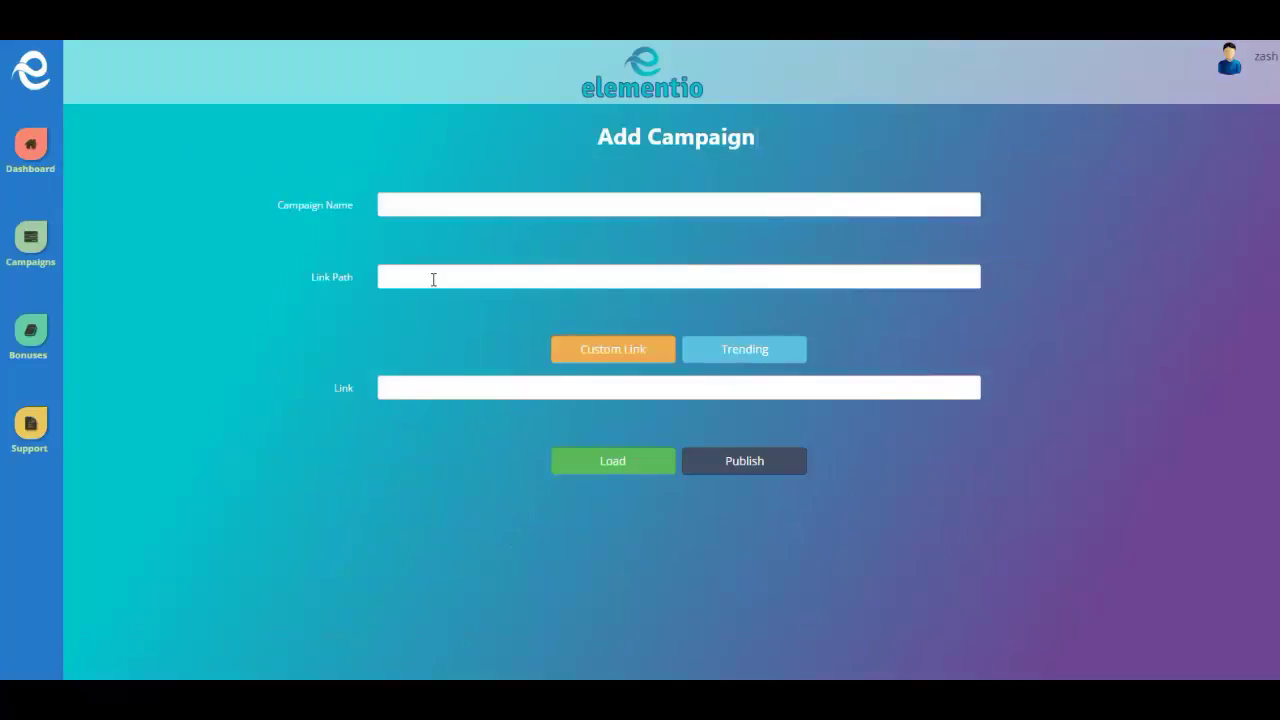
Name the campaign Elementio Demo and set its link path to demo
{"action": "left_click", "coordinate": [551, 200]}
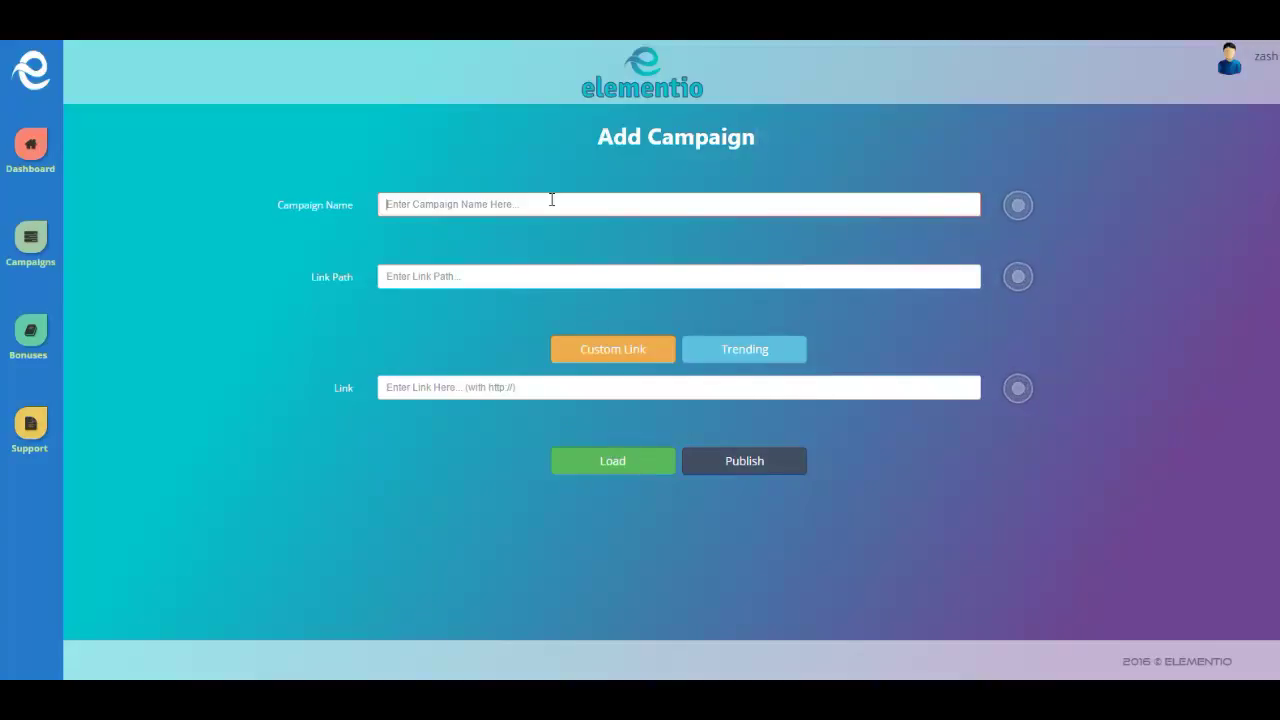
{"action": "type", "text": "Elementio Demo"}
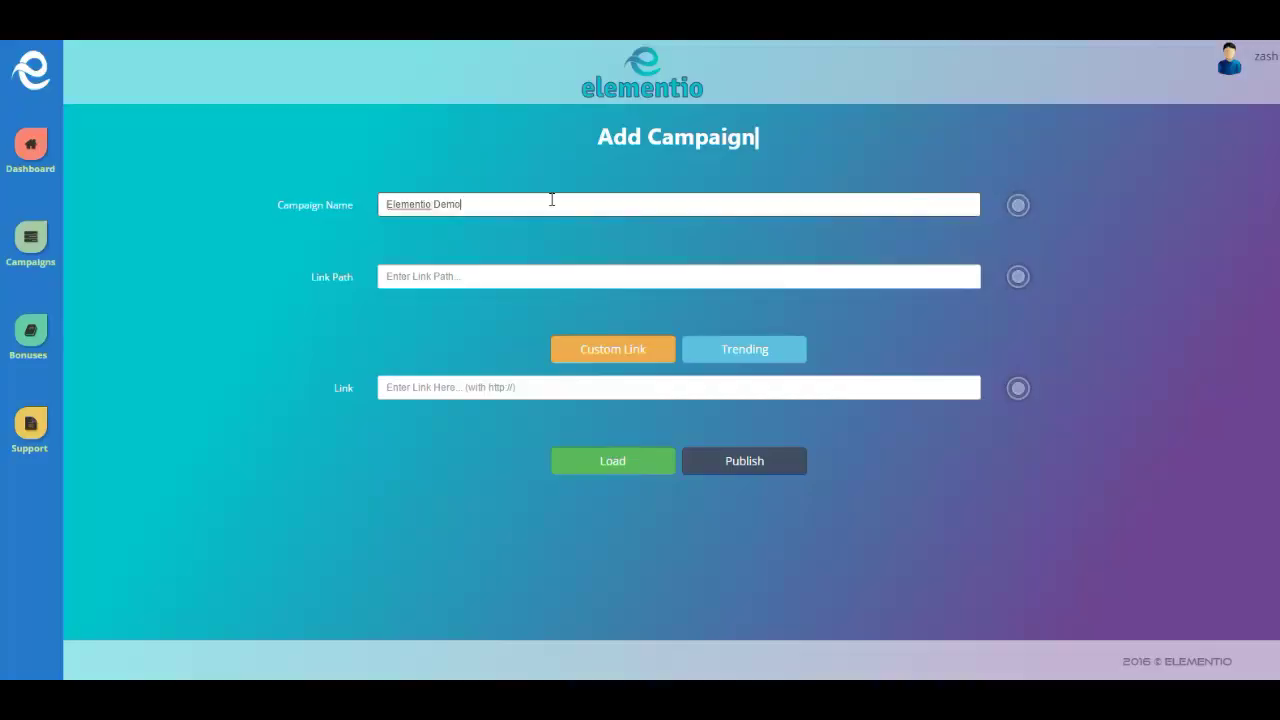
{"action": "key", "text": "Tab"}
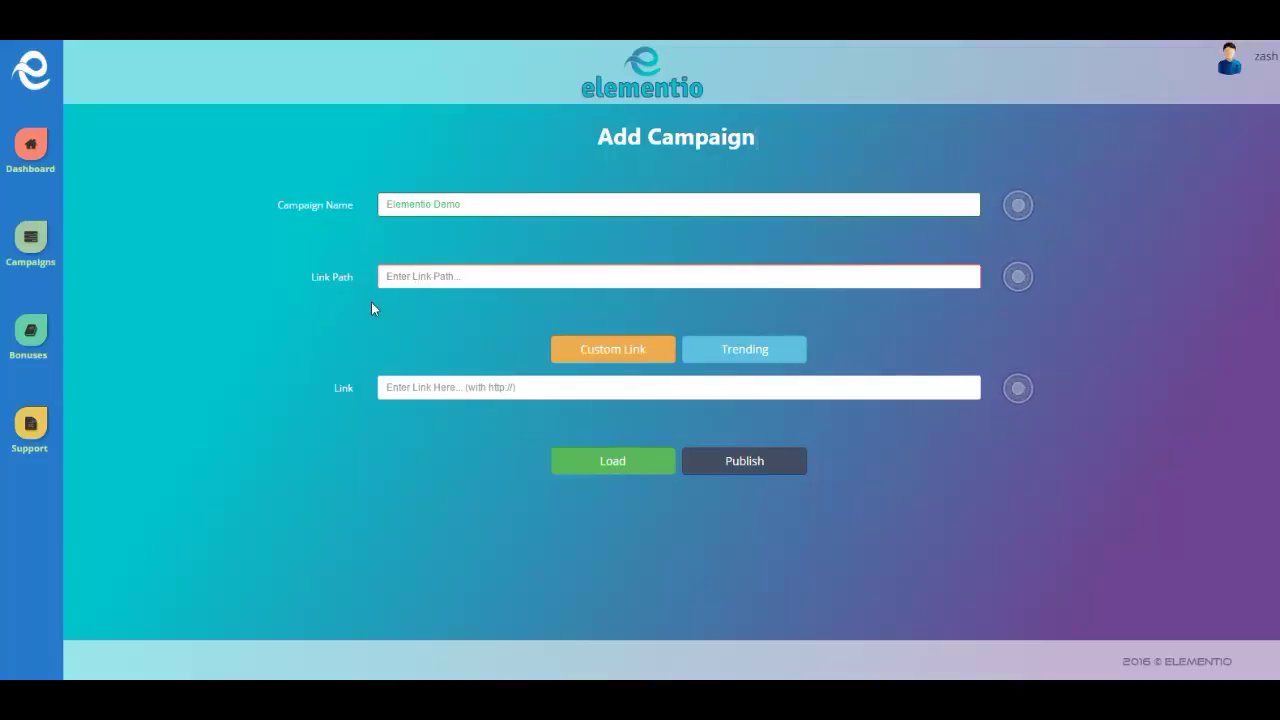
{"action": "type", "text": "demo"}
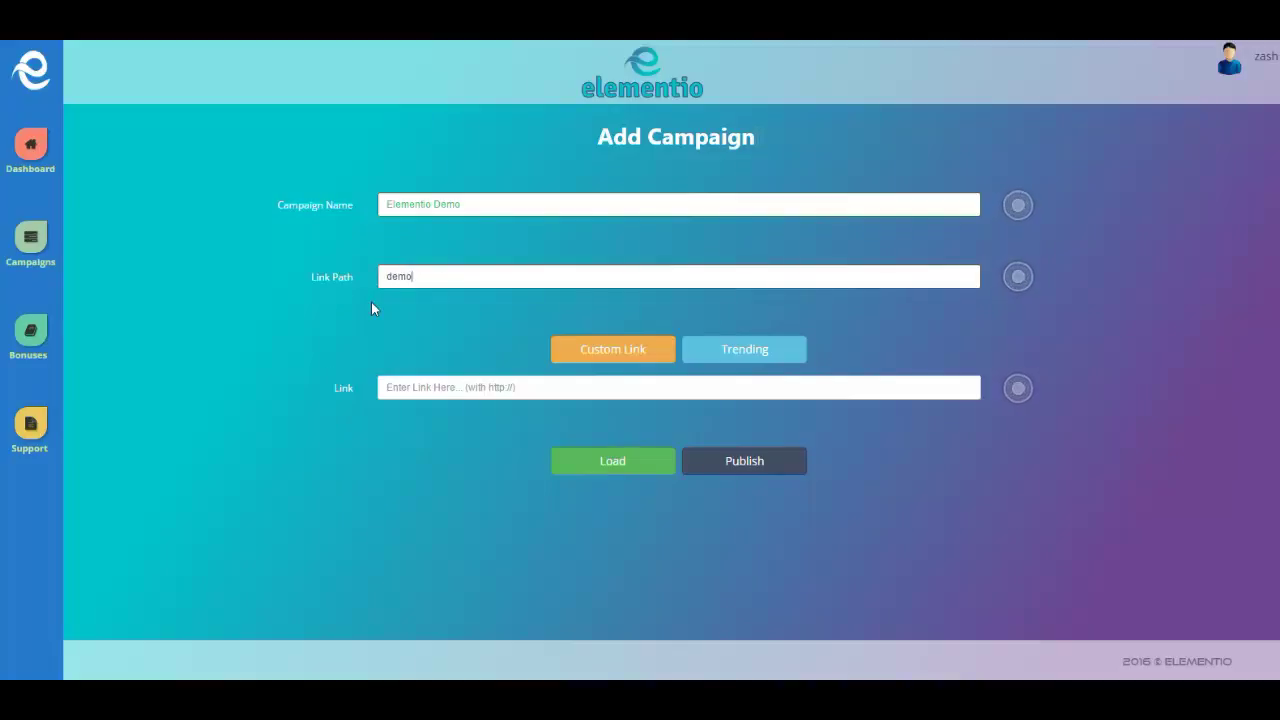
{"action": "left_click", "coordinate": [430, 395]}
{"action": "type", "text": "h"}
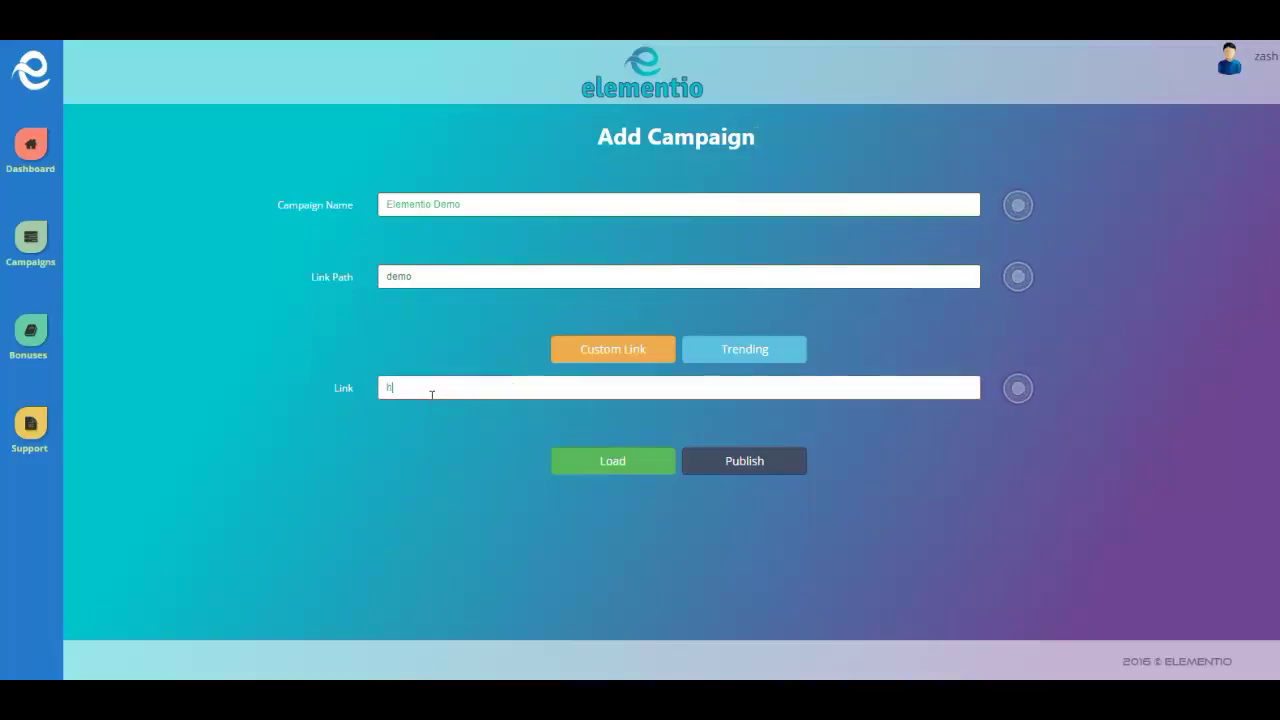
{"action": "type", "text": "ttp://"}
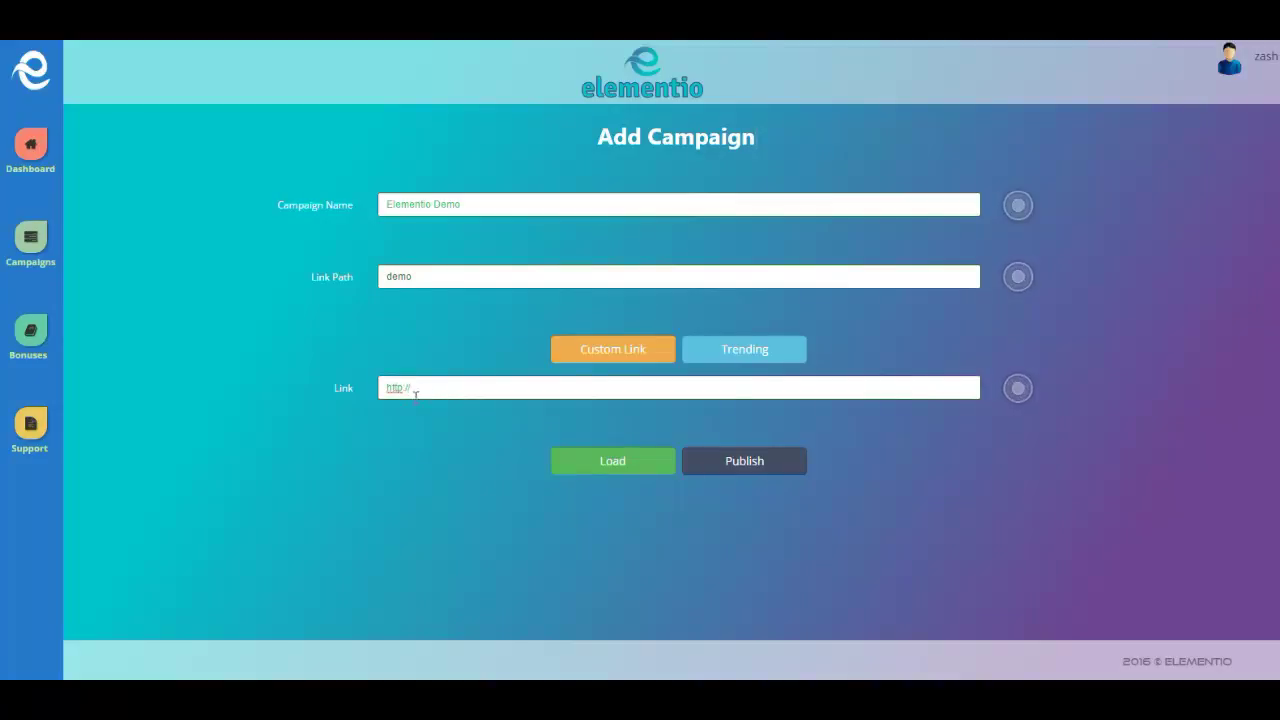
{"action": "type", "text": "entreprenur.com"}
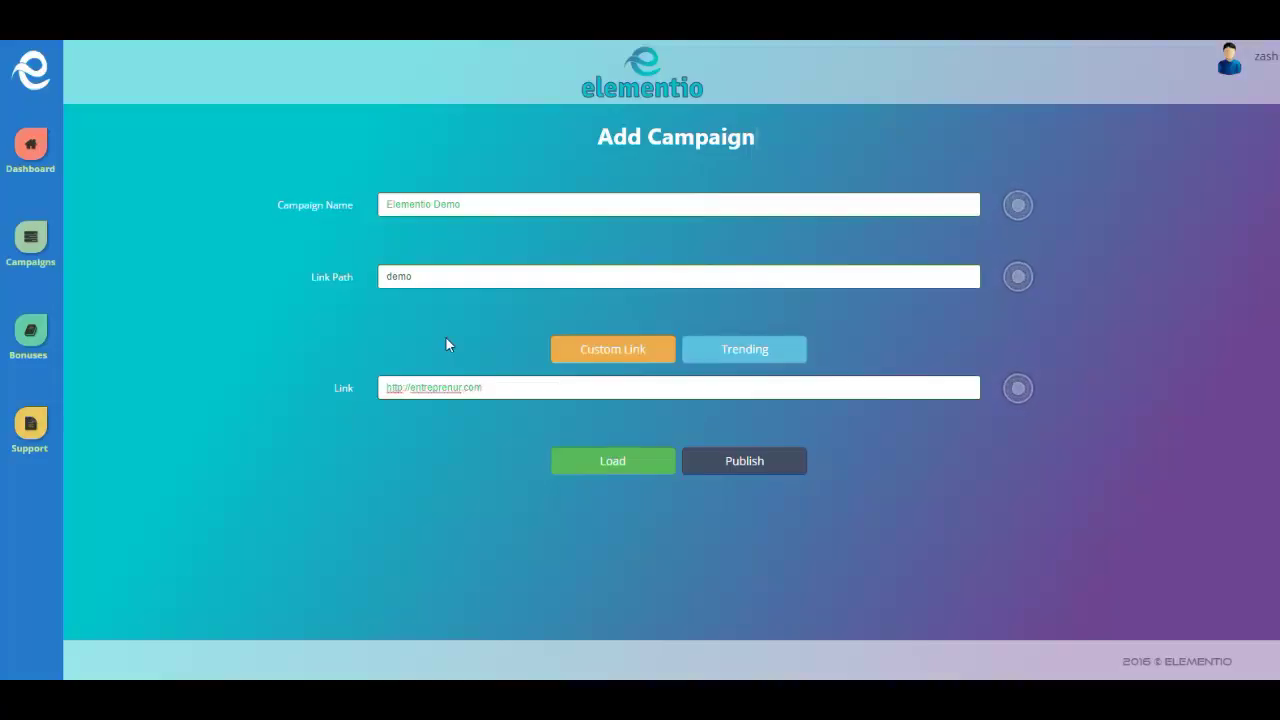
Browse through the trending stories offered as campaign links
{"action": "left_click", "coordinate": [743, 349]}
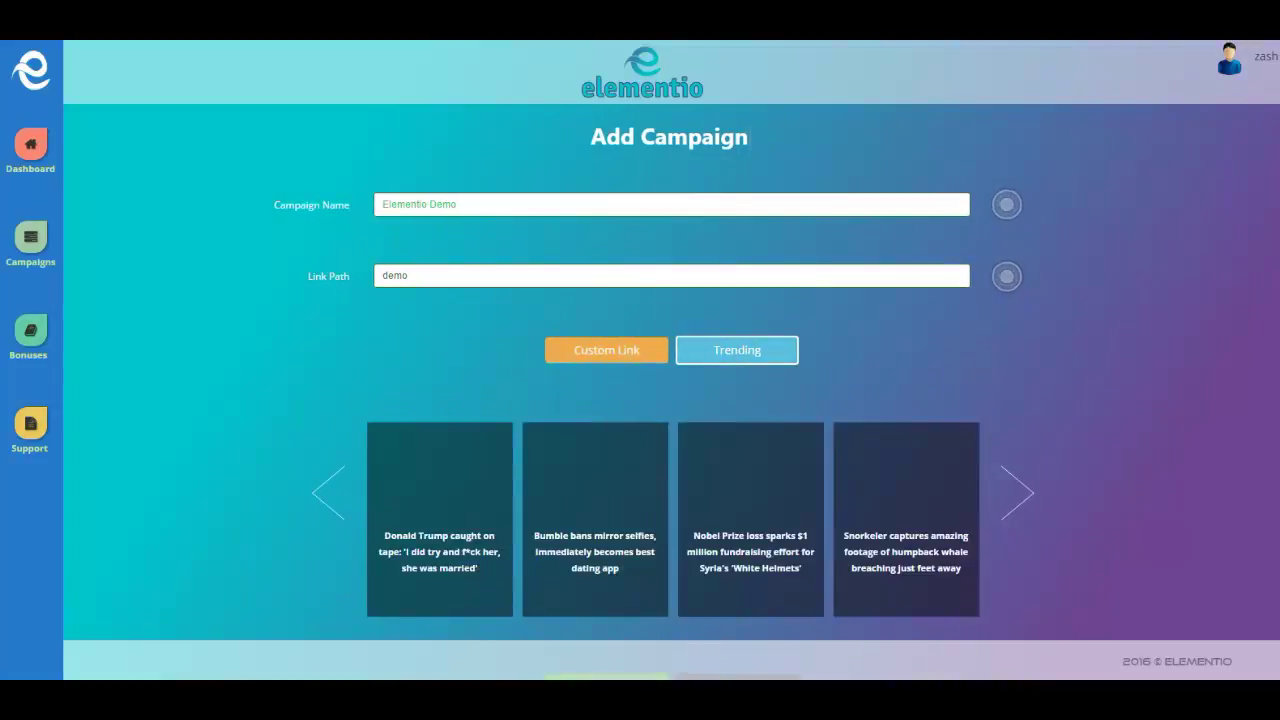
{"action": "scroll", "coordinate": [654, 377], "scroll_direction": "down", "scroll_amount": 1}
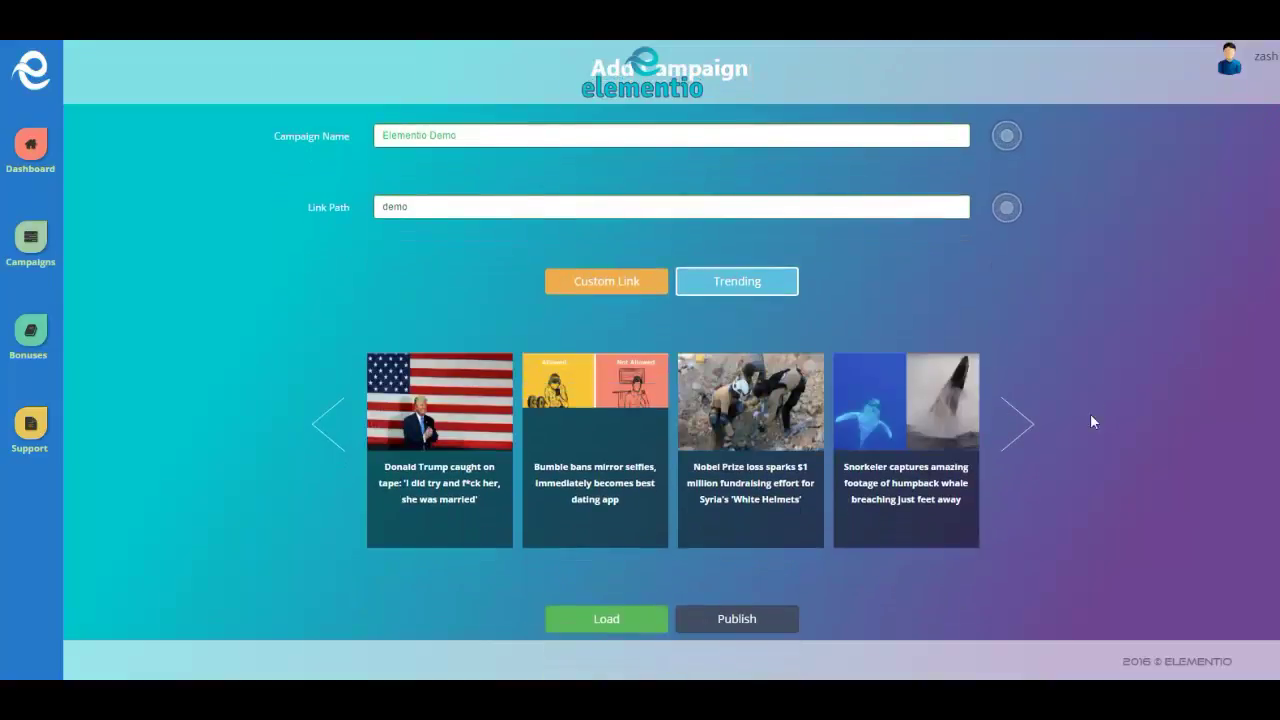
{"action": "left_click", "coordinate": [1025, 432]}
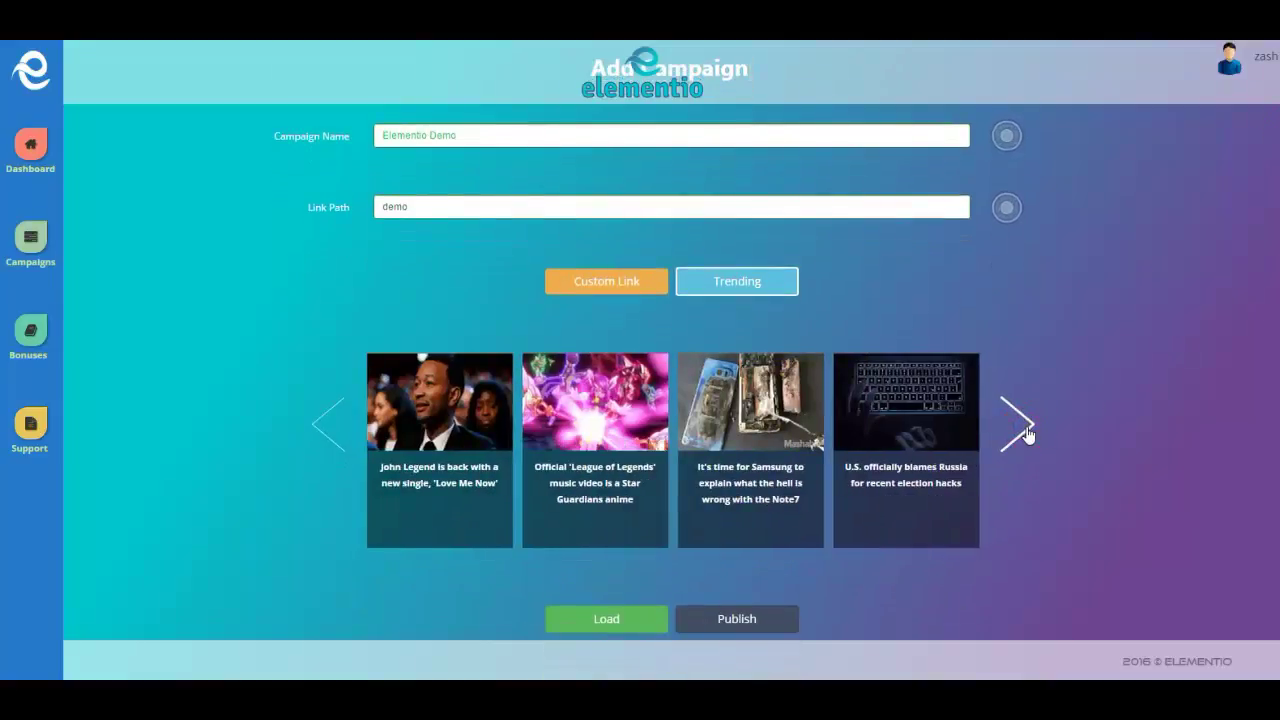
{"action": "left_click", "coordinate": [1022, 432]}
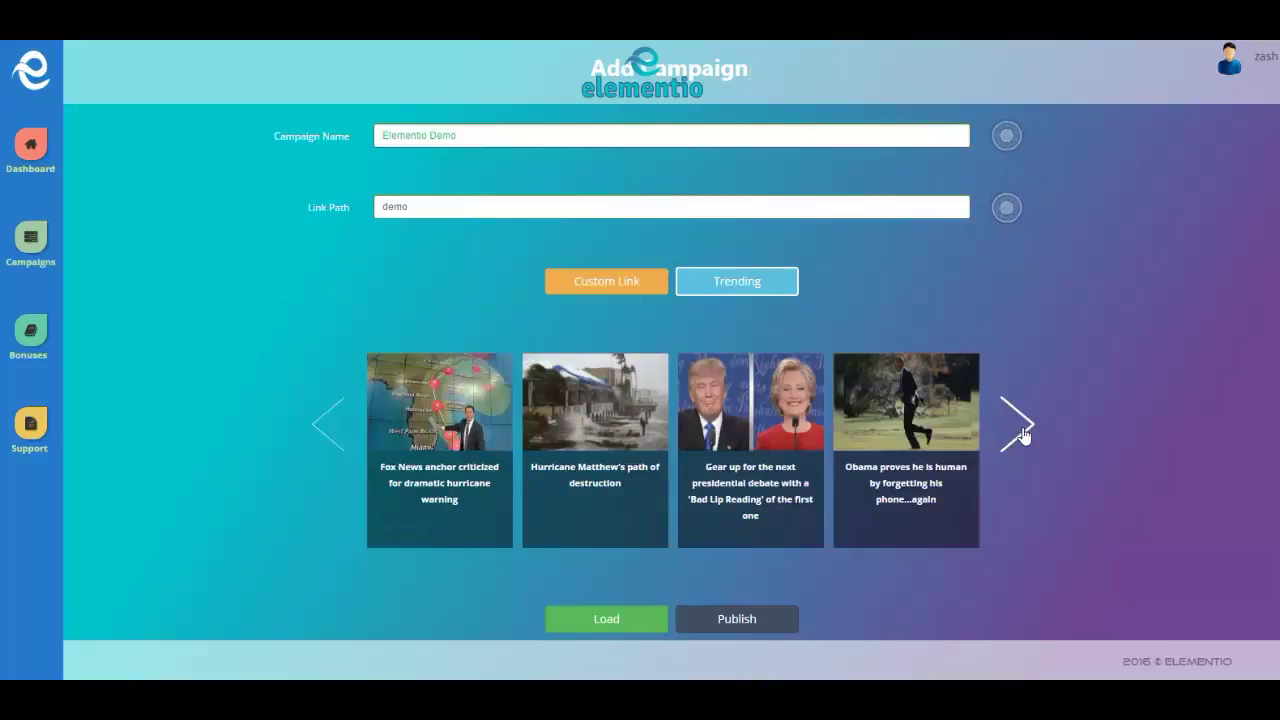
{"action": "left_click", "coordinate": [1022, 432]}
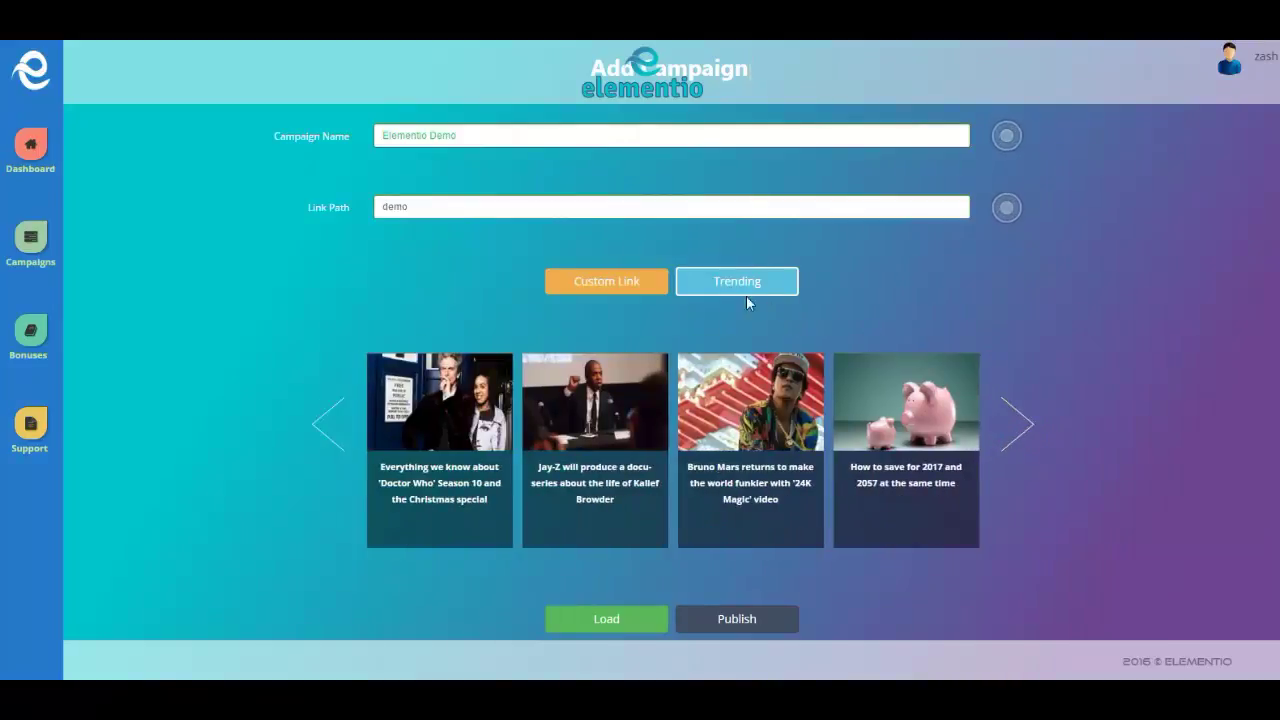
{"action": "left_click", "coordinate": [652, 290]}
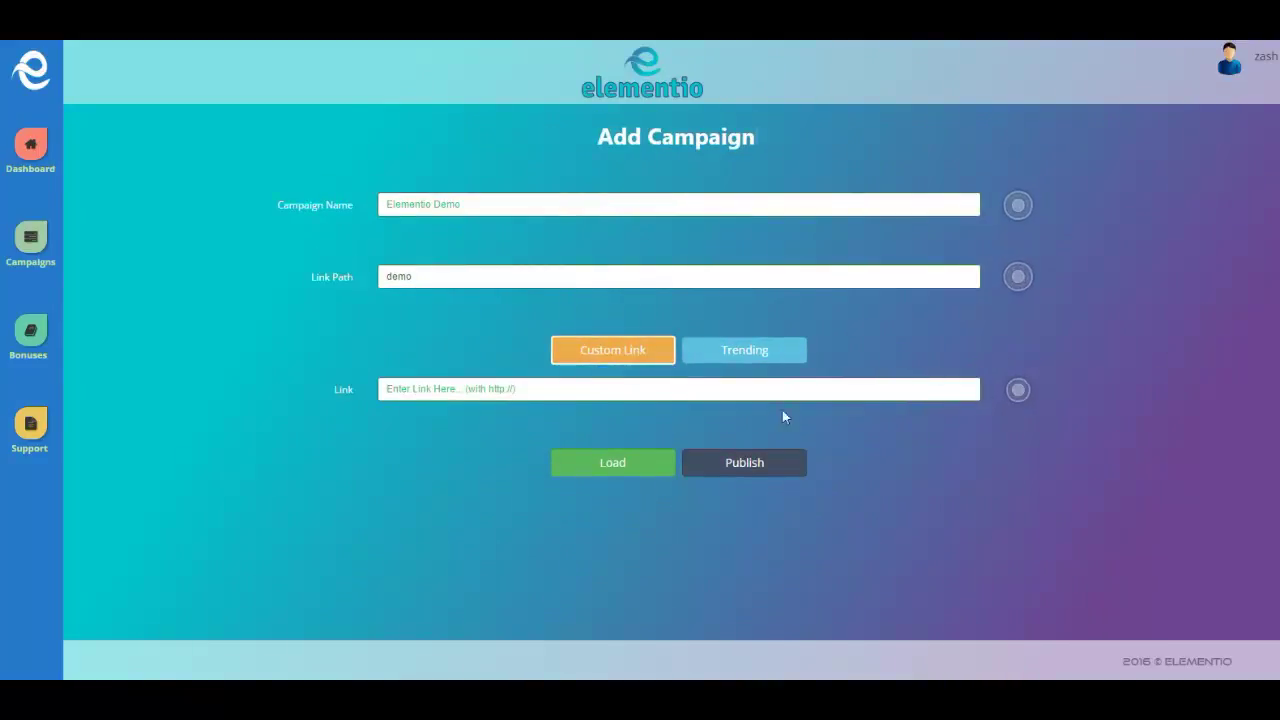
{"action": "left_click", "coordinate": [533, 397]}
{"action": "type", "text": "h"}
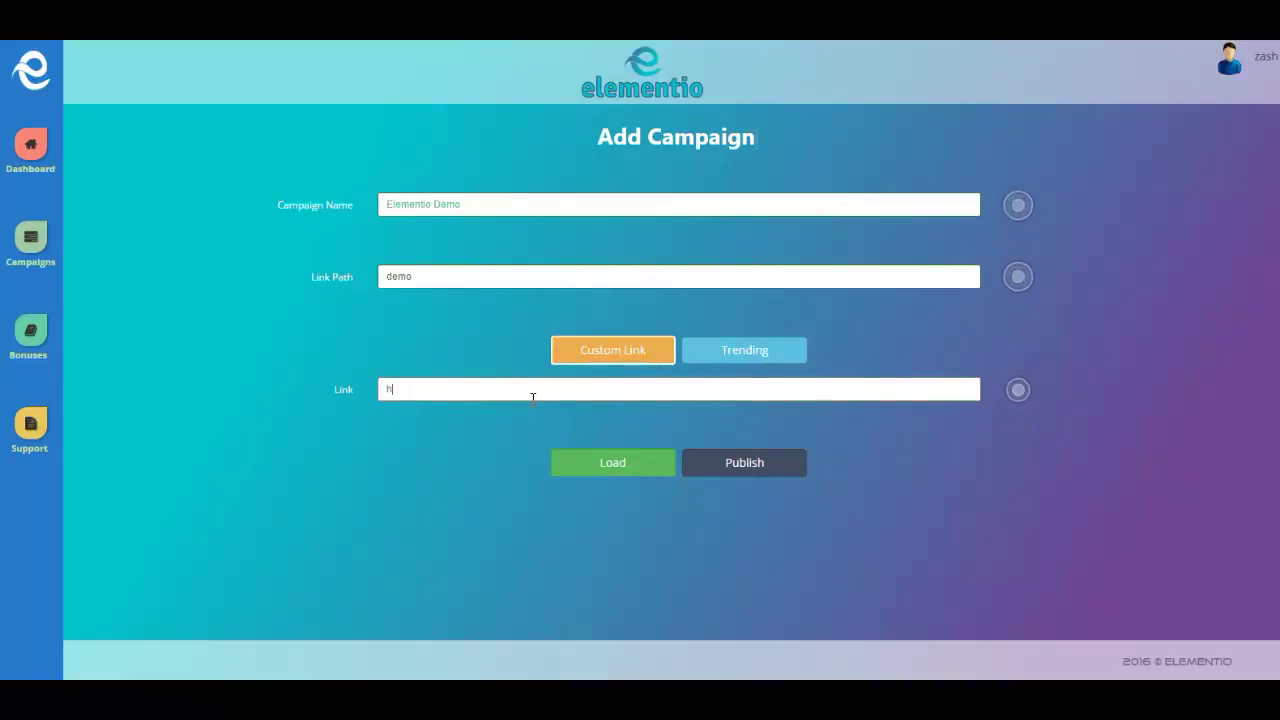
{"action": "type", "text": "ttp://entreprenur"}
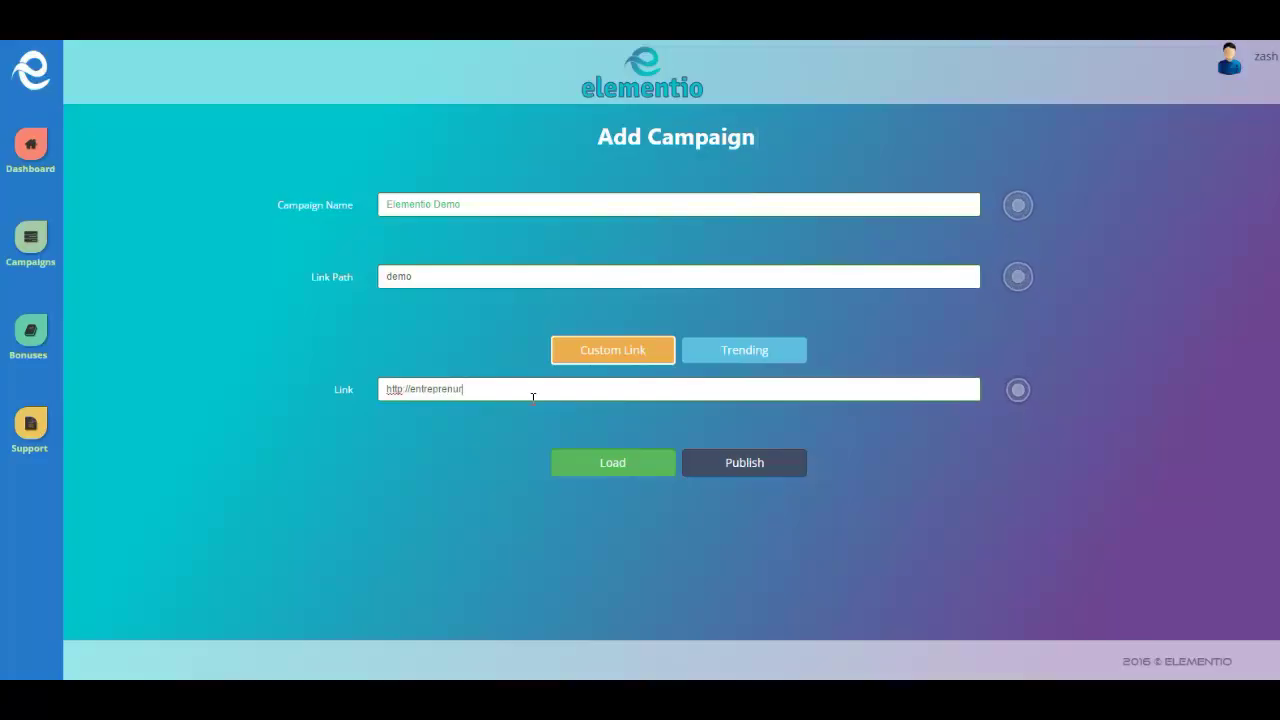
{"action": "type", "text": ".com"}
{"action": "left_click", "coordinate": [452, 389]}
{"action": "type", "text": "e"}
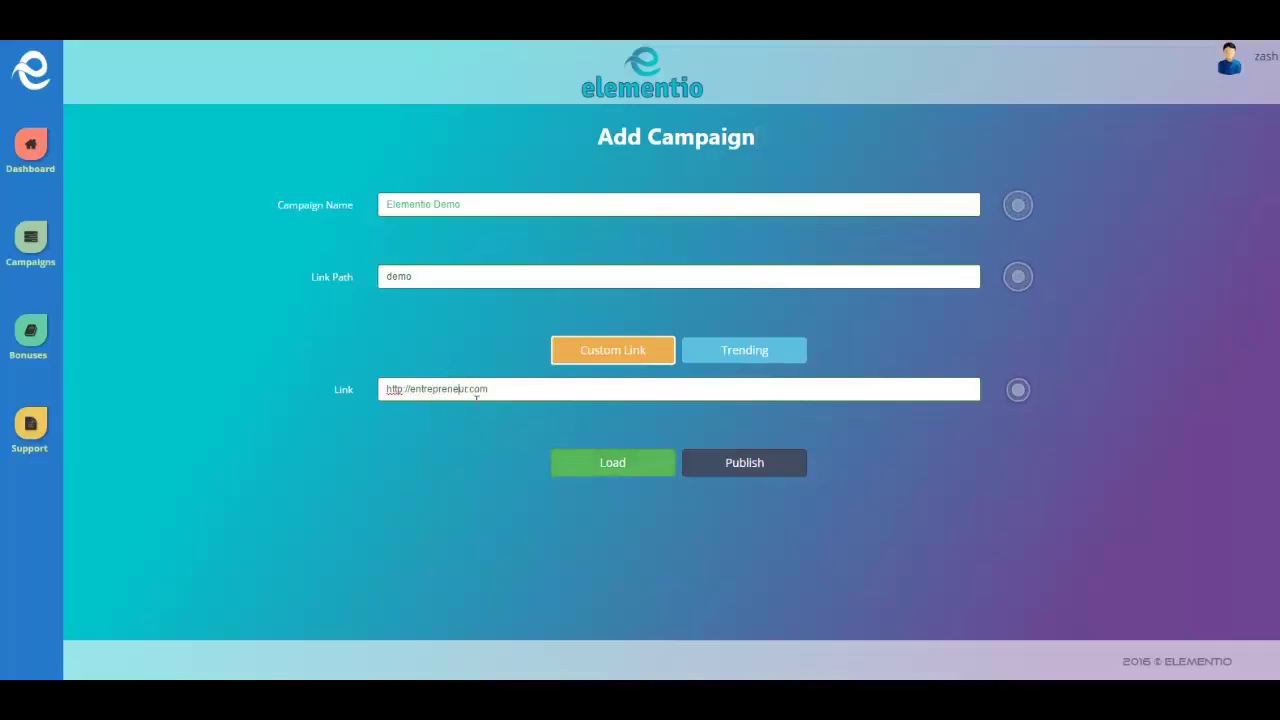
Load the linked page and open the Notify Box settings from its element tools
{"action": "left_click", "coordinate": [620, 467]}
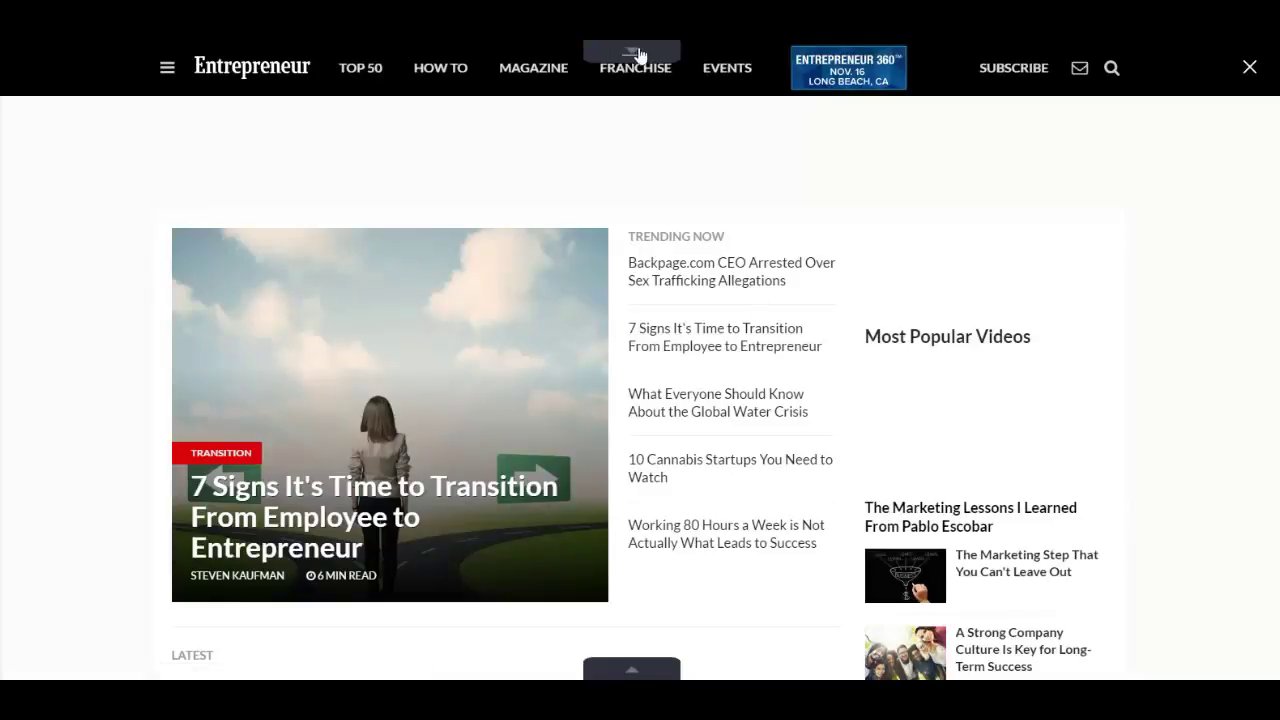
{"action": "left_click", "coordinate": [608, 50]}
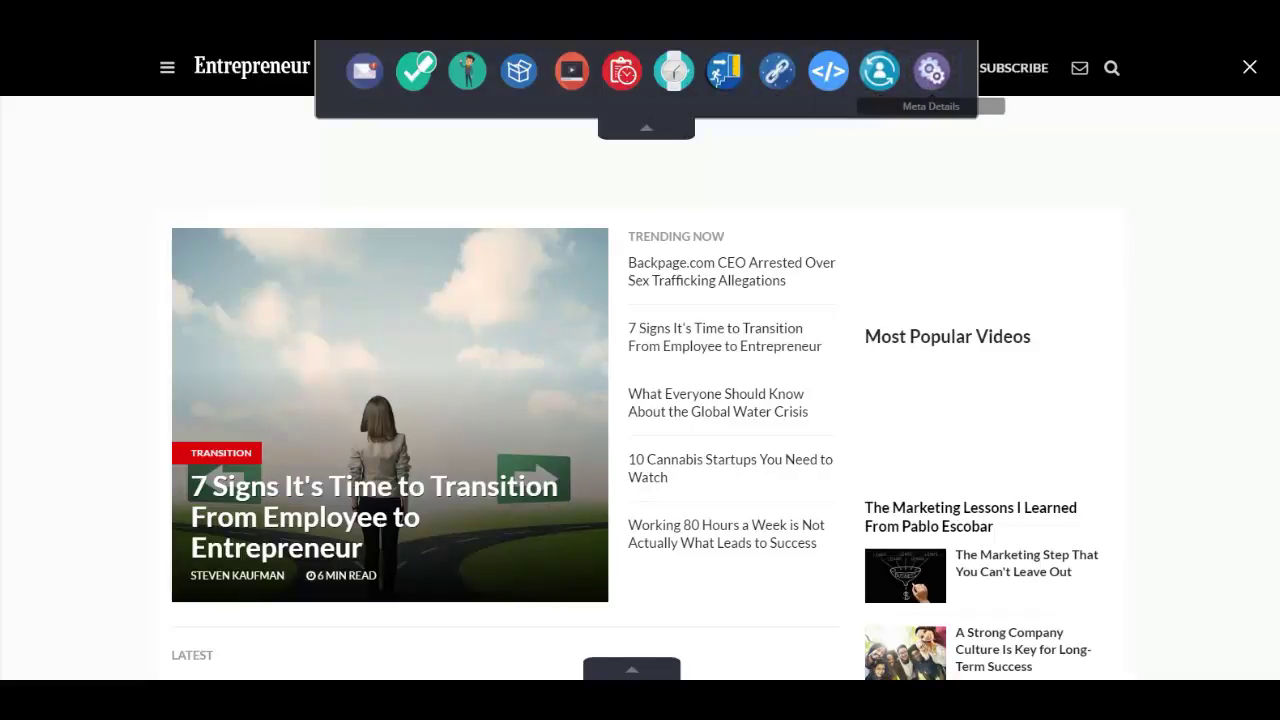
{"action": "left_click", "coordinate": [364, 72]}
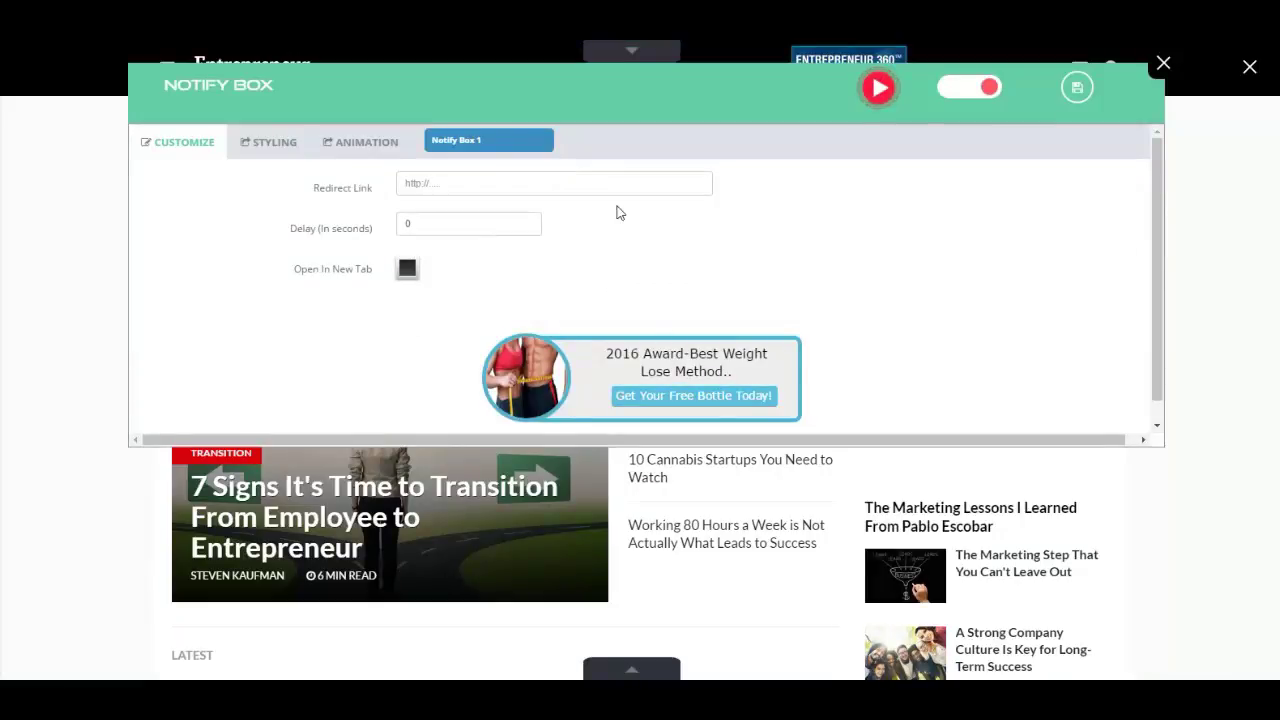
Replace the notify box headline with "This is a headline.. You can put anything here.."
{"action": "triple_click", "coordinate": [701, 361]}
{"action": "key", "text": "BackSpace"}
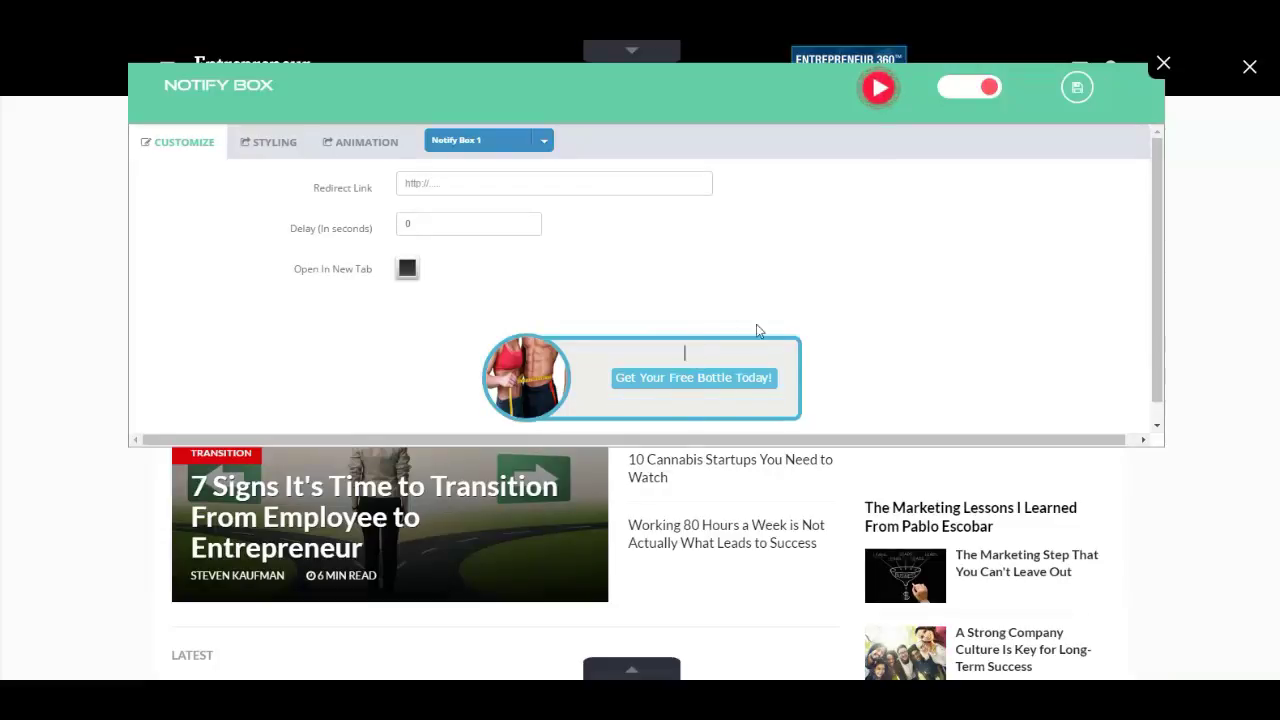
{"action": "type", "text": "This is a hea"}
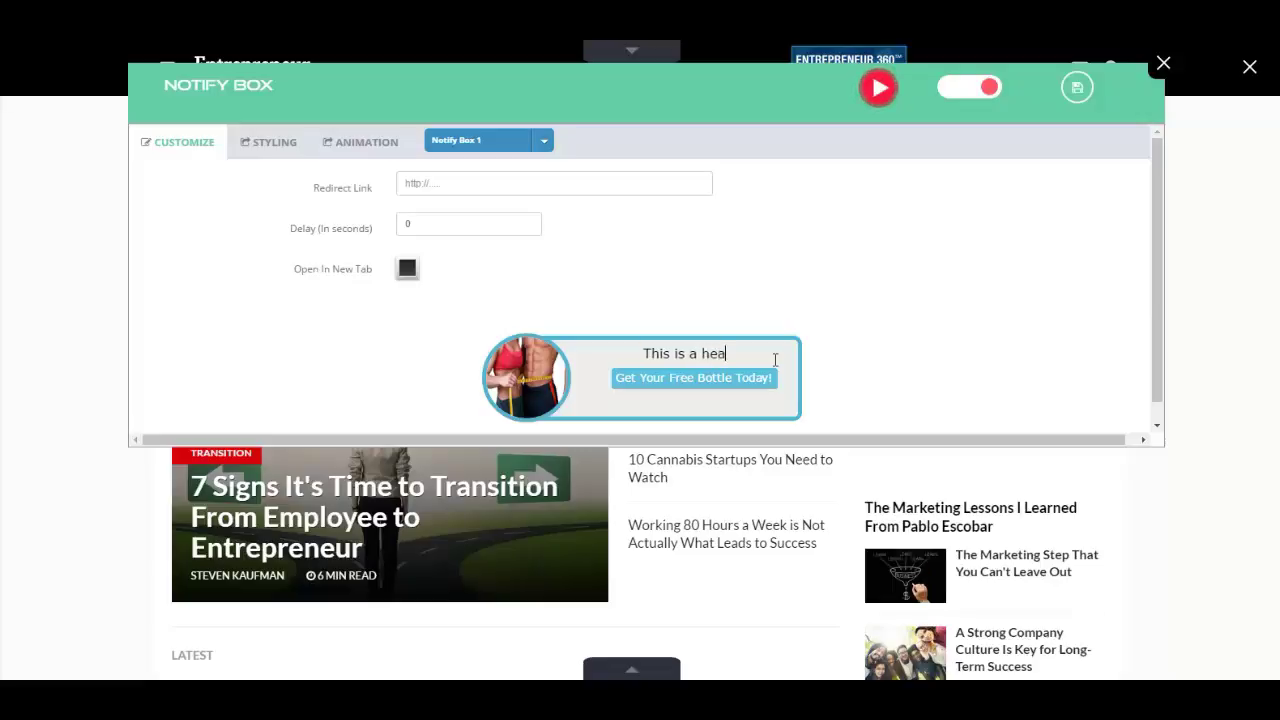
{"action": "type", "text": "dline.. "}
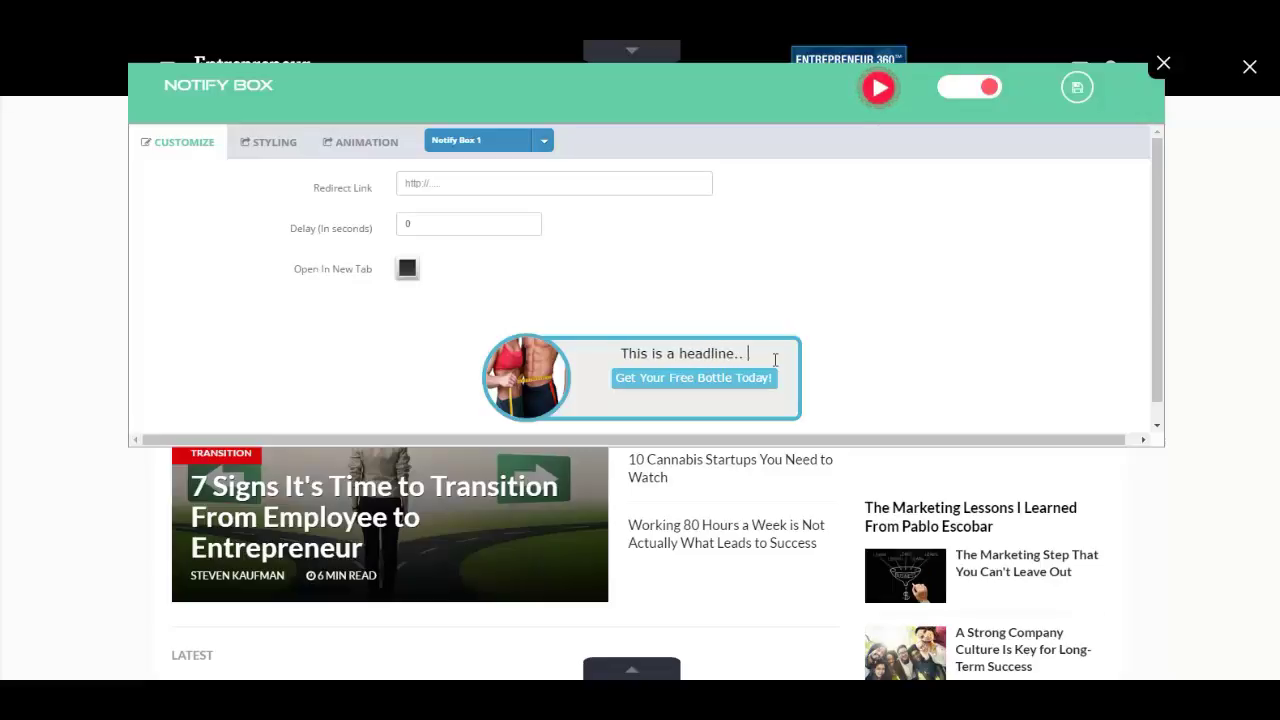
{"action": "type", "text": "You can p"}
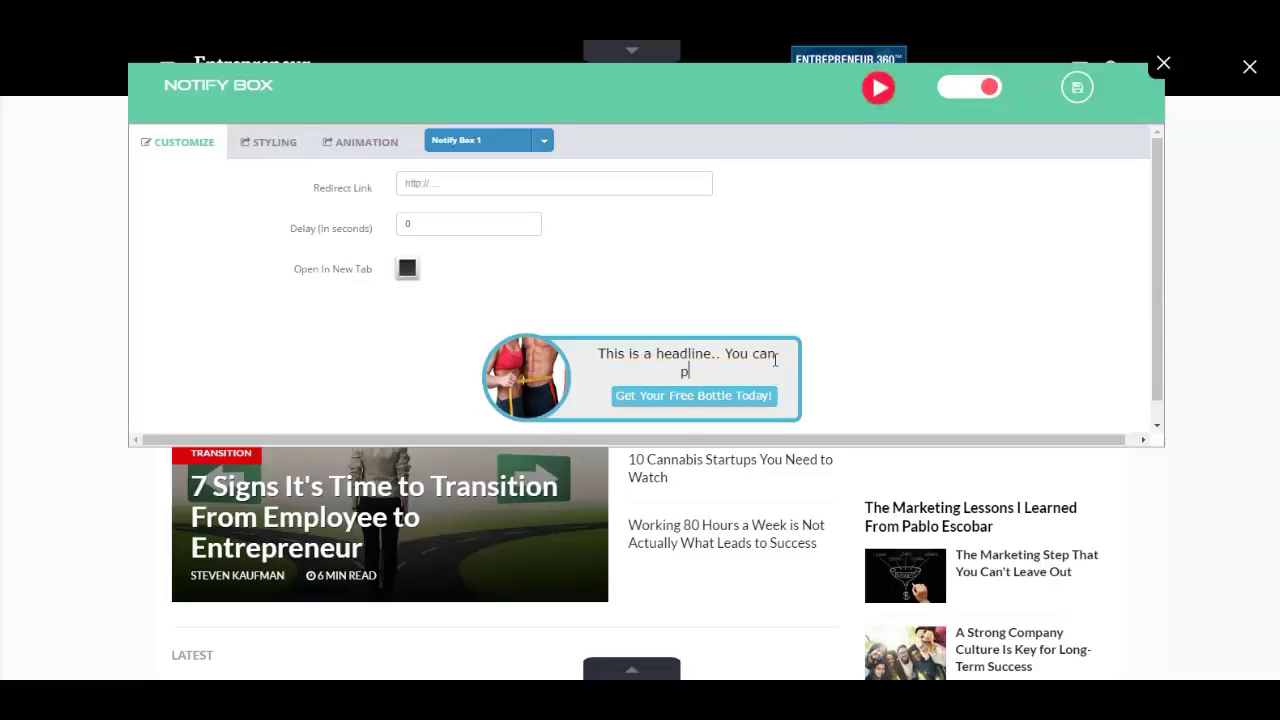
{"action": "type", "text": "ut anyrh"}
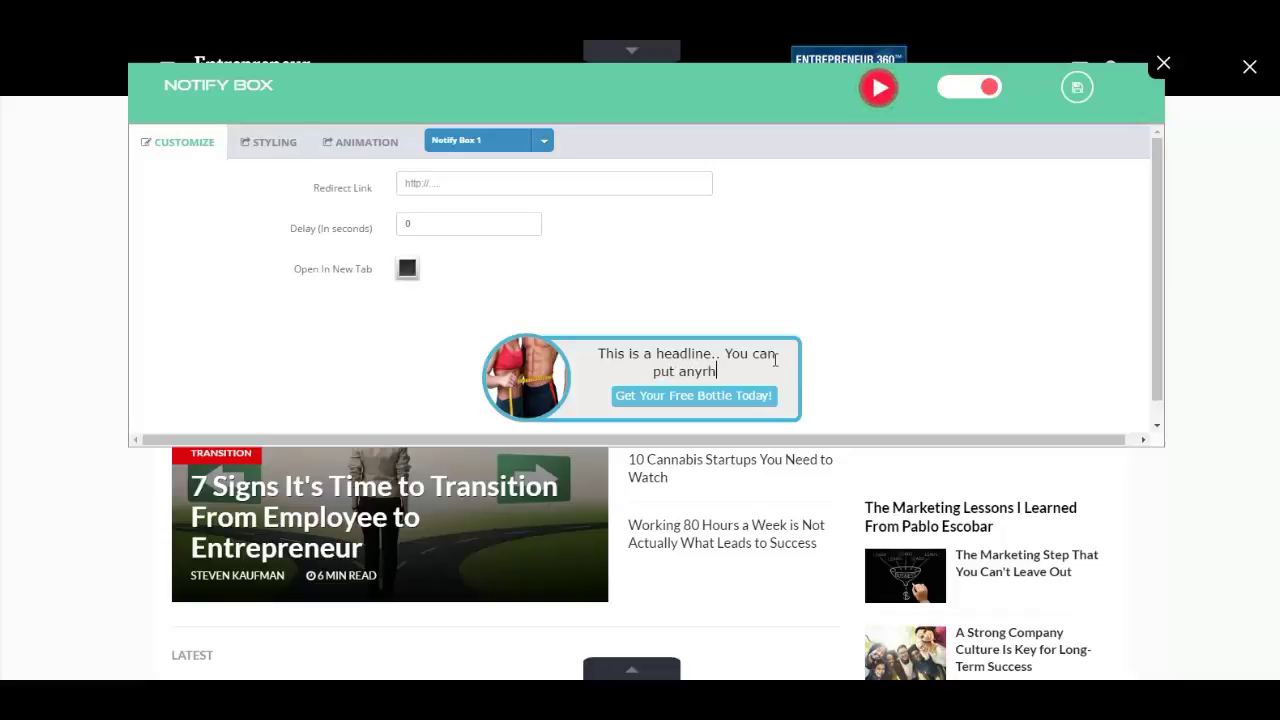
{"action": "key", "text": "BackSpace"}
{"action": "key", "text": "BackSpace"}
{"action": "type", "text": "thing here.."}
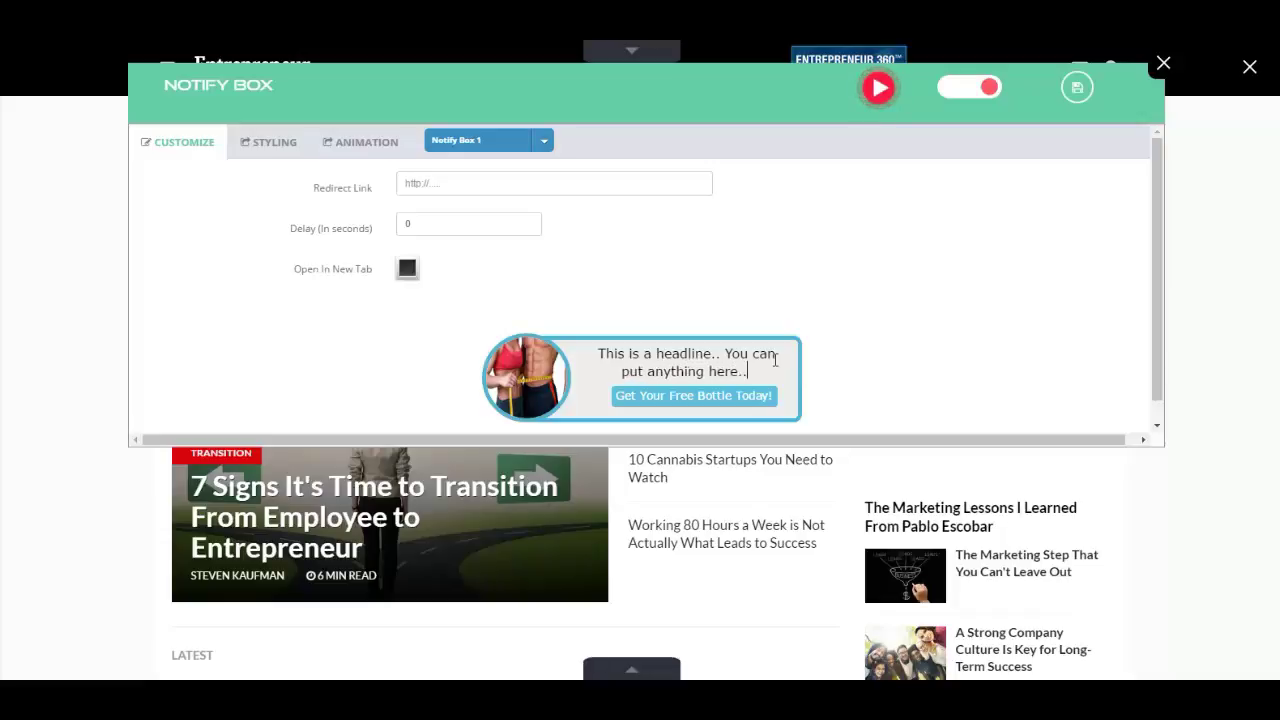
Change the notify box's button text to "This is your button text!.."
{"action": "left_click", "coordinate": [748, 396]}
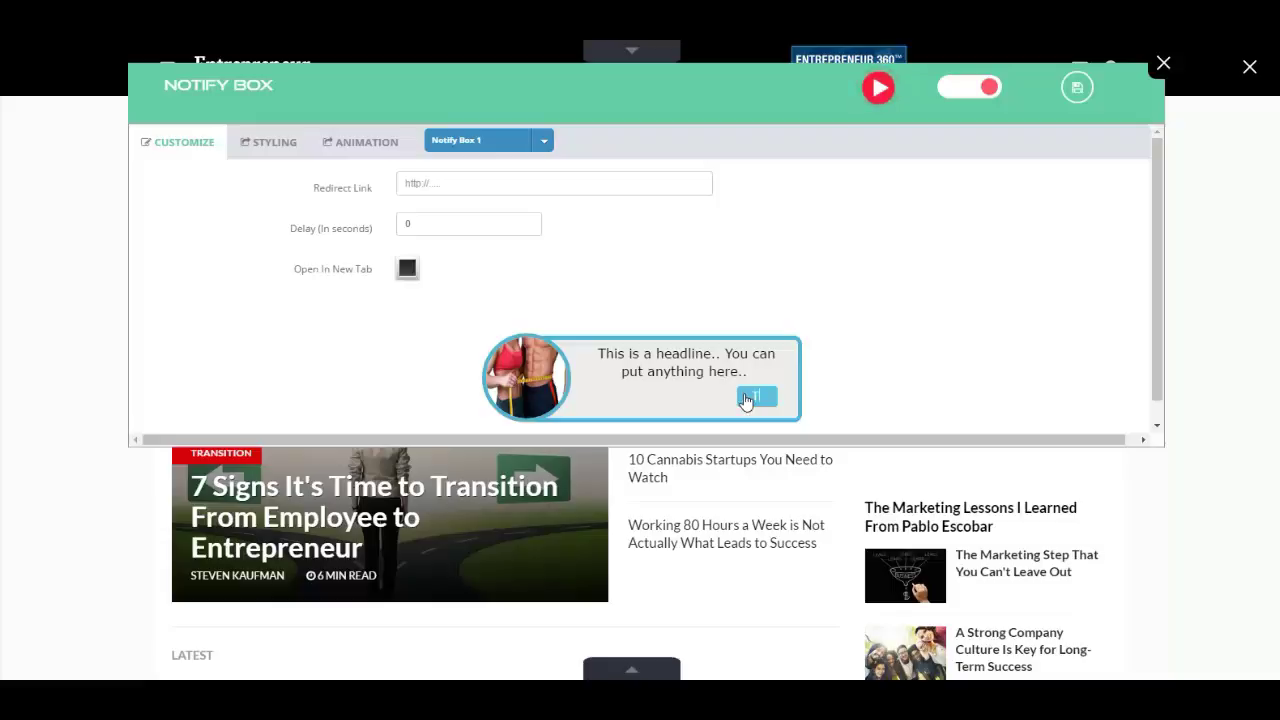
{"action": "type", "text": "This is your"}
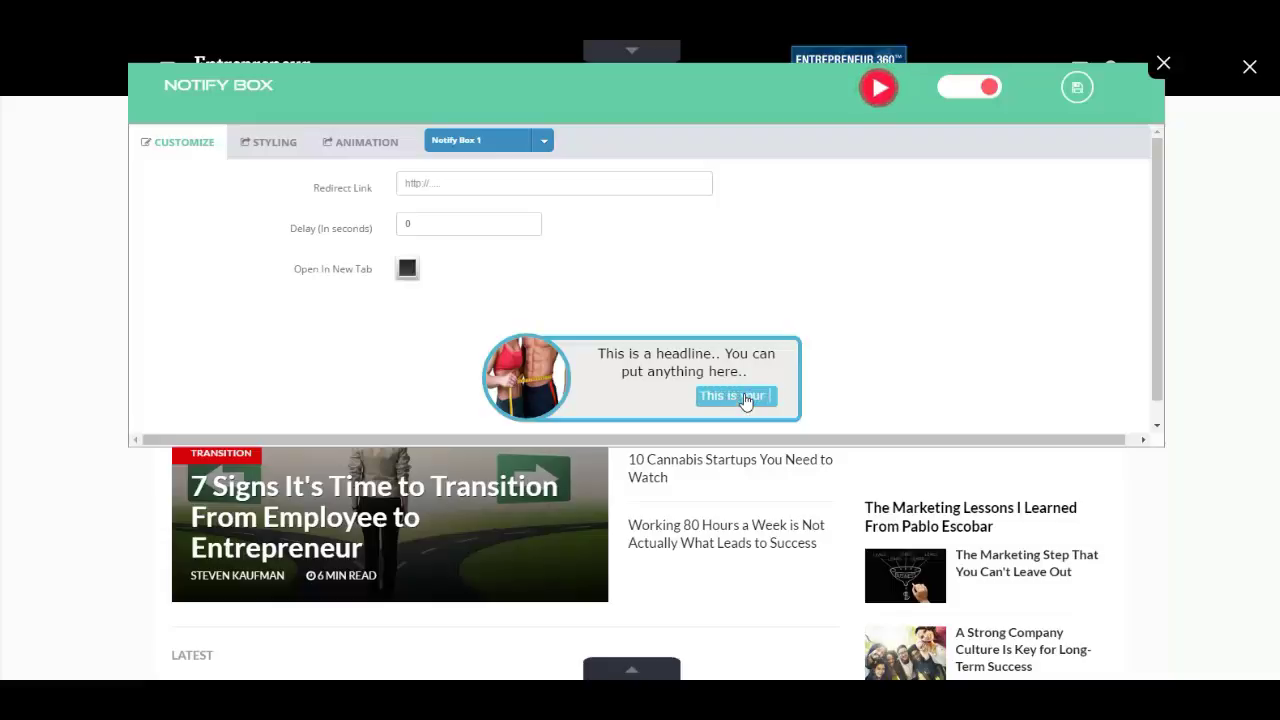
{"action": "type", "text": " button text!"}
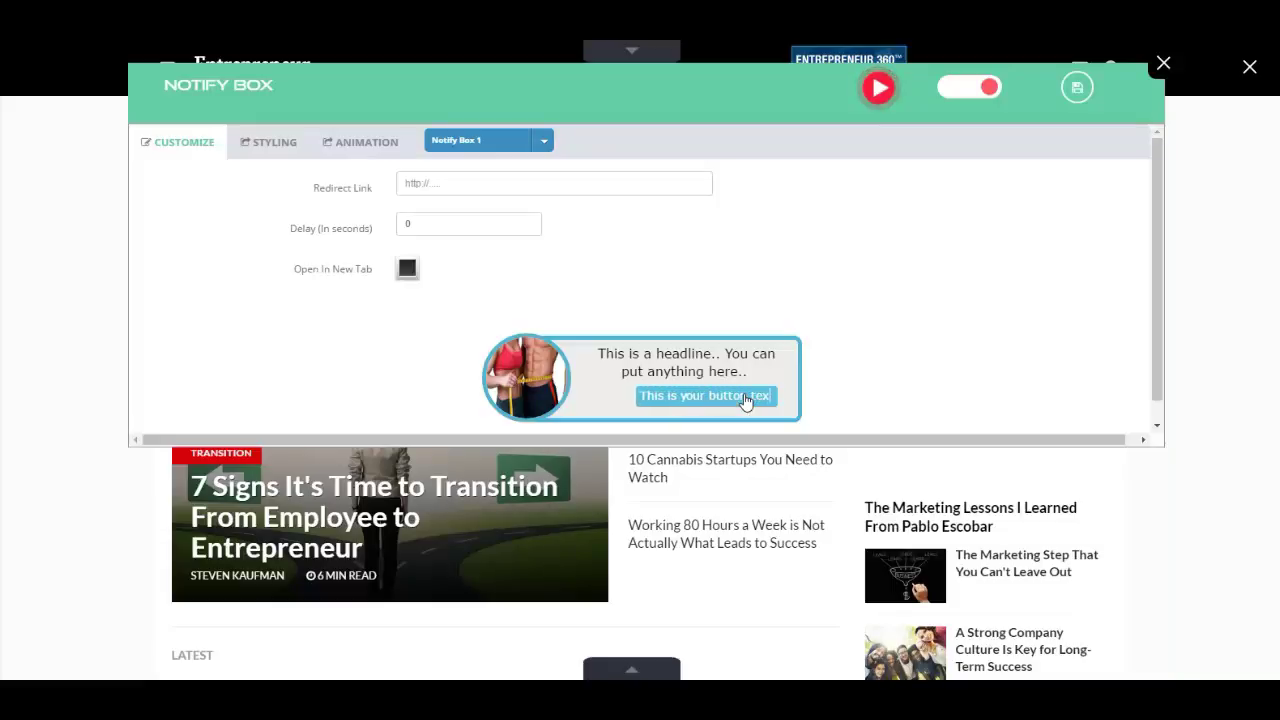
{"action": "type", "text": ".."}
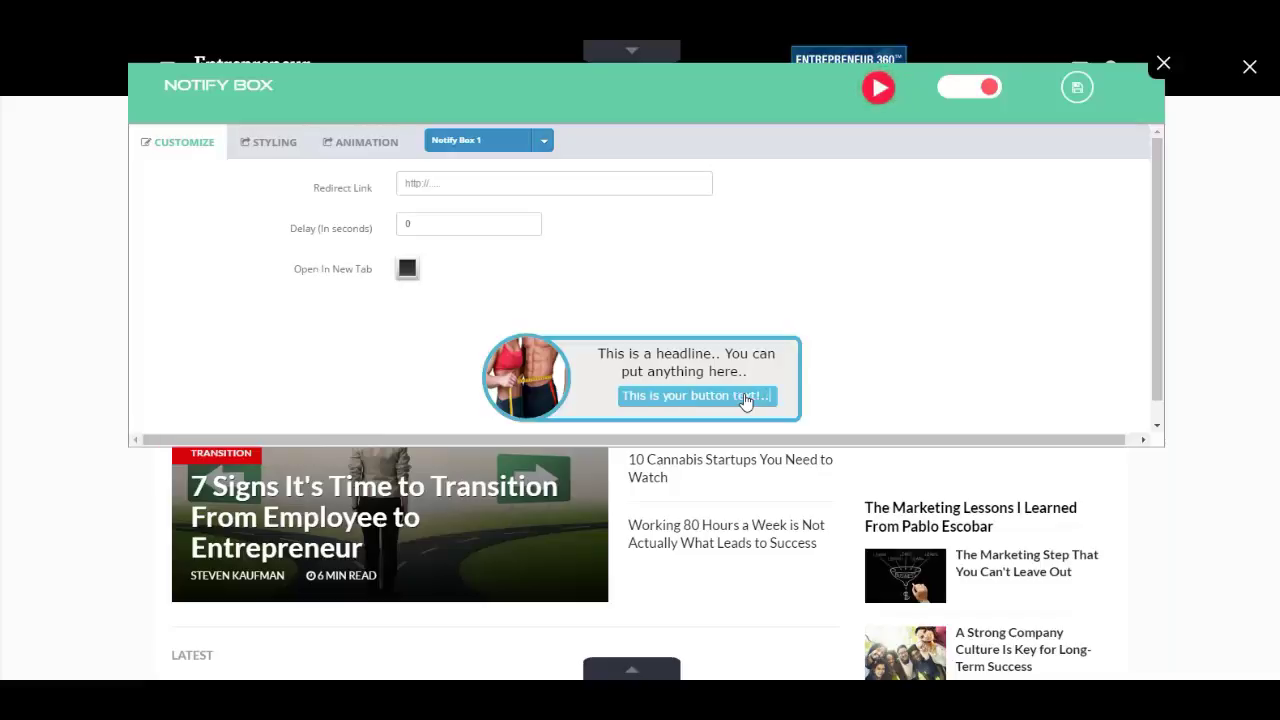
{"action": "key", "text": "ctrl+a"}
Replace the notify box image with the uploaded clipart-lion-lion2 file from the Downloads folder
{"action": "left_click", "coordinate": [537, 385]}
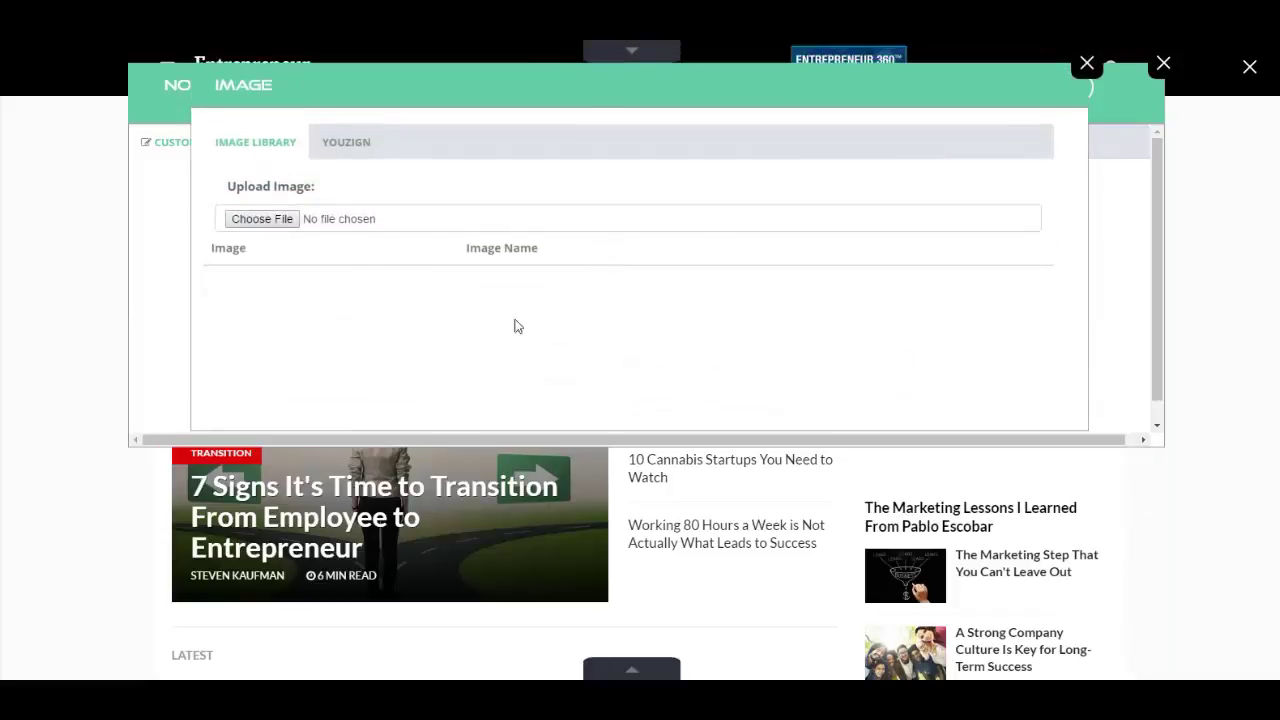
{"action": "left_click", "coordinate": [262, 219]}
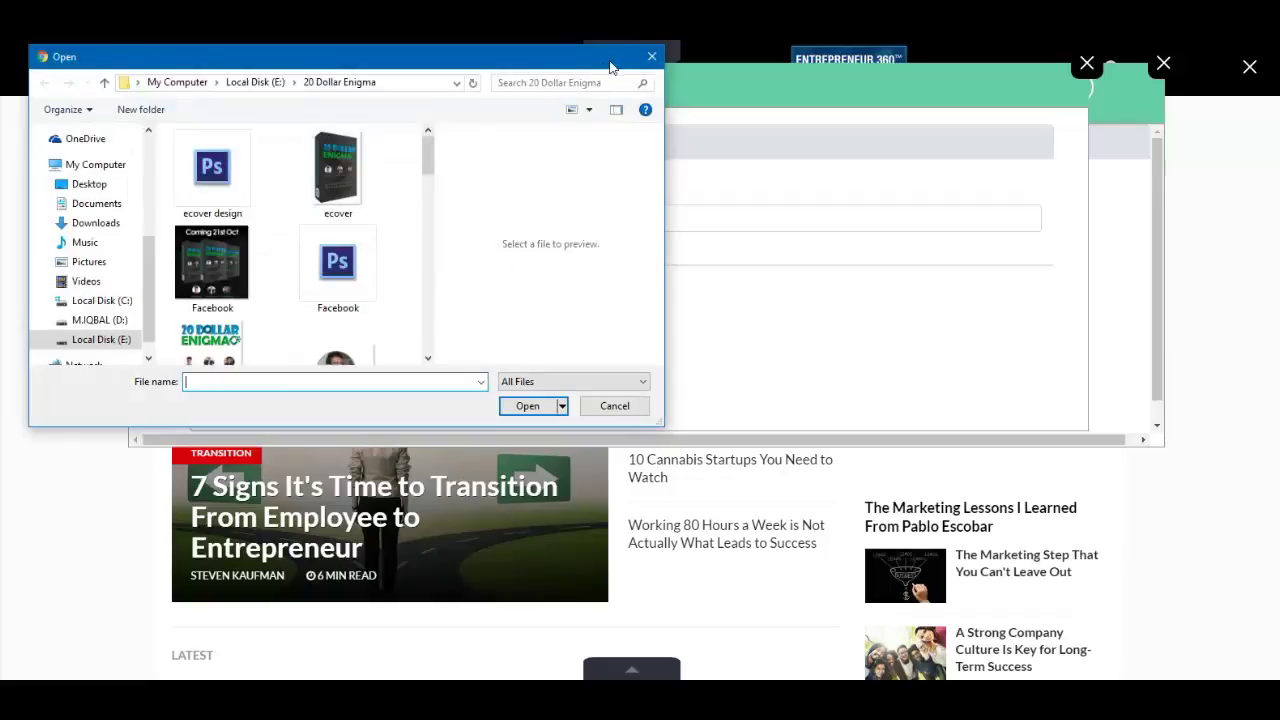
{"action": "left_click", "coordinate": [651, 57]}
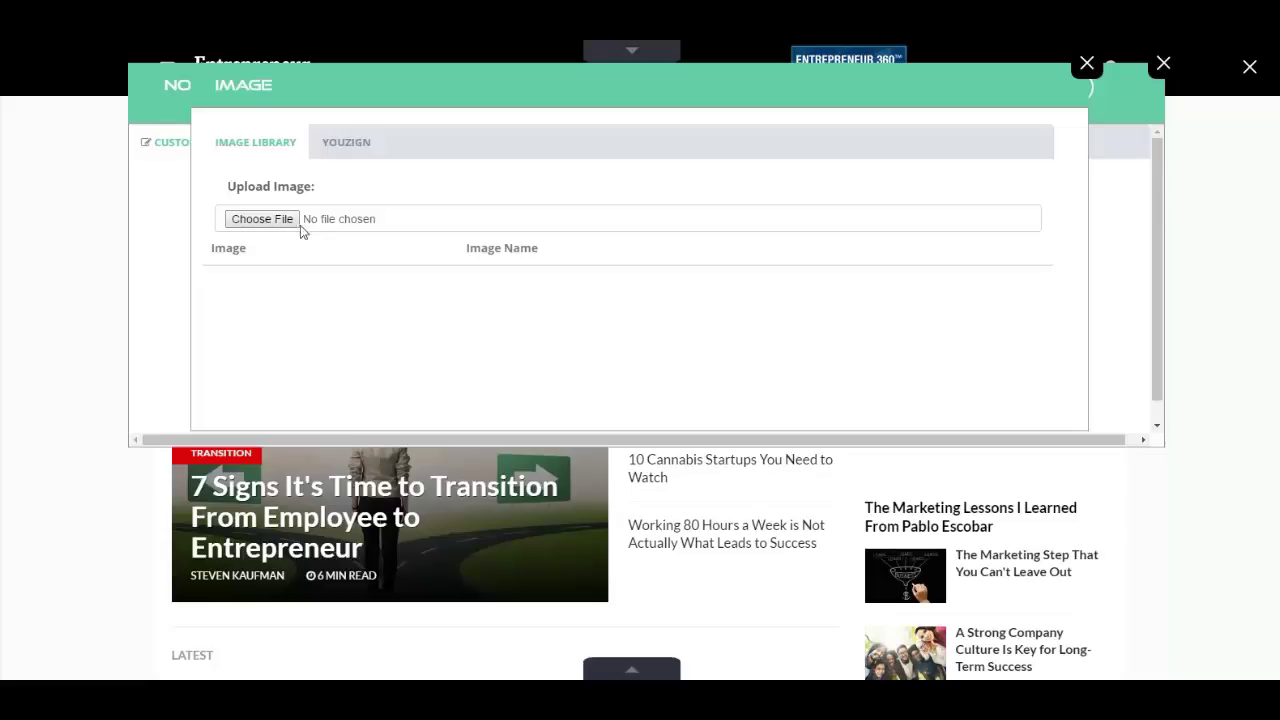
{"action": "left_click", "coordinate": [262, 219]}
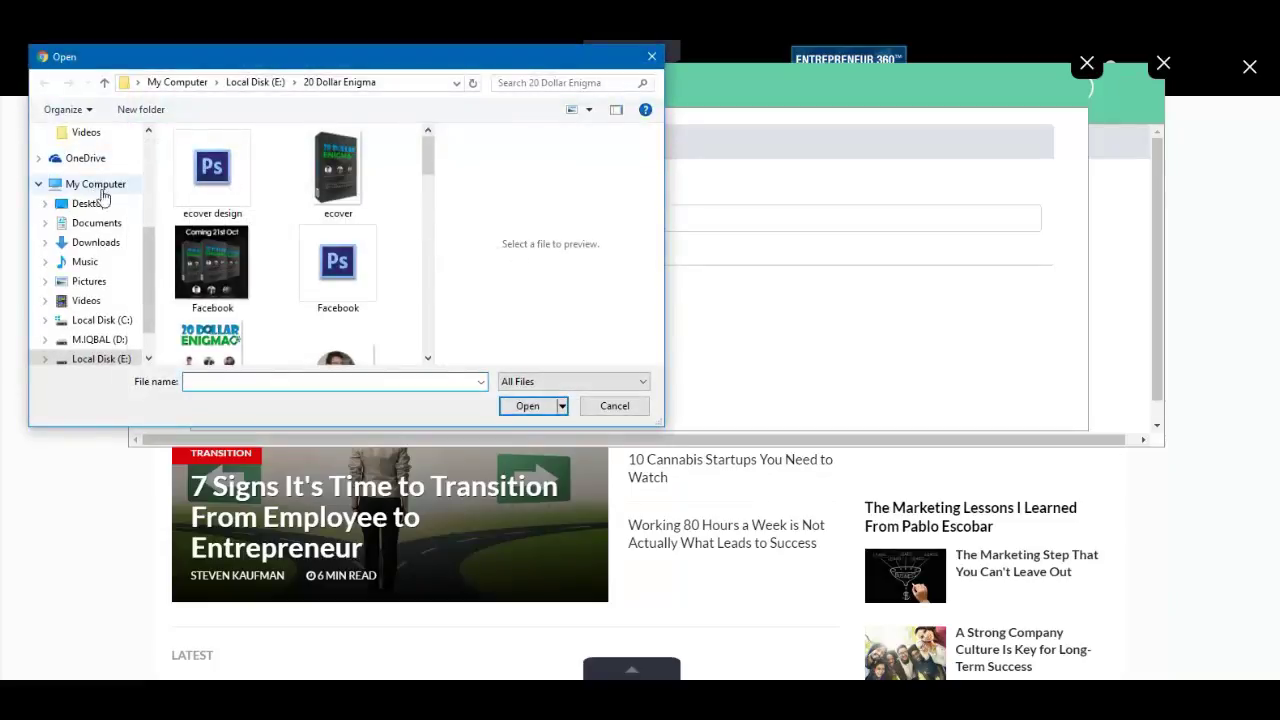
{"action": "left_click", "coordinate": [108, 243]}
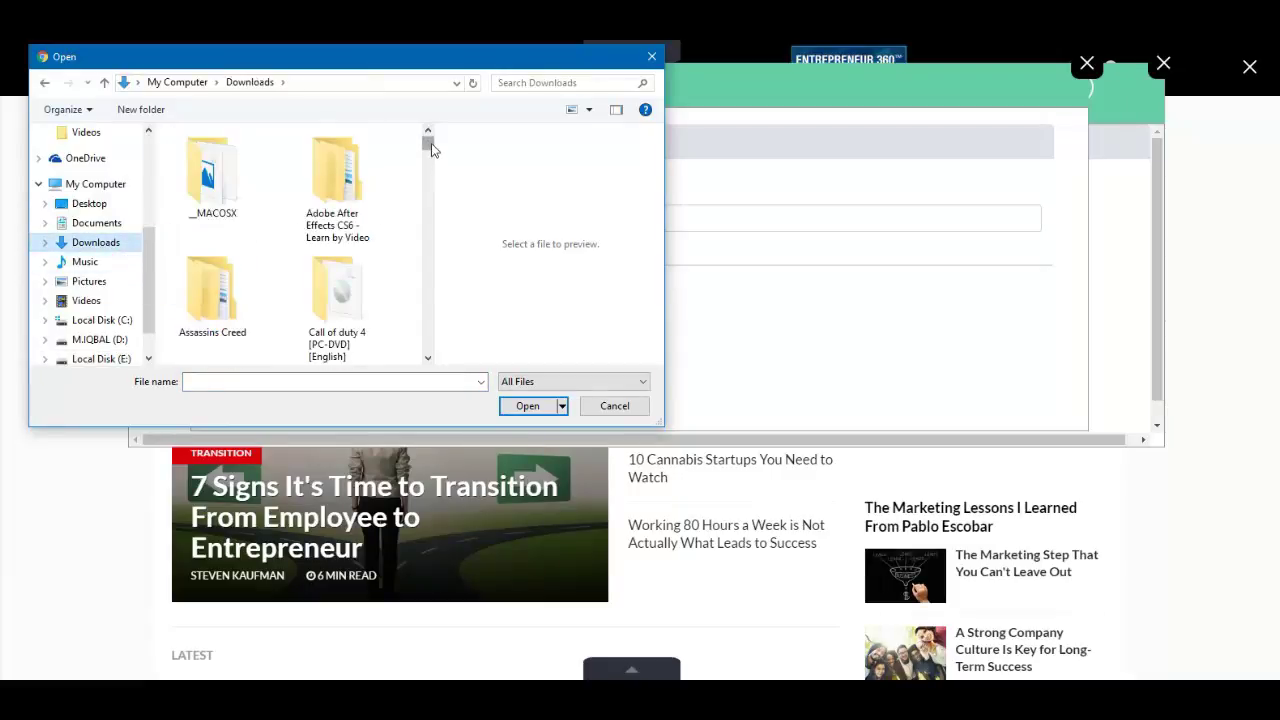
{"action": "left_click_drag", "start_coordinate": [431, 143], "coordinate": [428, 197]}
{"action": "left_click", "coordinate": [519, 386]}
{"action": "left_click", "coordinate": [338, 150]}
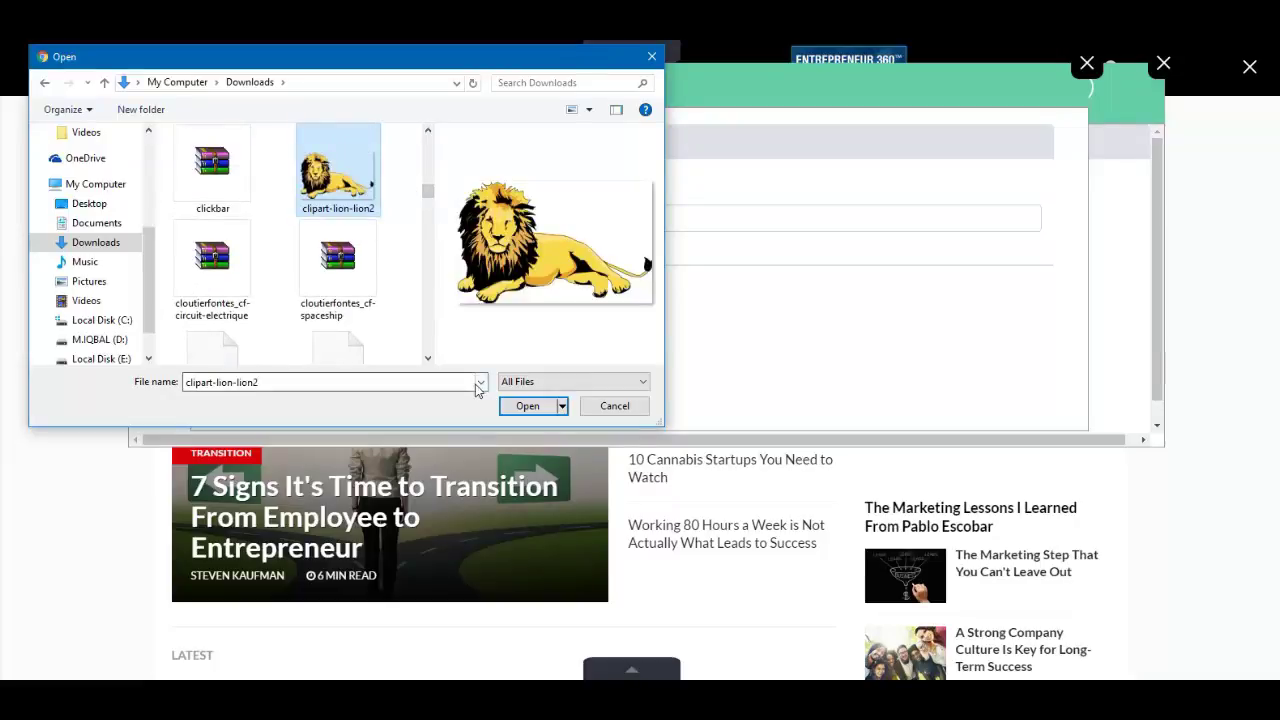
{"action": "left_click", "coordinate": [527, 405]}
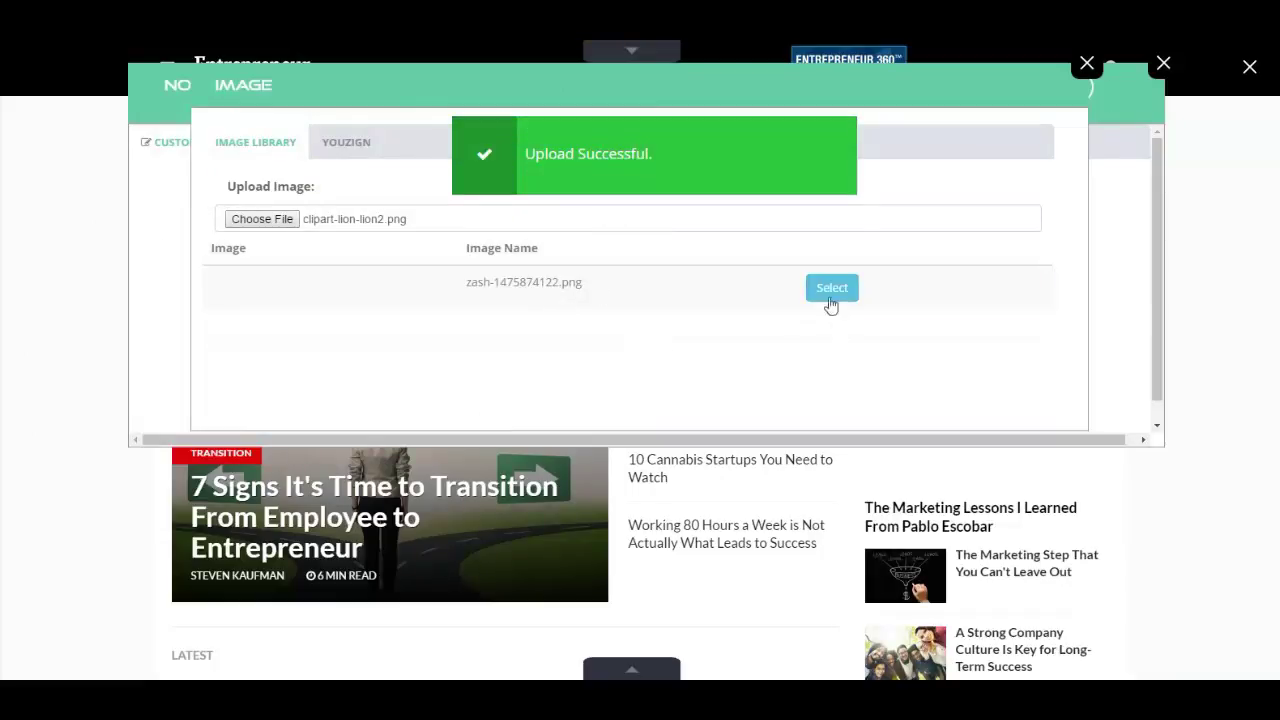
{"action": "left_click", "coordinate": [832, 290]}
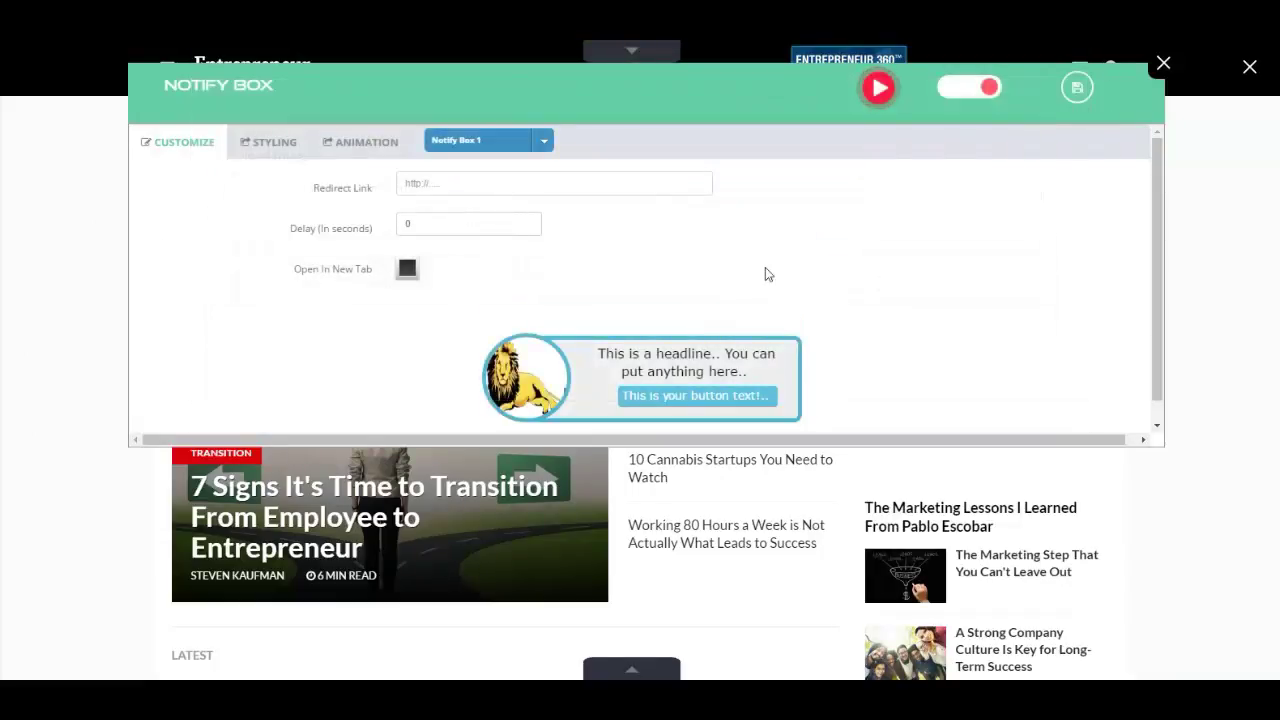
{"action": "left_click", "coordinate": [544, 182]}
{"action": "type", "text": "h"}
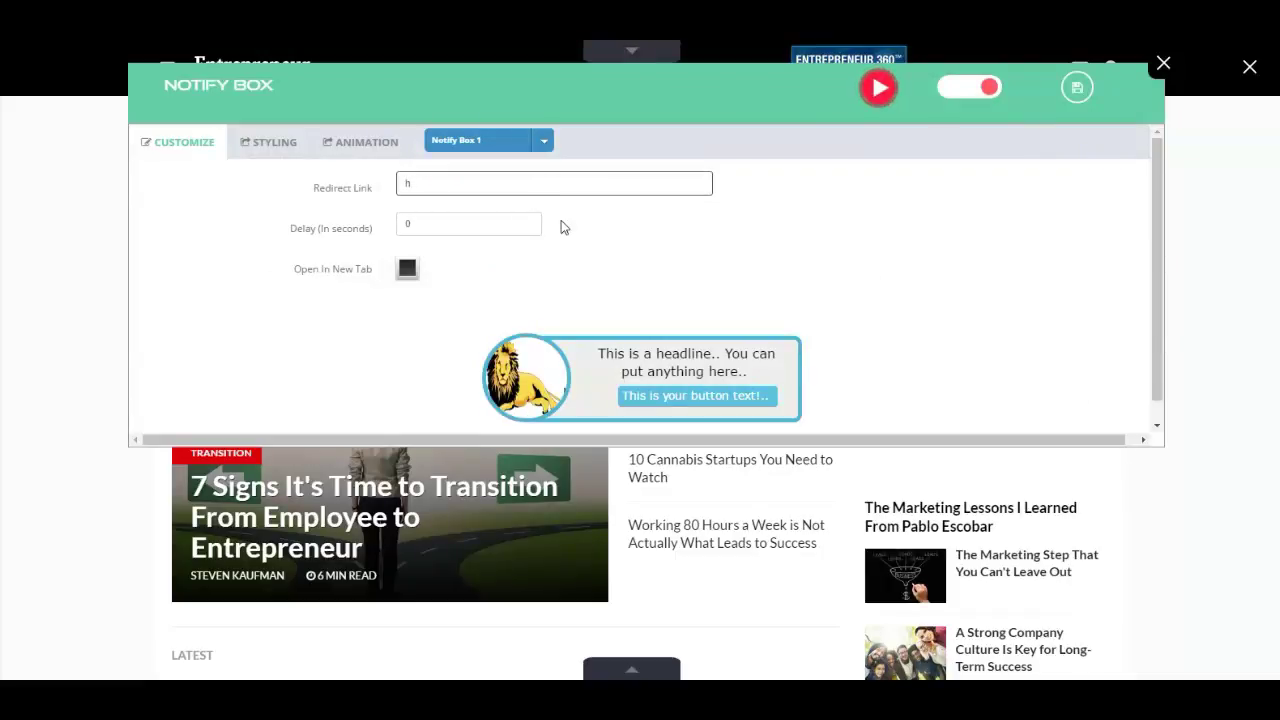
{"action": "type", "text": "ttp://google"}
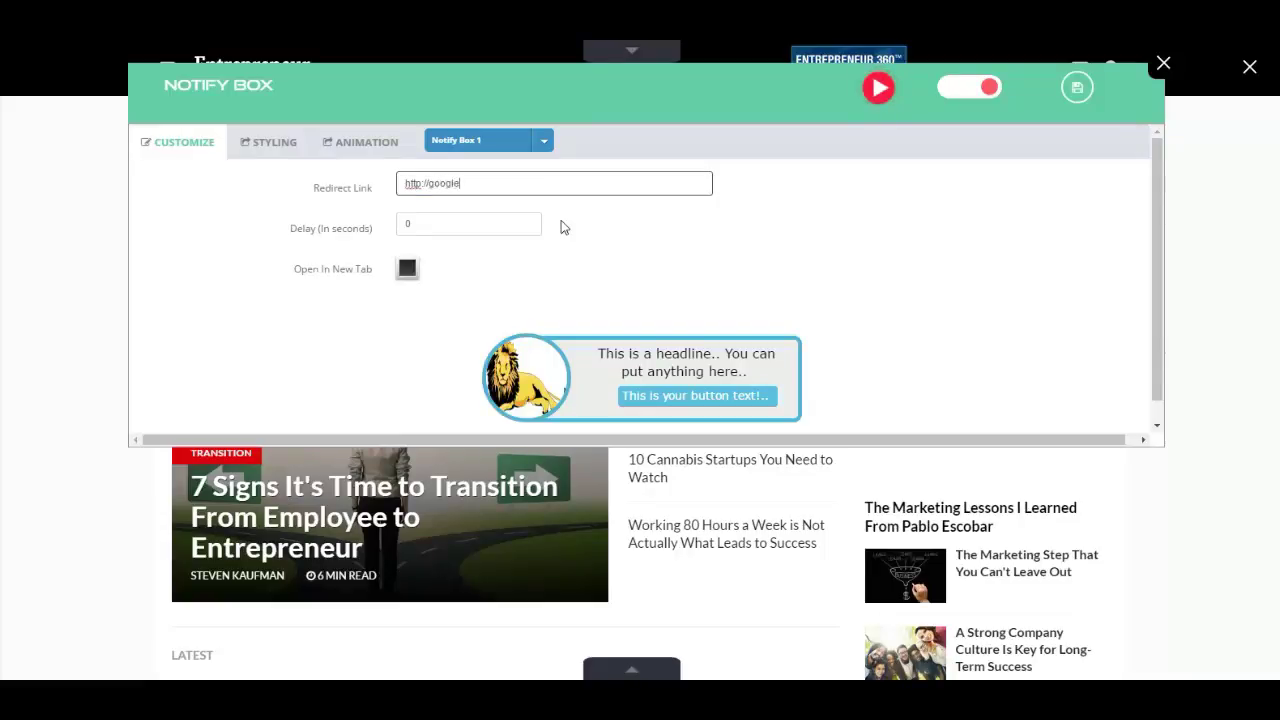
{"action": "type", "text": ".com"}
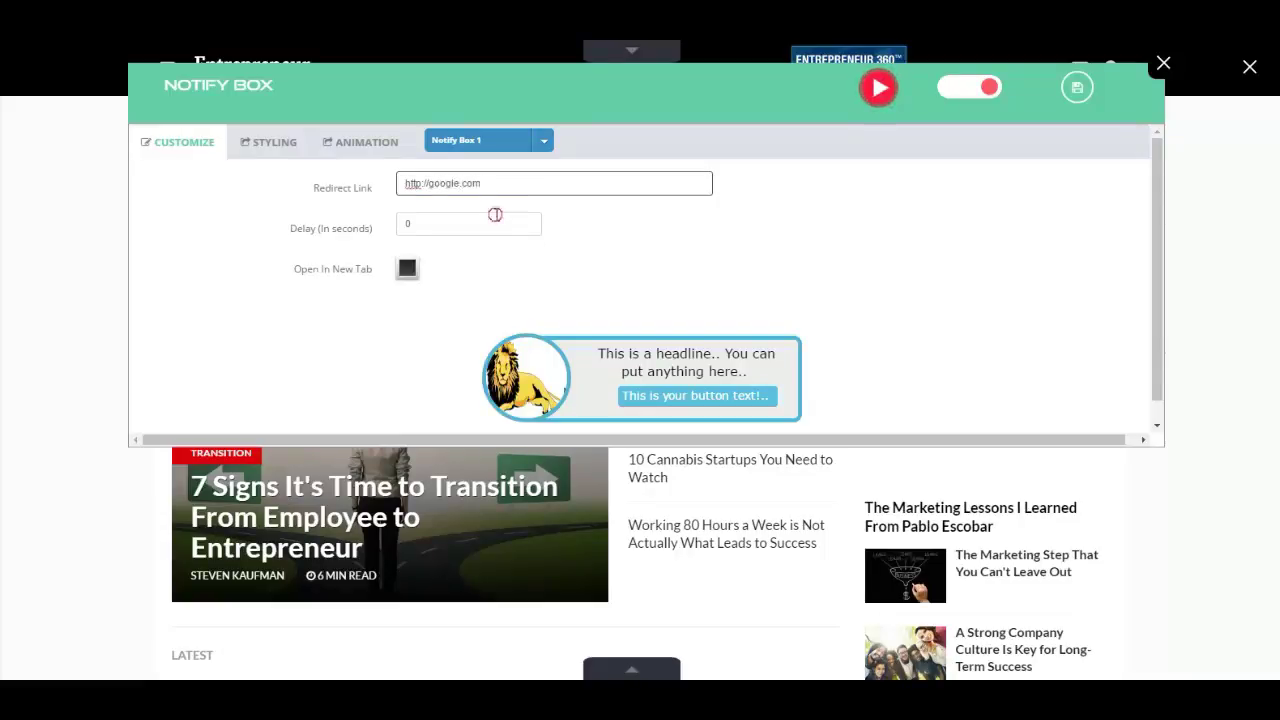
Set the notify box delay to 2 seconds and make its link open in a new tab
{"action": "left_click", "coordinate": [496, 215]}
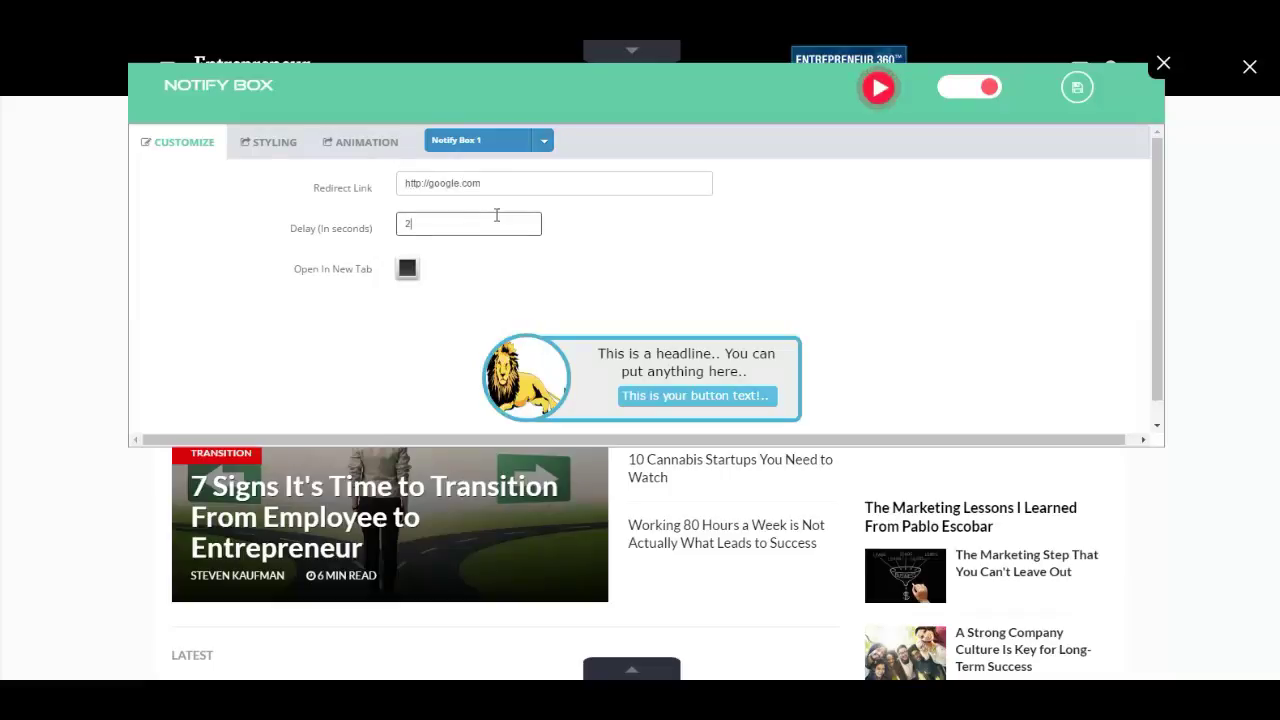
{"action": "left_click", "coordinate": [366, 230]}
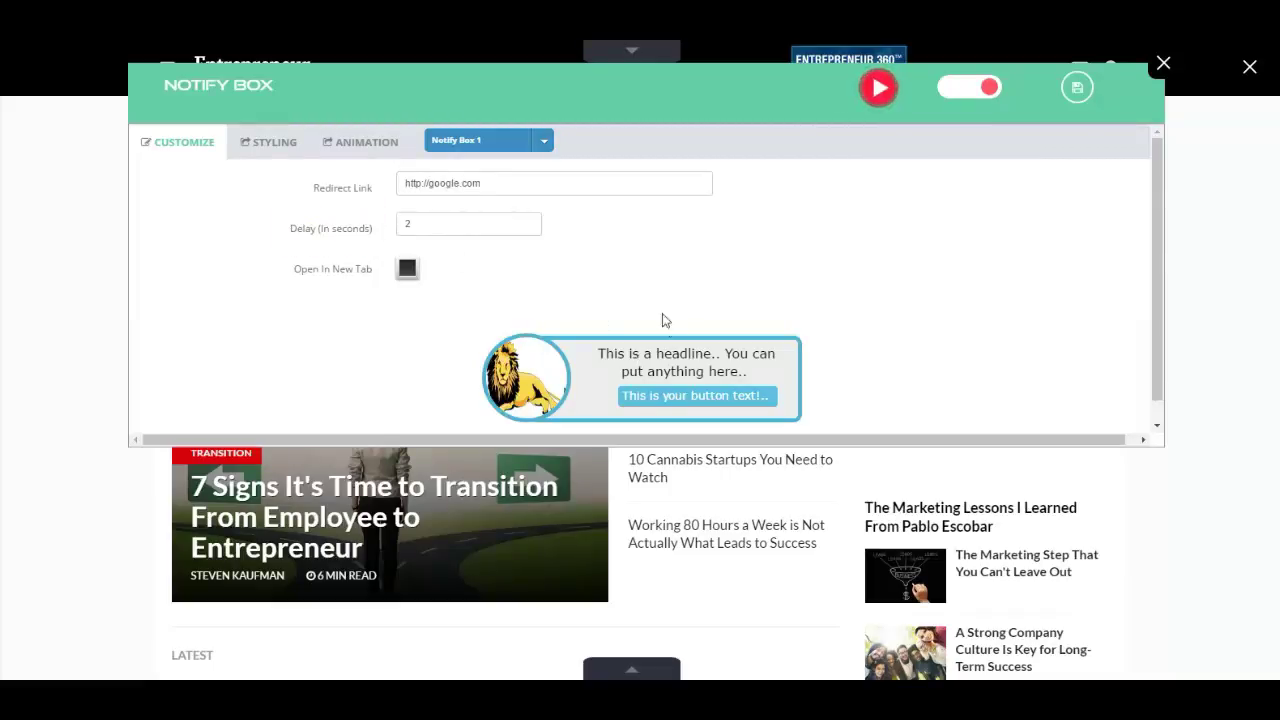
{"action": "left_click", "coordinate": [407, 268]}
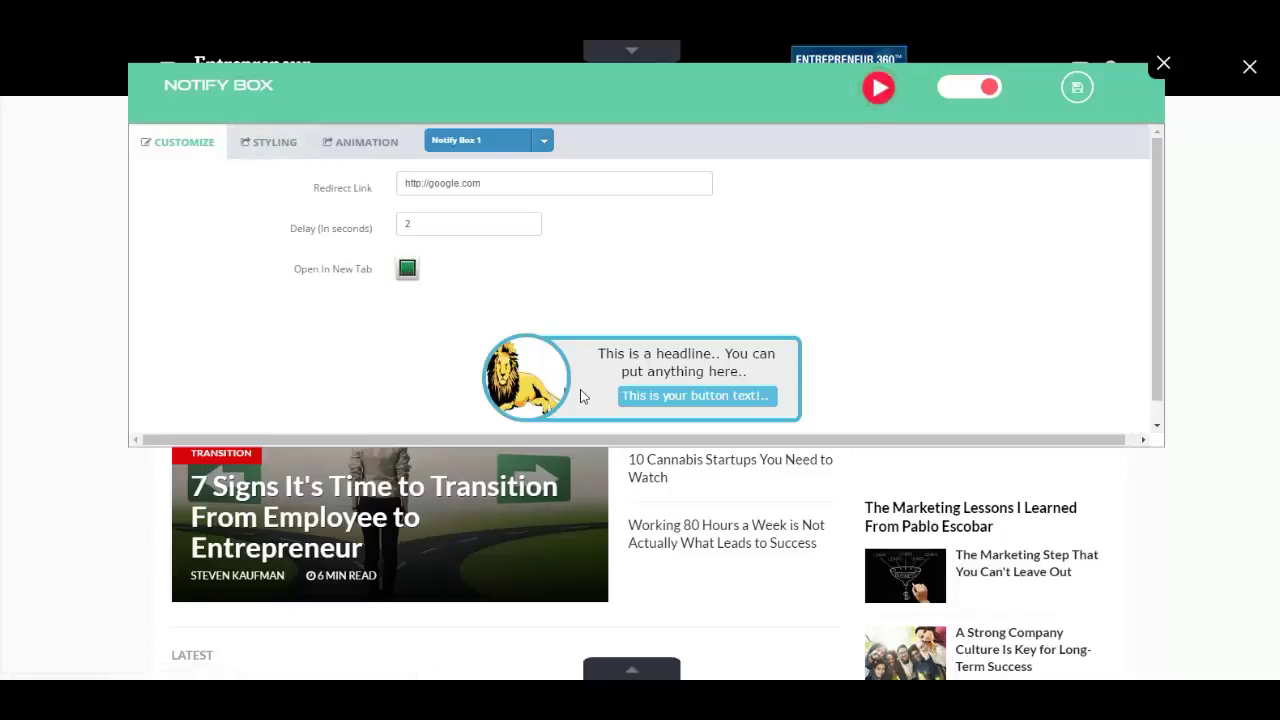
Change the notify box's headline font to Century Gothic in the styling settings
{"action": "left_click", "coordinate": [273, 153]}
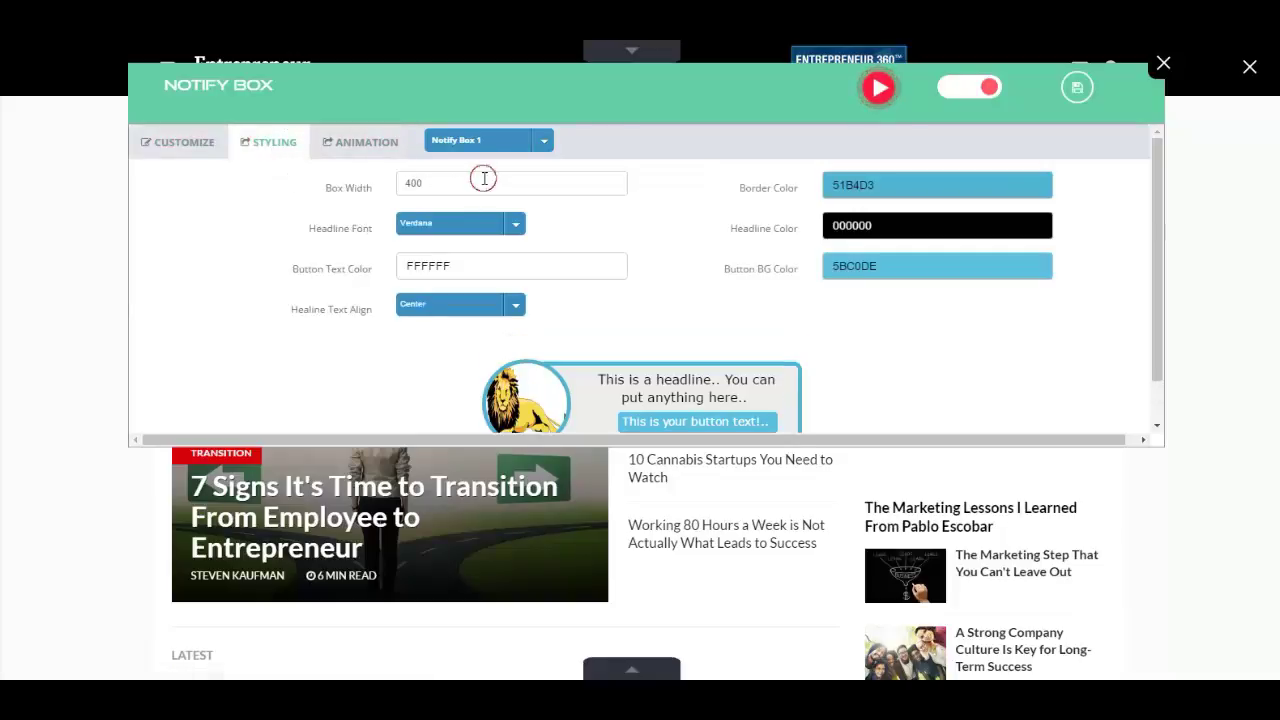
{"action": "left_click", "coordinate": [484, 180]}
{"action": "left_click", "coordinate": [460, 224]}
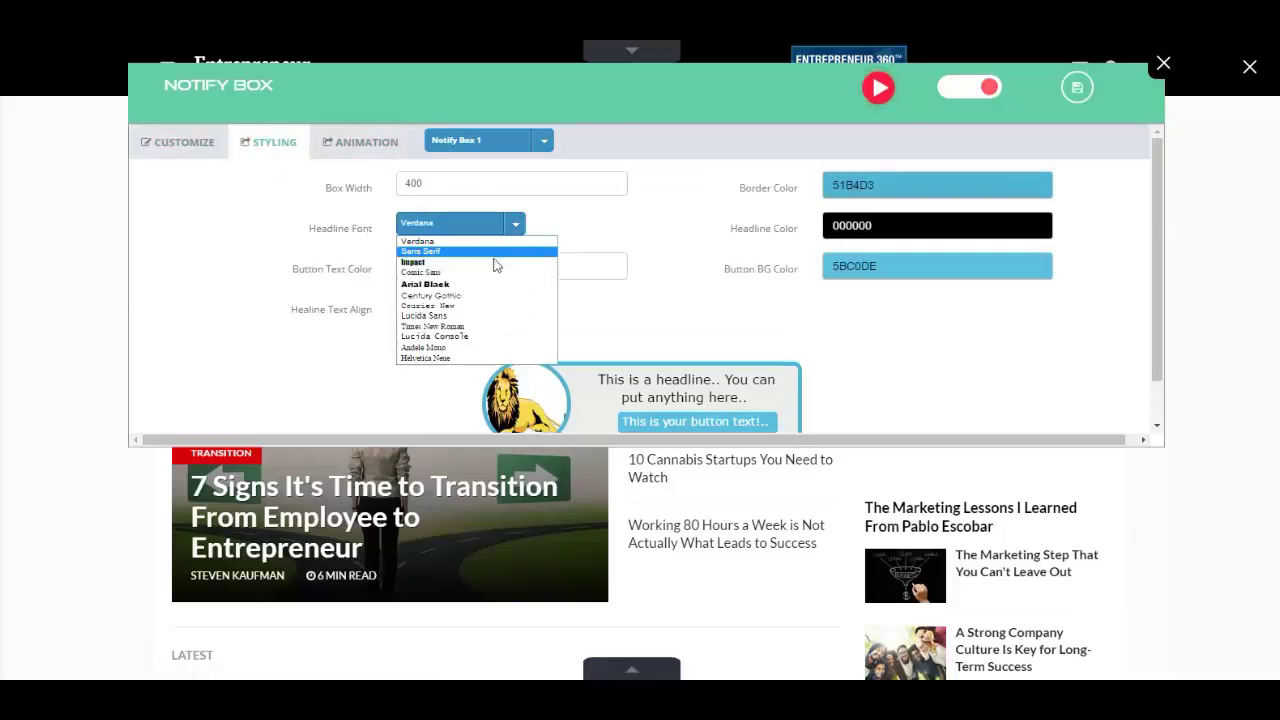
{"action": "left_click", "coordinate": [489, 298]}
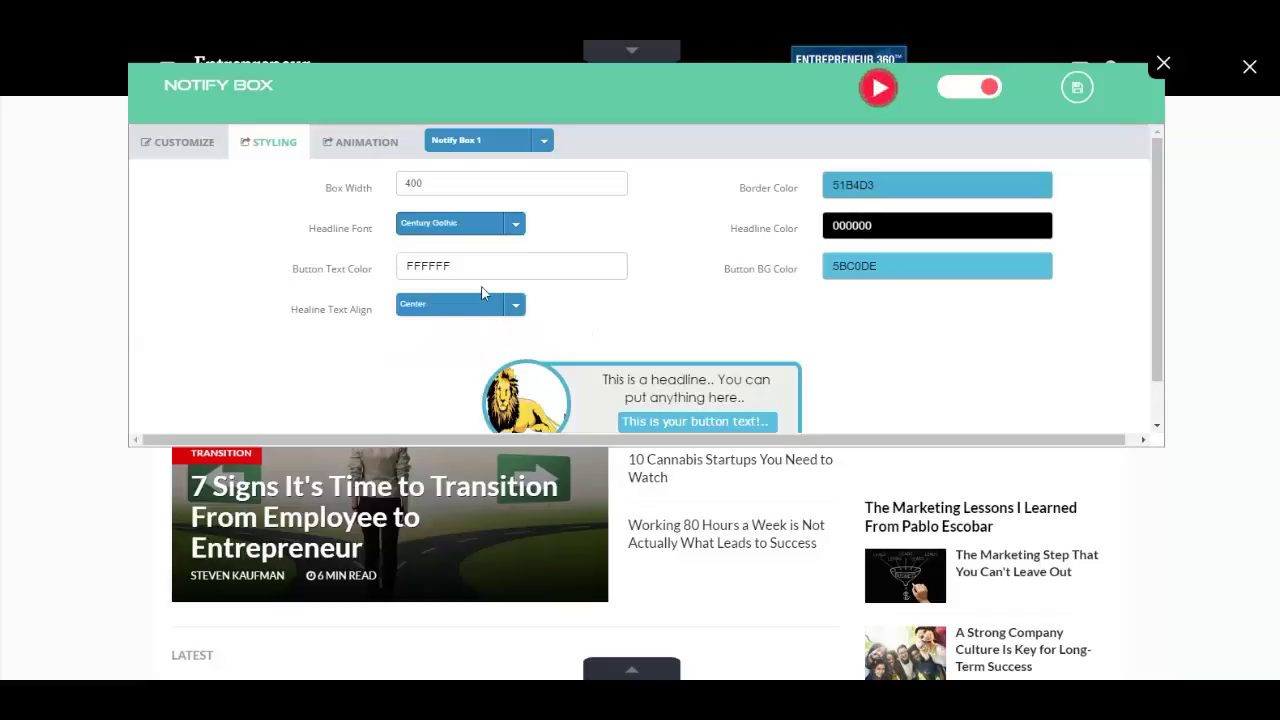
Change the notify box's border color to red D30000
{"action": "left_click", "coordinate": [935, 176]}
{"action": "left_click_drag", "start_coordinate": [866, 223], "coordinate": [815, 215]}
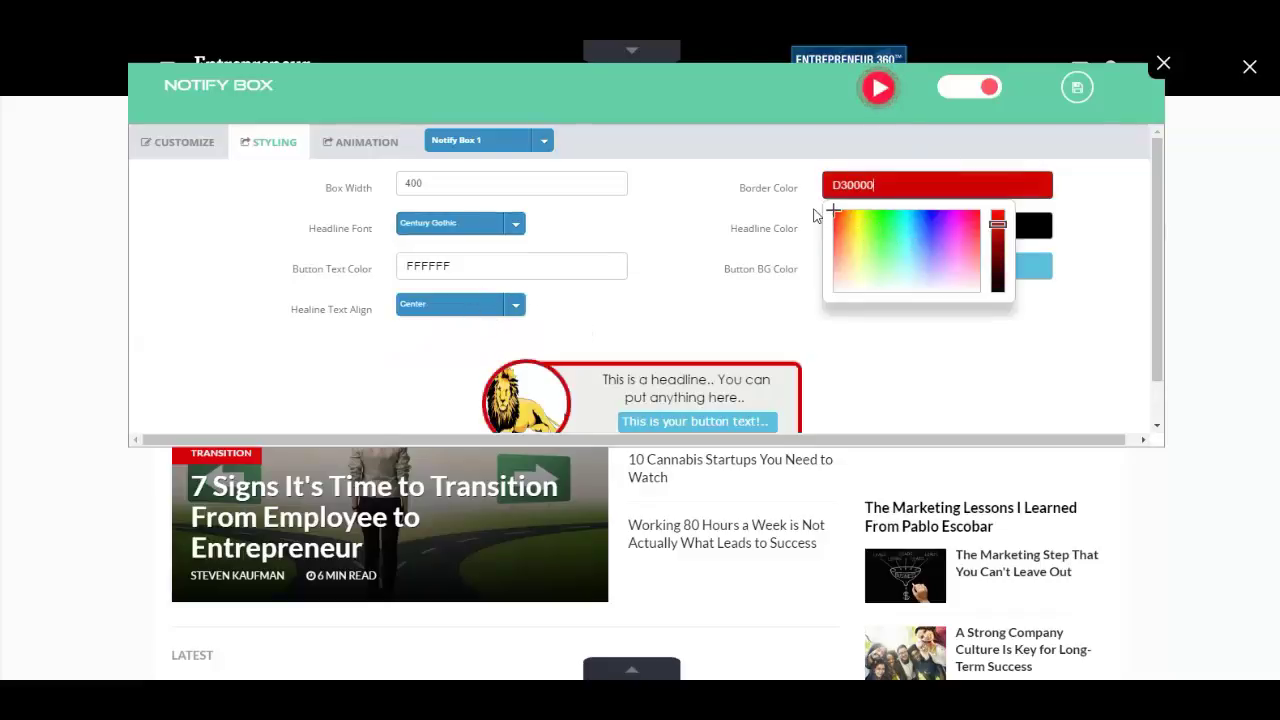
{"action": "left_click", "coordinate": [1089, 245]}
Change the notify box's button background color to light red DE4646
{"action": "left_click", "coordinate": [959, 264]}
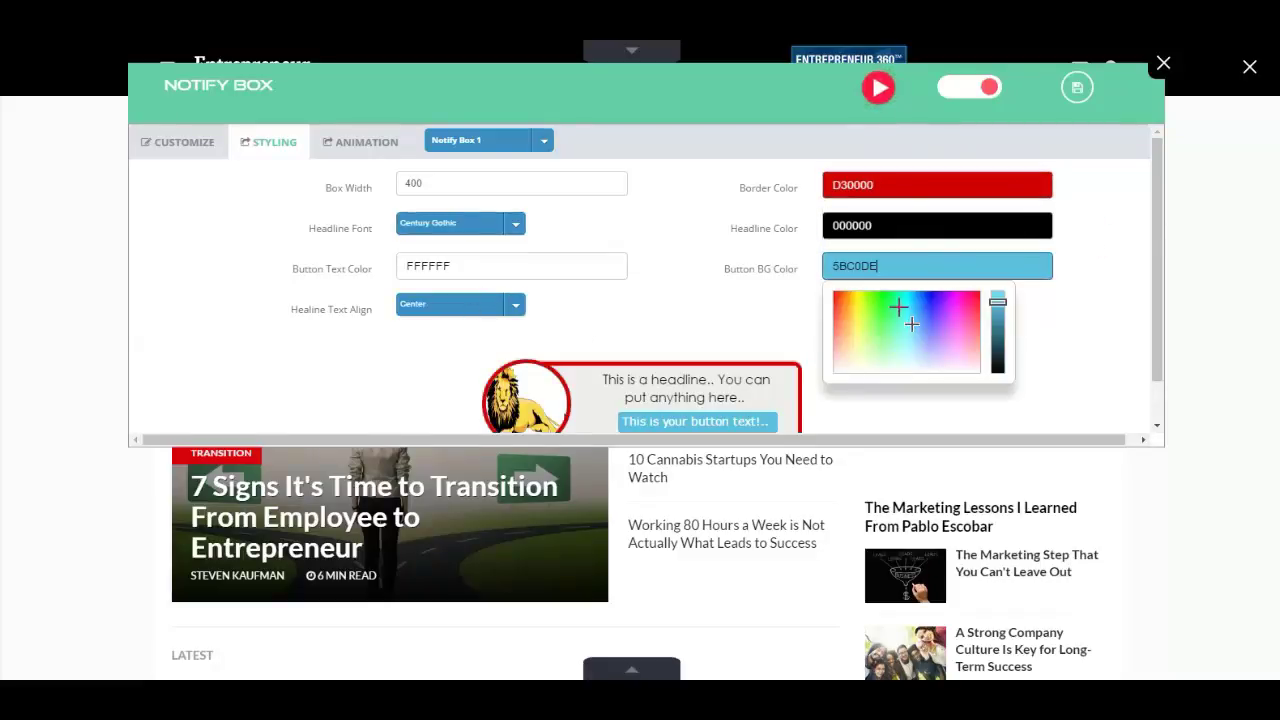
{"action": "left_click_drag", "start_coordinate": [894, 303], "coordinate": [831, 314]}
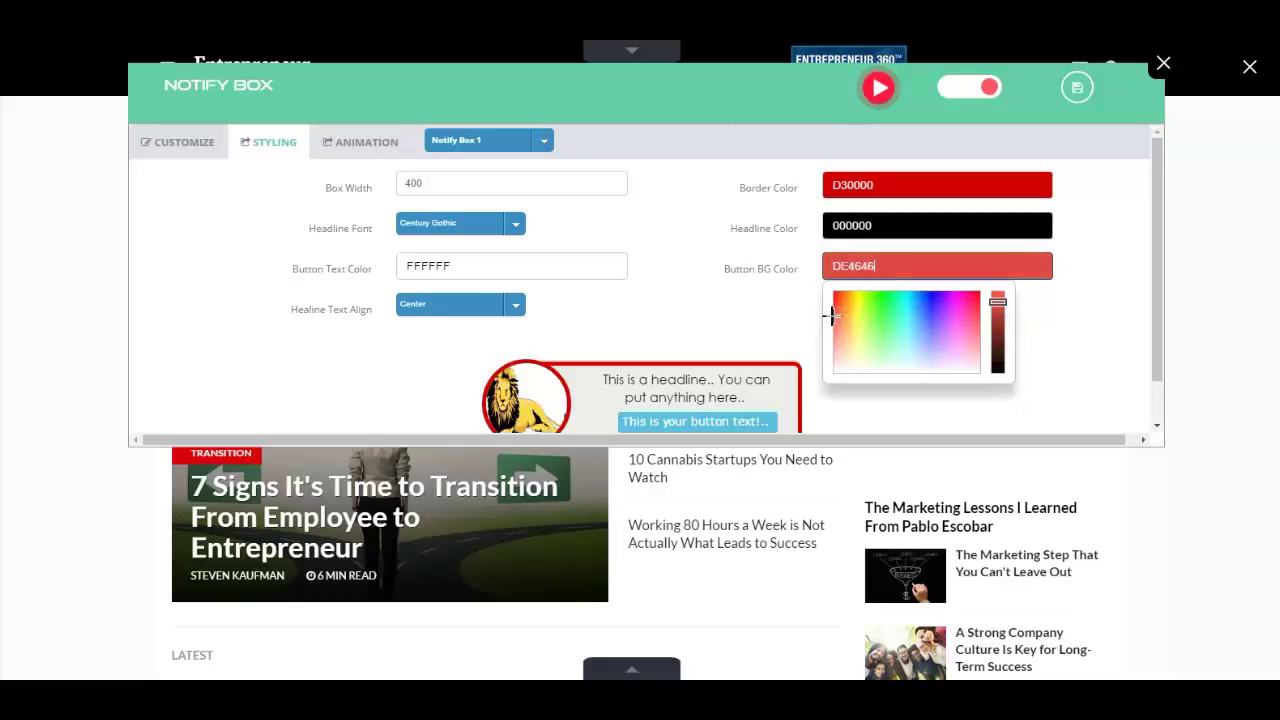
{"action": "left_click", "coordinate": [1095, 318]}
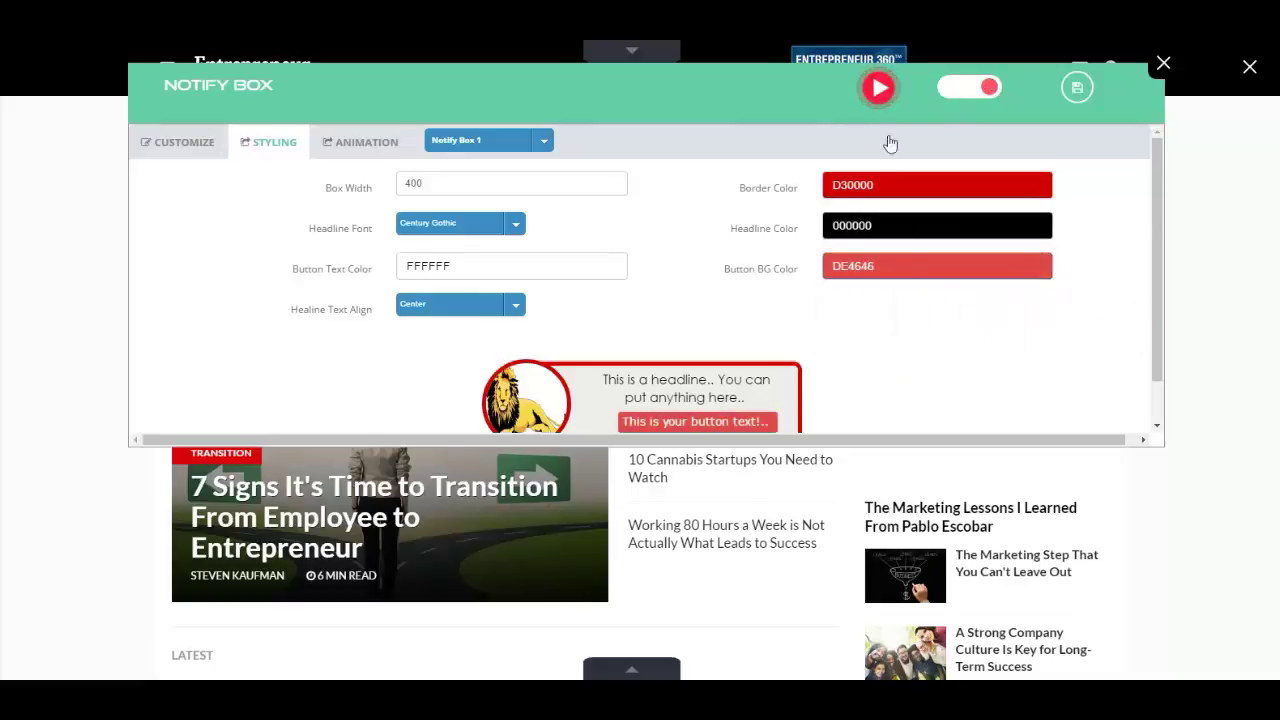
Set the notify box animation to Twister In Up from the Magic category and preview the effect
{"action": "left_click", "coordinate": [362, 142]}
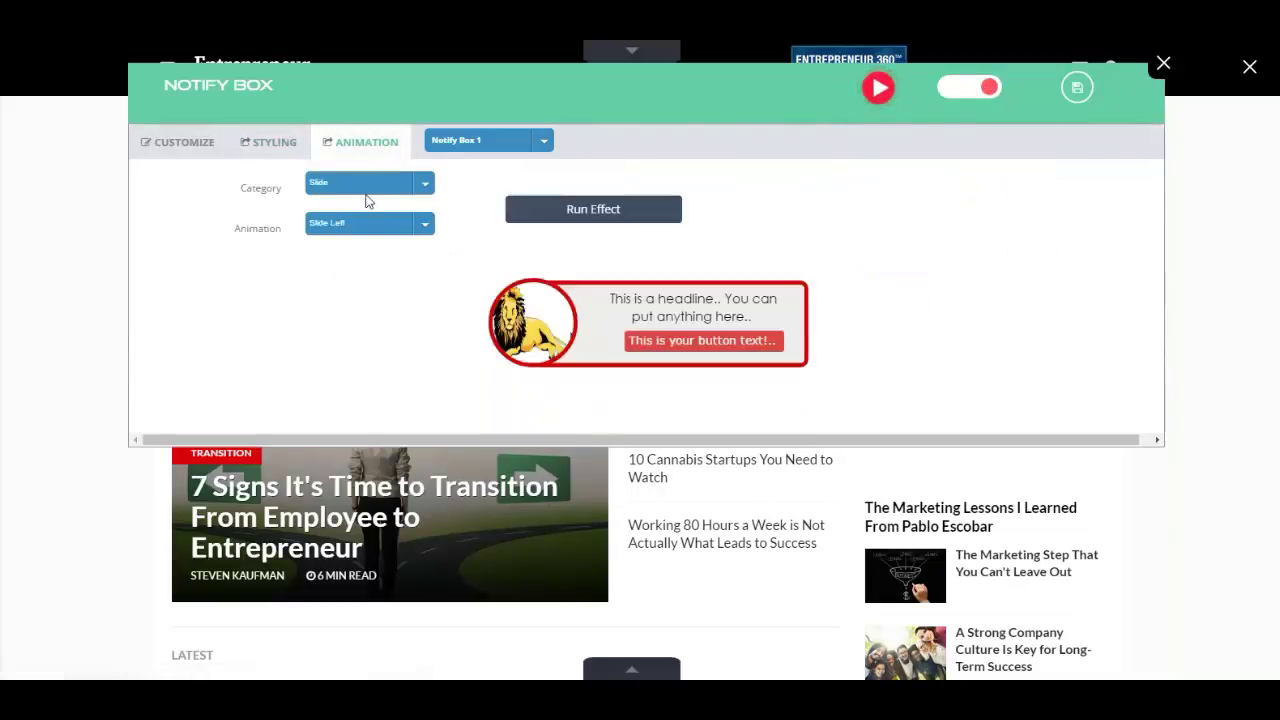
{"action": "left_click", "coordinate": [375, 185]}
{"action": "left_click", "coordinate": [380, 211]}
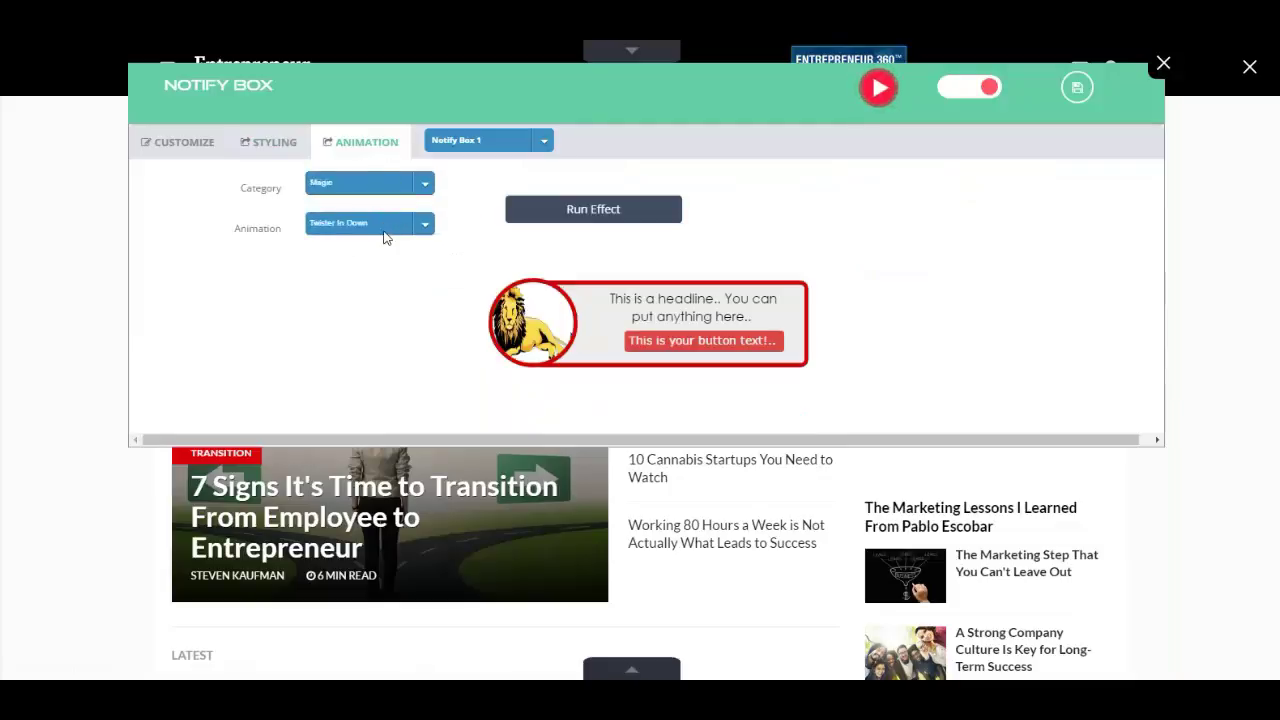
{"action": "left_click", "coordinate": [386, 225]}
{"action": "left_click", "coordinate": [394, 251]}
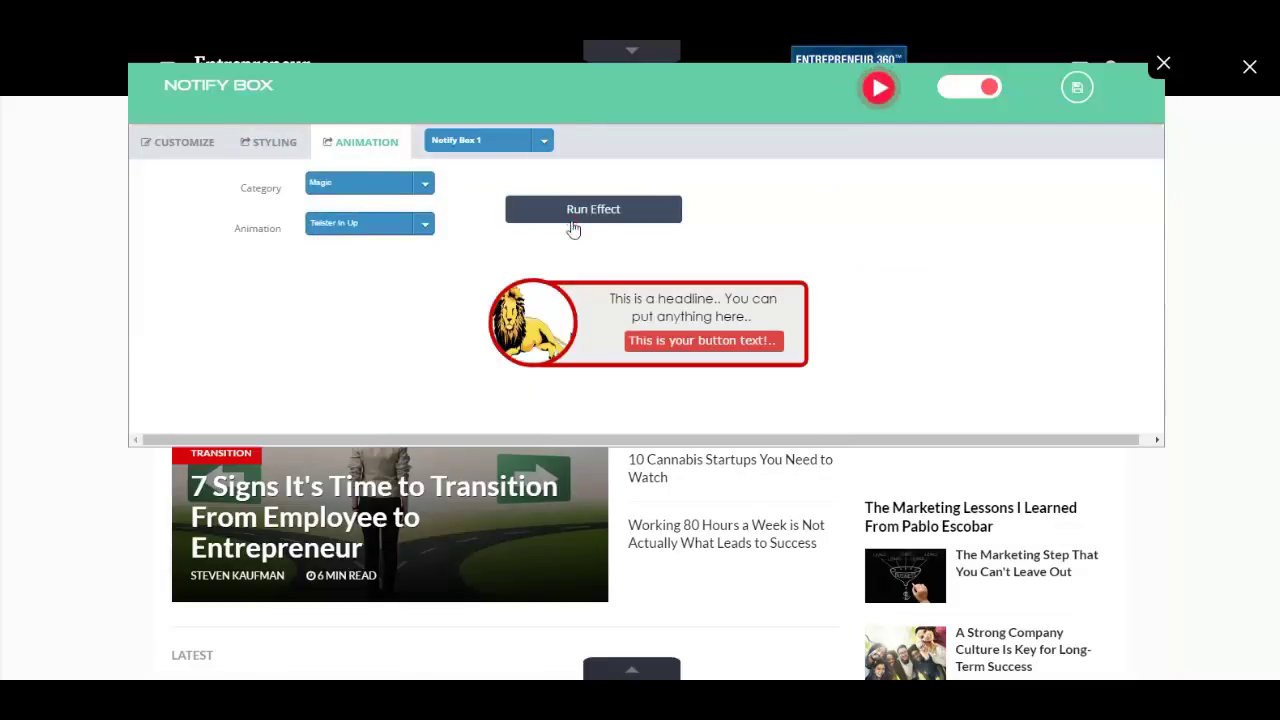
{"action": "left_click", "coordinate": [573, 226]}
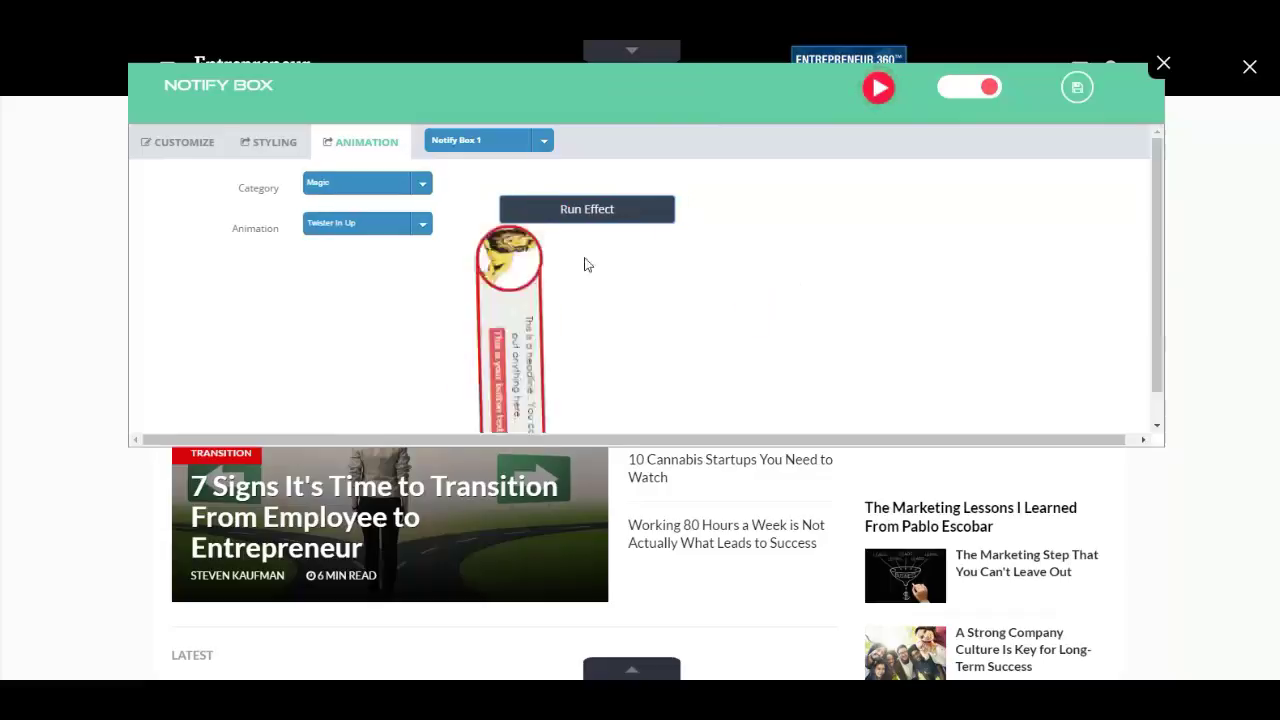
Keep the Notify Box 1 template and switch the notify box on
{"action": "left_click", "coordinate": [507, 141]}
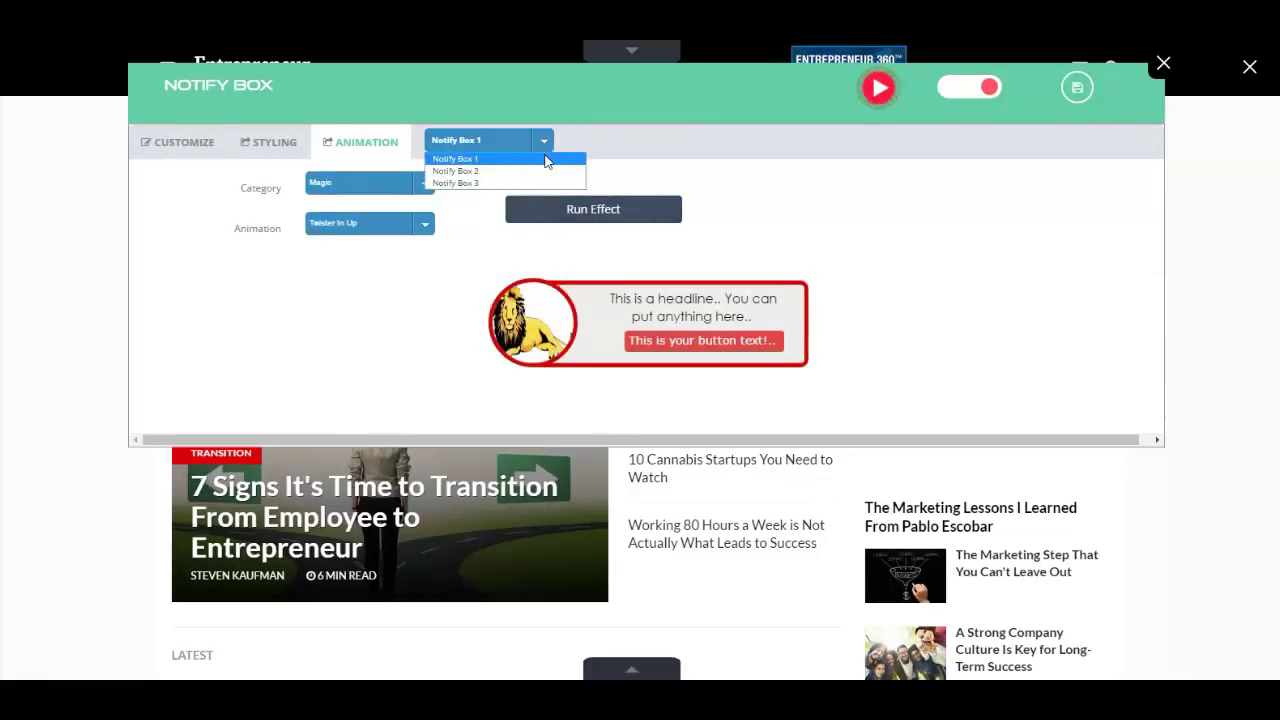
{"action": "left_click", "coordinate": [549, 160]}
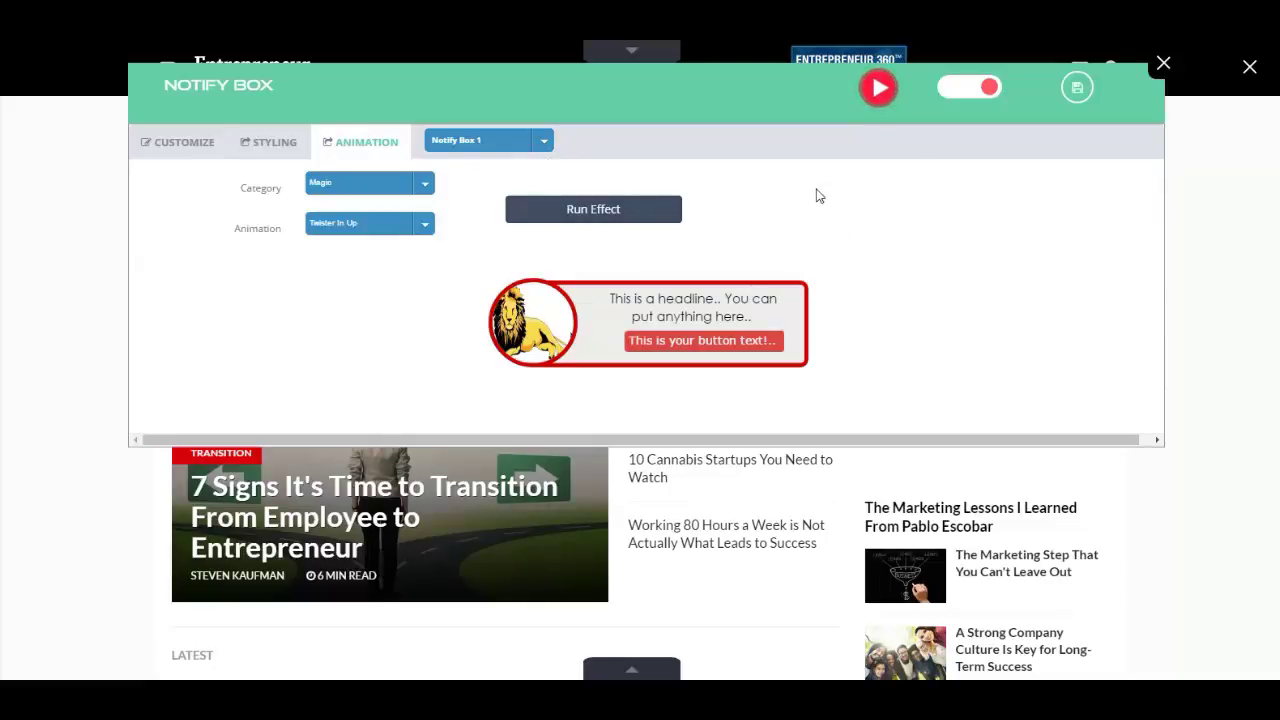
{"action": "left_click", "coordinate": [990, 87]}
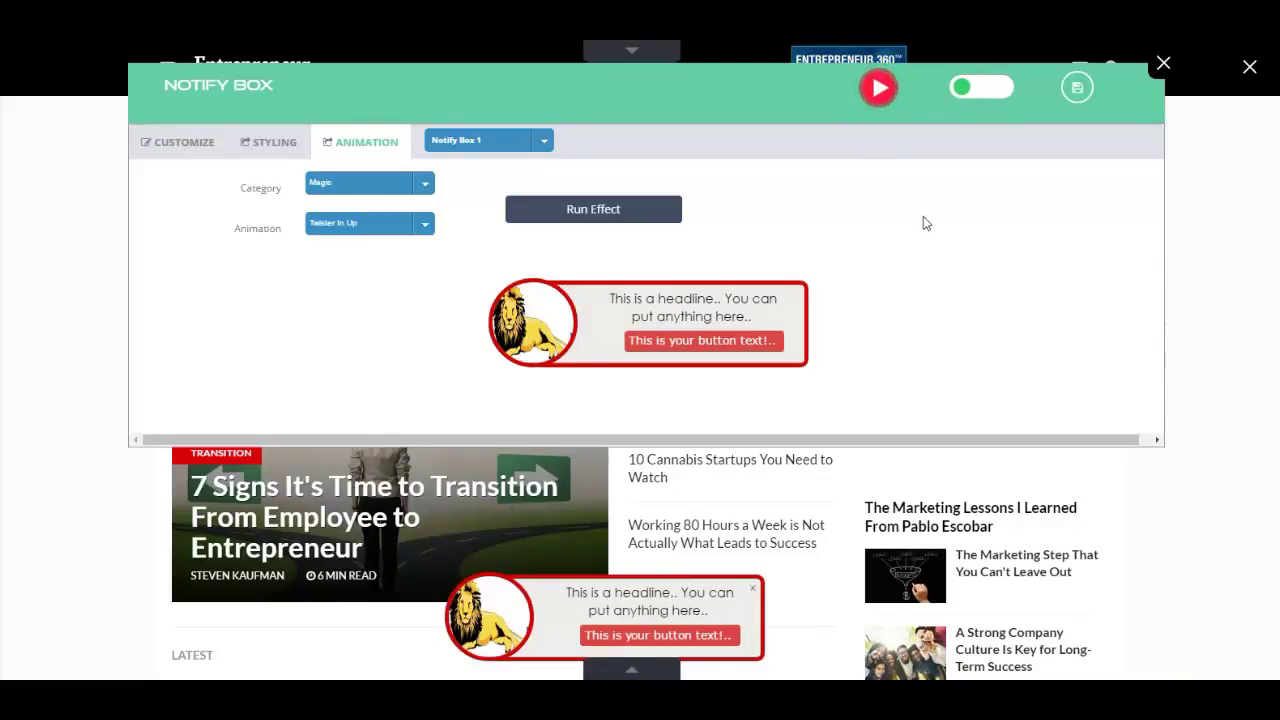
Bring up the Notification Tutorial video and close it again
{"action": "left_click", "coordinate": [880, 88]}
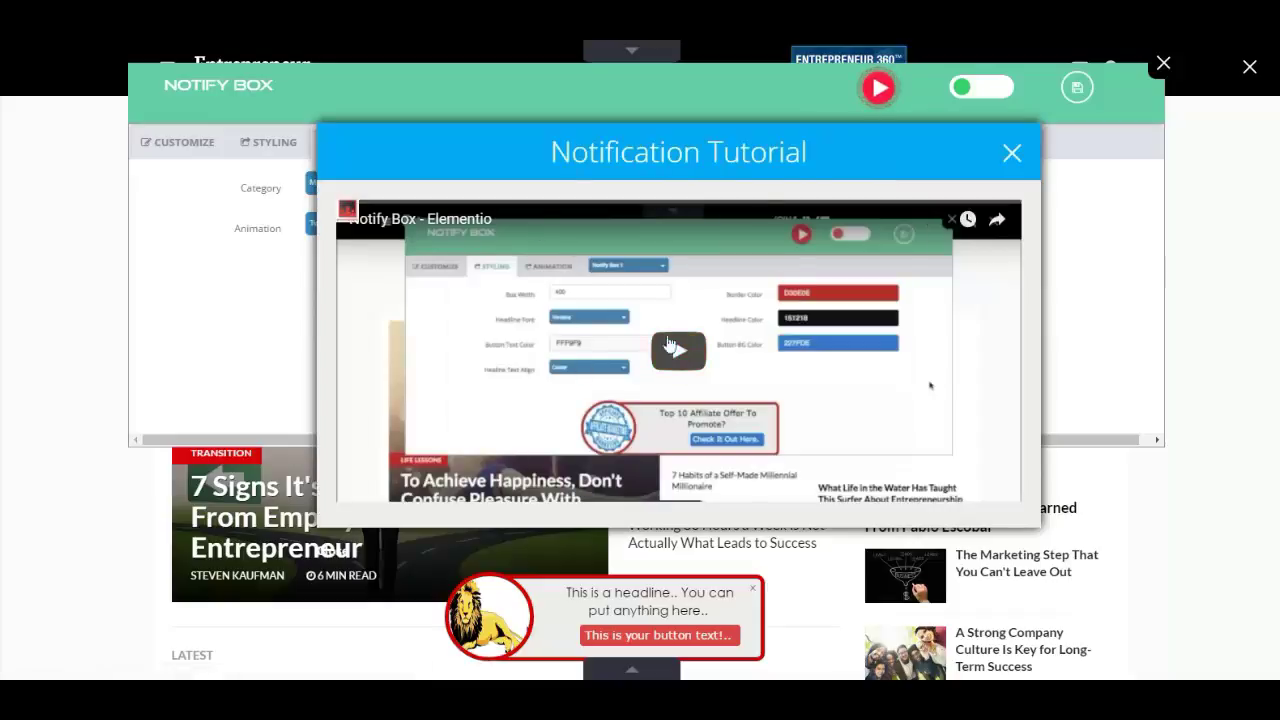
{"action": "left_click", "coordinate": [1013, 152]}
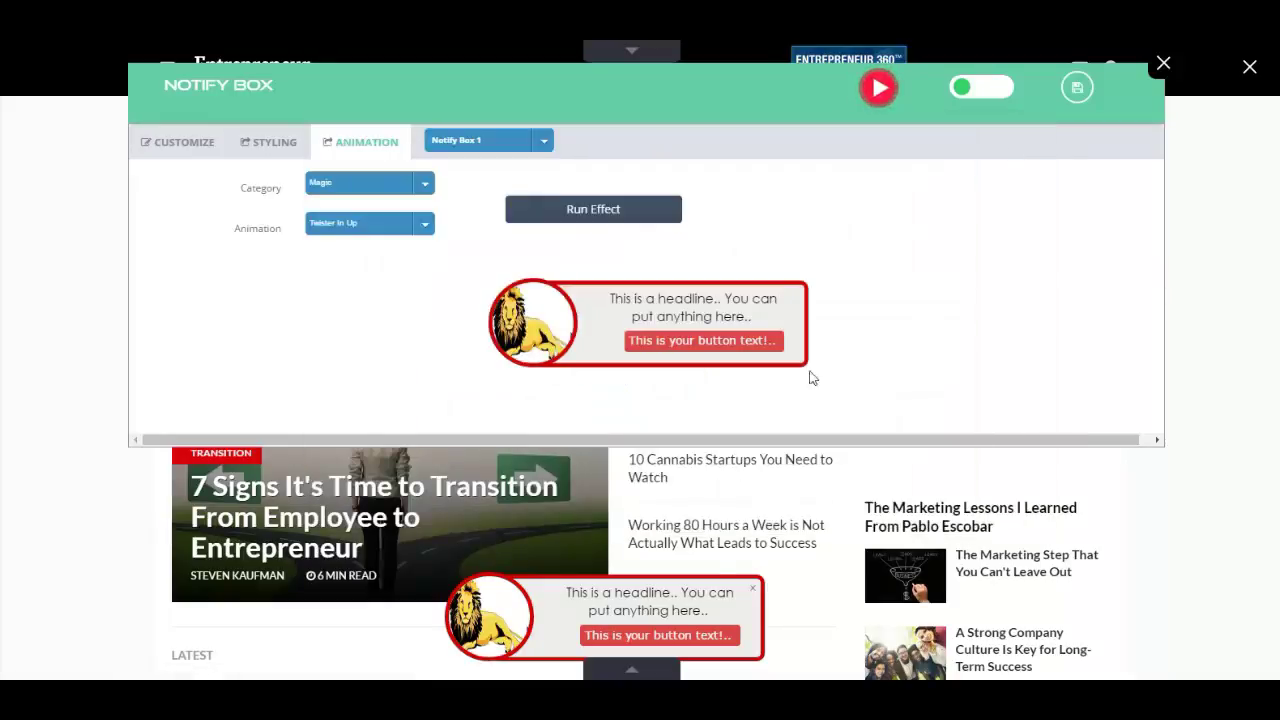
Close the notify box settings and move the box to the upper-right corner of the Entrepreneur page
{"action": "left_click", "coordinate": [1104, 98]}
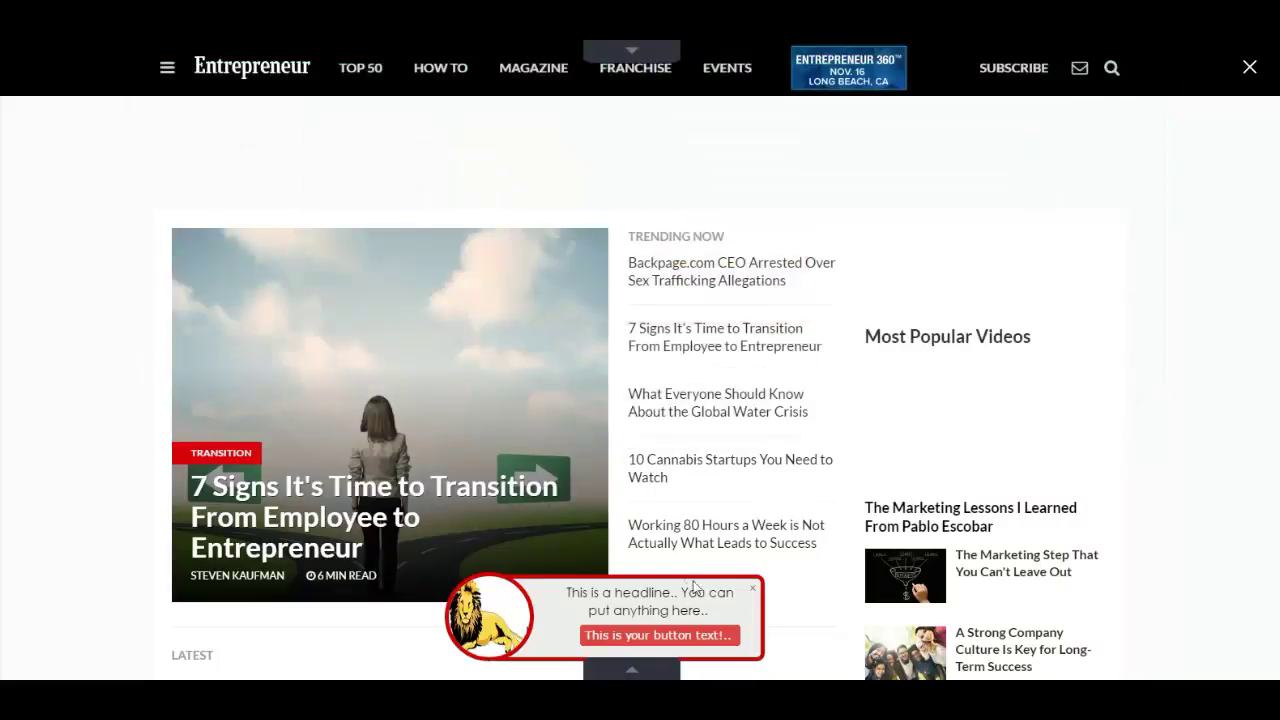
{"action": "left_click_drag", "start_coordinate": [683, 598], "coordinate": [384, 210]}
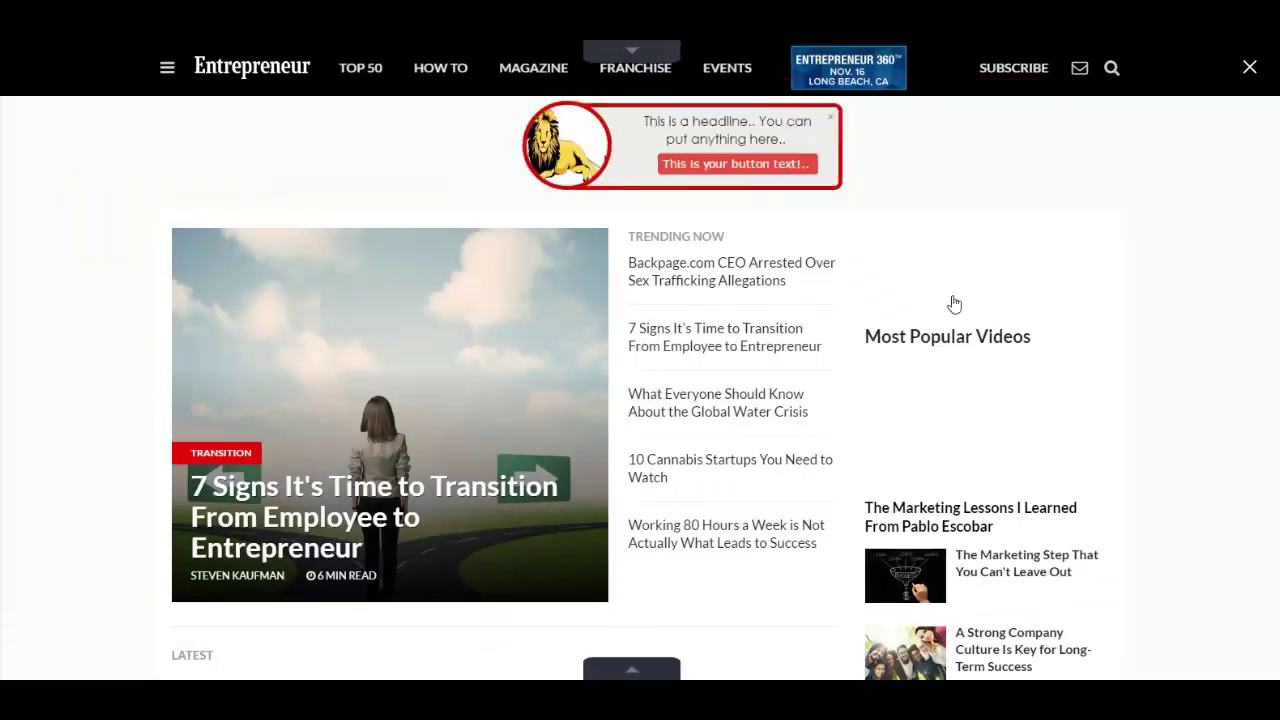
Open the poll box settings, keep the answer type Run multi-choice answer and set the delay to 5 seconds
{"action": "left_click", "coordinate": [631, 52]}
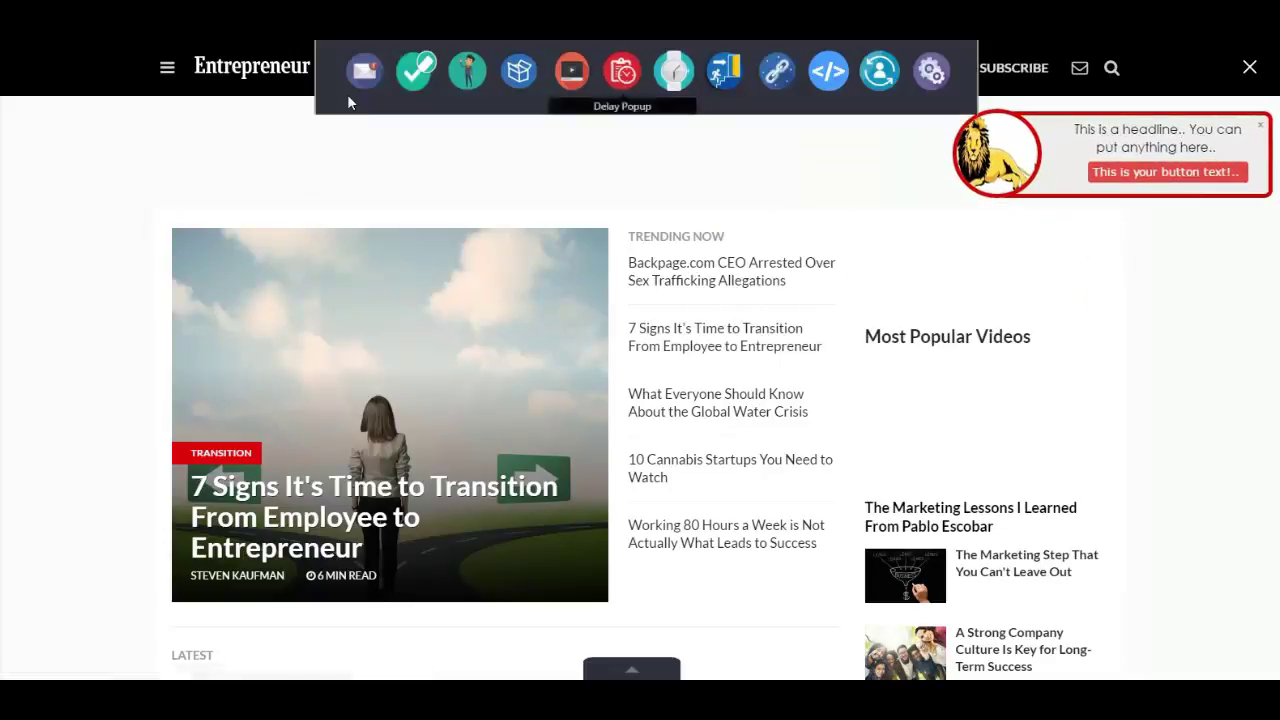
{"action": "left_click", "coordinate": [416, 72]}
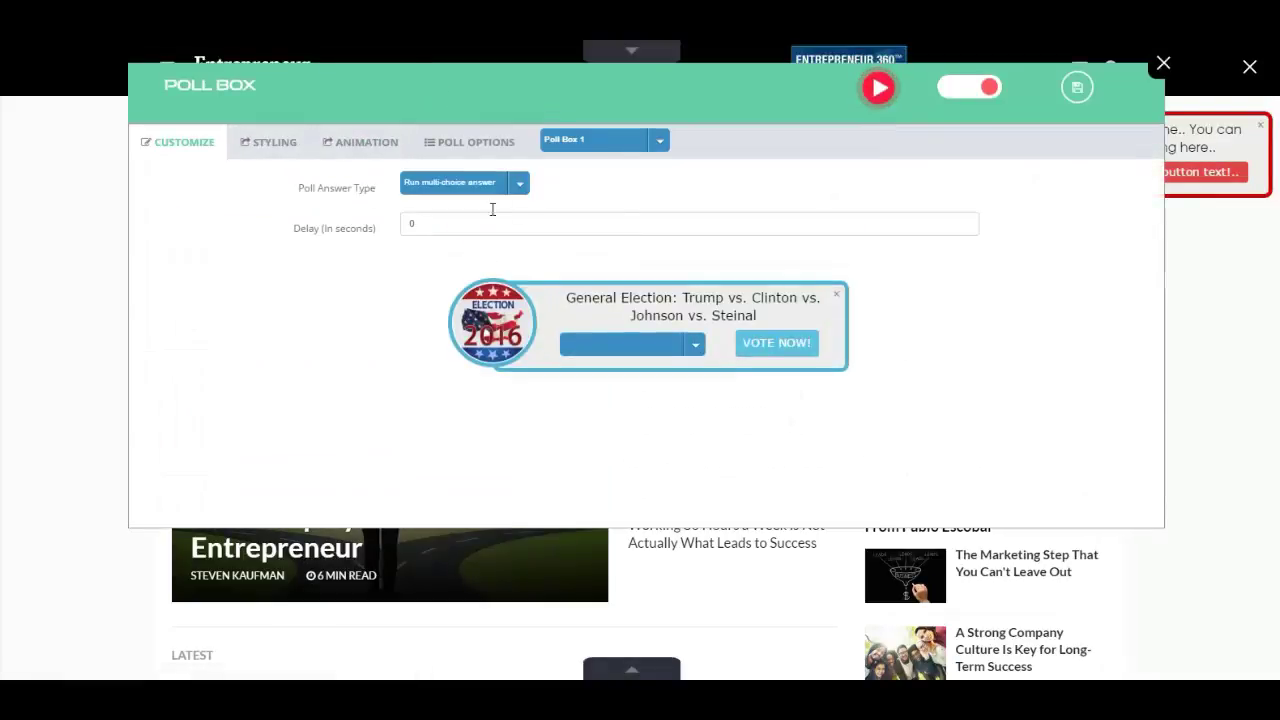
{"action": "left_click", "coordinate": [506, 194]}
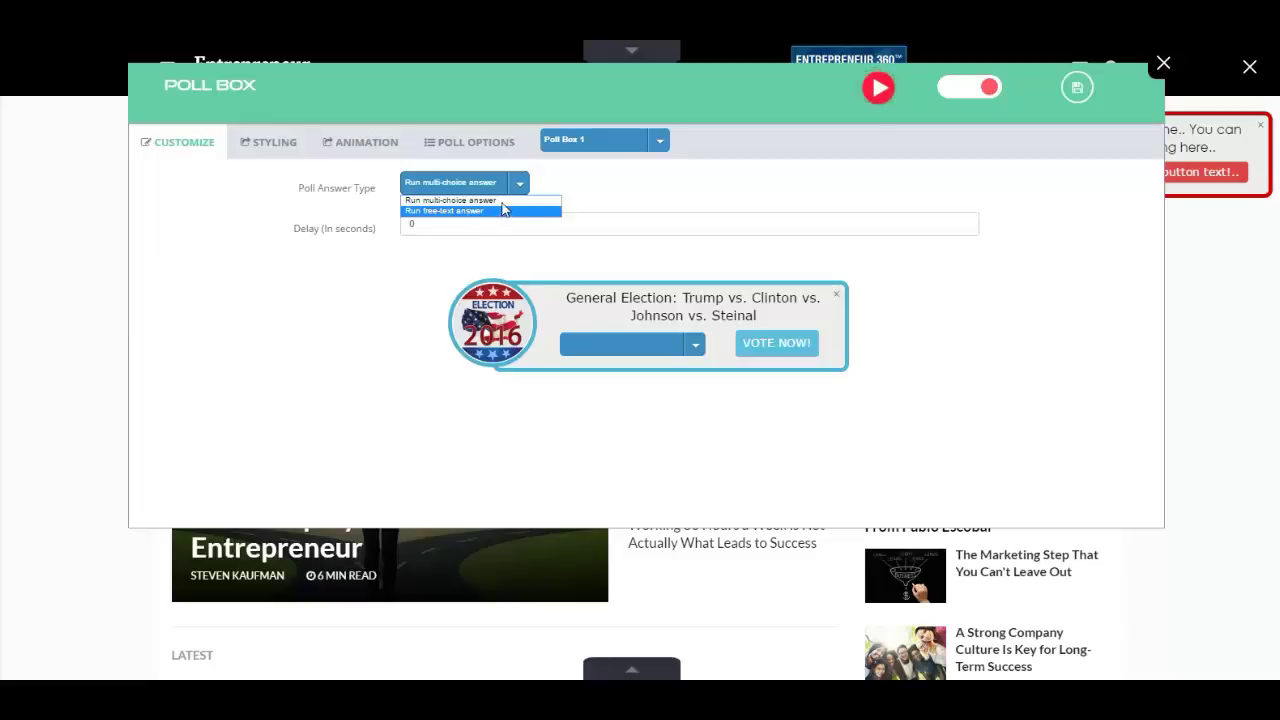
{"action": "left_click", "coordinate": [505, 200]}
{"action": "left_click", "coordinate": [498, 233]}
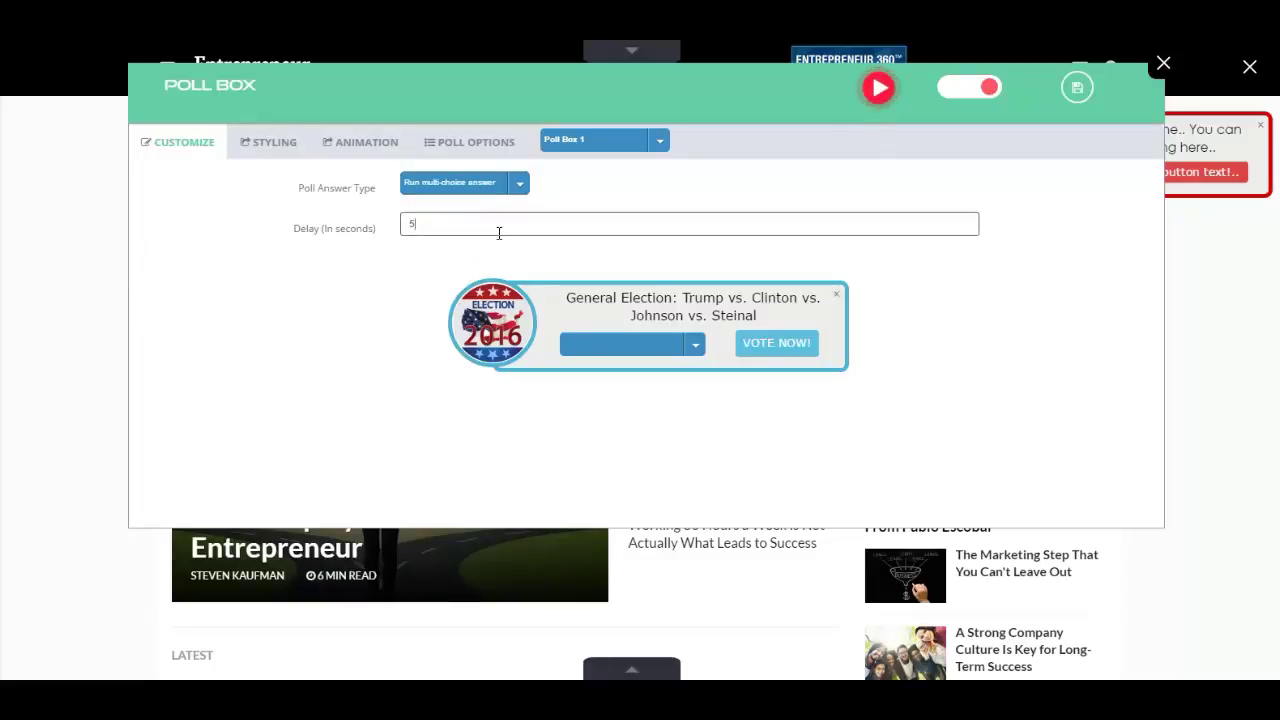
Replace the poll box headline with "Who will win this amazing contest?"
{"action": "left_click", "coordinate": [653, 302]}
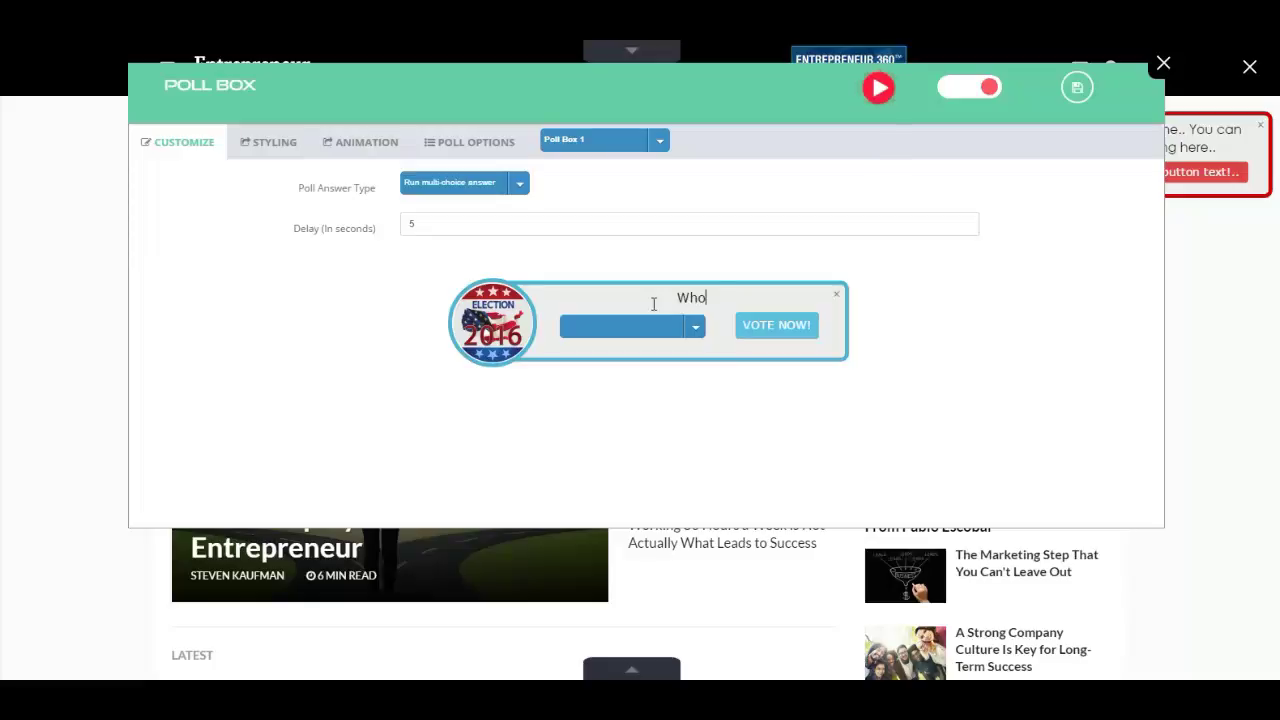
{"action": "type", "text": "Who will win "}
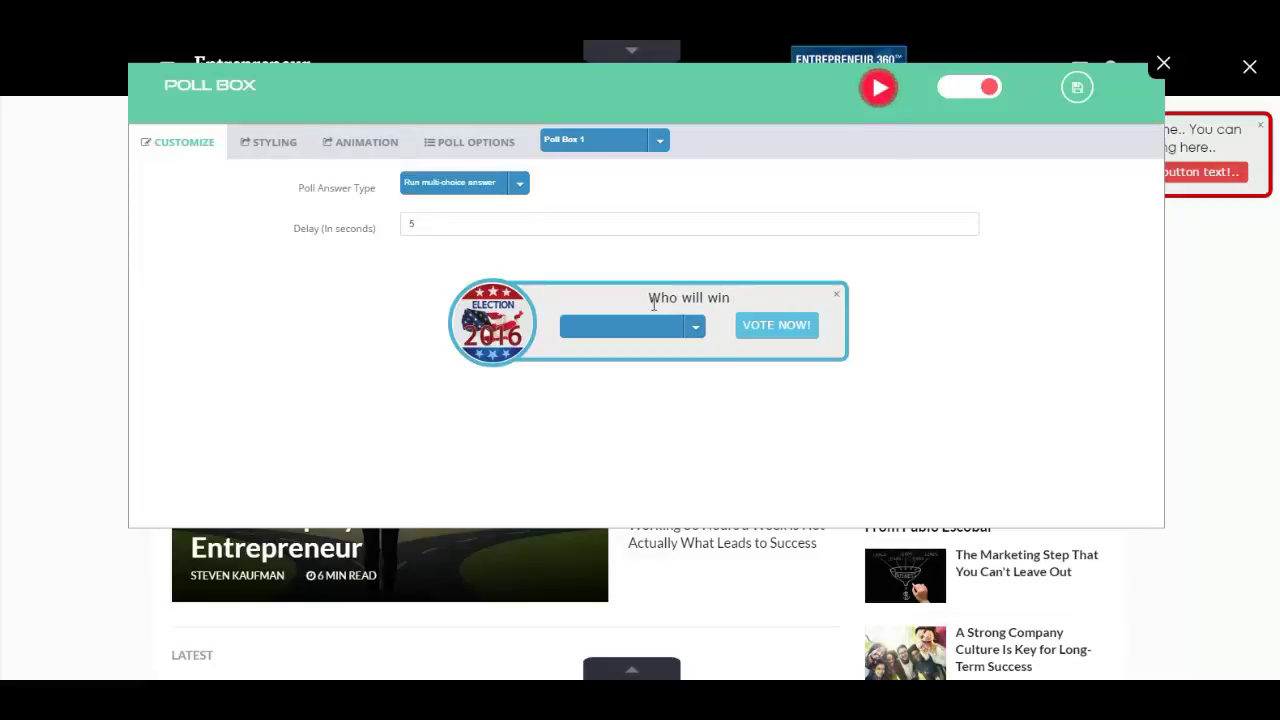
{"action": "type", "text": "this amaz"}
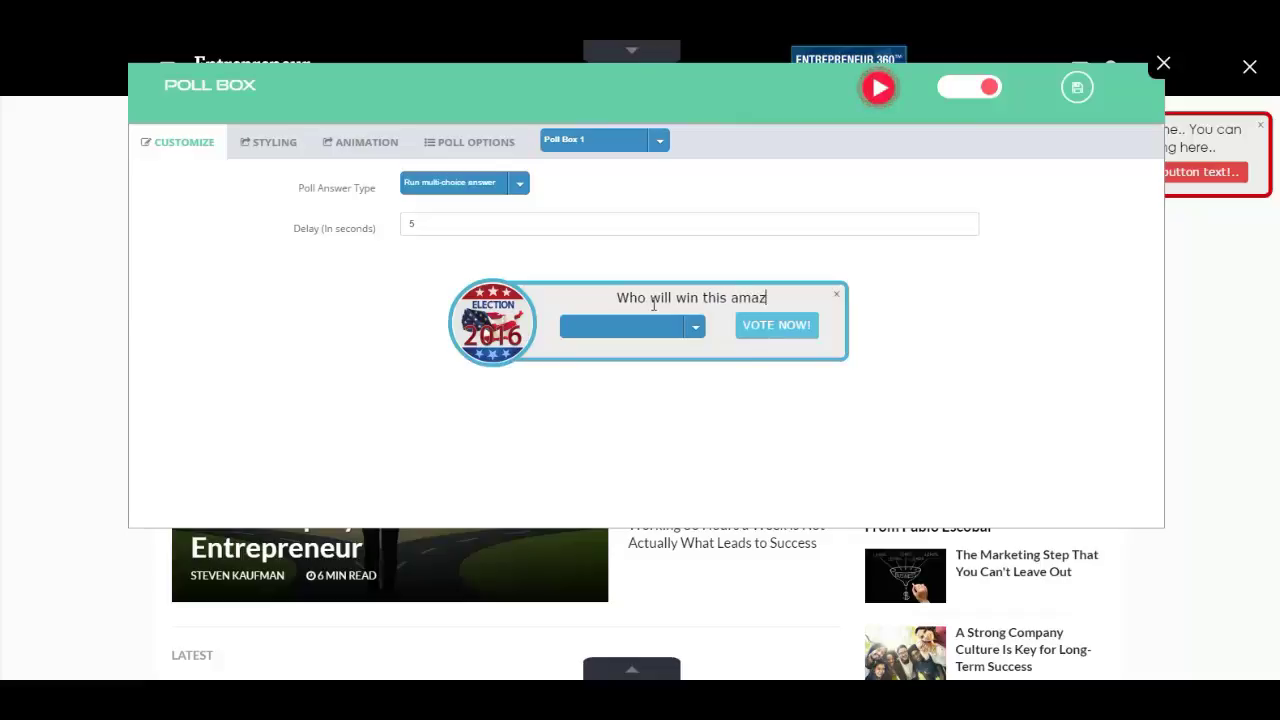
{"action": "type", "text": "ing contest?"}
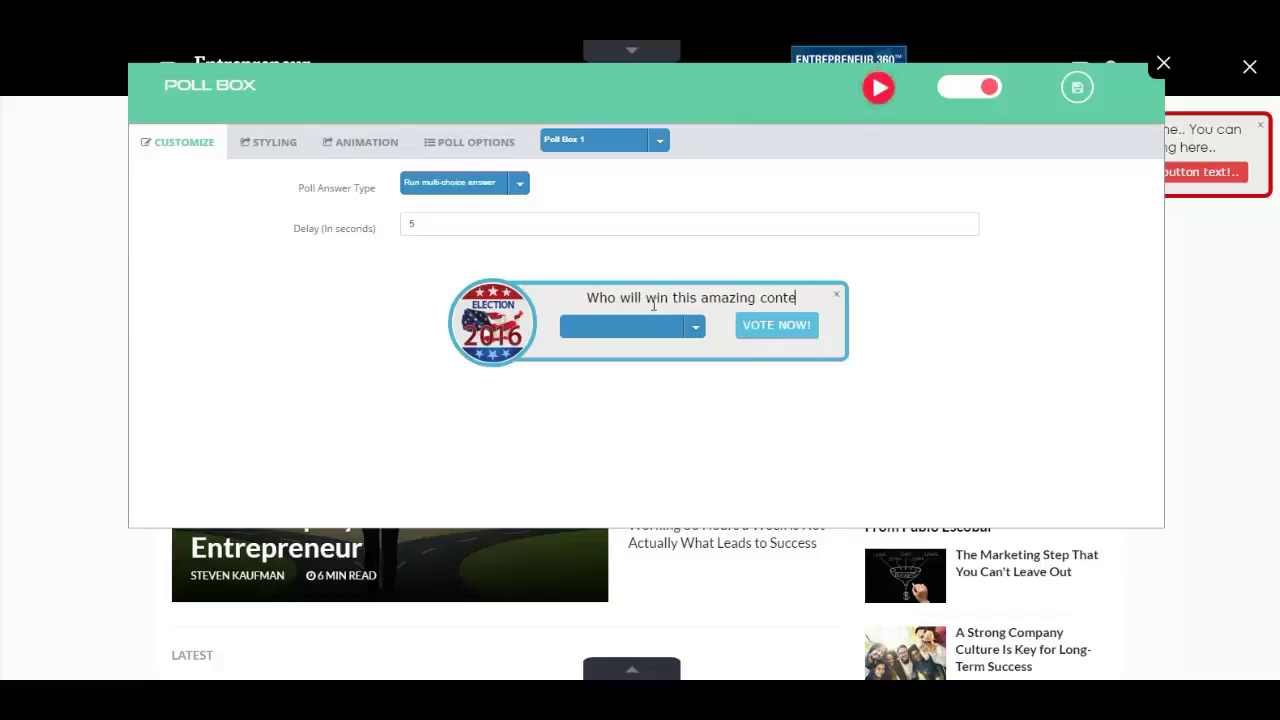
Swap the poll box picture for the lion image from the image library and change its button text to "SUBMIT!"
{"action": "left_click", "coordinate": [498, 341]}
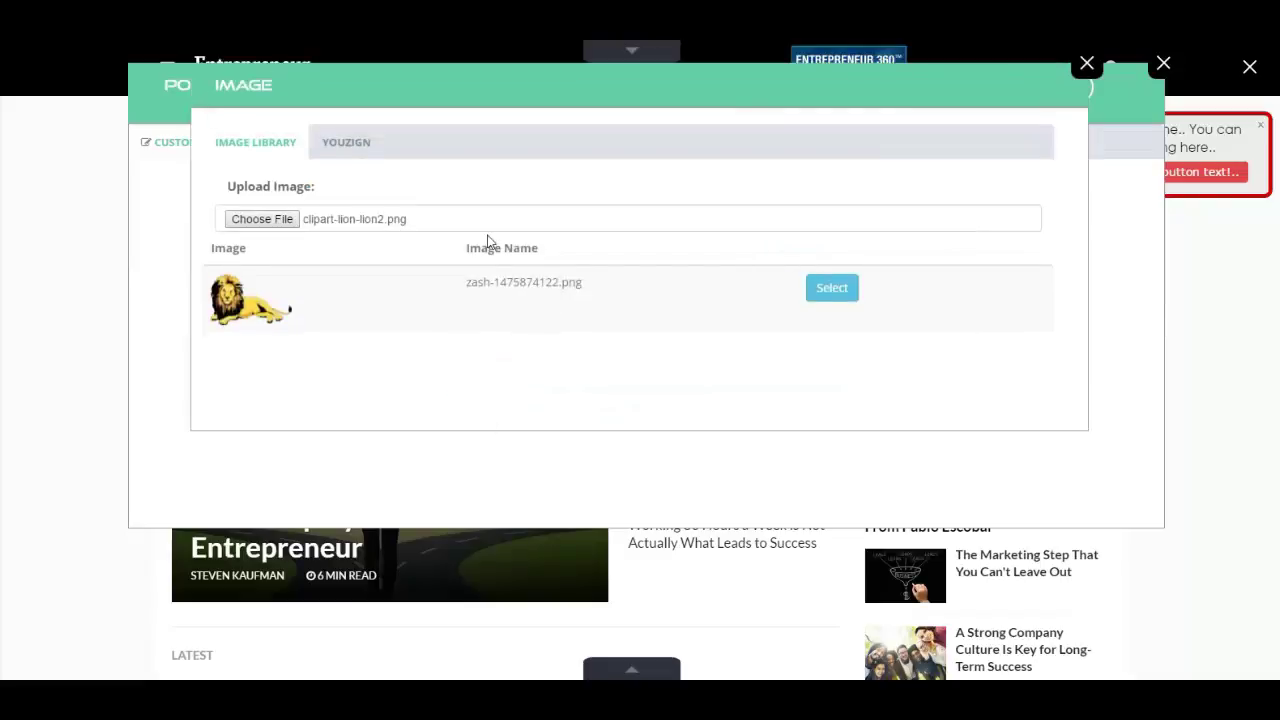
{"action": "left_click", "coordinate": [830, 288]}
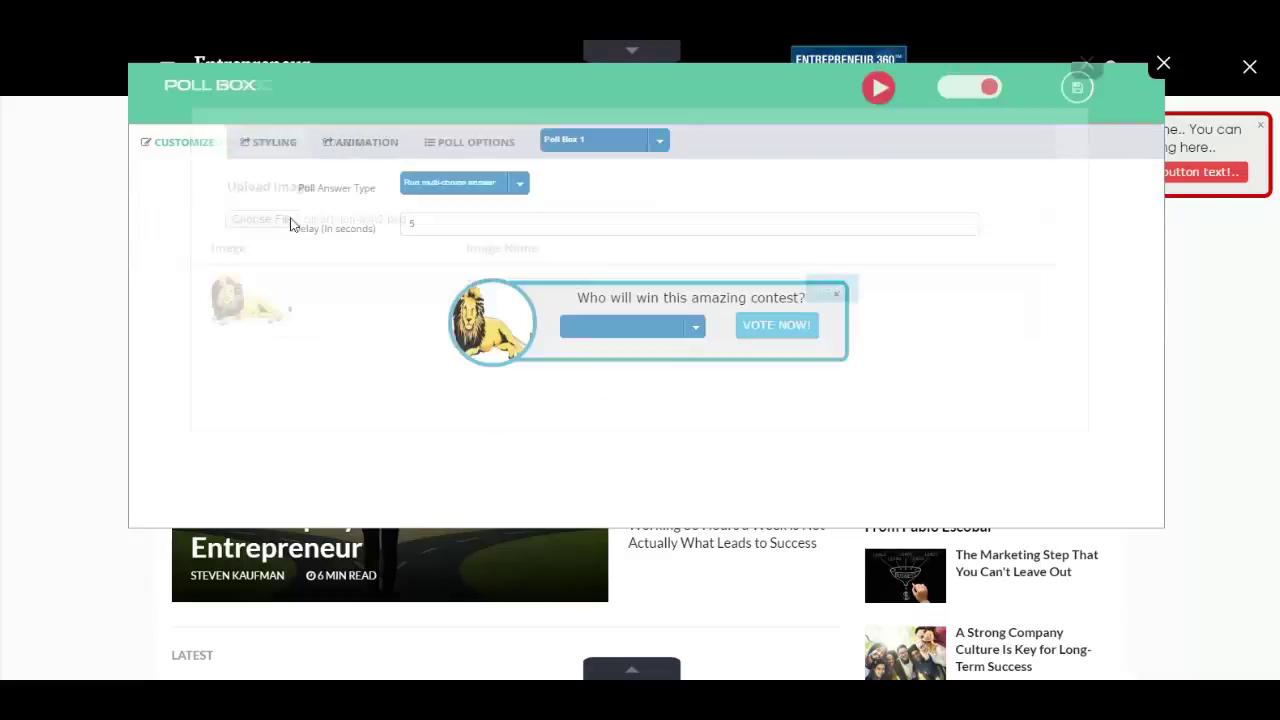
{"action": "left_click", "coordinate": [793, 328]}
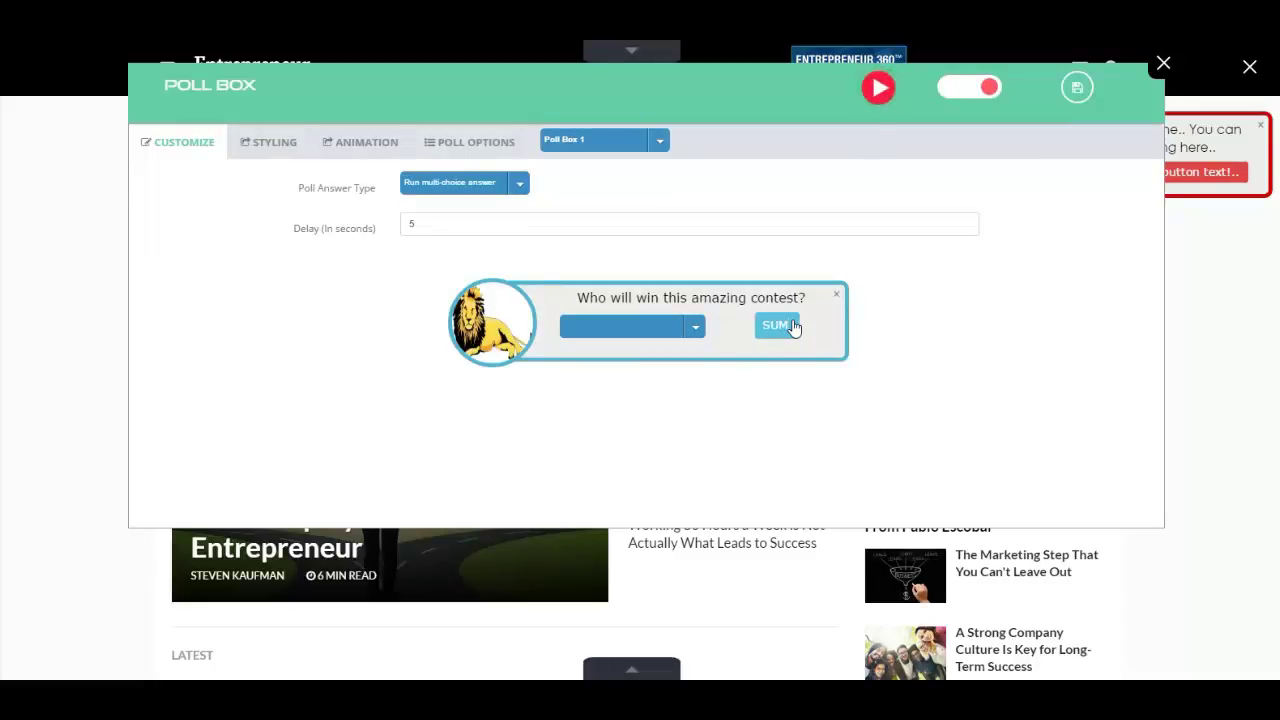
{"action": "type", "text": "SUBMIT!"}
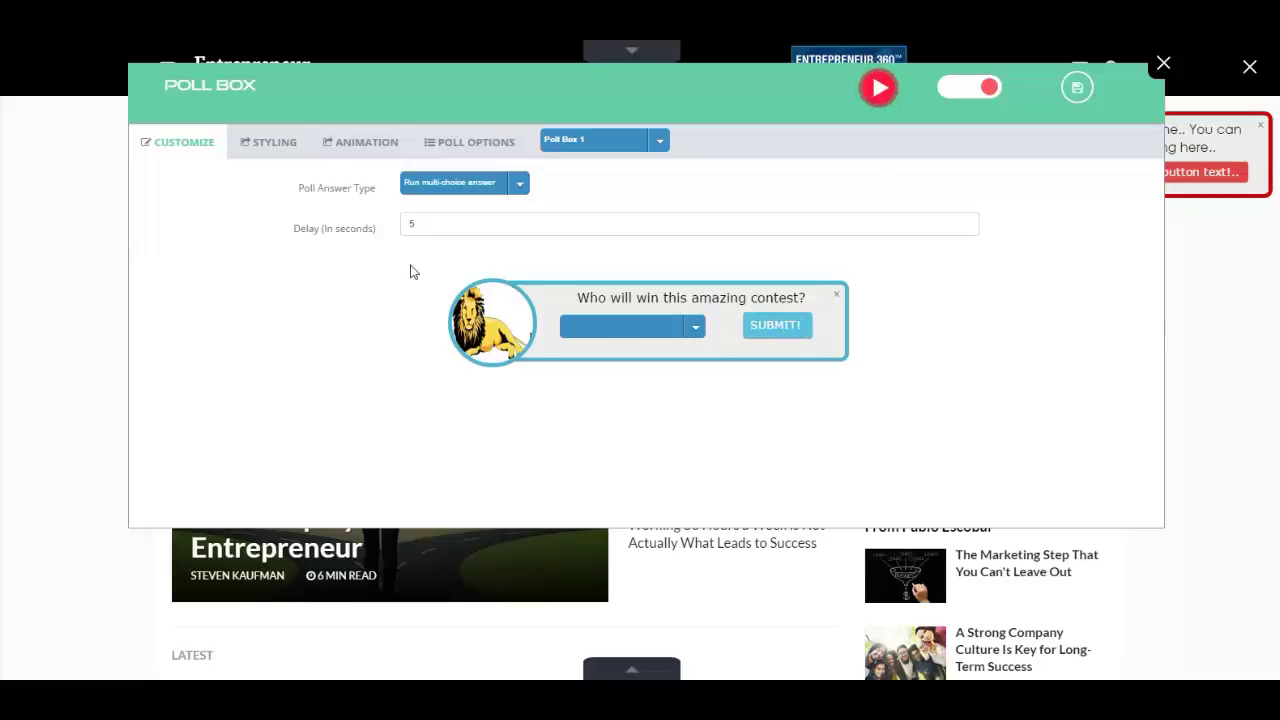
Set the poll box border color to the dark teal 189EA7
{"action": "left_click", "coordinate": [270, 142]}
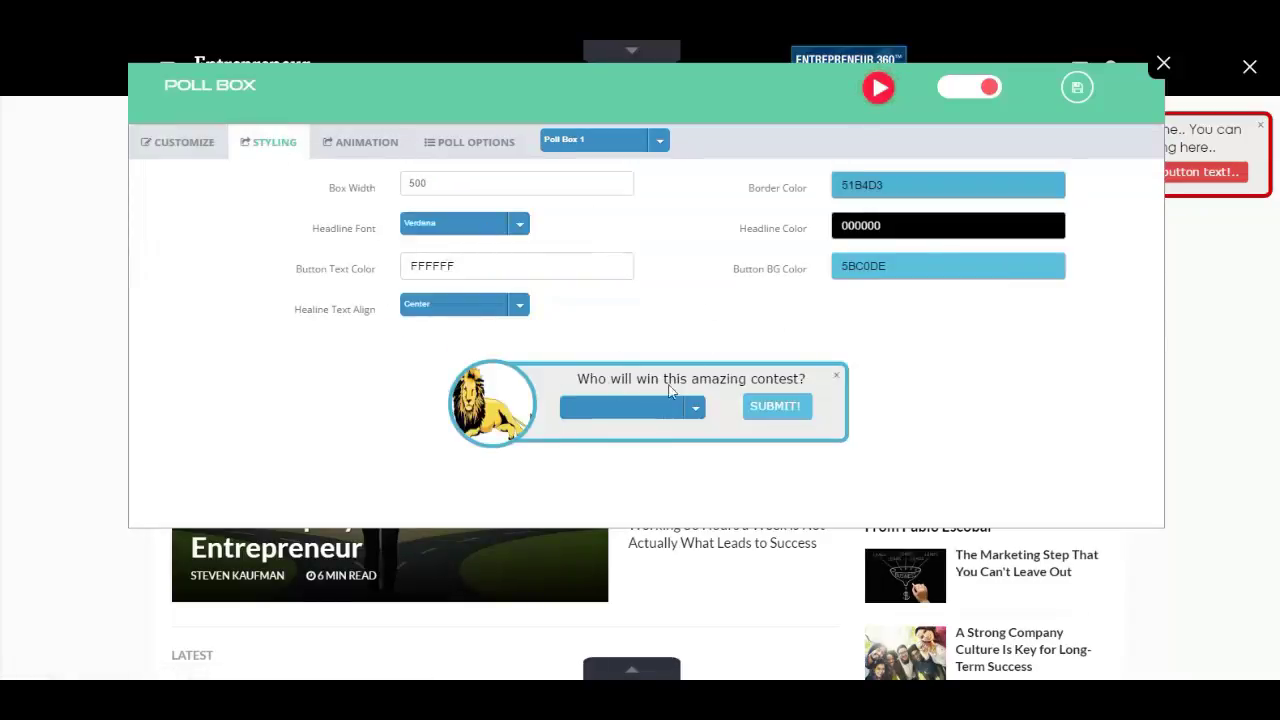
{"action": "left_click", "coordinate": [916, 190]}
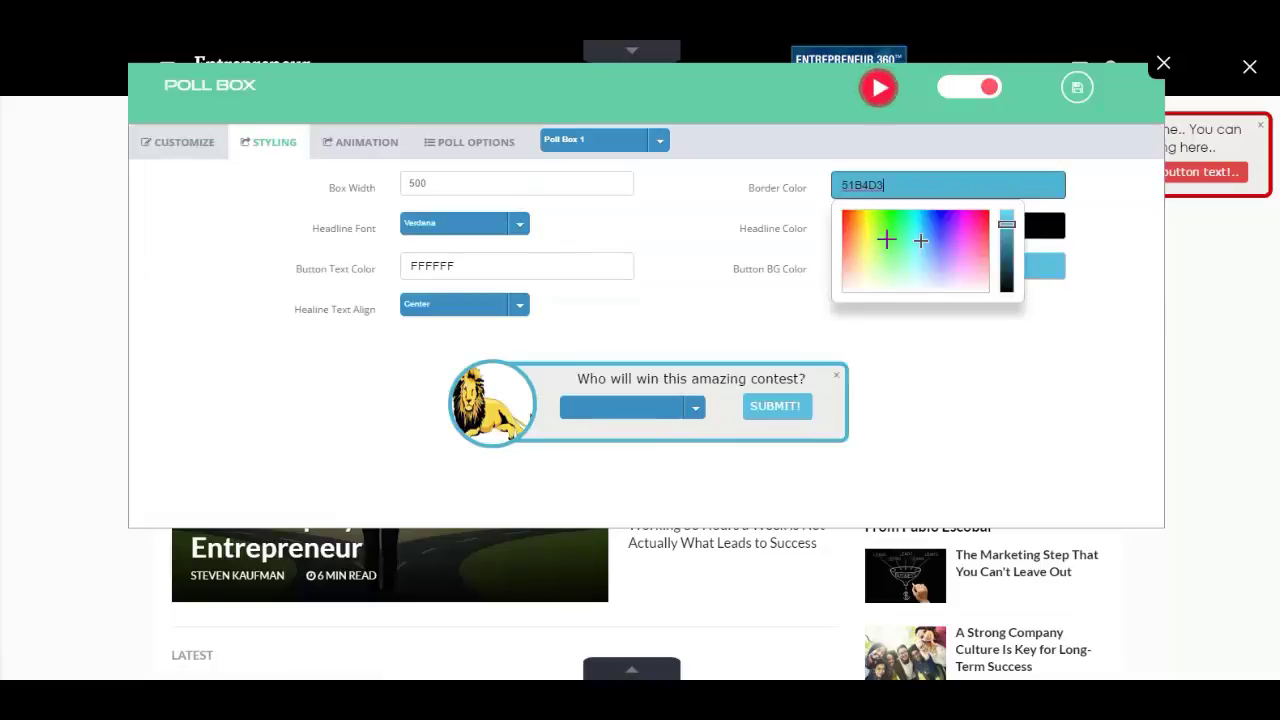
{"action": "left_click", "coordinate": [916, 222]}
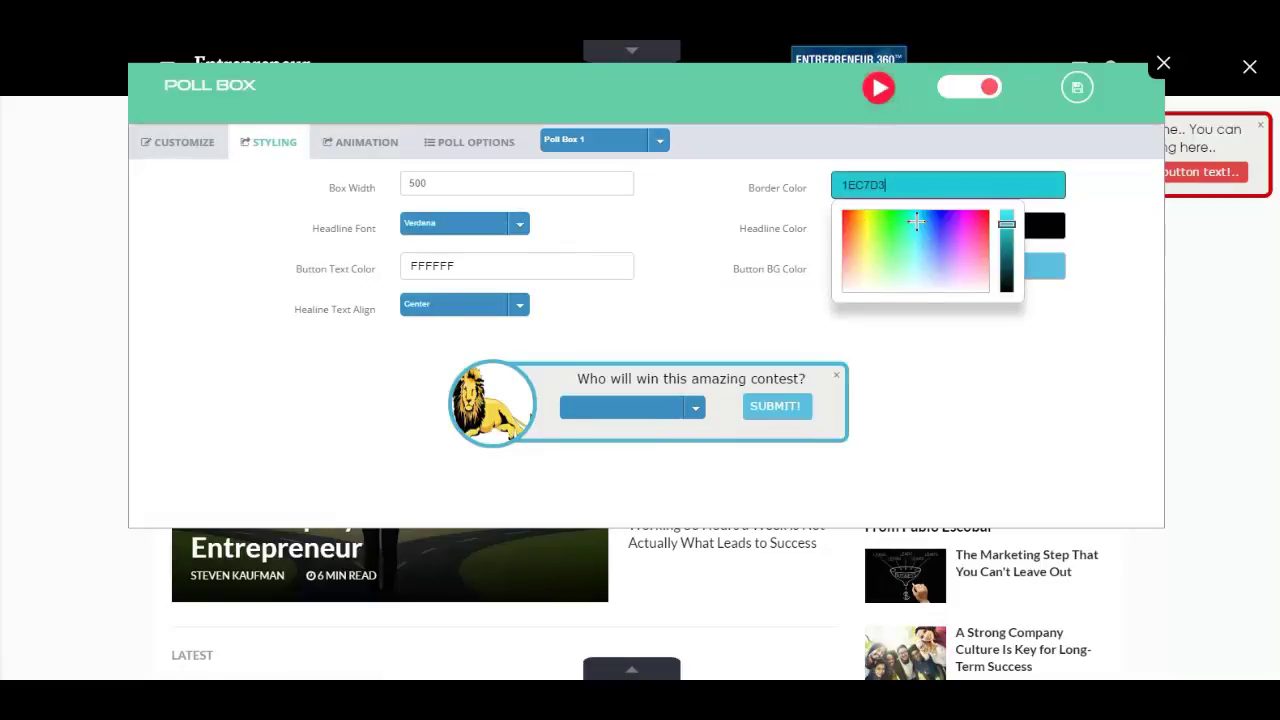
{"action": "left_click", "coordinate": [1010, 242]}
{"action": "left_click", "coordinate": [1043, 337]}
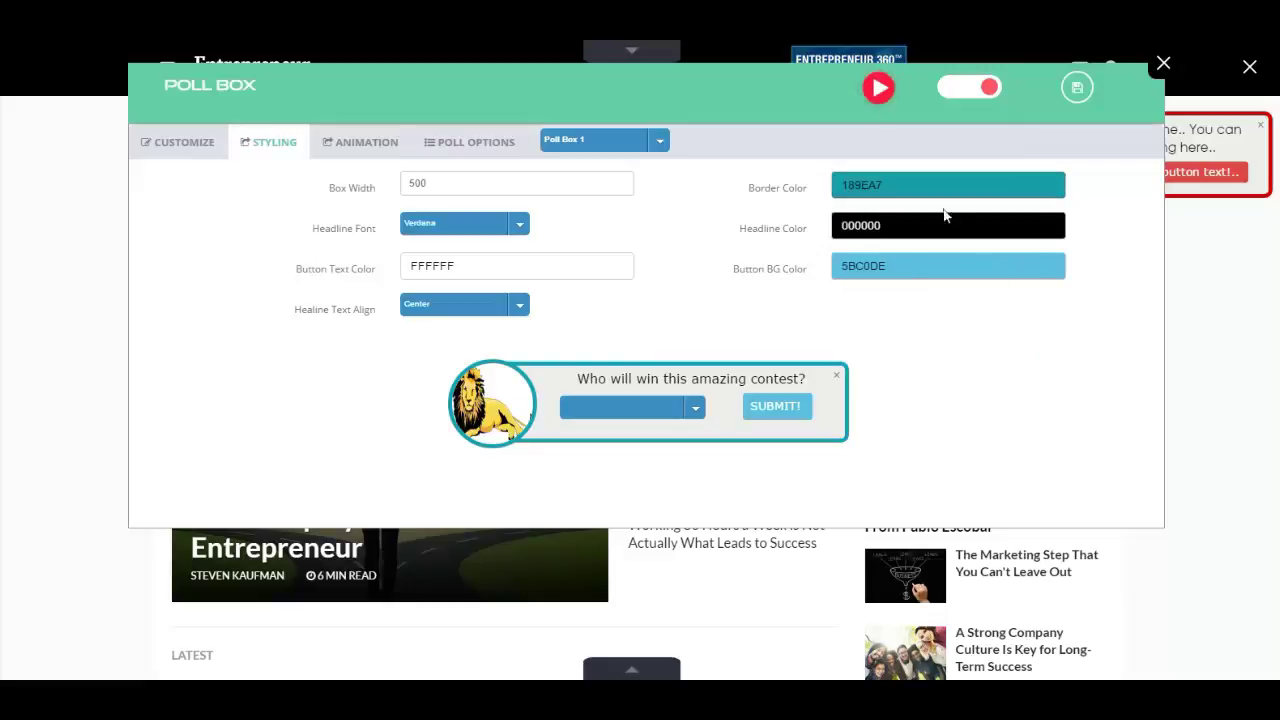
Set the poll box button background color to the green 229379
{"action": "left_click", "coordinate": [933, 275]}
{"action": "left_click", "coordinate": [915, 312]}
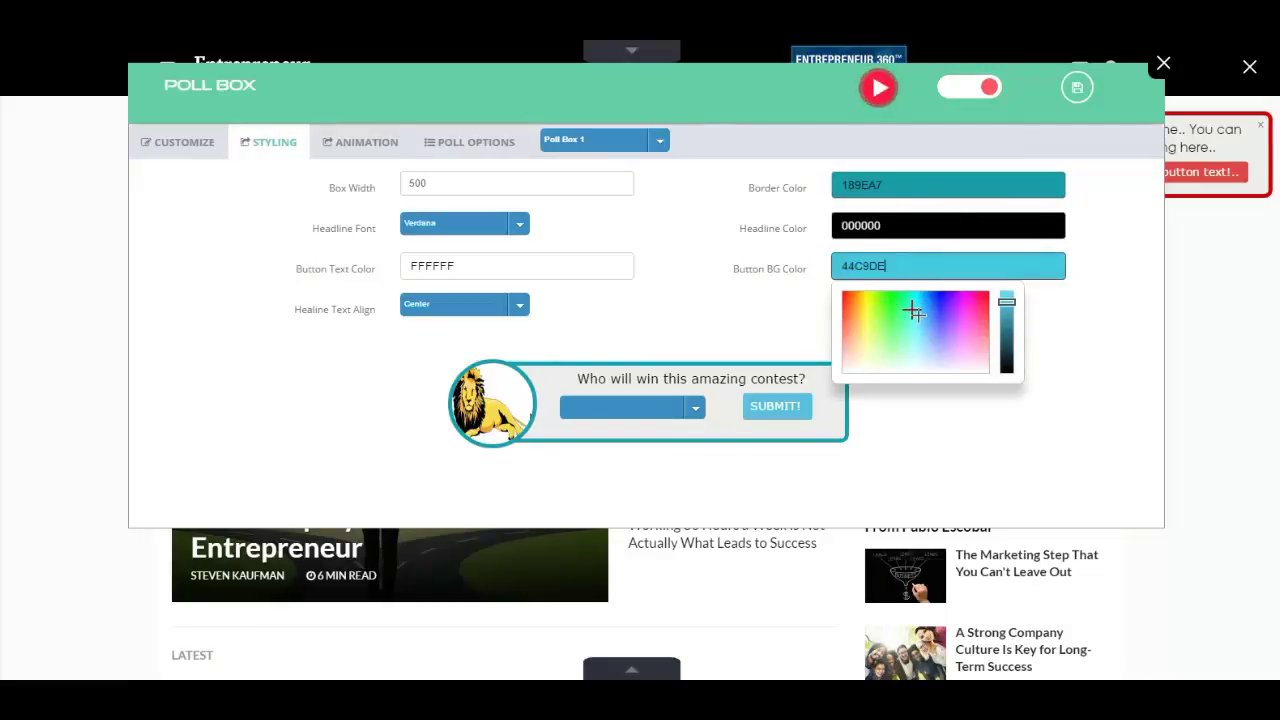
{"action": "left_click", "coordinate": [1007, 330]}
{"action": "left_click", "coordinate": [1046, 331]}
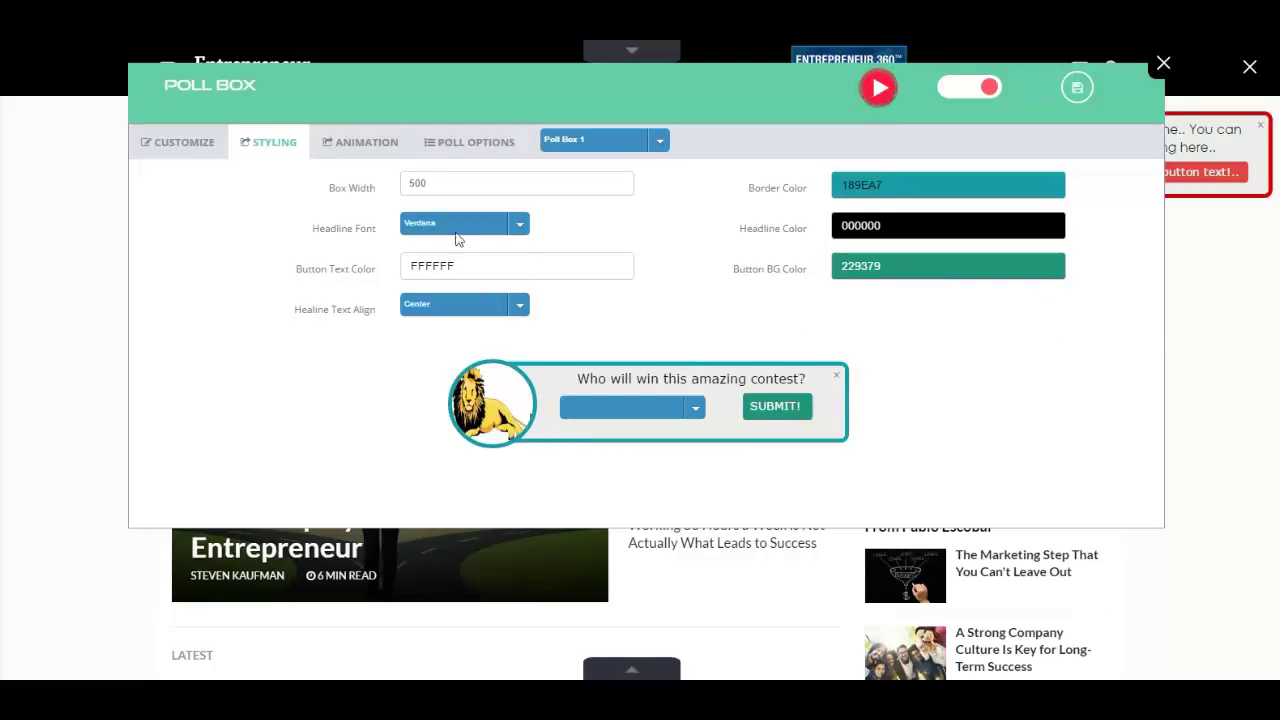
Set the number of answer options for the poll to 4
{"action": "left_click", "coordinate": [360, 145]}
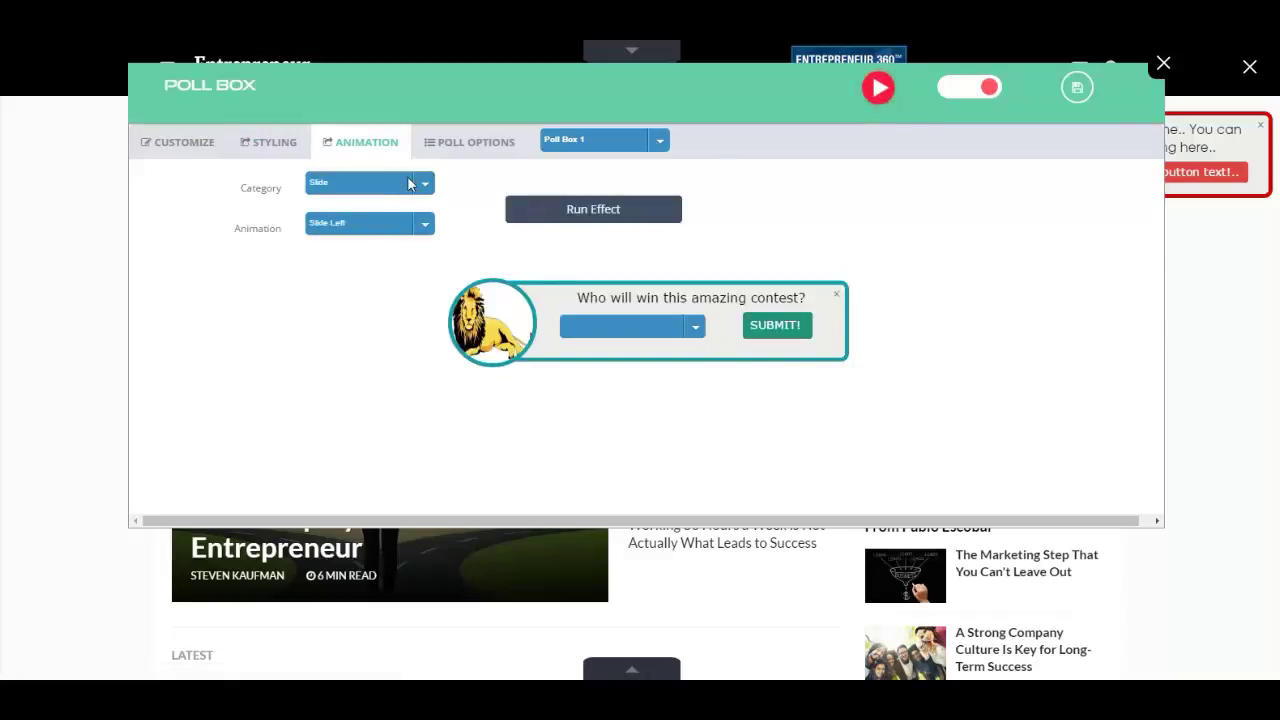
{"action": "left_click", "coordinate": [473, 144]}
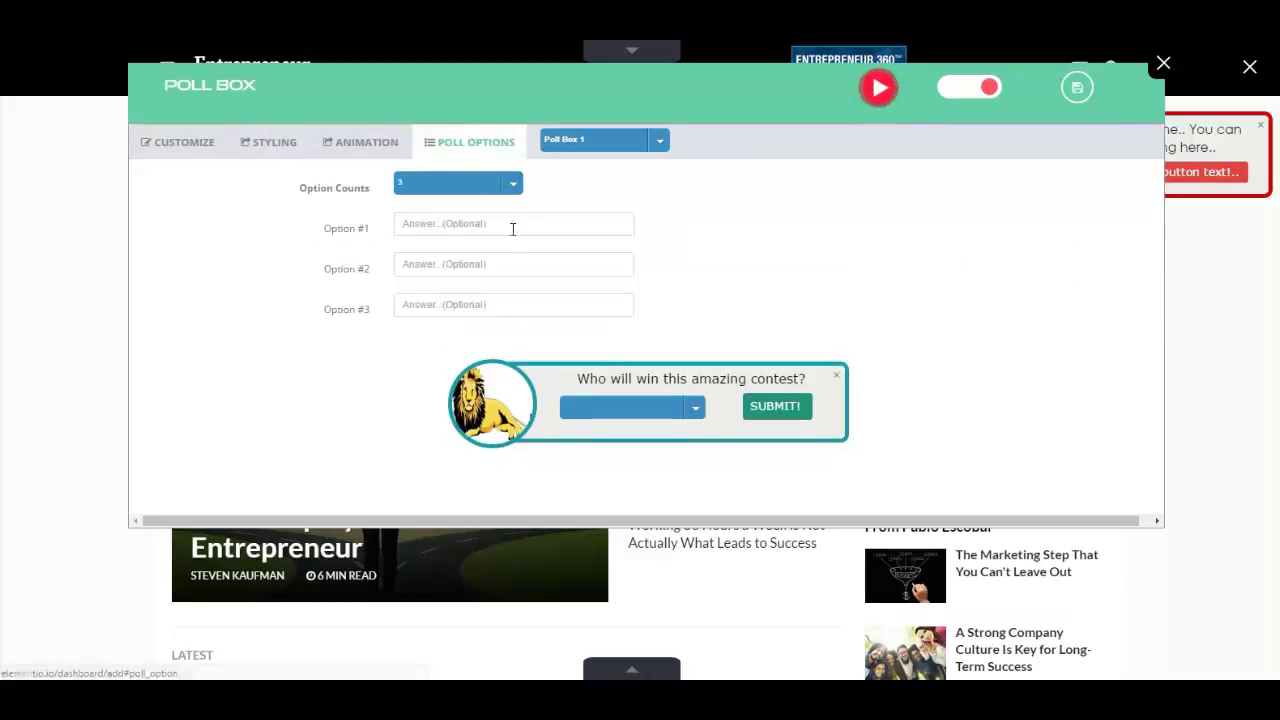
{"action": "left_click", "coordinate": [496, 190]}
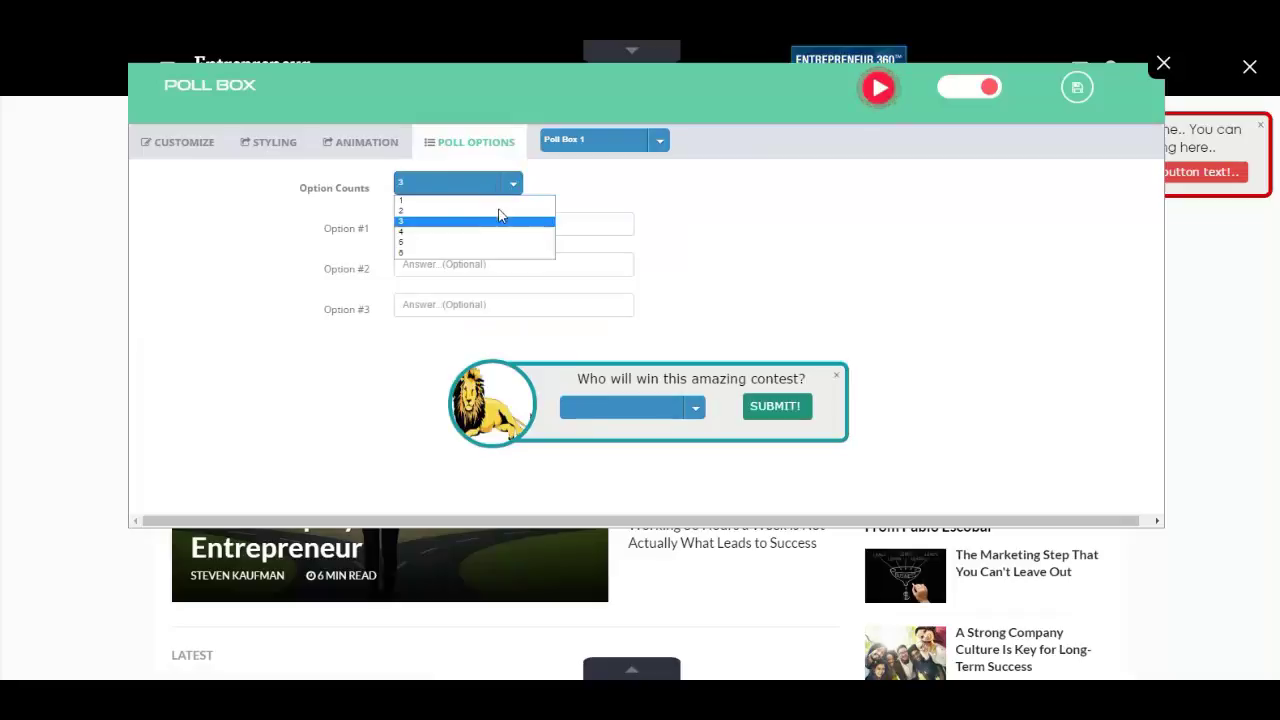
{"action": "left_click", "coordinate": [504, 221]}
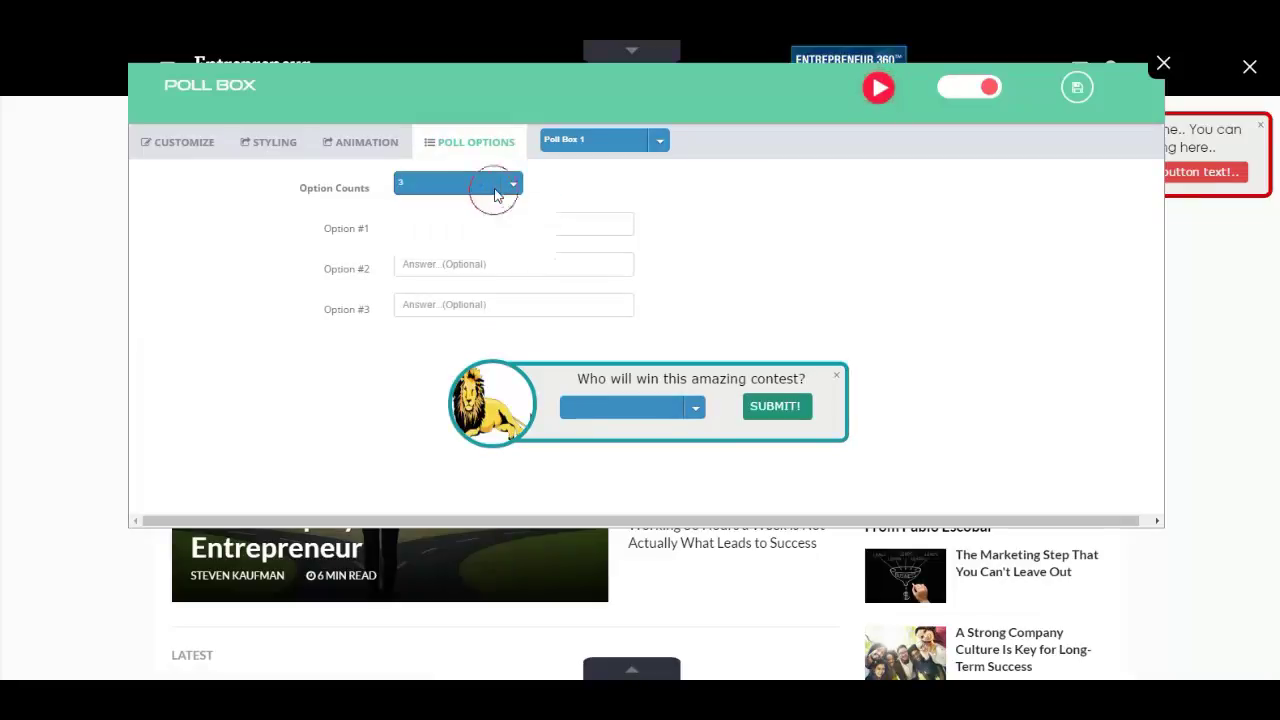
{"action": "left_click", "coordinate": [488, 183]}
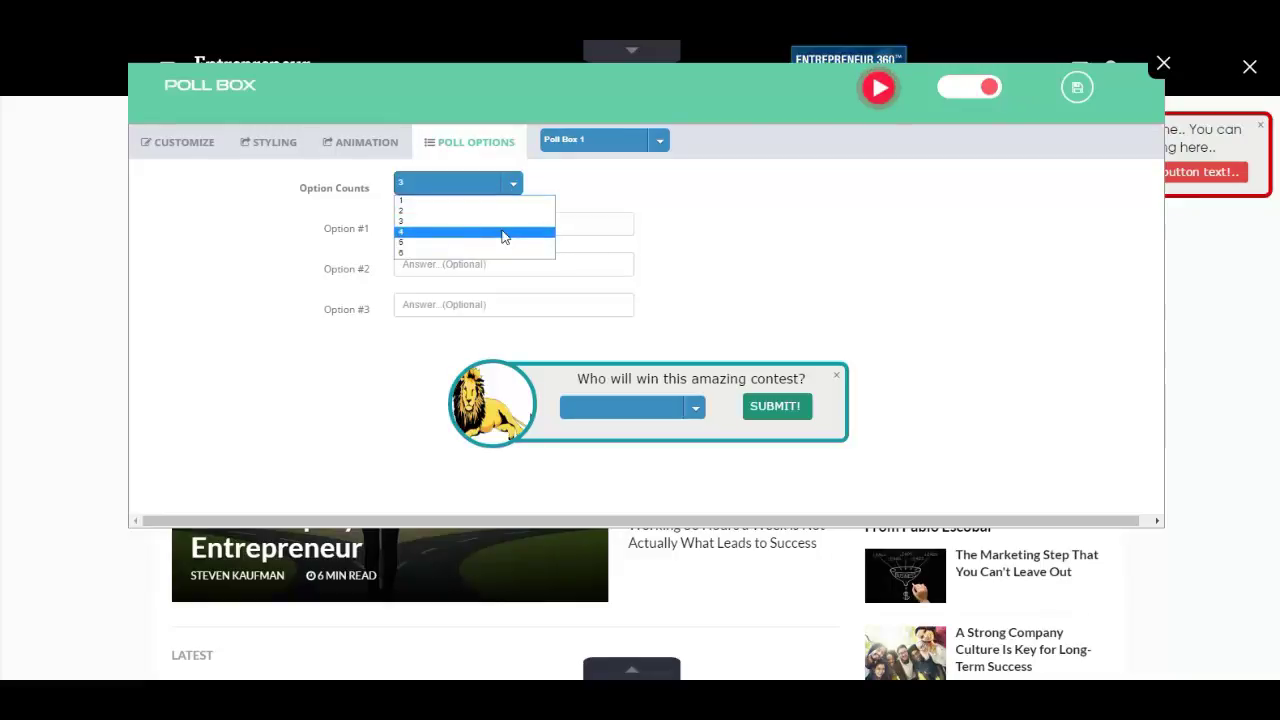
{"action": "left_click", "coordinate": [504, 233]}
Fill in the poll answers: Exhibit A for option 1, Exhibit B for option 2, Exhibit C for option 3 and Exhibit D for option 4
{"action": "left_click", "coordinate": [510, 222]}
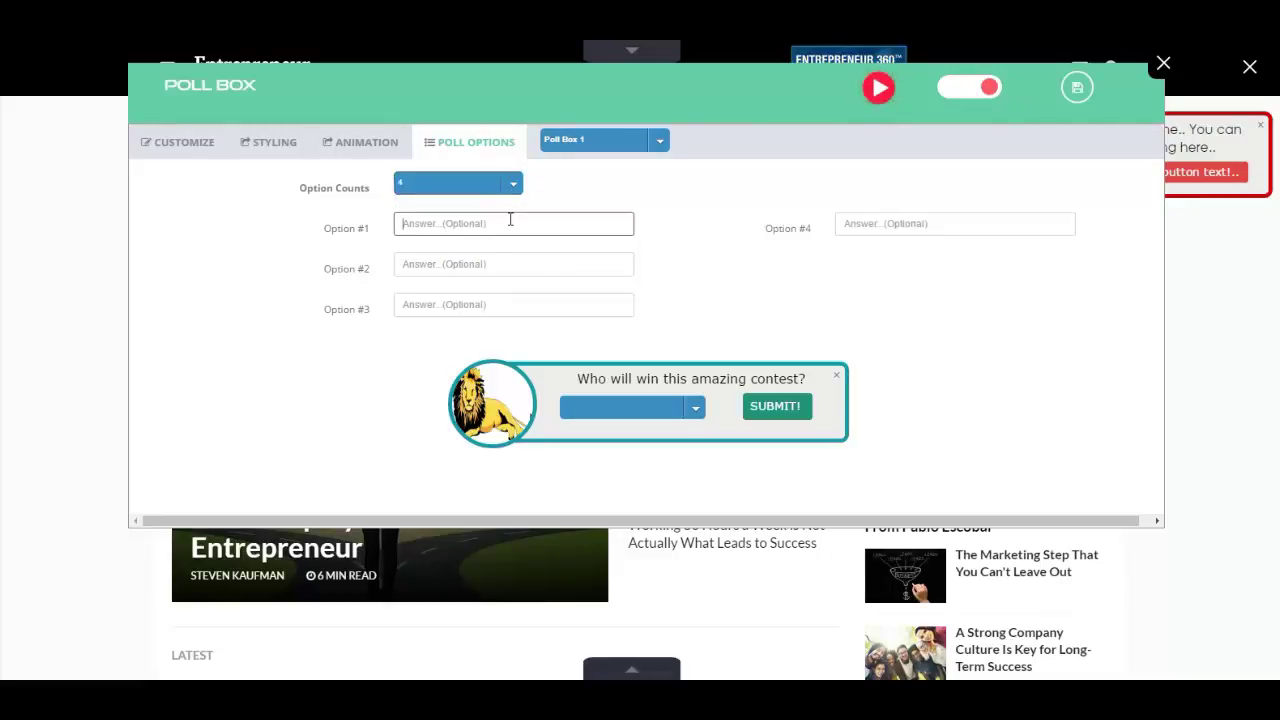
{"action": "type", "text": "Exhib"}
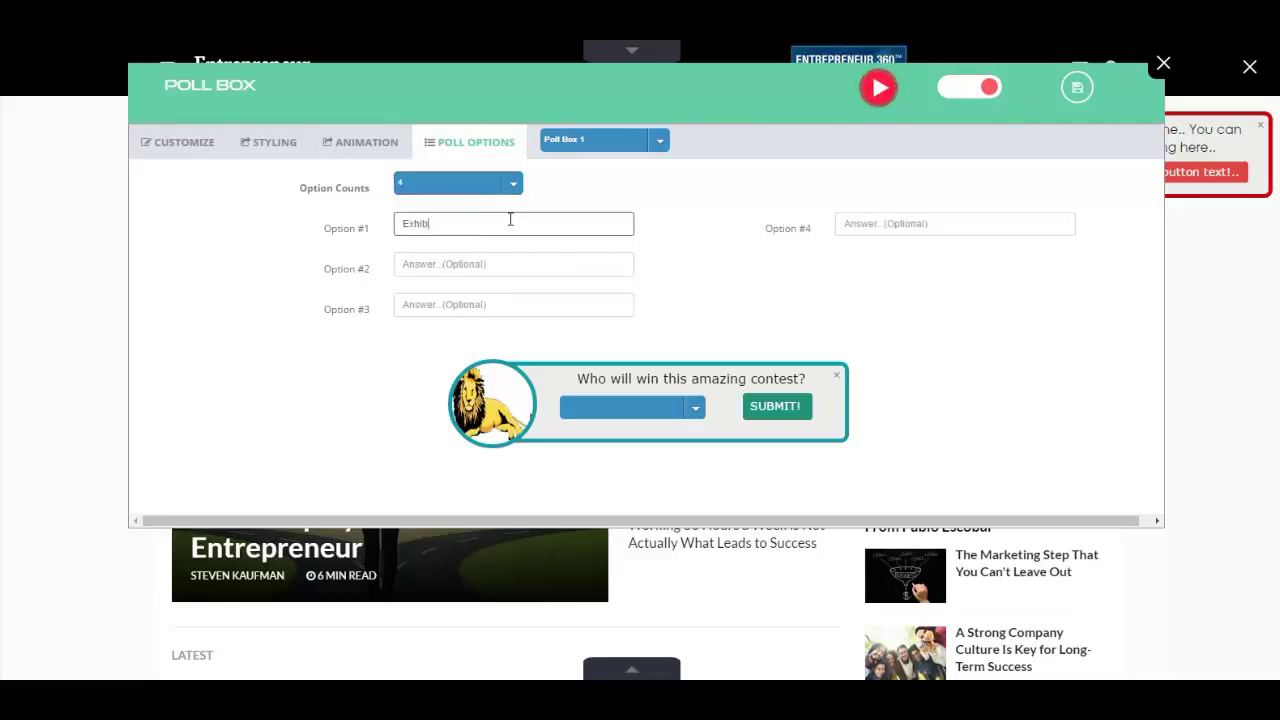
{"action": "type", "text": "it A"}
{"action": "key", "text": "Tab"}
{"action": "type", "text": "E"}
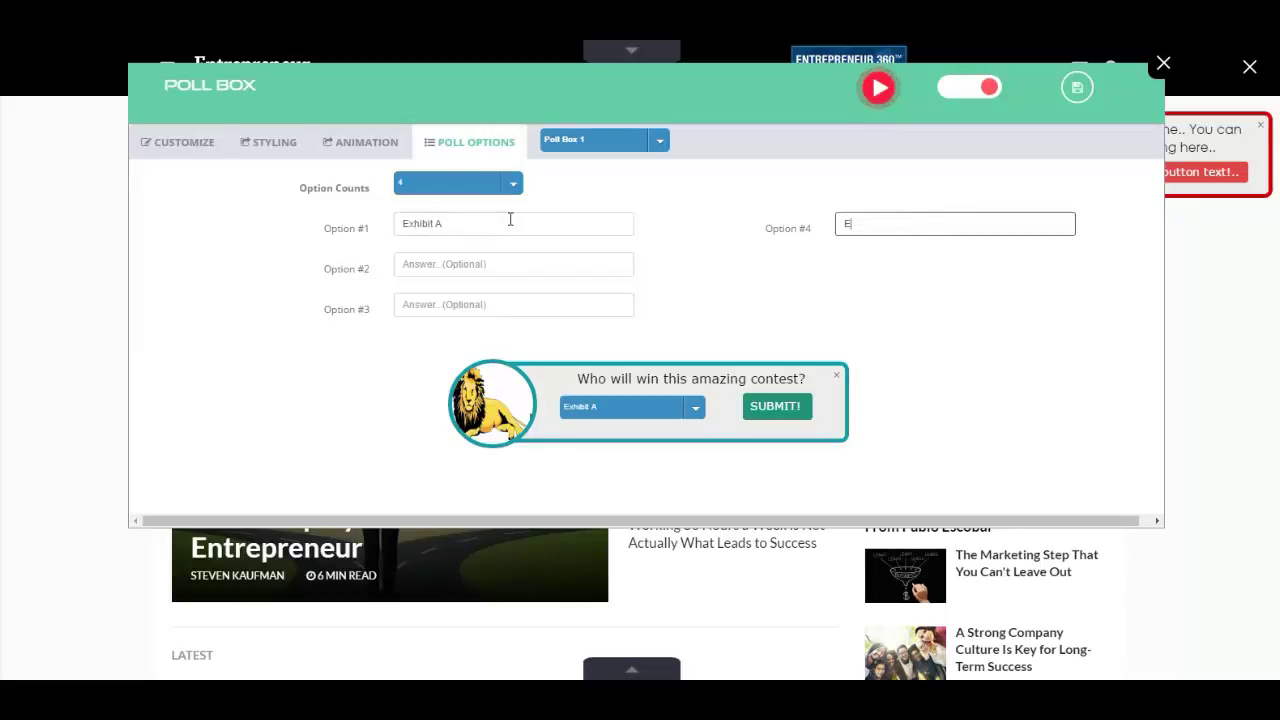
{"action": "type", "text": "xhibit D"}
{"action": "key", "text": "Tab"}
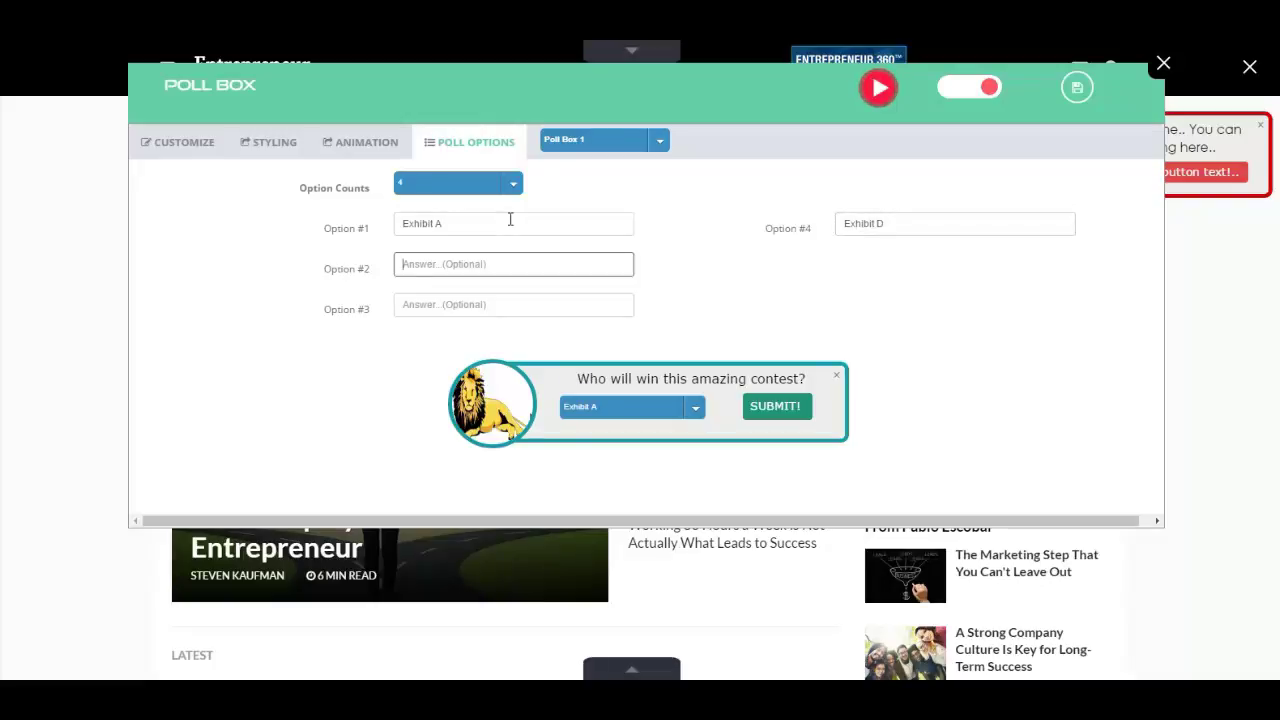
{"action": "type", "text": "Exhibit"}
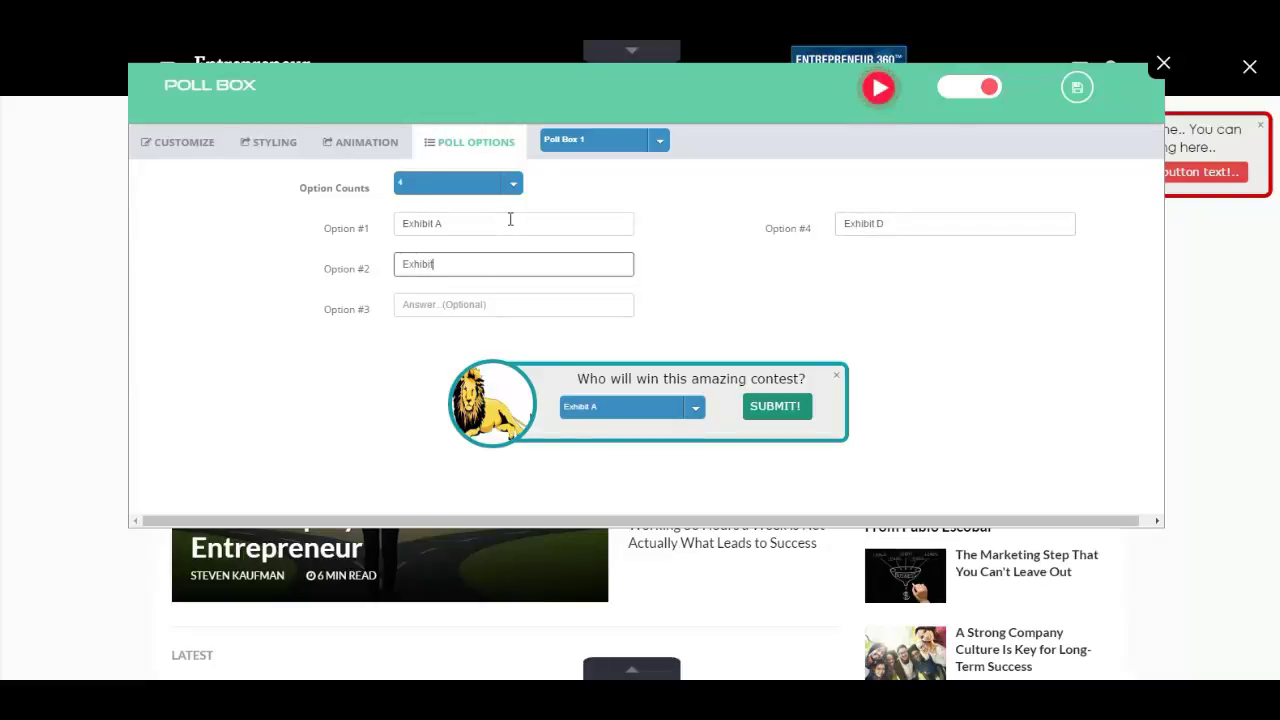
{"action": "type", "text": " B"}
{"action": "key", "text": "Tab"}
{"action": "type", "text": "E"}
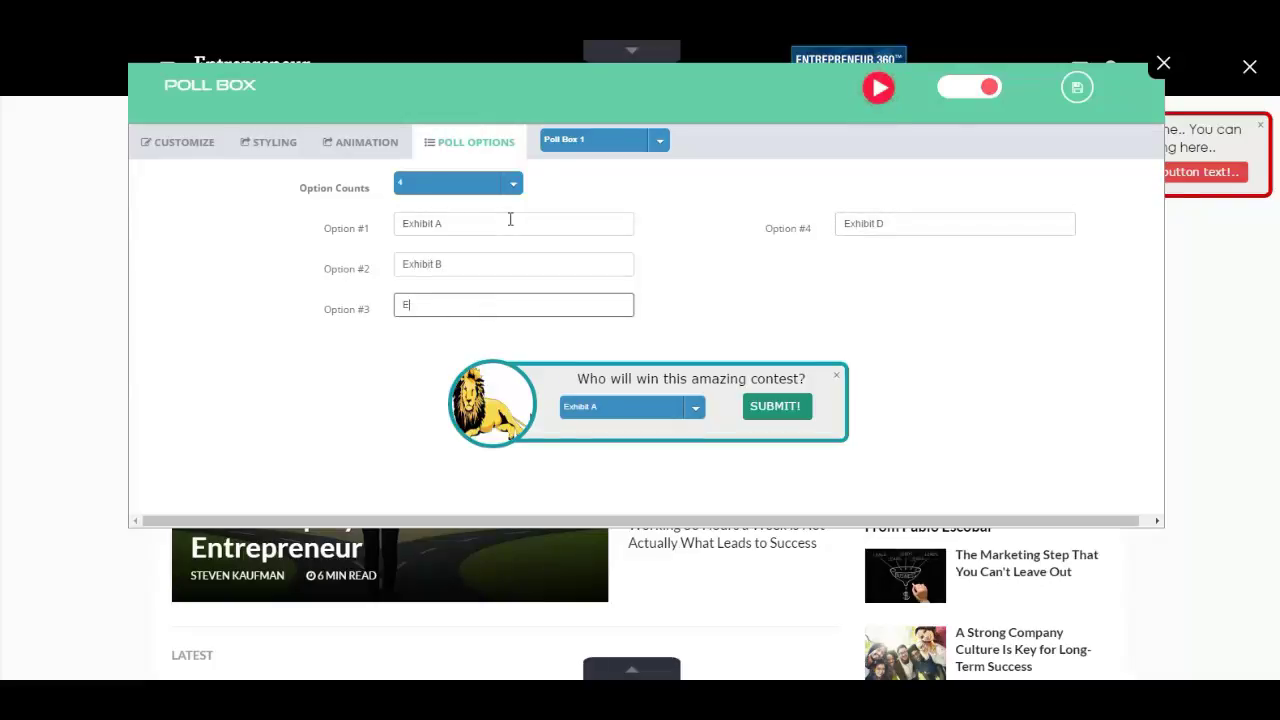
{"action": "type", "text": "xhibit C"}
{"action": "left_click", "coordinate": [745, 252]}
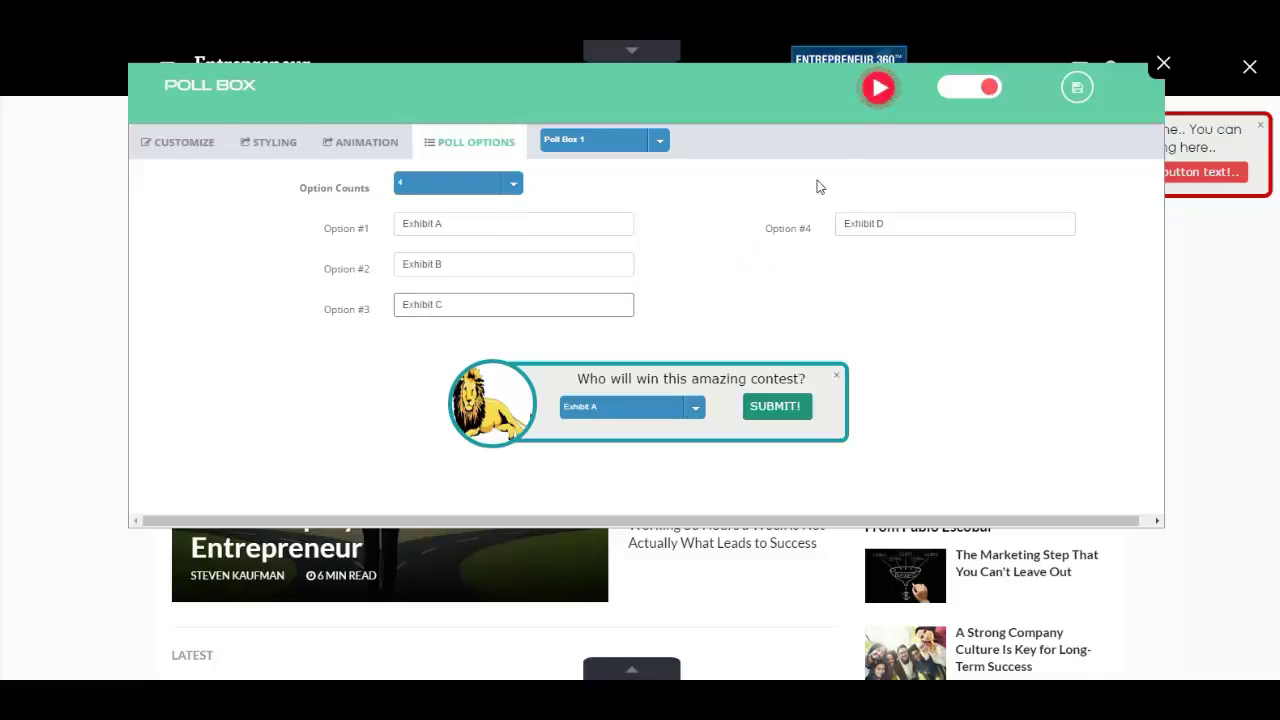
Switch on and save the poll box, and move it to the lower-left corner of the Entrepreneur page
{"action": "left_click", "coordinate": [975, 88]}
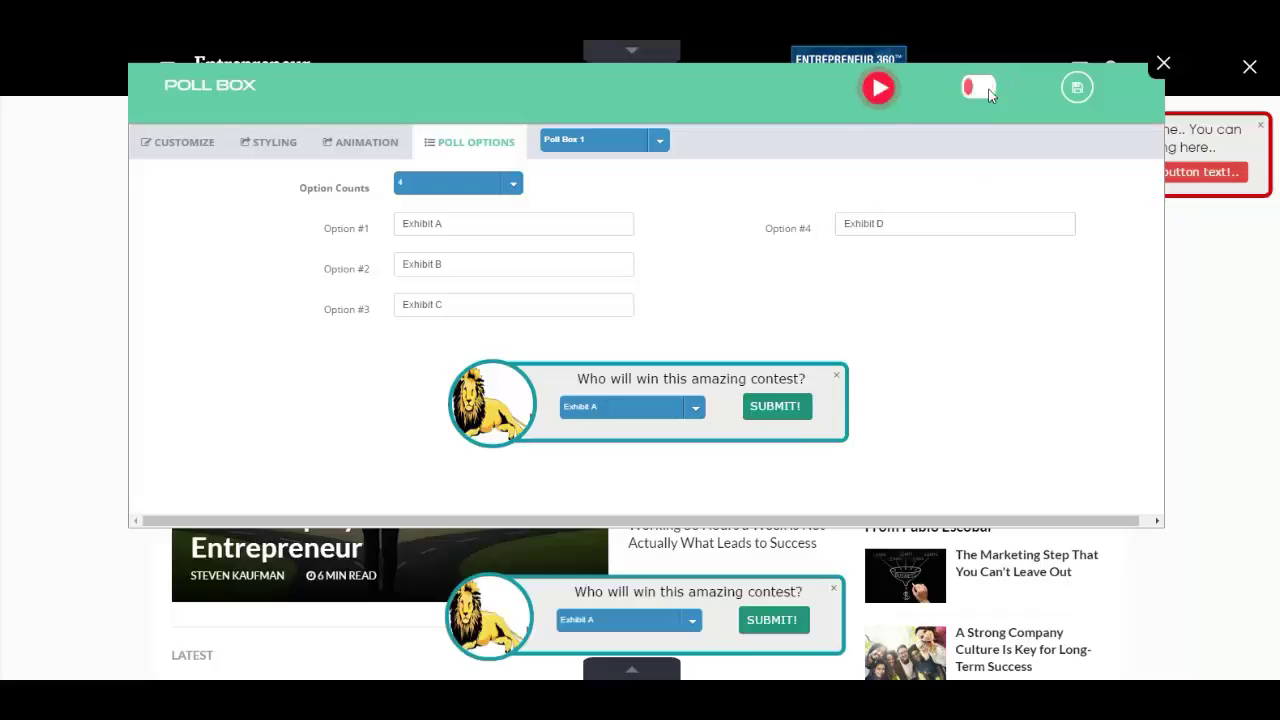
{"action": "left_click", "coordinate": [1072, 90]}
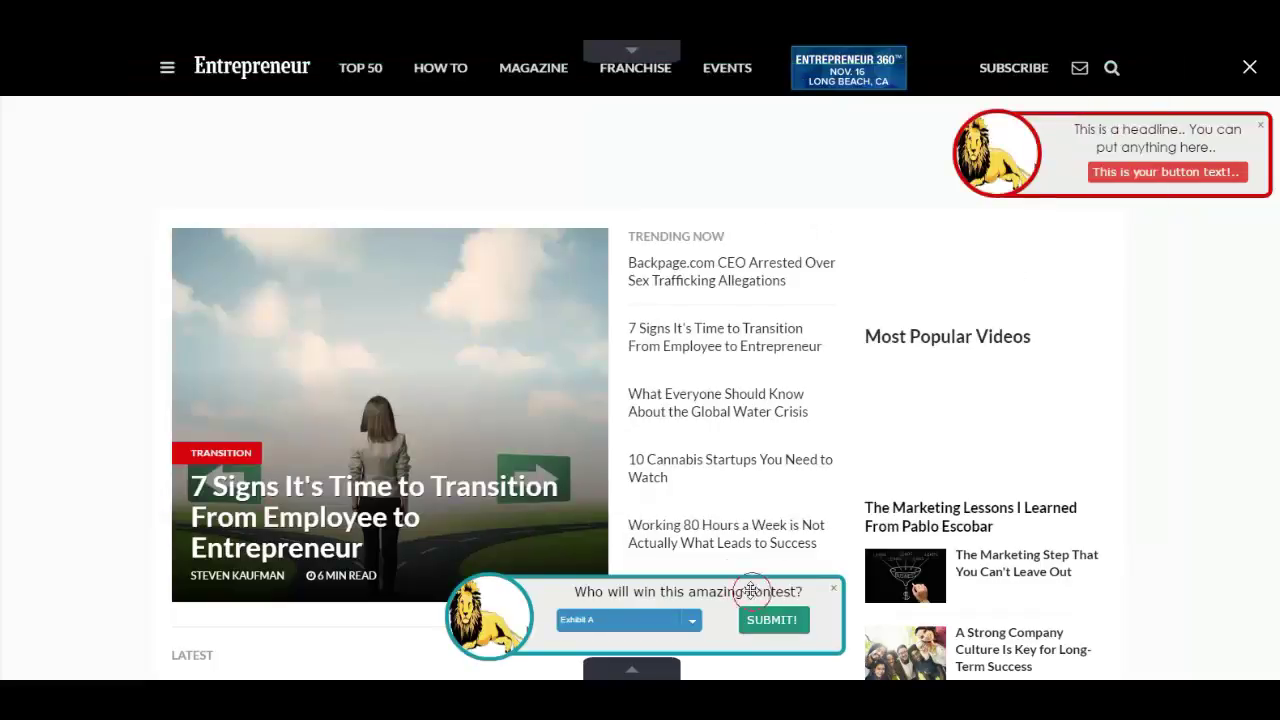
{"action": "left_click_drag", "start_coordinate": [751, 591], "coordinate": [294, 577]}
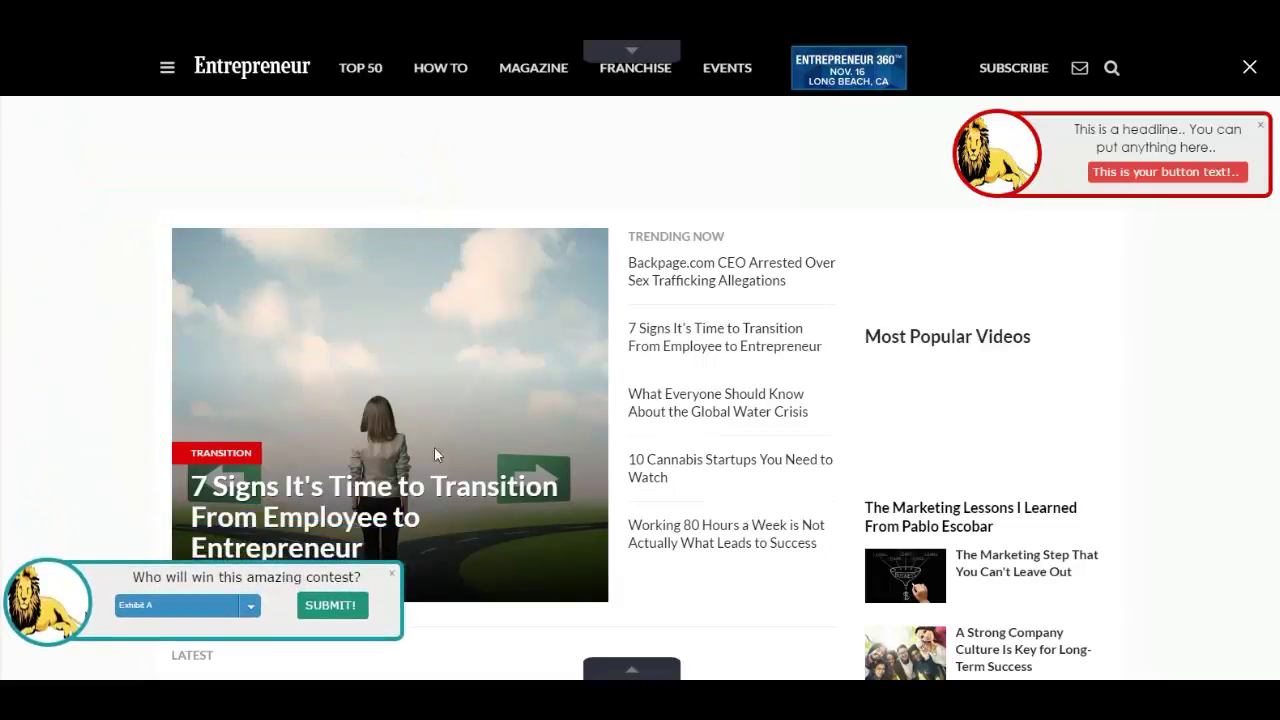
Open the character element's settings, clear its placeholder text and choose a male character in a red shirt
{"action": "left_click", "coordinate": [632, 52]}
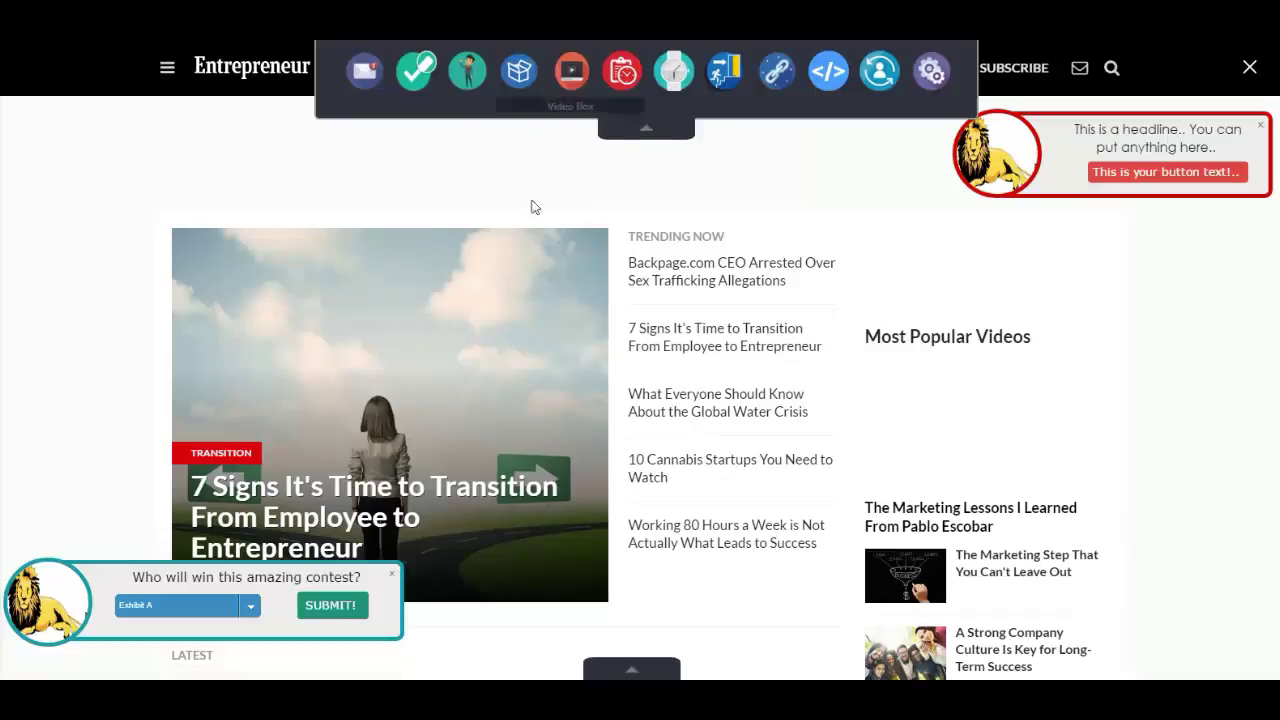
{"action": "left_click", "coordinate": [466, 70]}
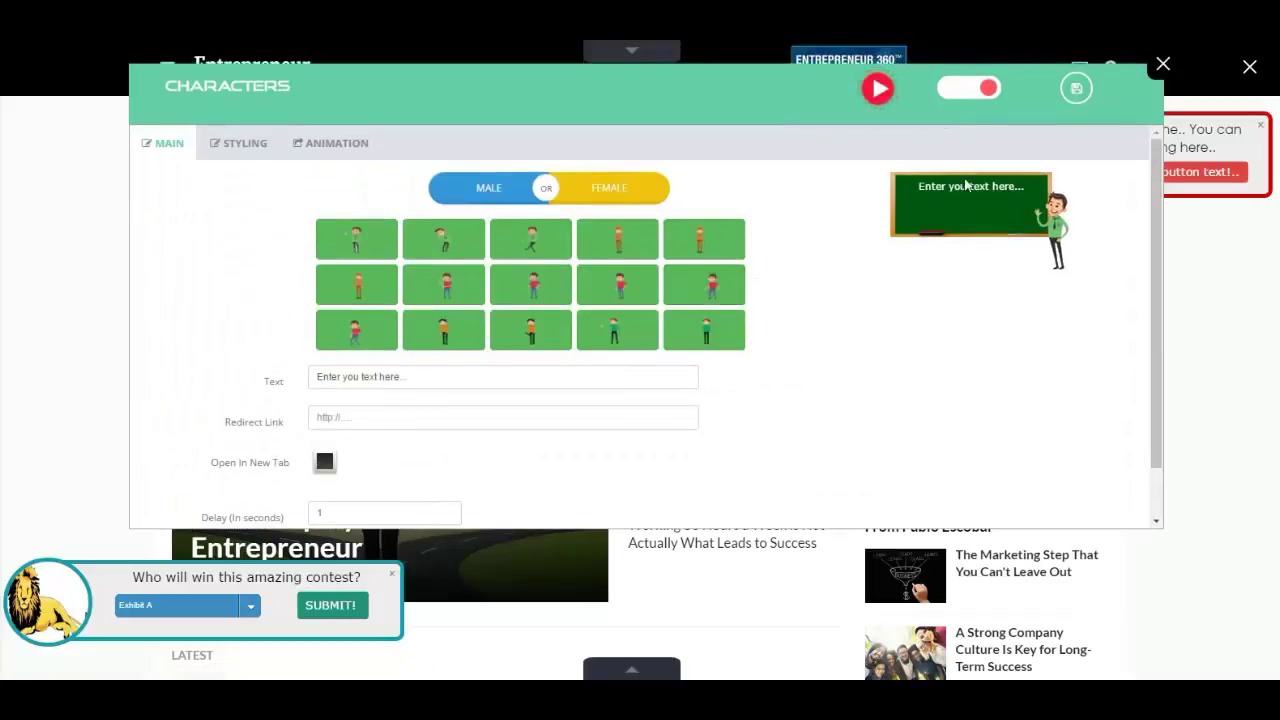
{"action": "left_click", "coordinate": [489, 376]}
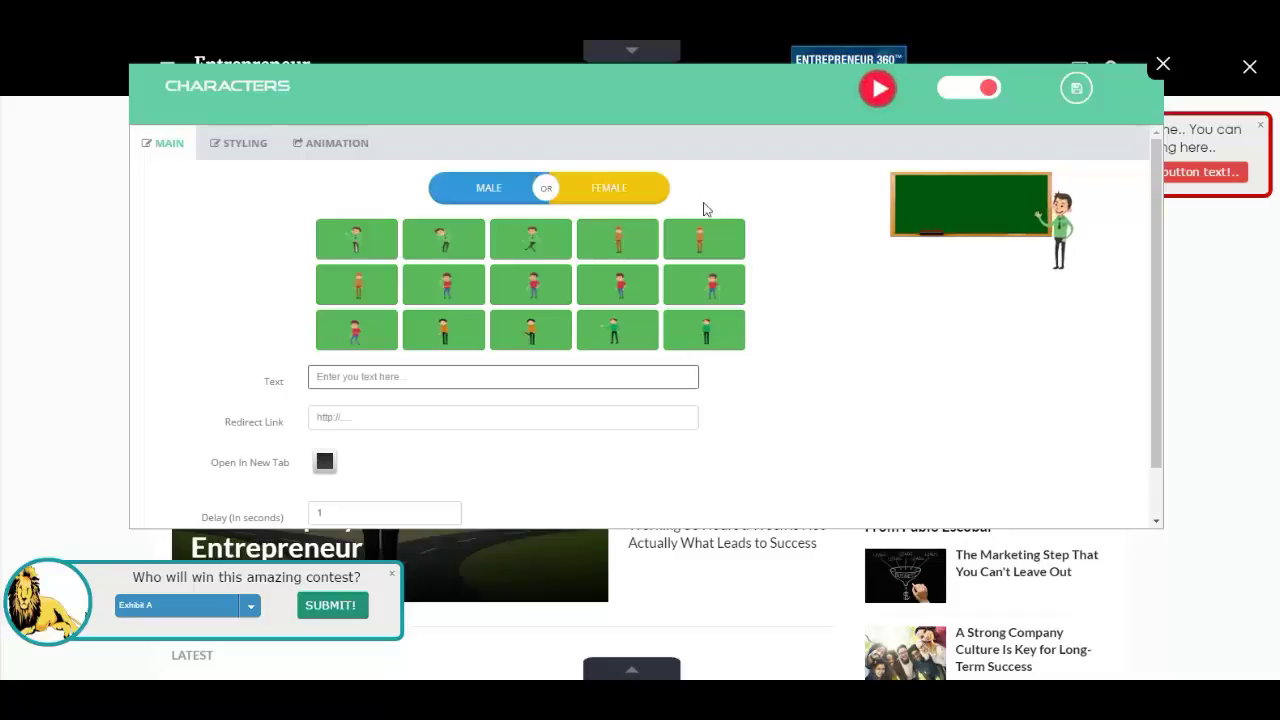
{"action": "left_click", "coordinate": [662, 374]}
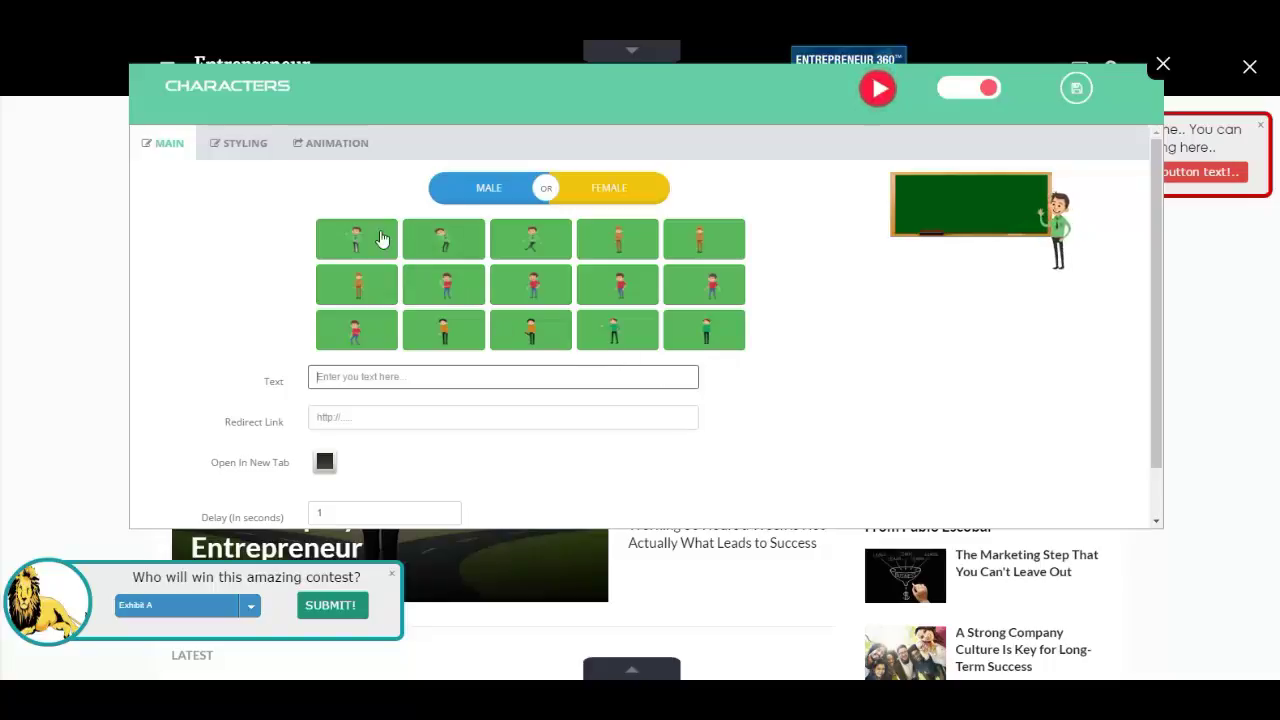
{"action": "left_click", "coordinate": [451, 287]}
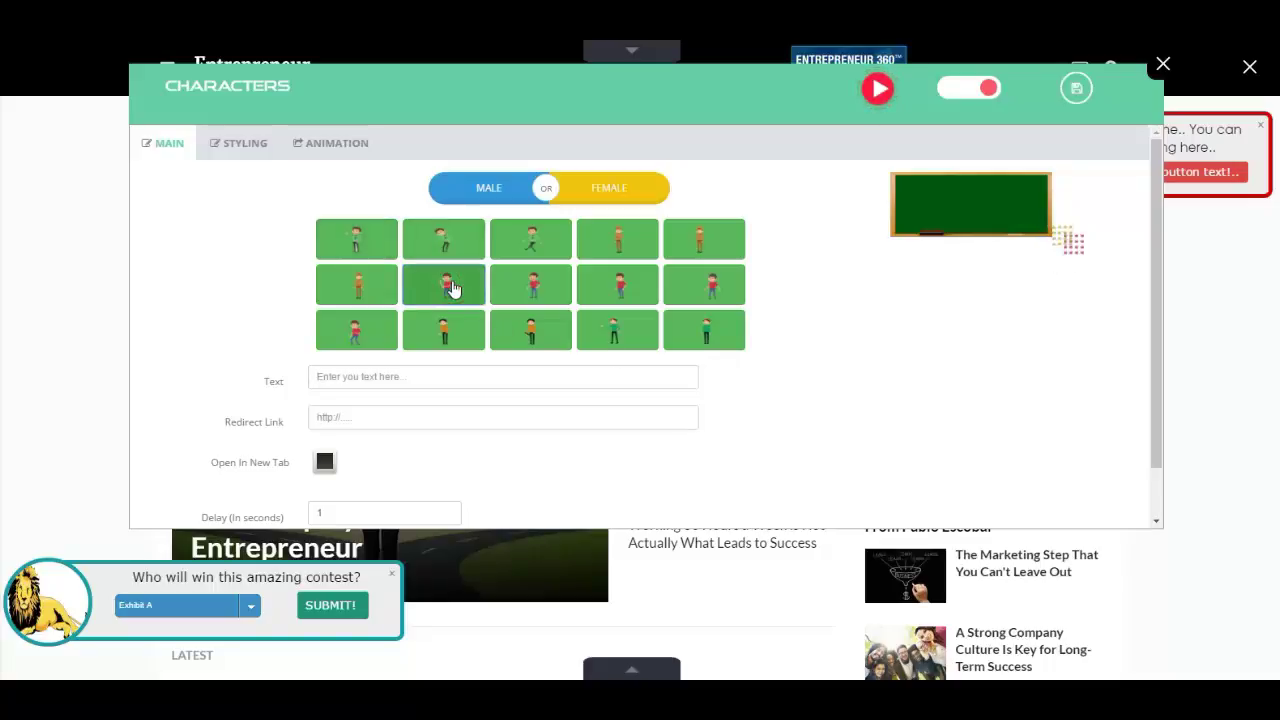
Set the character's board text to "This is a text, Replace this if you want!"
{"action": "left_click", "coordinate": [547, 373]}
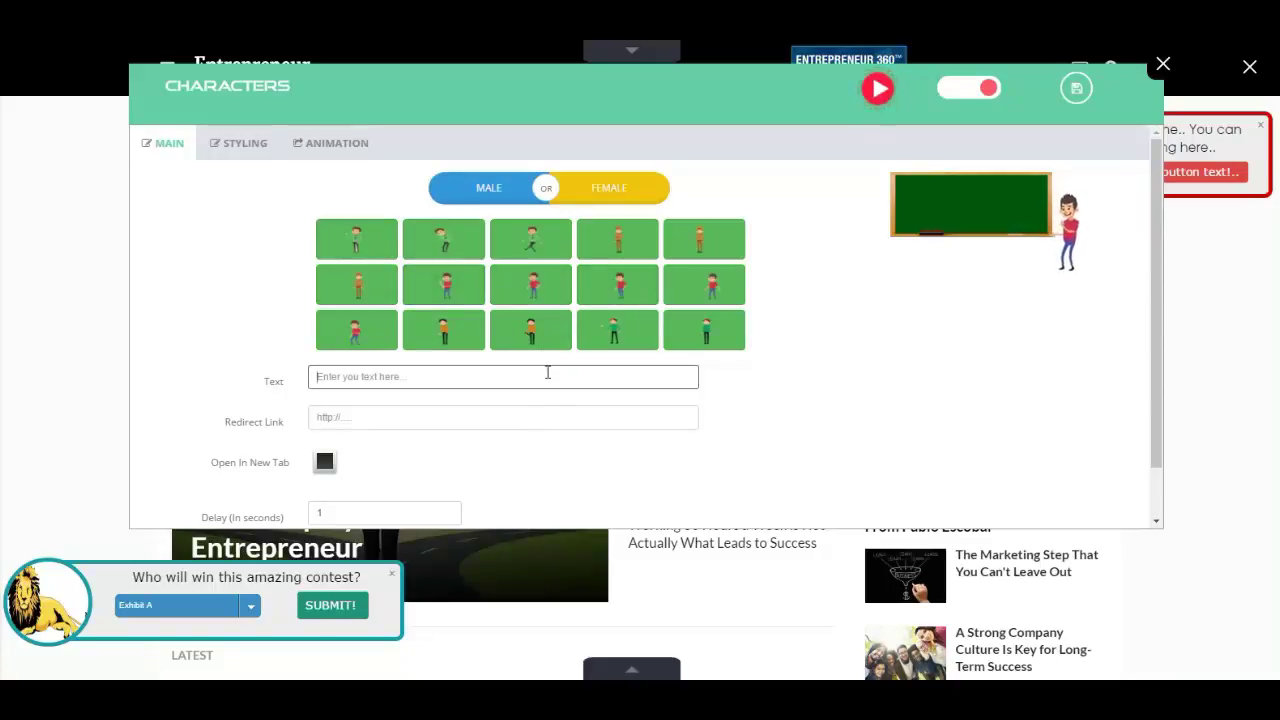
{"action": "type", "text": "This is a "}
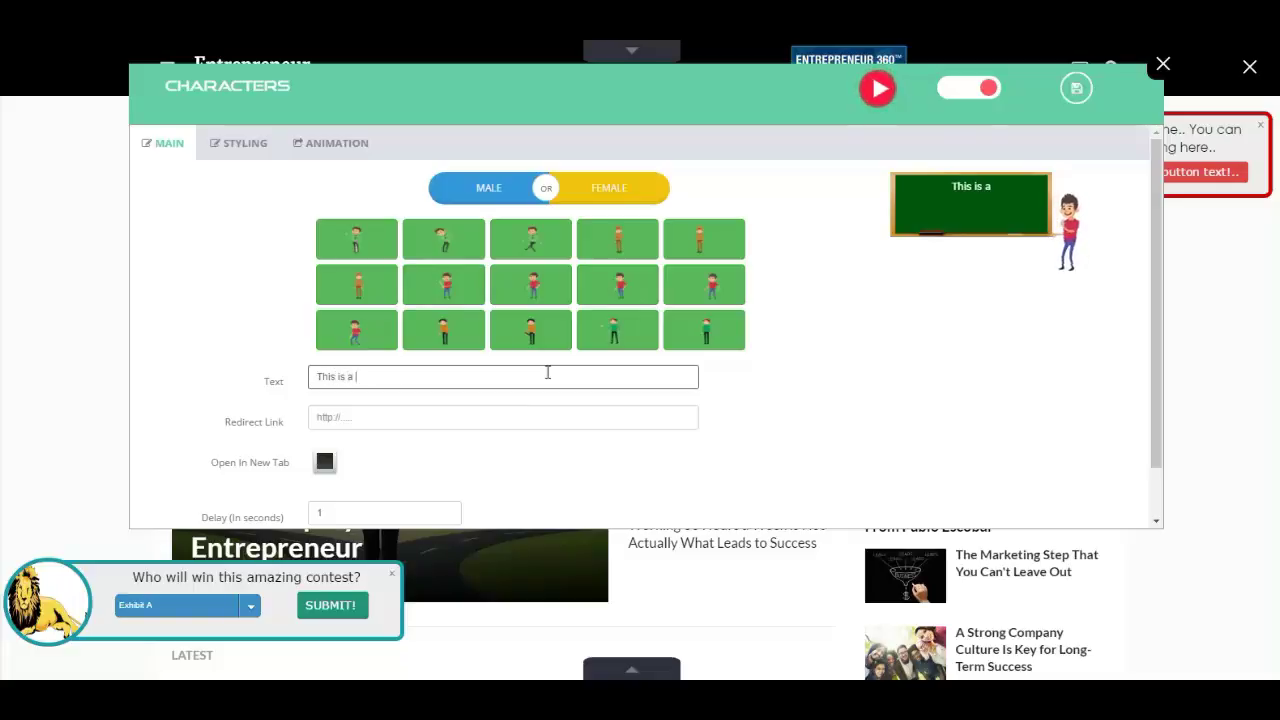
{"action": "type", "text": "text, Repla"}
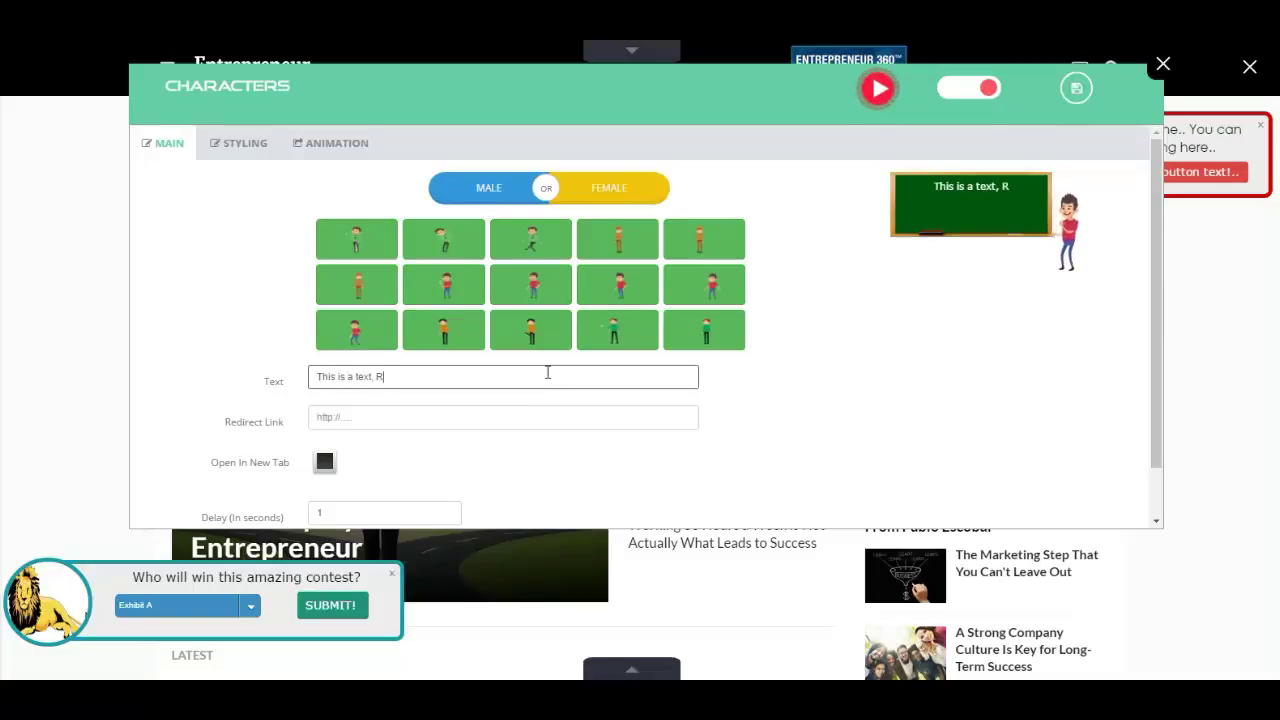
{"action": "type", "text": "his if you want!"}
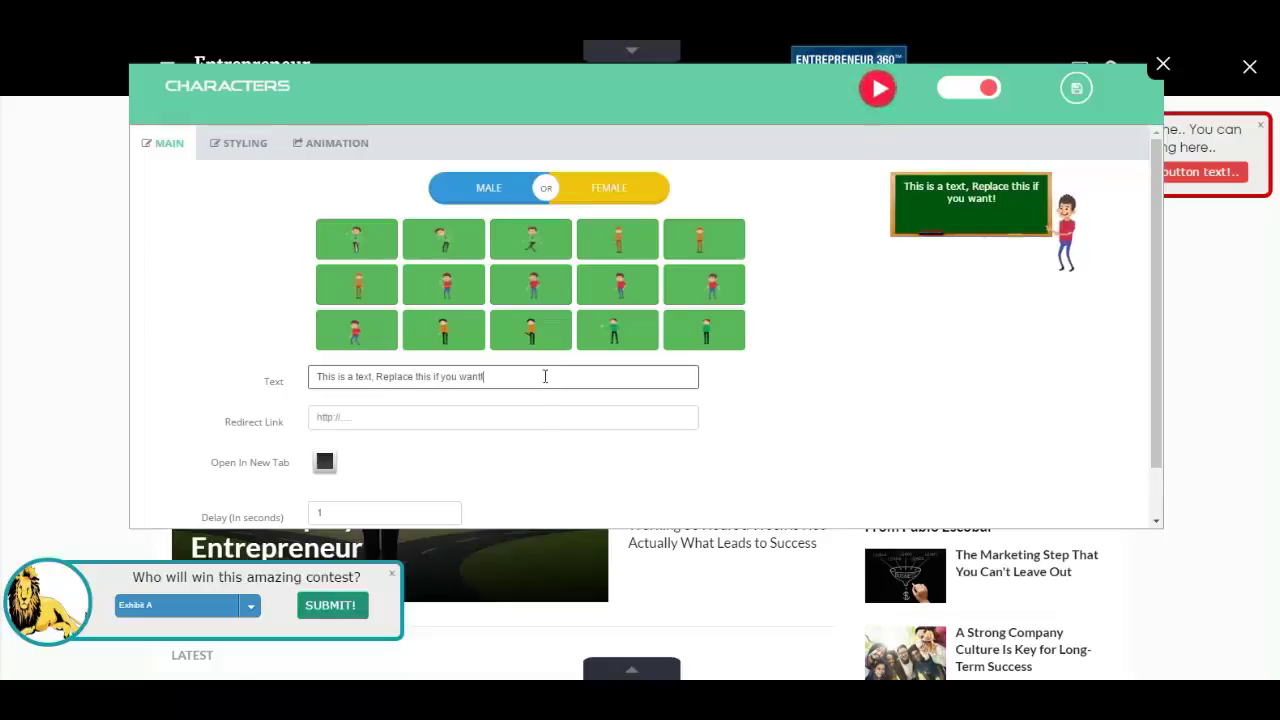
{"action": "left_click", "coordinate": [520, 412]}
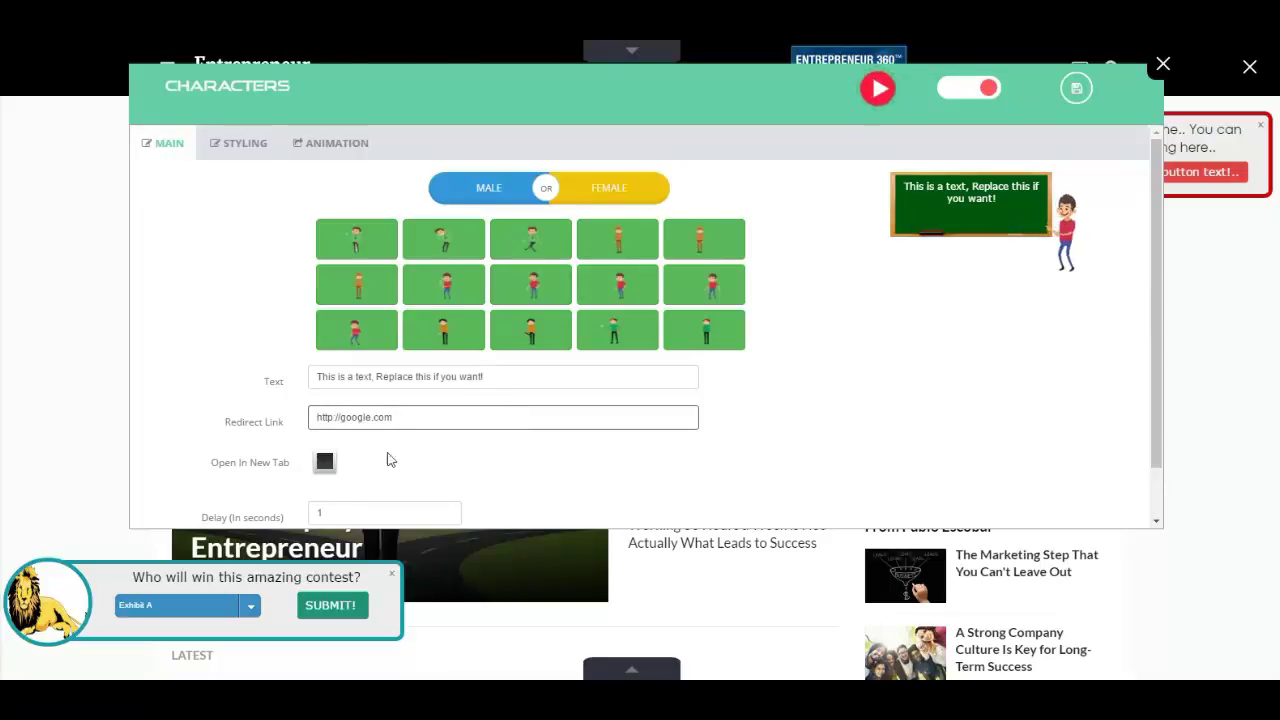
{"action": "left_click", "coordinate": [326, 466]}
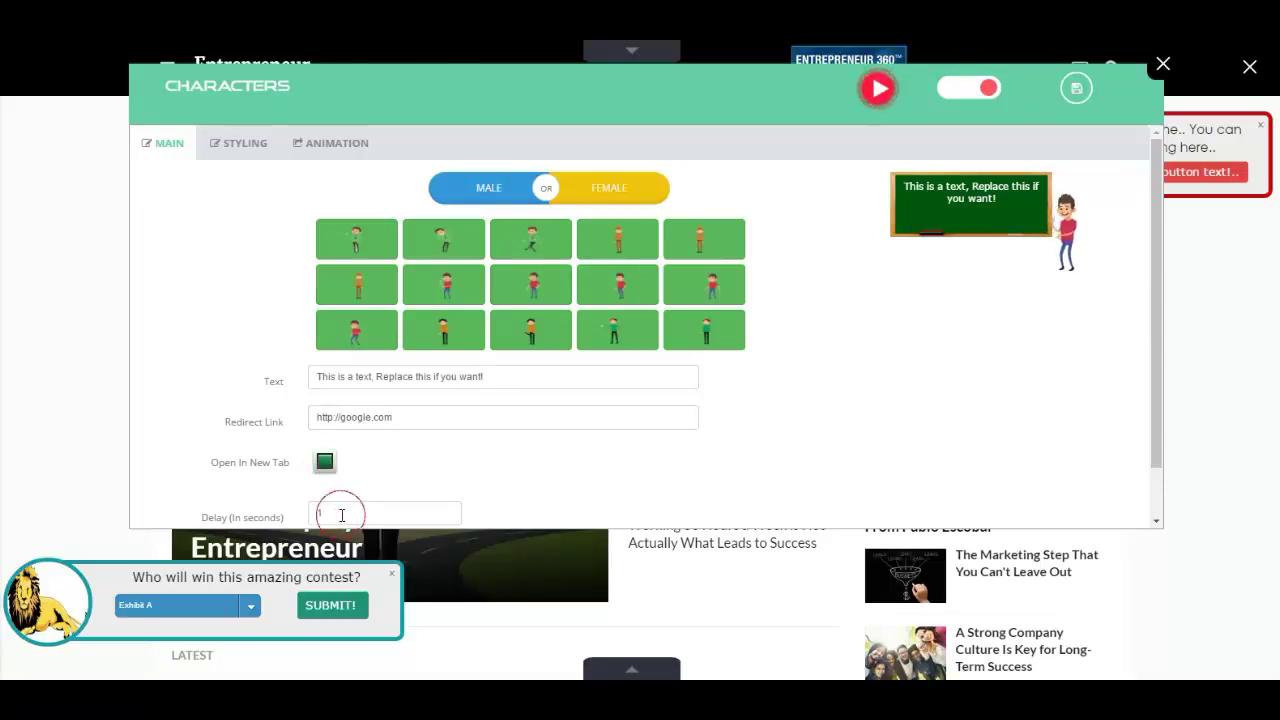
{"action": "double_click", "coordinate": [341, 514]}
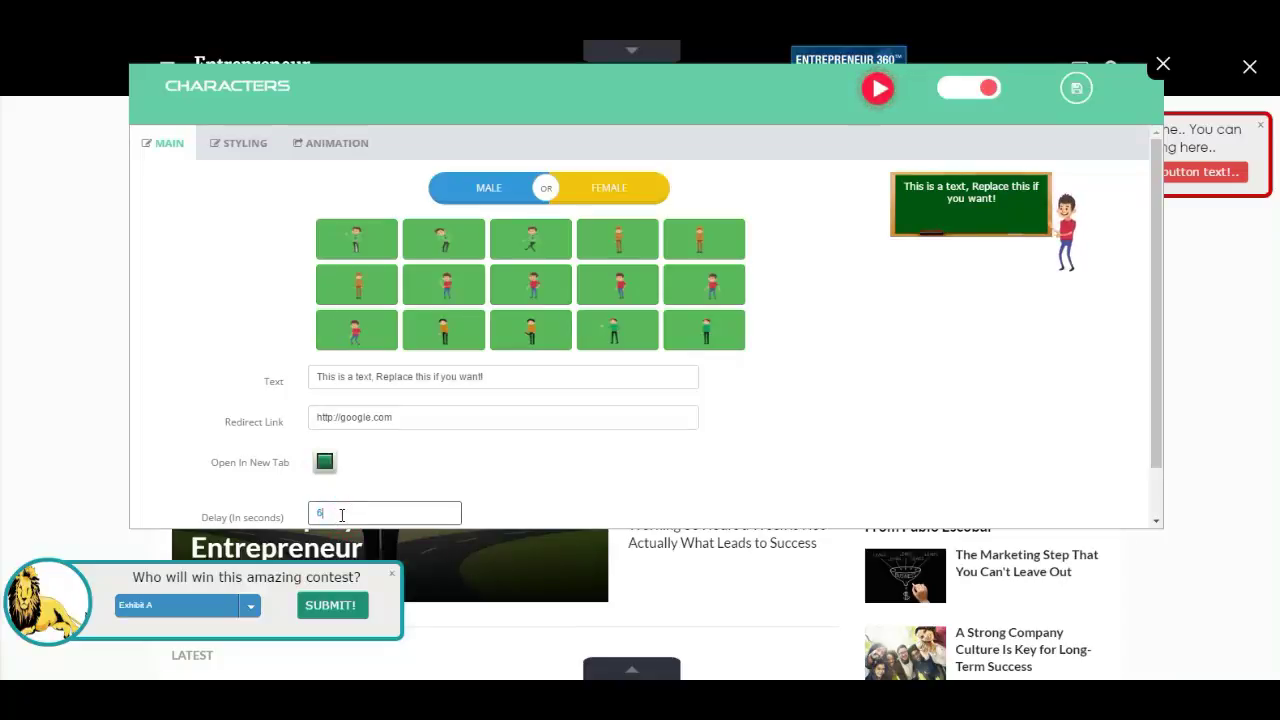
{"action": "type", "text": "6"}
{"action": "left_click", "coordinate": [209, 236]}
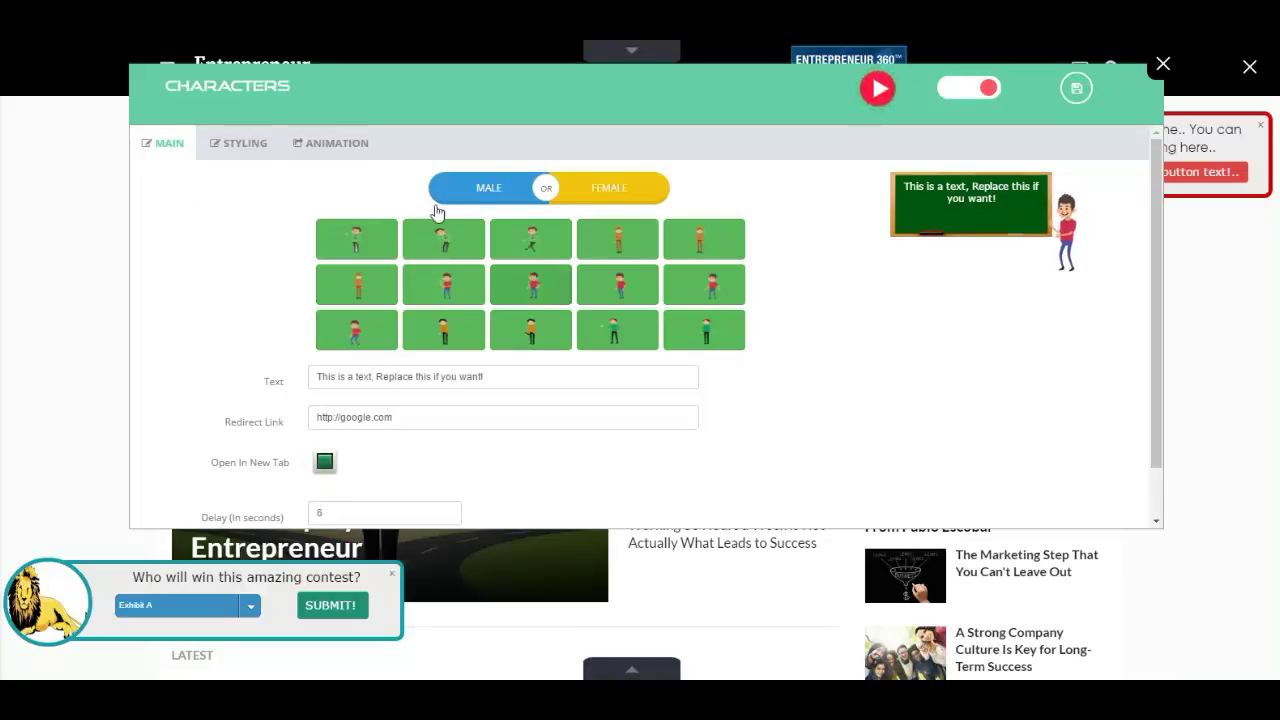
Display the female characters in the character gallery
{"action": "left_click", "coordinate": [614, 192]}
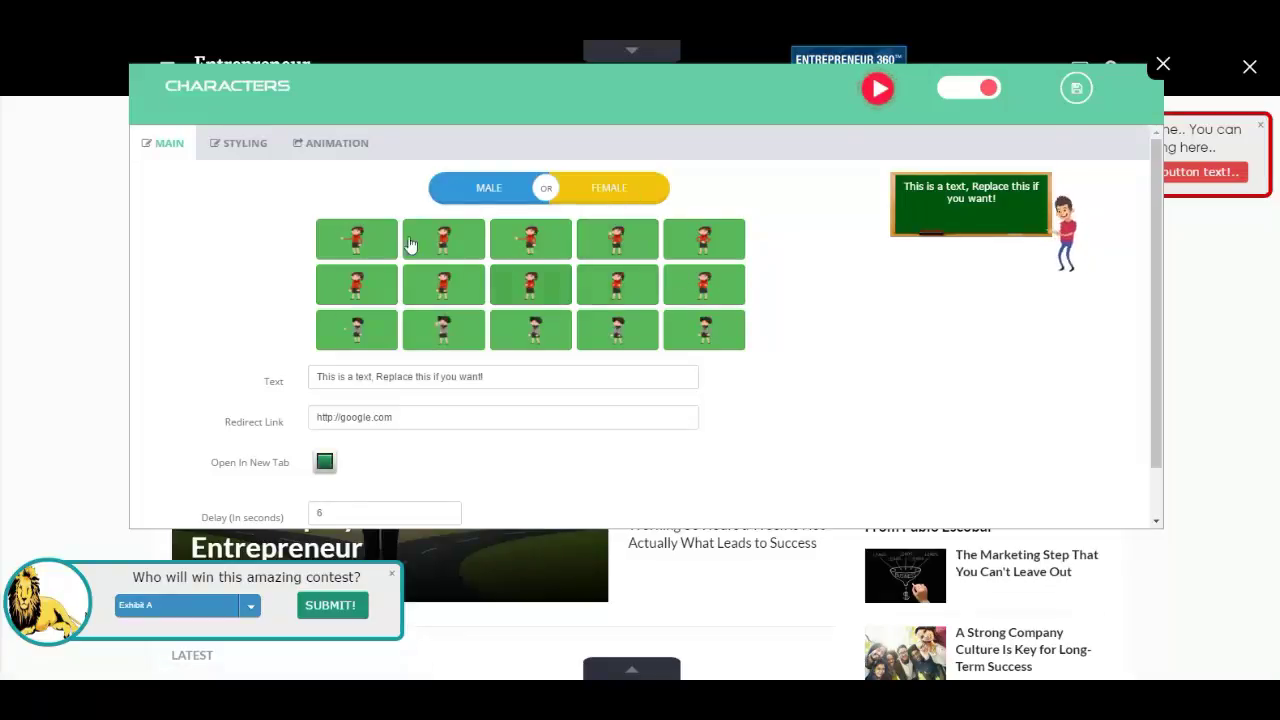
Set the character's board color to white, FFFFFF
{"action": "left_click", "coordinate": [242, 150]}
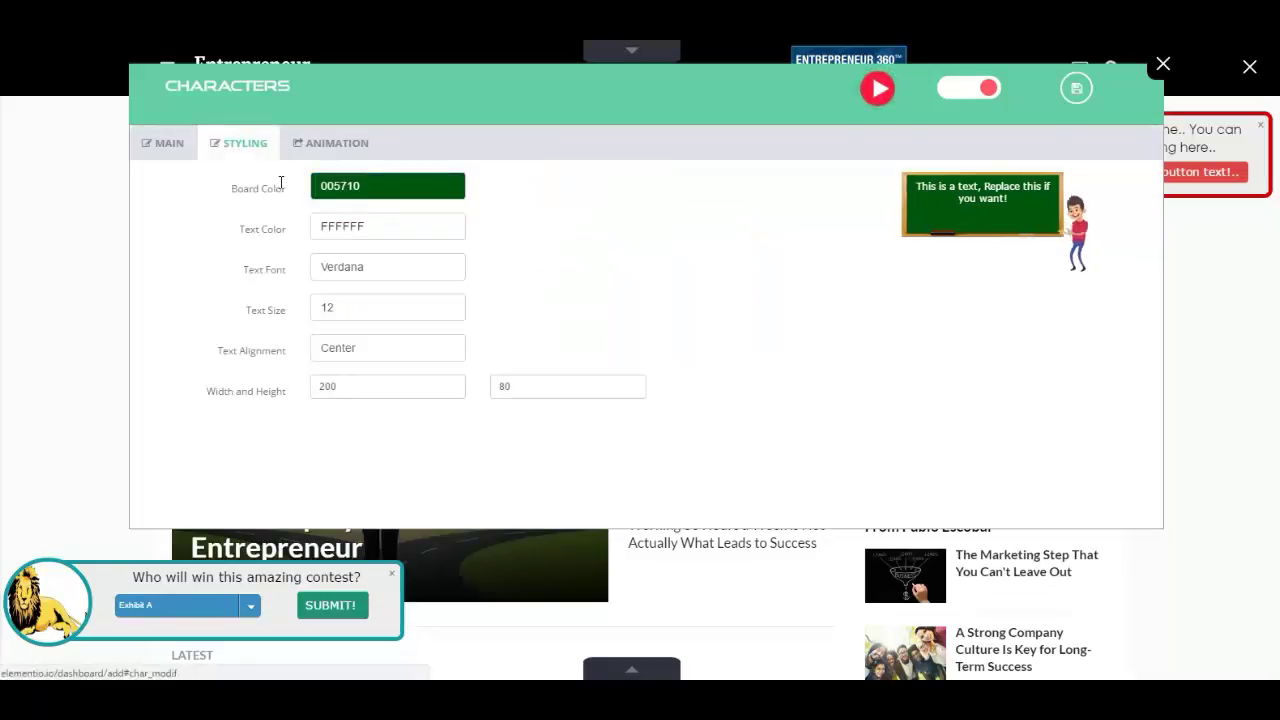
{"action": "left_click", "coordinate": [418, 188]}
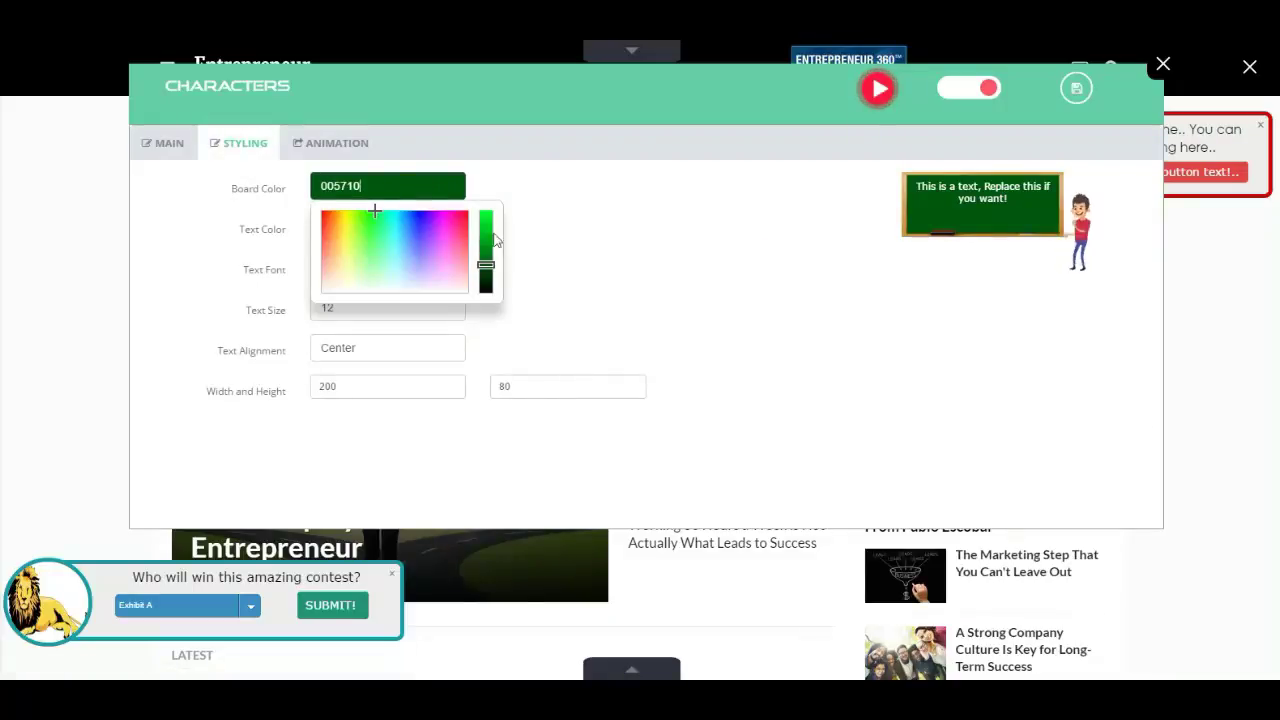
{"action": "left_click_drag", "start_coordinate": [336, 277], "coordinate": [315, 296]}
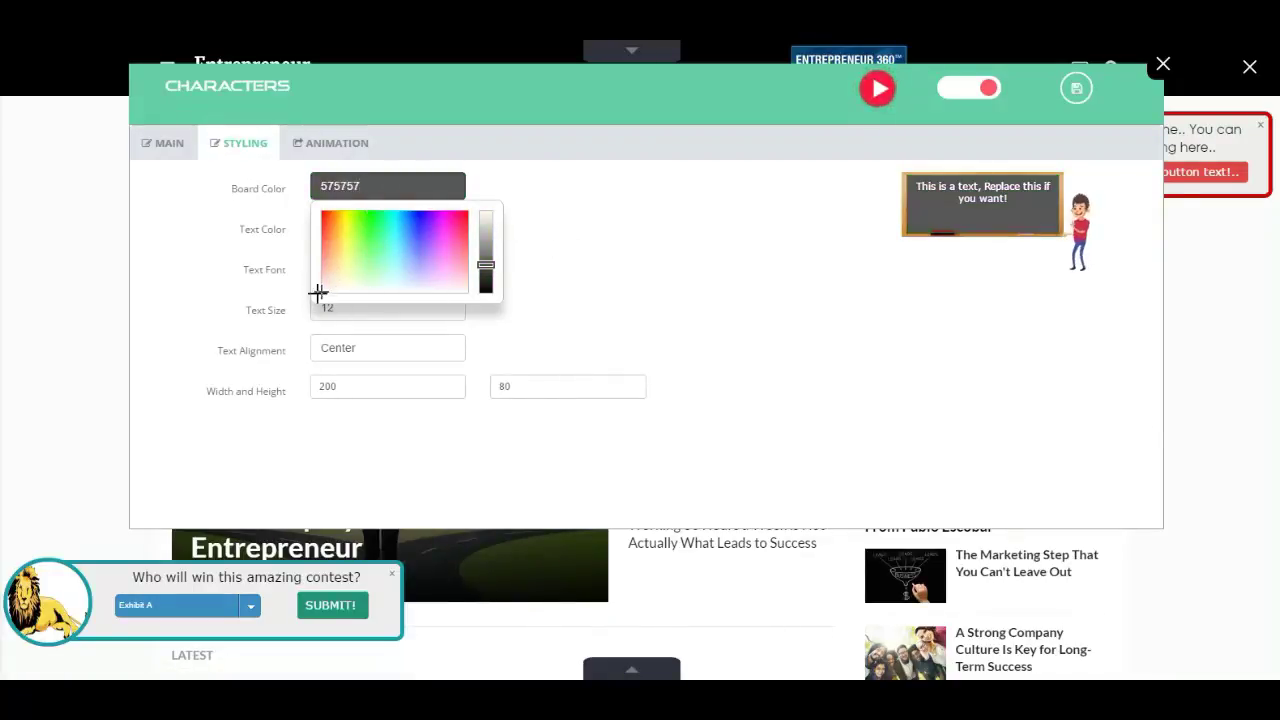
{"action": "left_click_drag", "start_coordinate": [487, 263], "coordinate": [494, 205]}
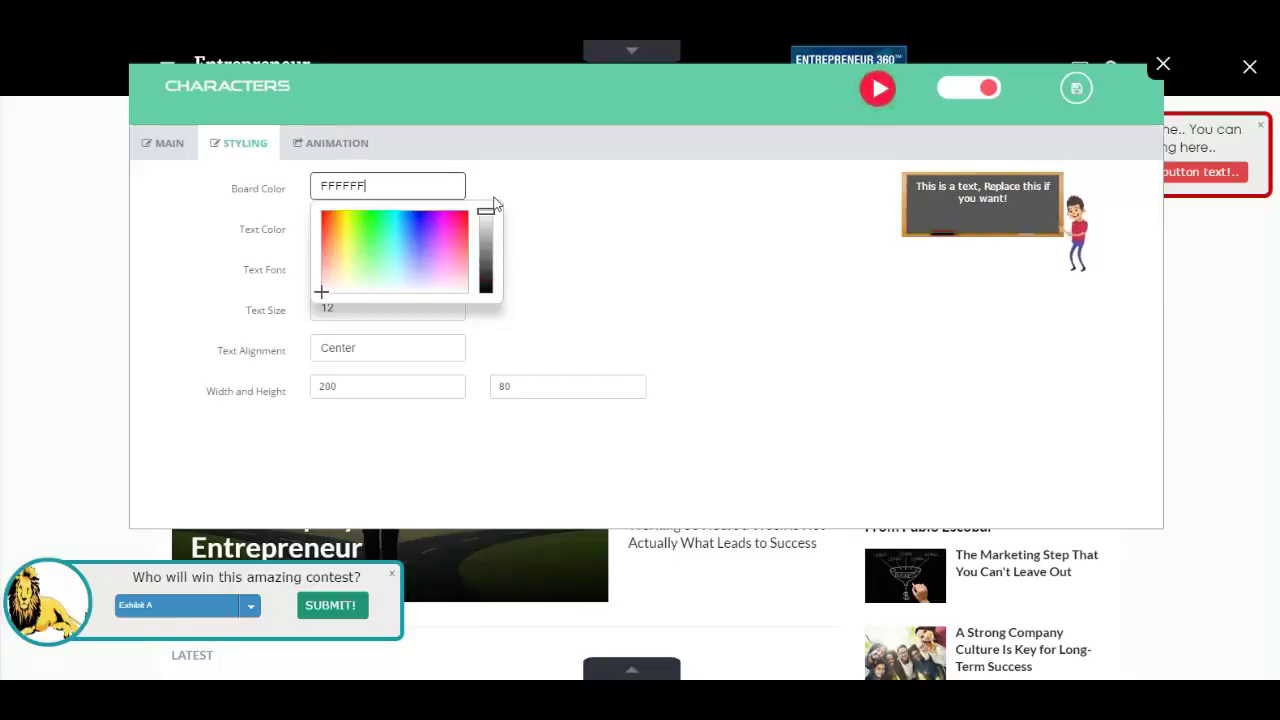
{"action": "left_click", "coordinate": [589, 221]}
Set the character's text color to black, 000000
{"action": "left_click", "coordinate": [371, 224]}
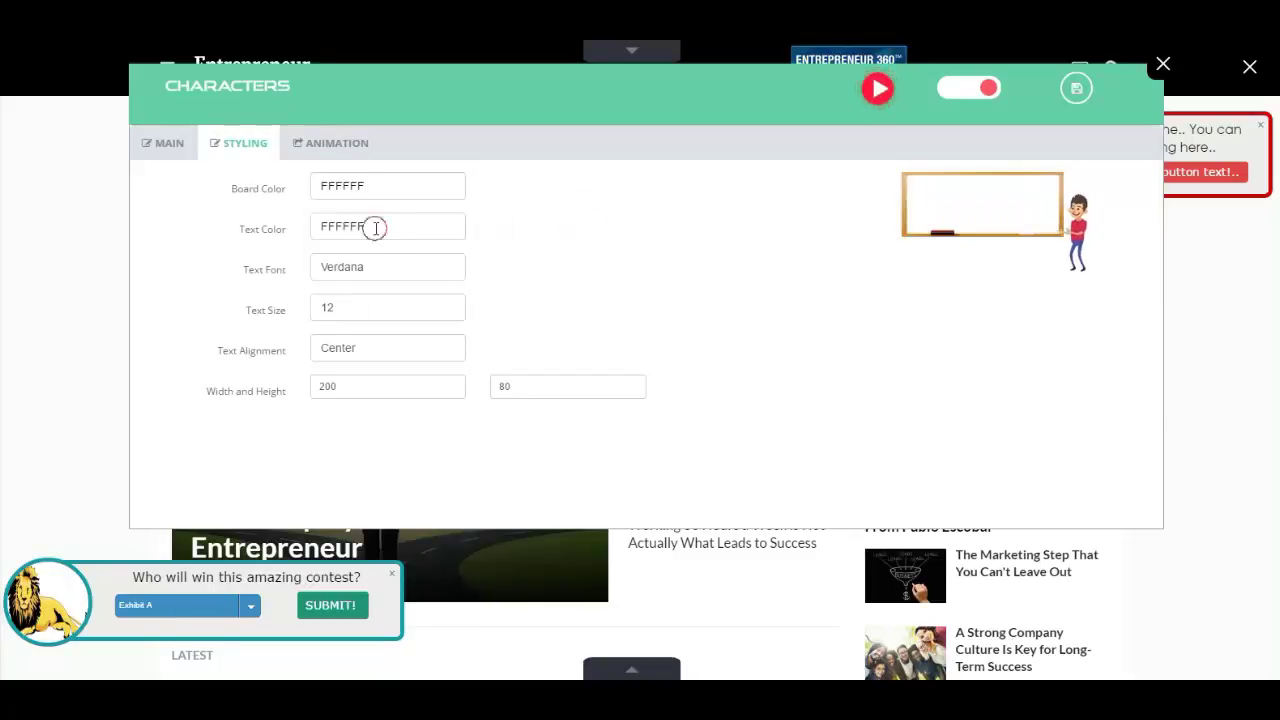
{"action": "left_click", "coordinate": [329, 262]}
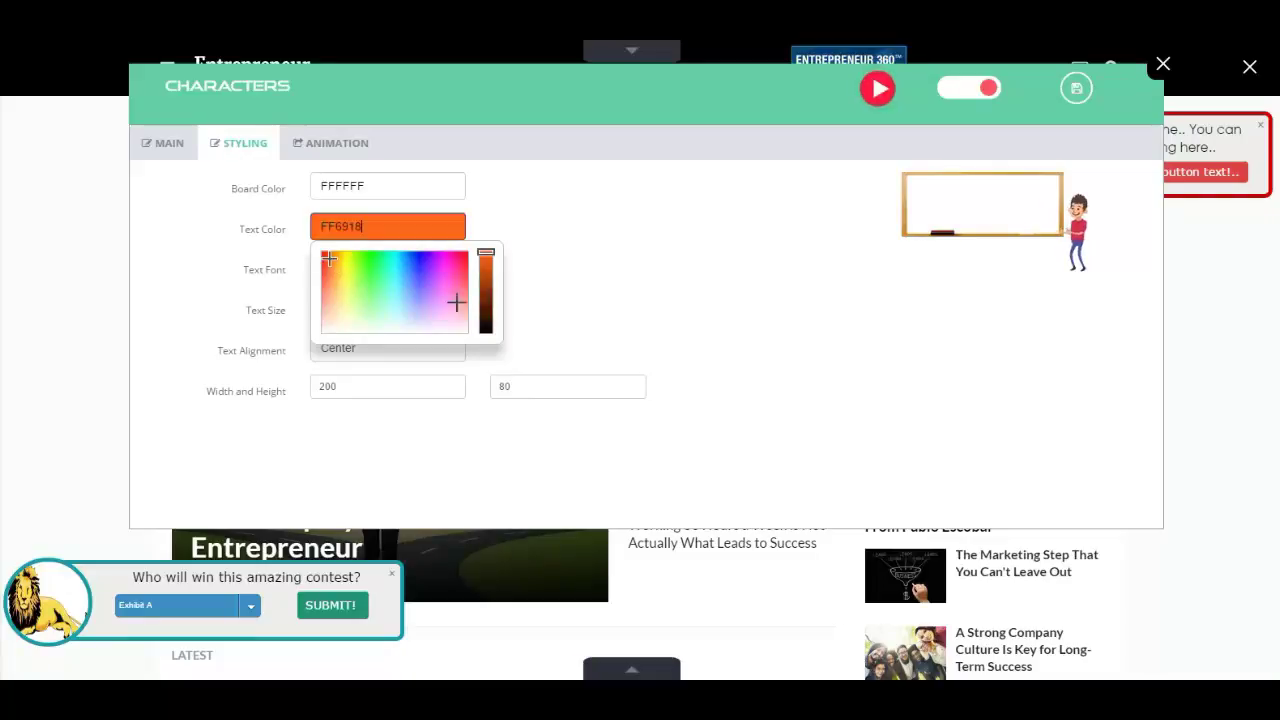
{"action": "left_click_drag", "start_coordinate": [487, 285], "coordinate": [485, 349]}
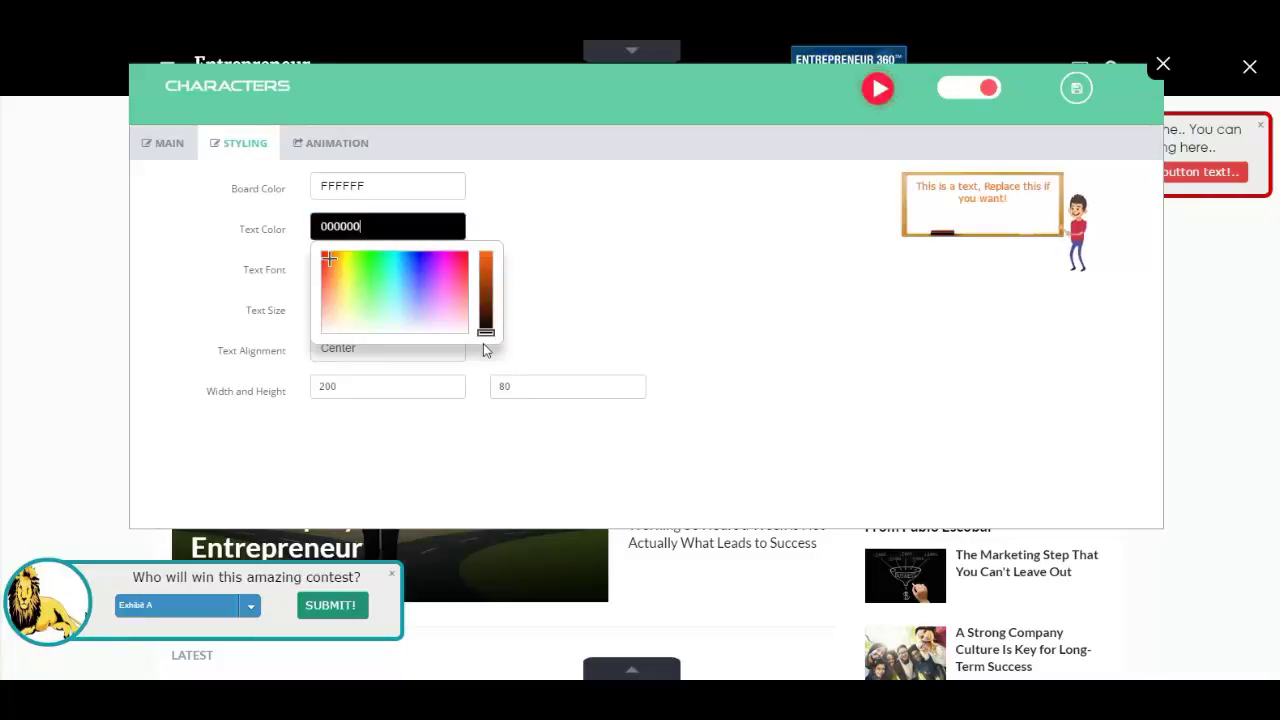
{"action": "left_click", "coordinate": [575, 316]}
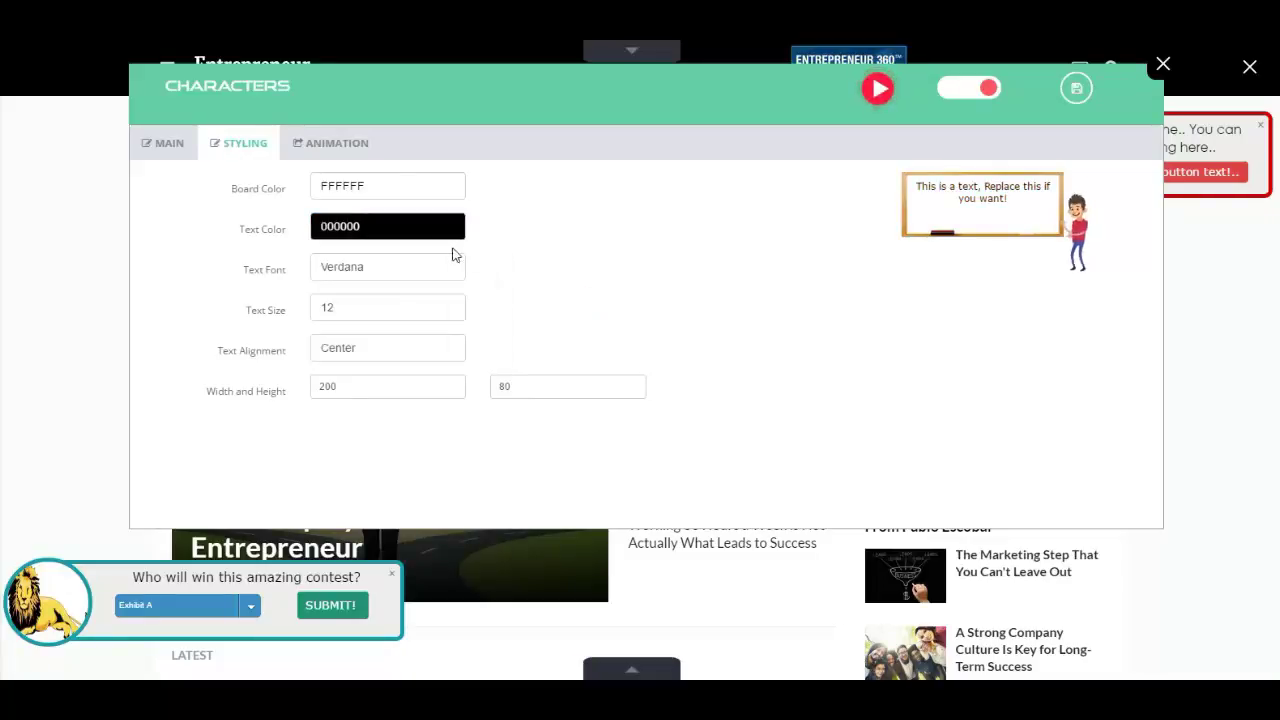
Try several board colors for the character and settle on the dark green 0C6525
{"action": "left_click", "coordinate": [395, 184]}
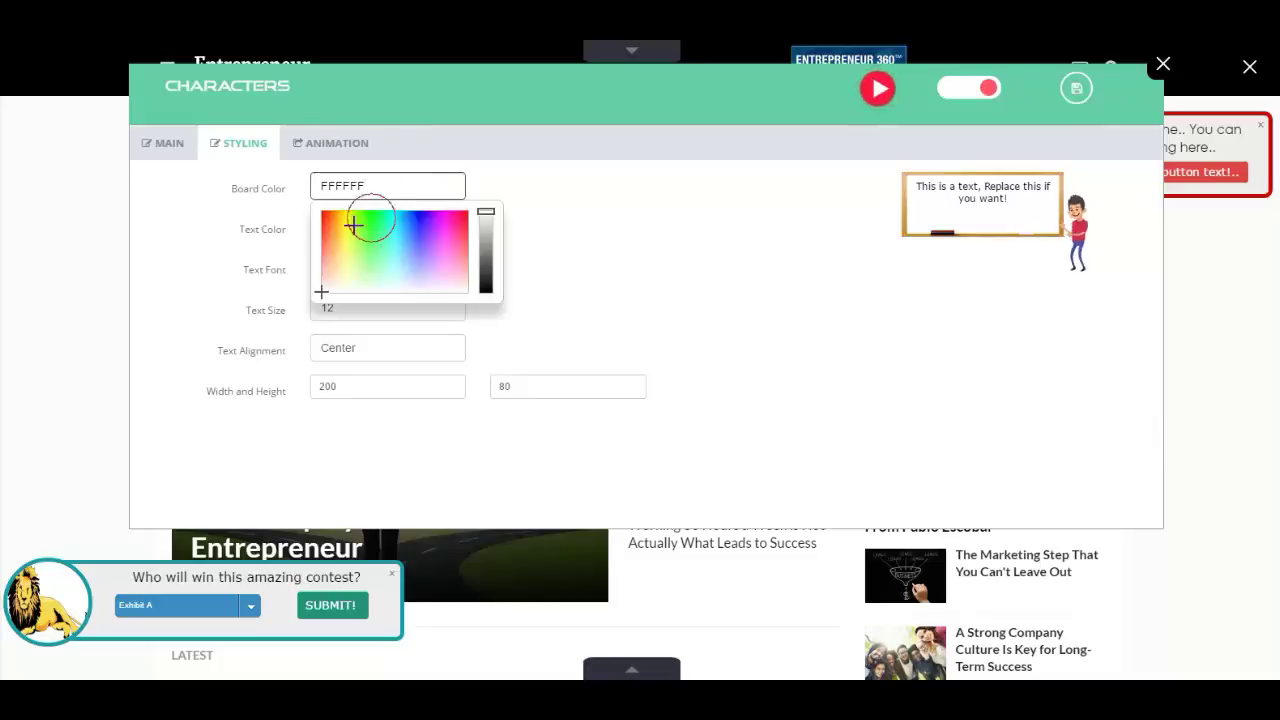
{"action": "left_click", "coordinate": [352, 228]}
{"action": "left_click_drag", "start_coordinate": [352, 228], "coordinate": [328, 226]}
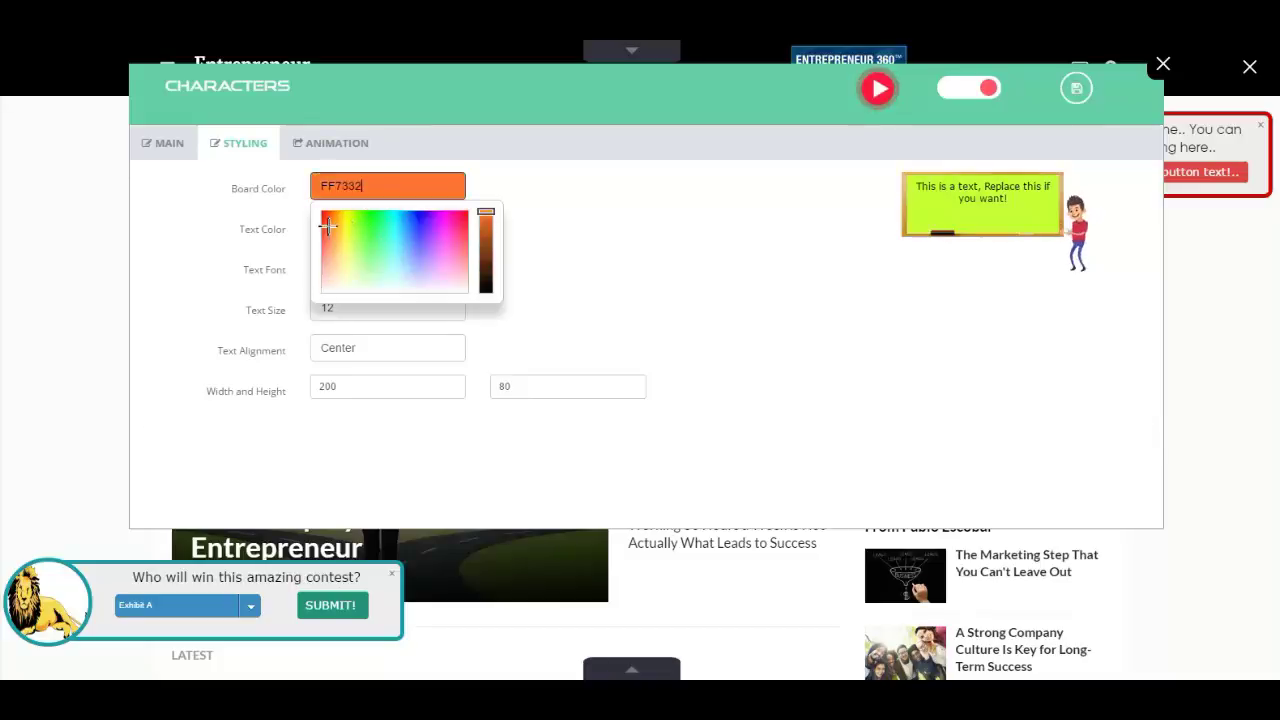
{"action": "left_click_drag", "start_coordinate": [486, 245], "coordinate": [486, 260]}
{"action": "left_click", "coordinate": [380, 220]}
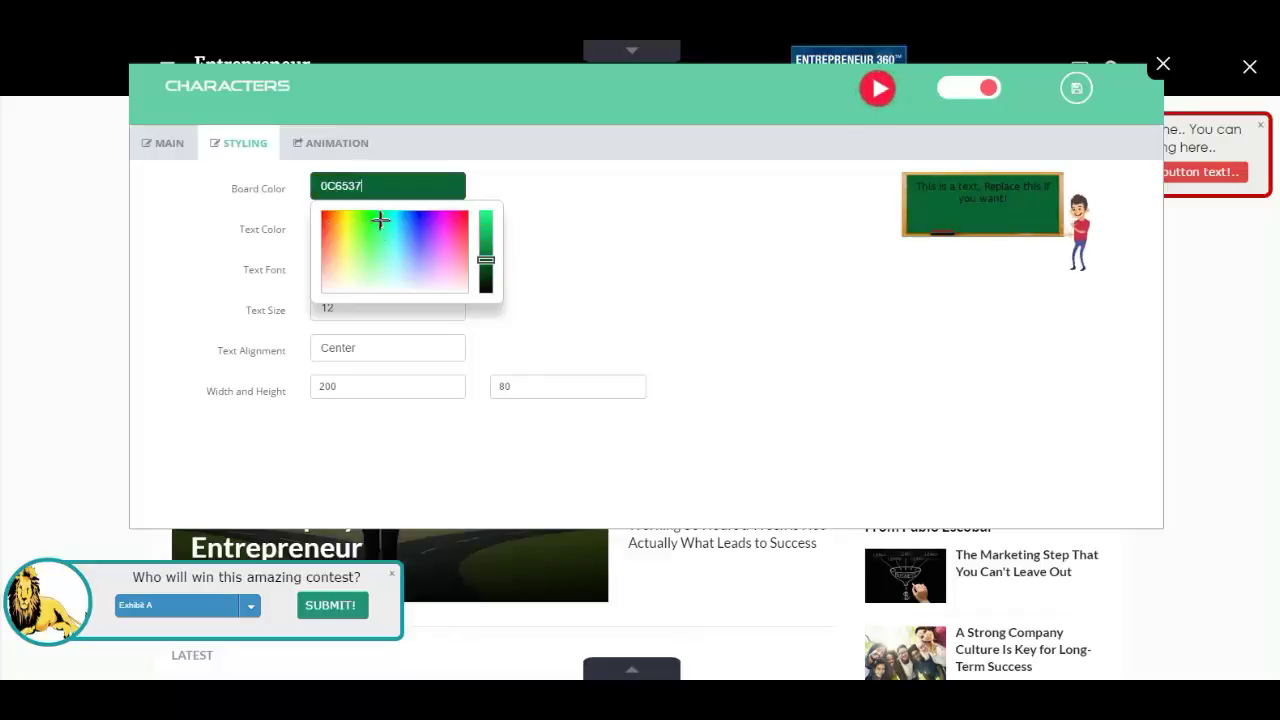
{"action": "left_click_drag", "start_coordinate": [379, 220], "coordinate": [375, 216]}
{"action": "left_click", "coordinate": [544, 180]}
Set the character's text color to white, FFFFFF
{"action": "left_click", "coordinate": [374, 271]}
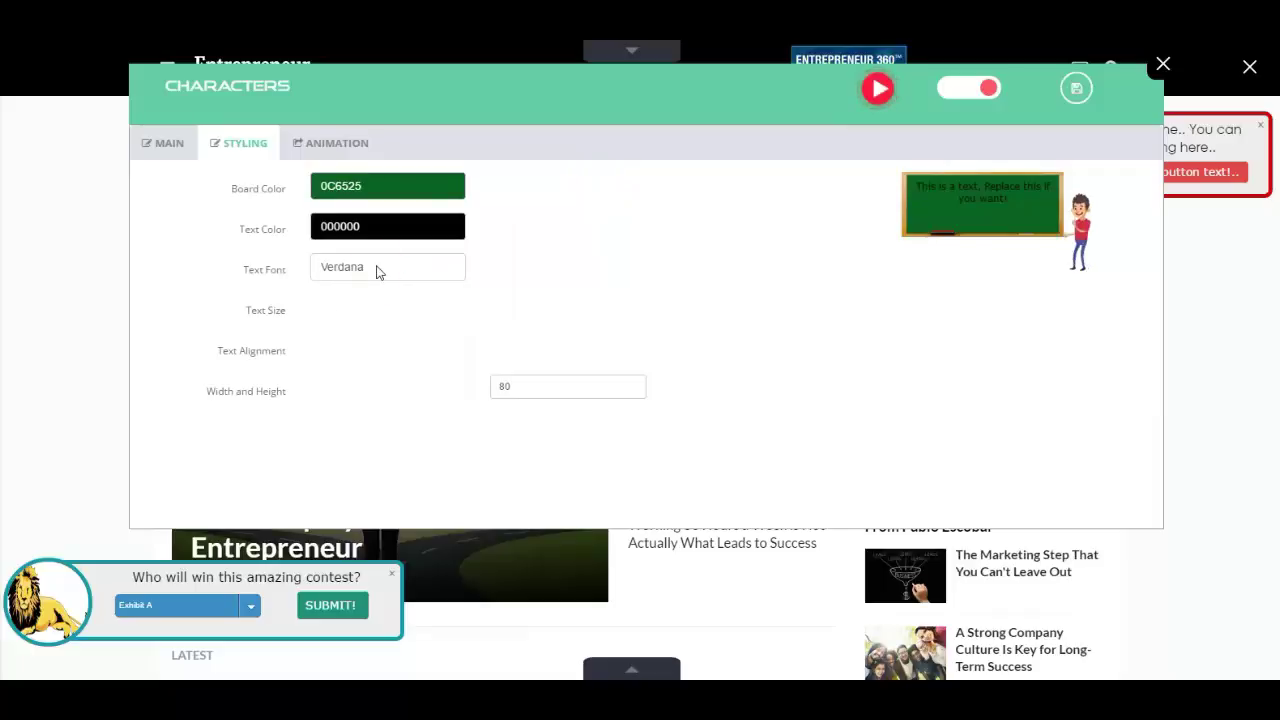
{"action": "left_click", "coordinate": [398, 234]}
{"action": "left_click_drag", "start_coordinate": [343, 271], "coordinate": [313, 360]}
{"action": "left_click", "coordinate": [646, 232]}
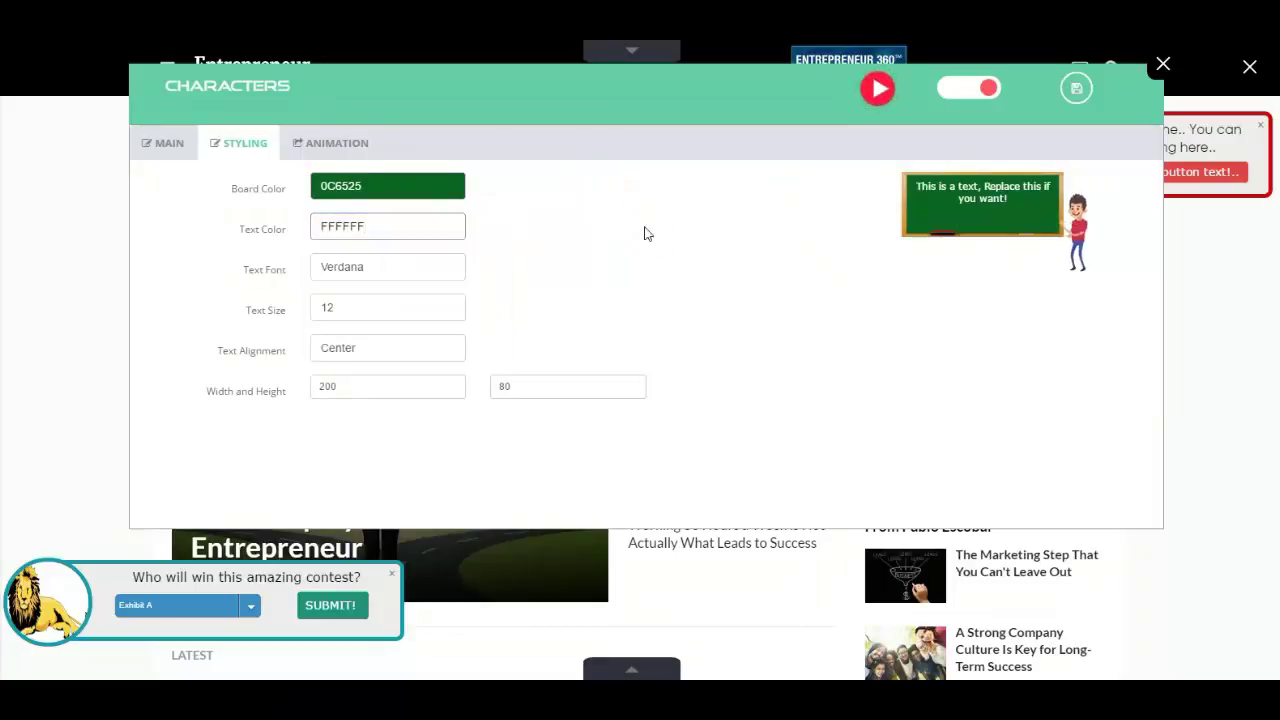
Set the board text's font to Century Gothic and its size to 16
{"action": "left_click", "coordinate": [382, 276]}
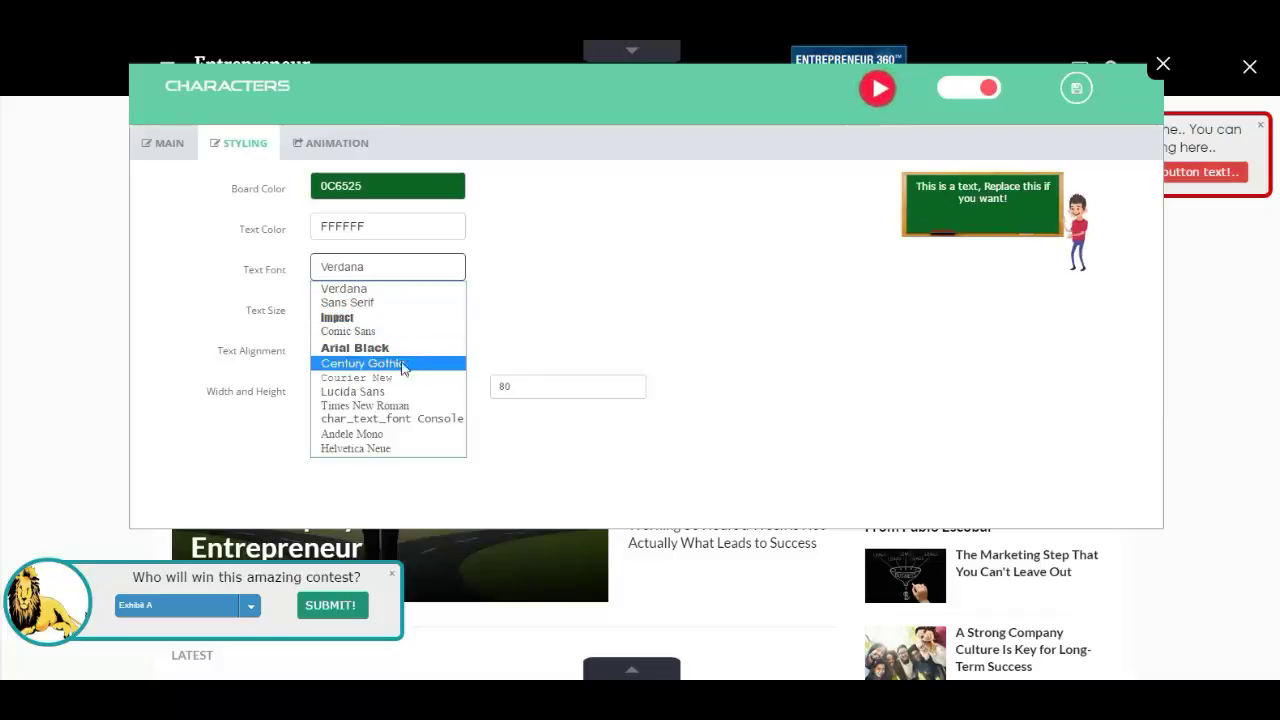
{"action": "left_click", "coordinate": [396, 364]}
{"action": "left_click", "coordinate": [456, 309]}
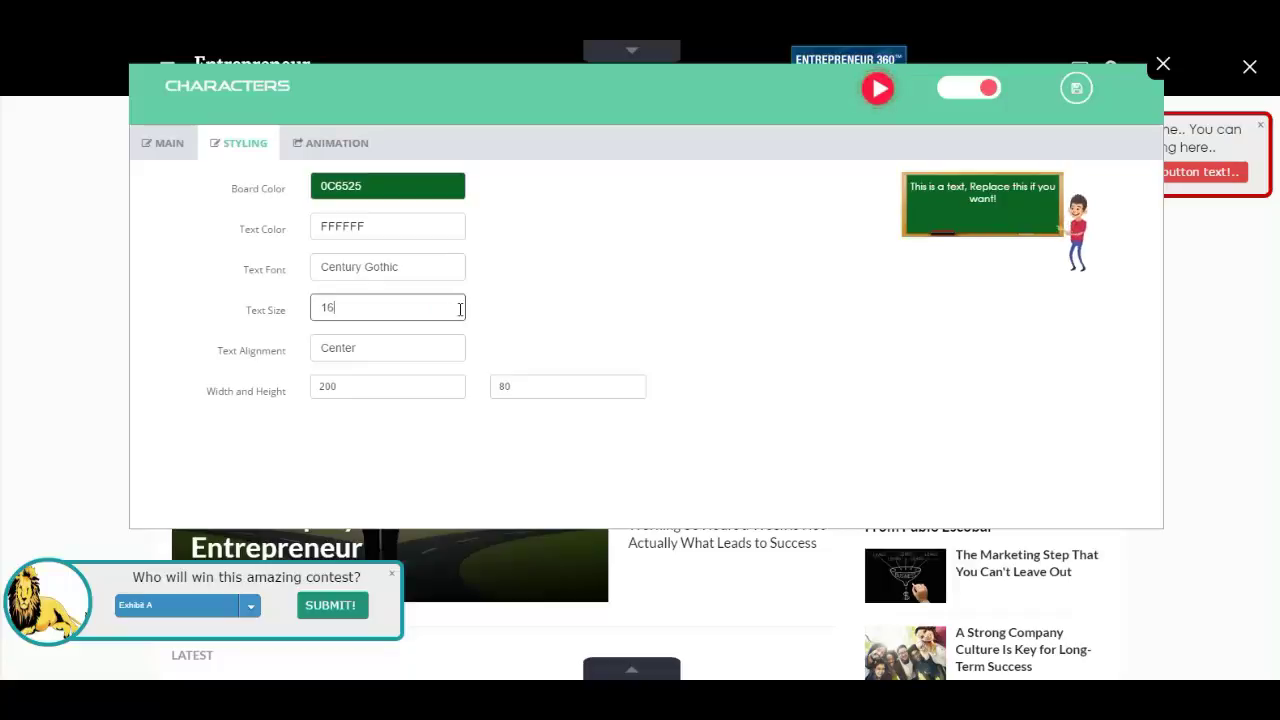
{"action": "left_click", "coordinate": [457, 329]}
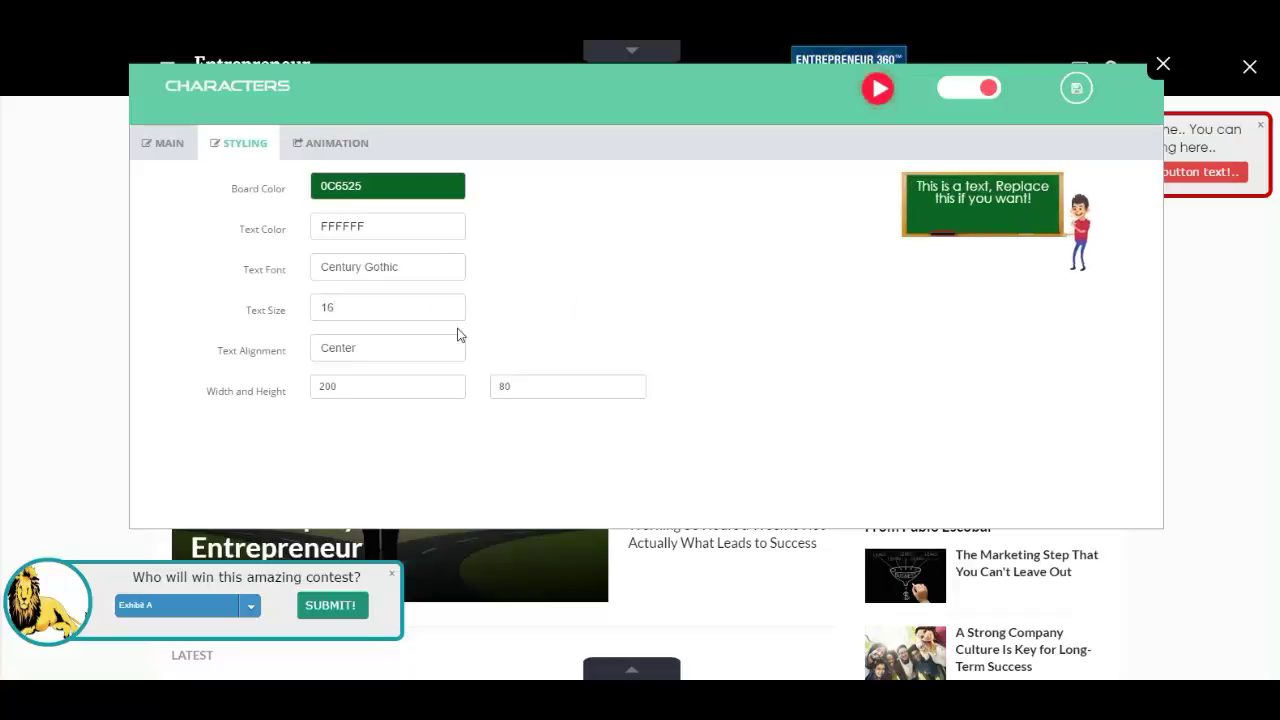
Keep the board text's alignment at Center and set the board's height to 60
{"action": "left_click", "coordinate": [406, 352]}
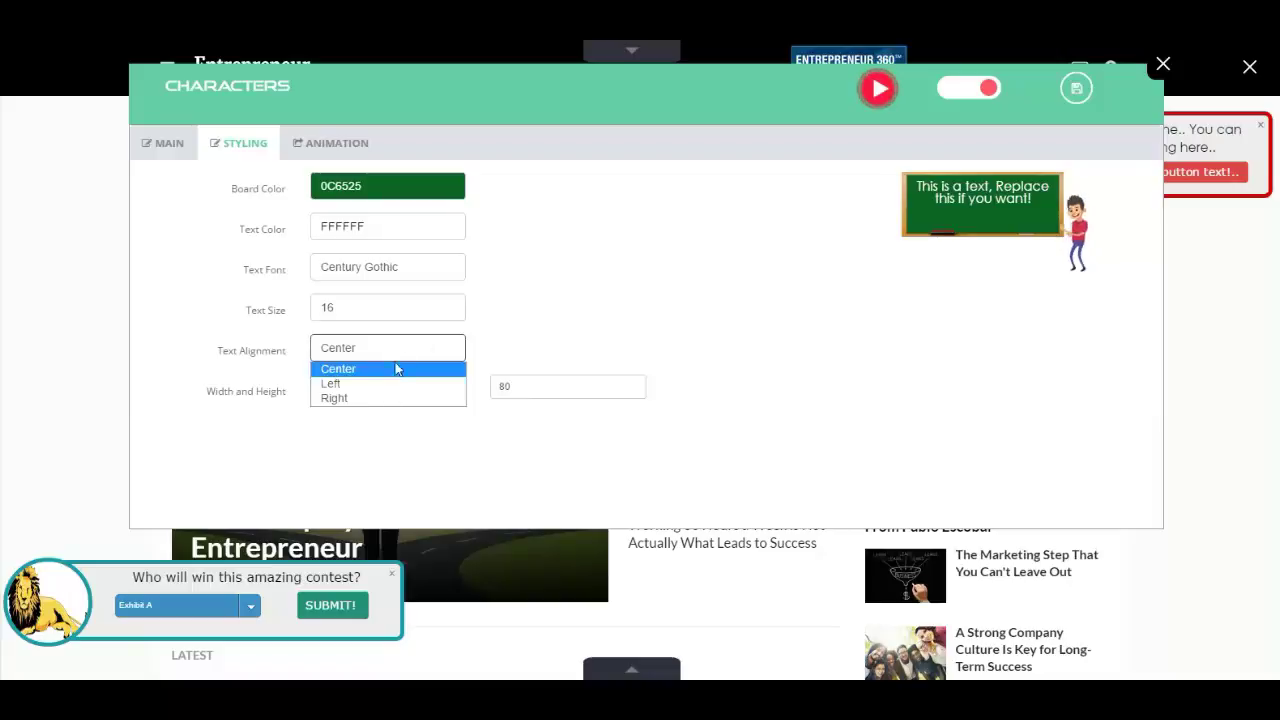
{"action": "left_click", "coordinate": [502, 356]}
{"action": "left_click", "coordinate": [503, 386]}
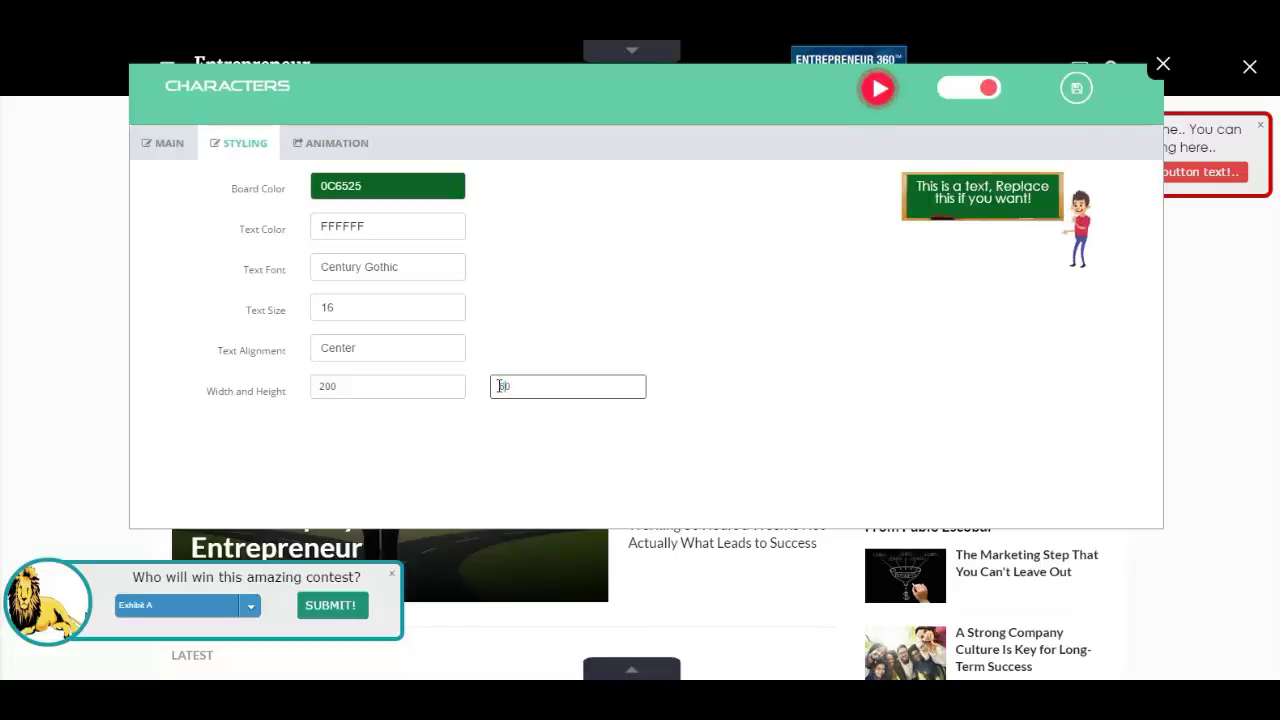
{"action": "left_click", "coordinate": [597, 333]}
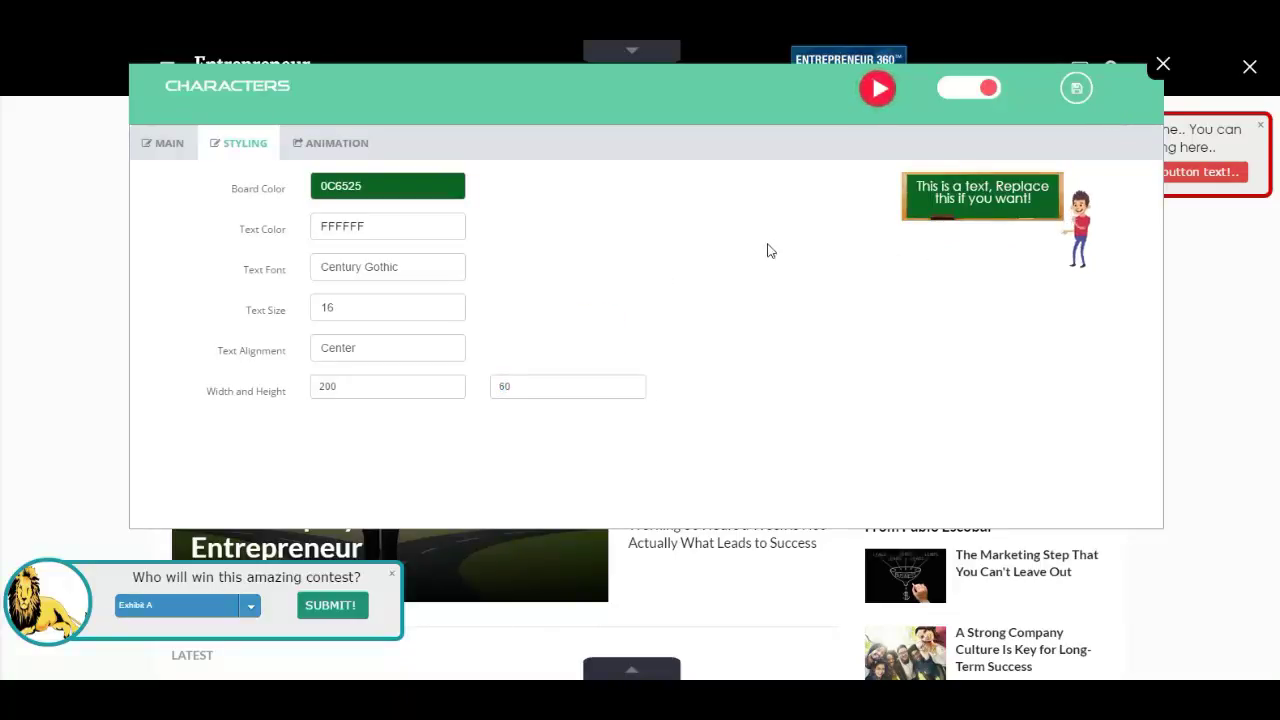
Activate and save the character element, then place it in the lower-right corner of the web page
{"action": "left_click", "coordinate": [348, 147]}
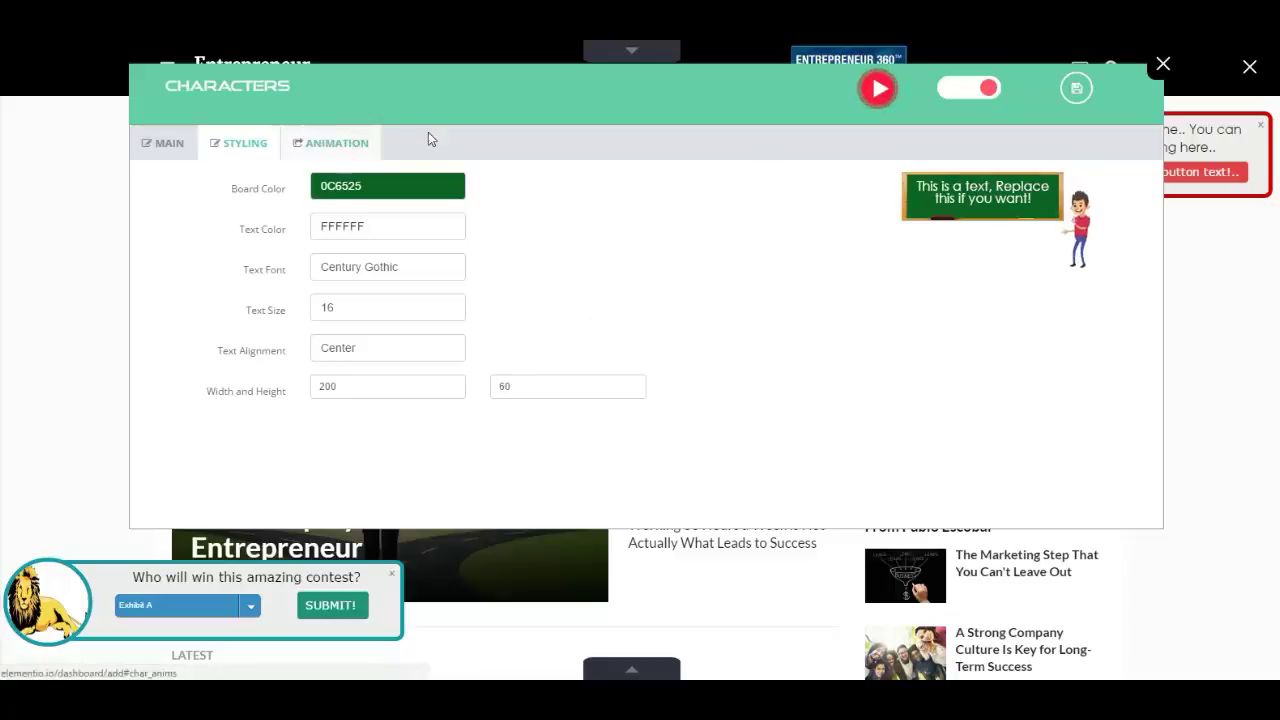
{"action": "left_click", "coordinate": [988, 89]}
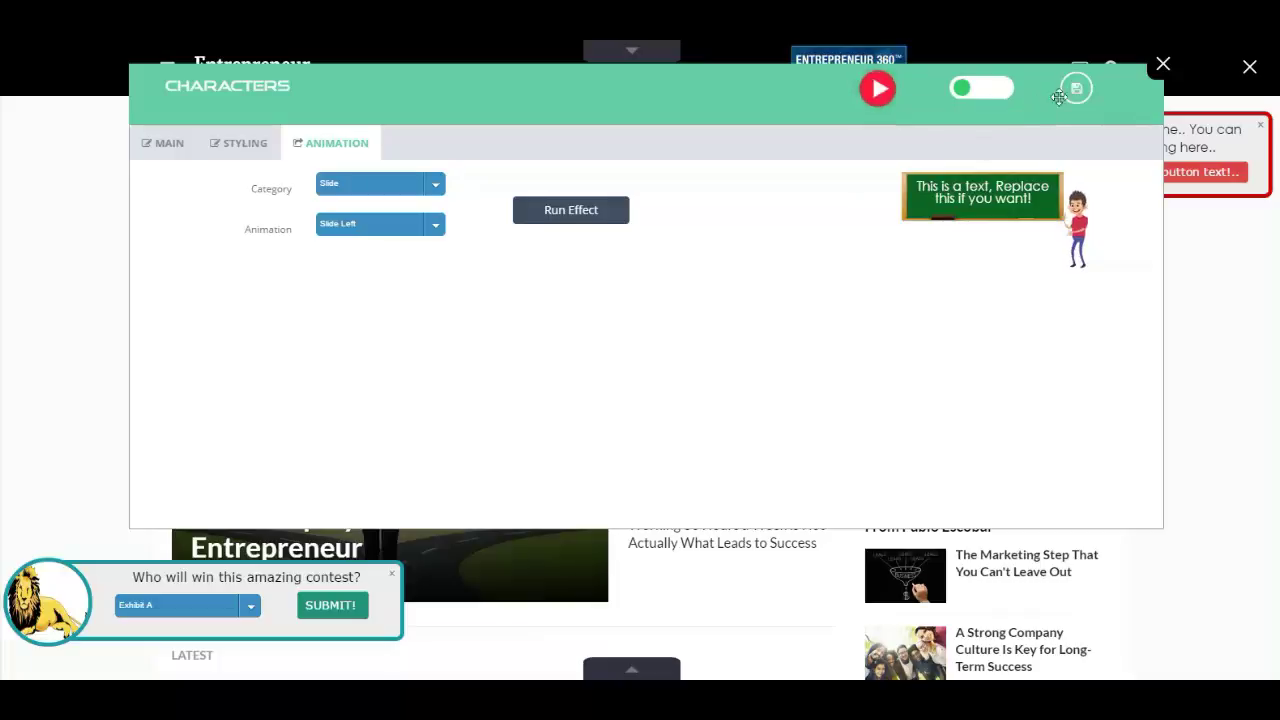
{"action": "left_click", "coordinate": [1078, 92]}
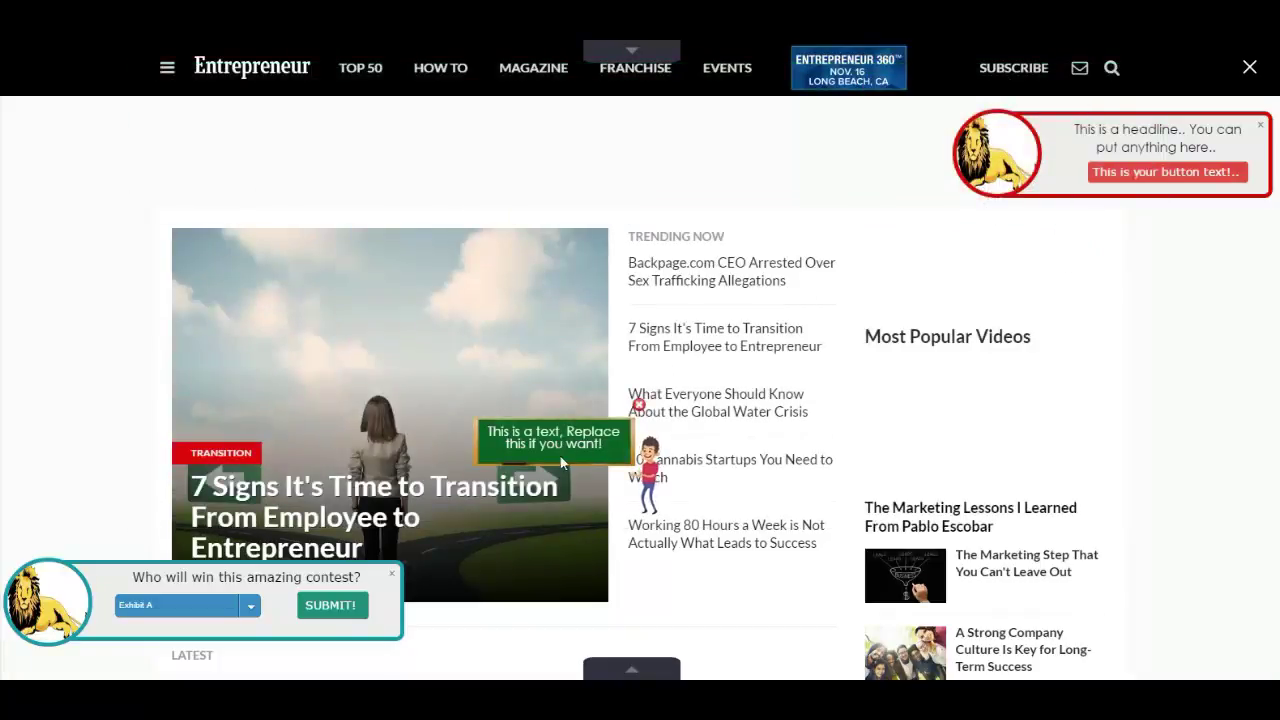
{"action": "left_click_drag", "start_coordinate": [600, 440], "coordinate": [1167, 603]}
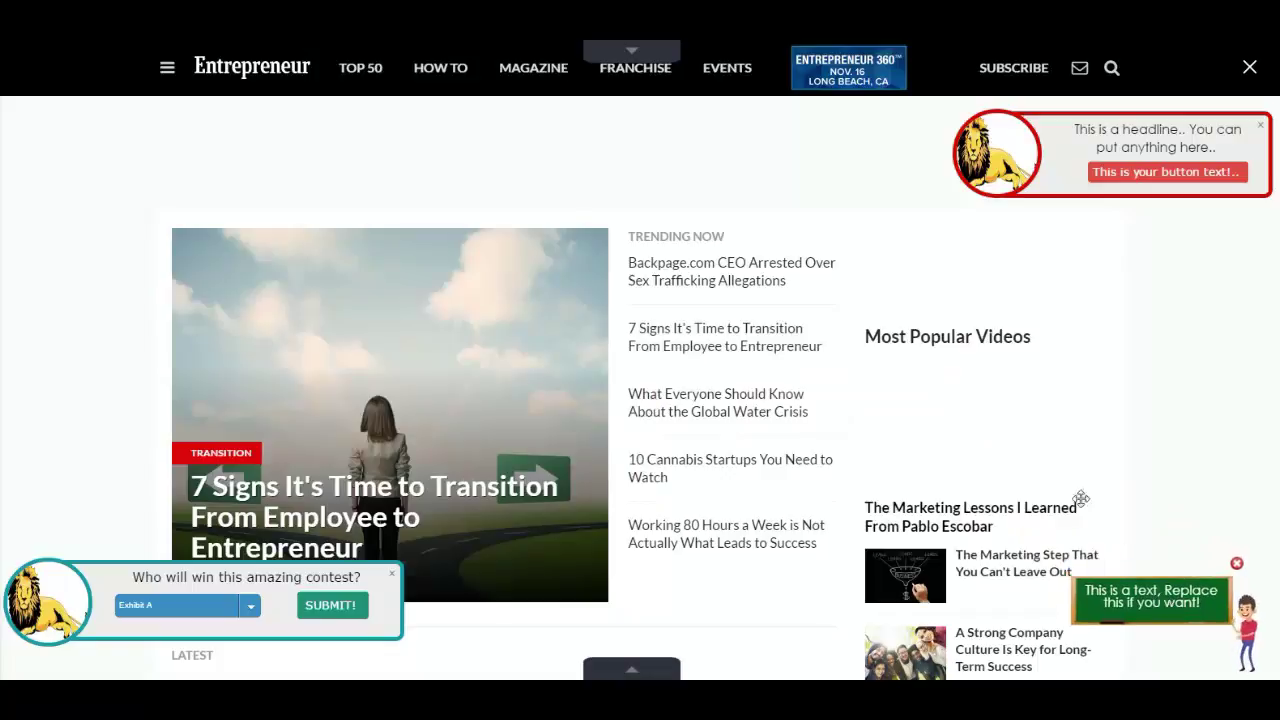
Add a Product Box element and replace its product picture with the lion image from the image library
{"action": "left_click", "coordinate": [631, 55]}
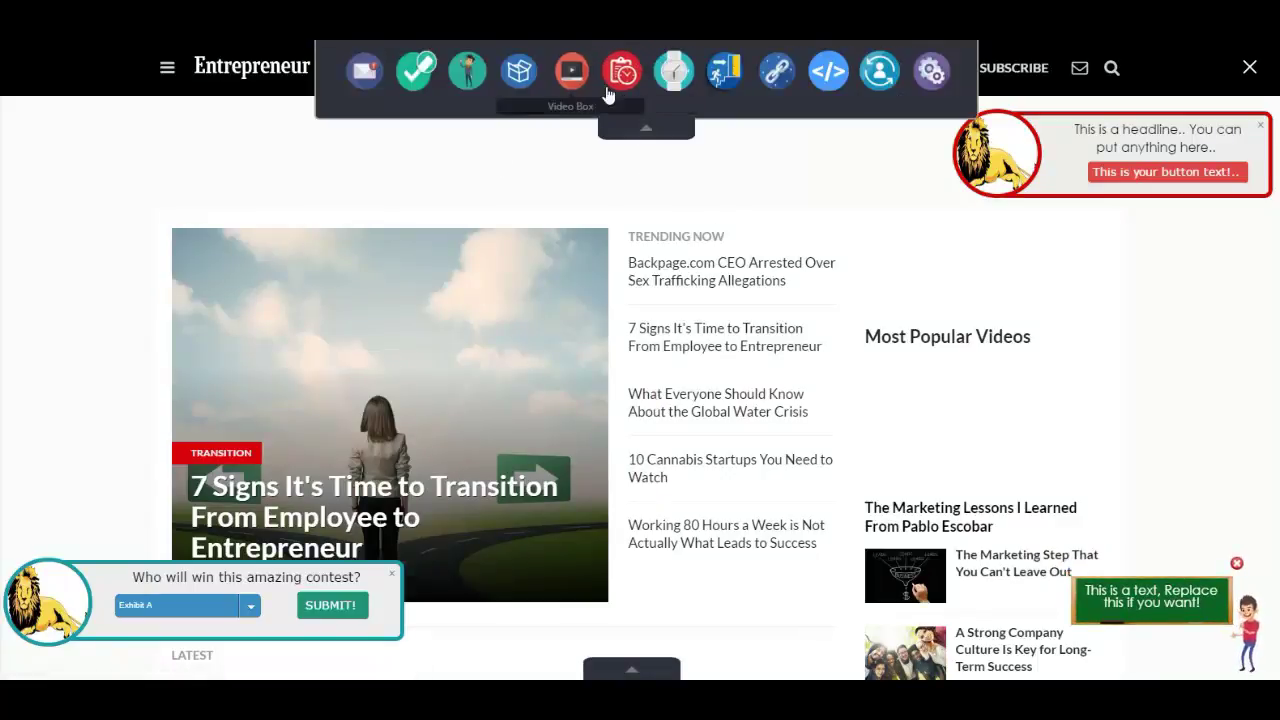
{"action": "left_click", "coordinate": [518, 70]}
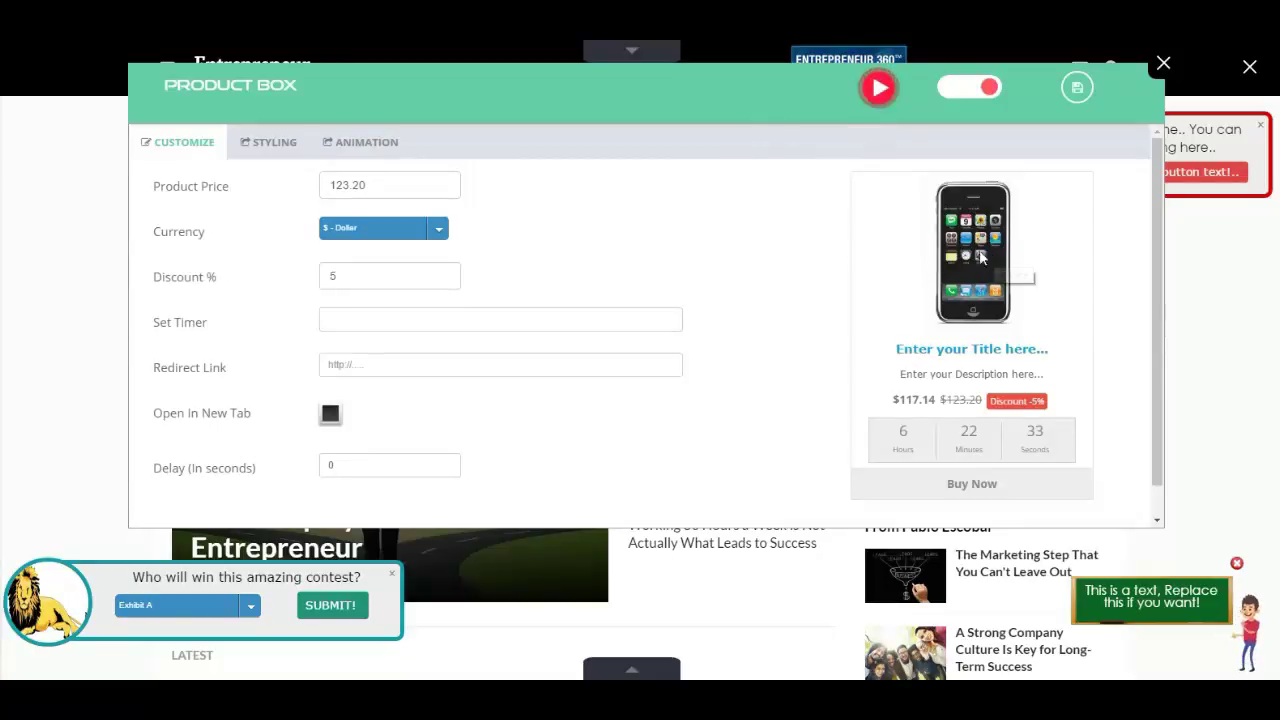
{"action": "left_click", "coordinate": [977, 277]}
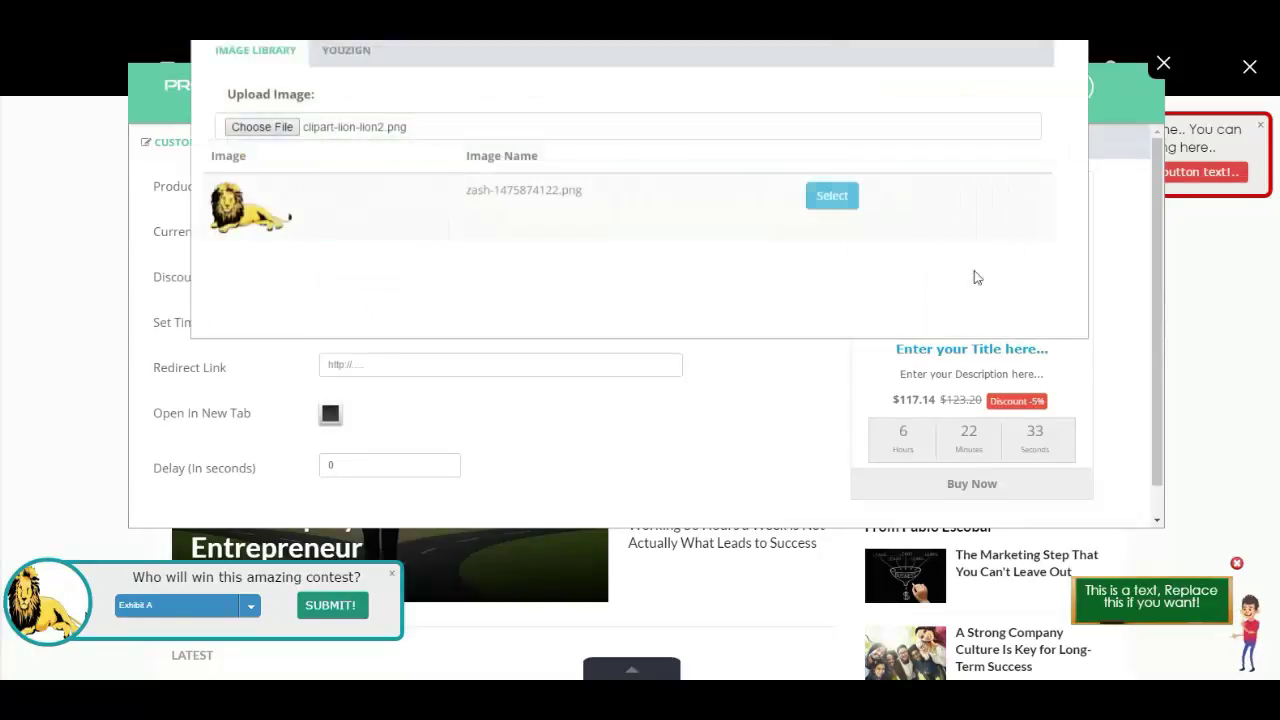
{"action": "left_click", "coordinate": [834, 290]}
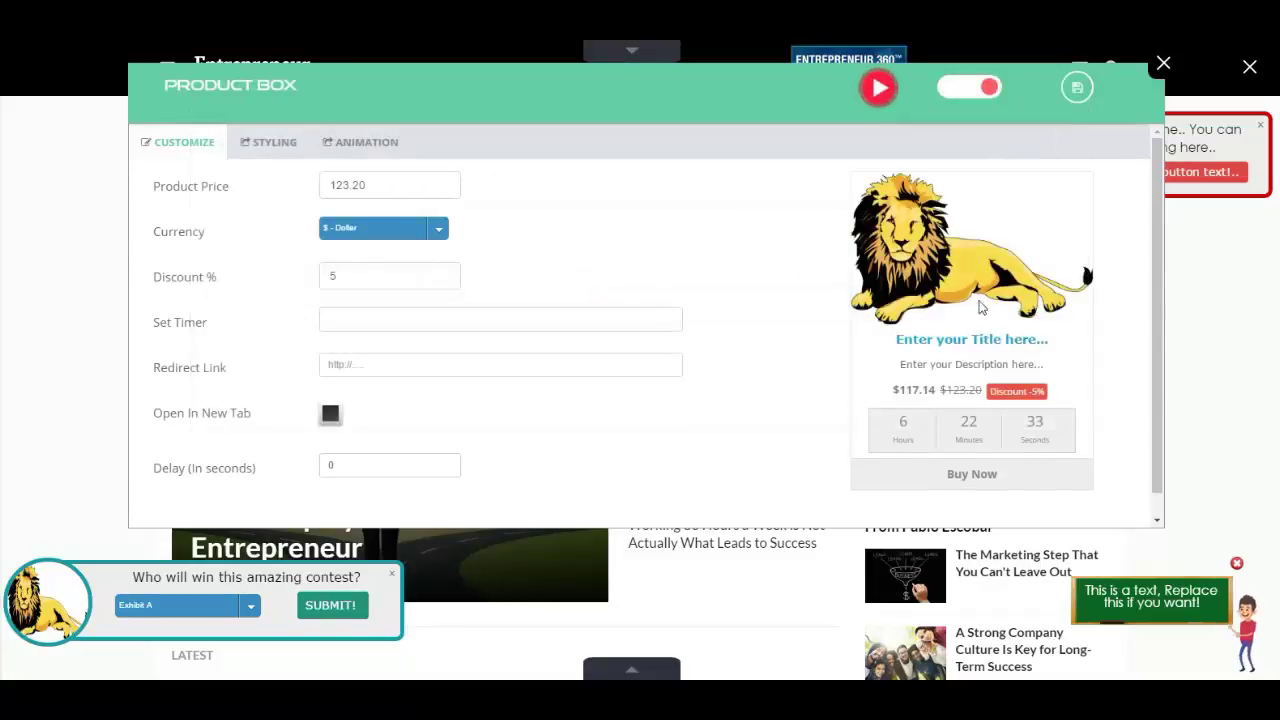
Set the product title to "This is a lion" and the description to "Want to get one delivered to you? Order NOW!"
{"action": "left_click", "coordinate": [978, 340]}
{"action": "type", "text": "Th"}
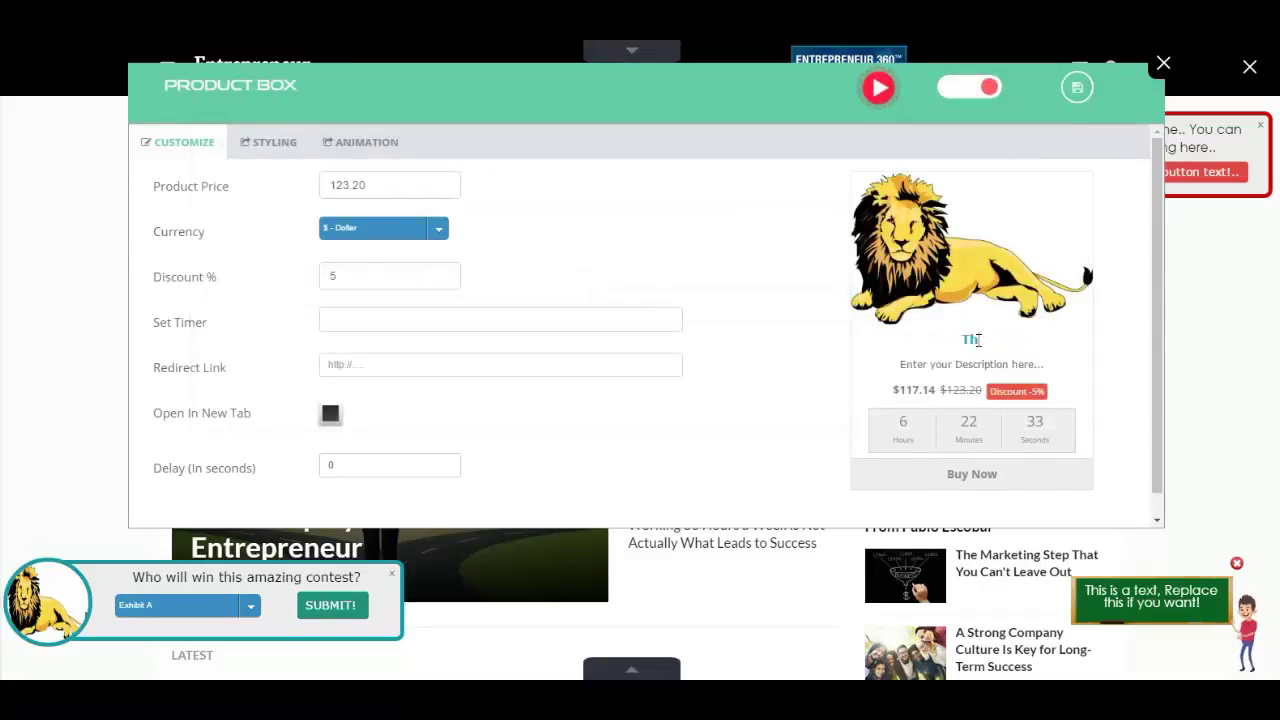
{"action": "type", "text": "is is a lion"}
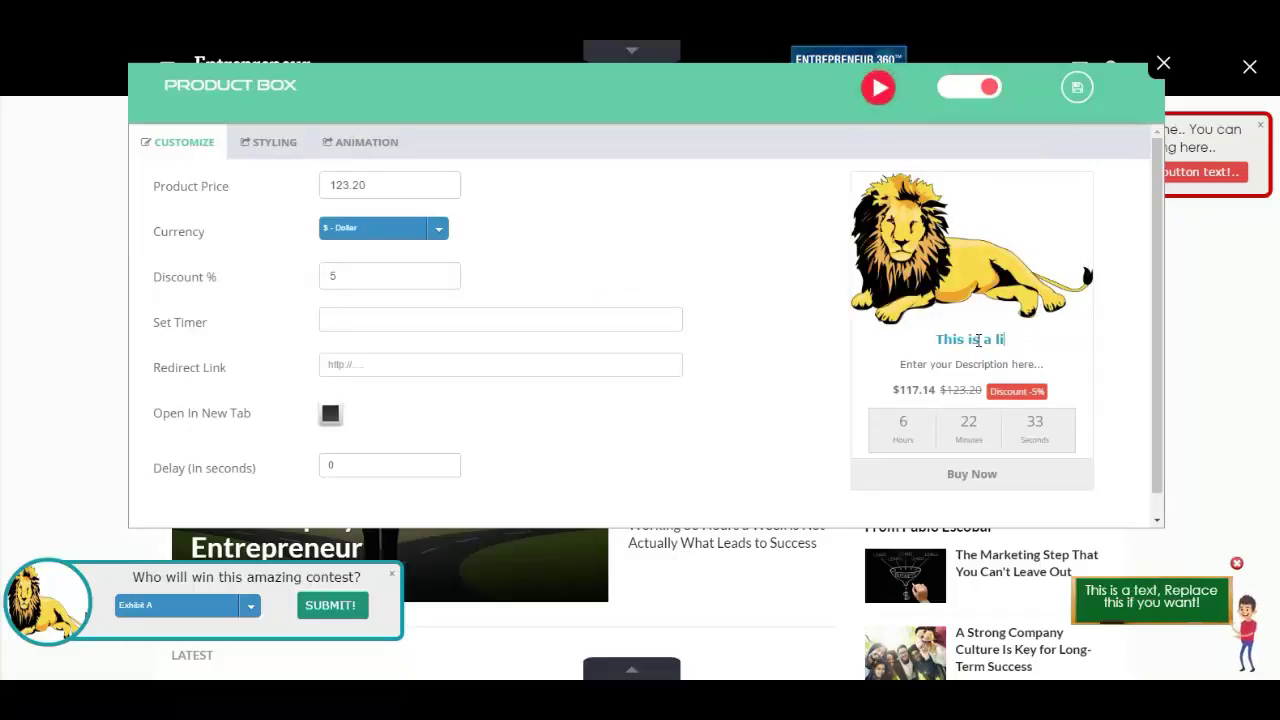
{"action": "left_click", "coordinate": [973, 366]}
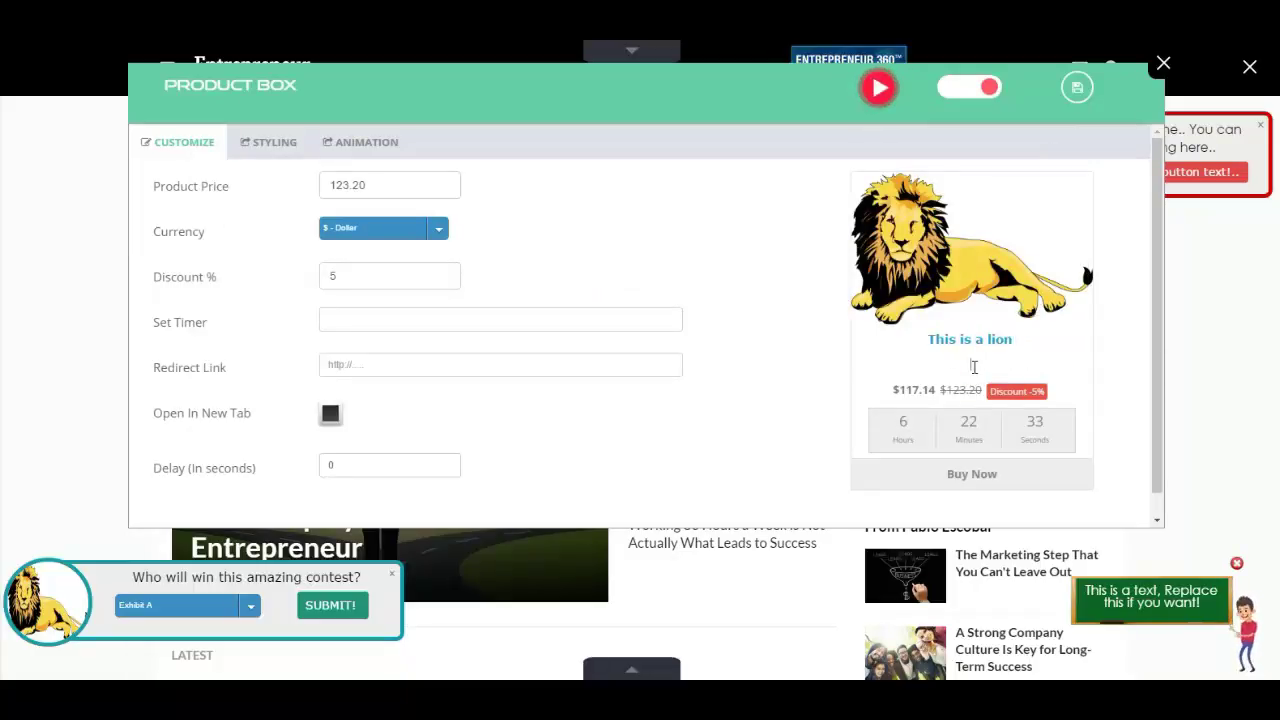
{"action": "type", "text": "Want to get "}
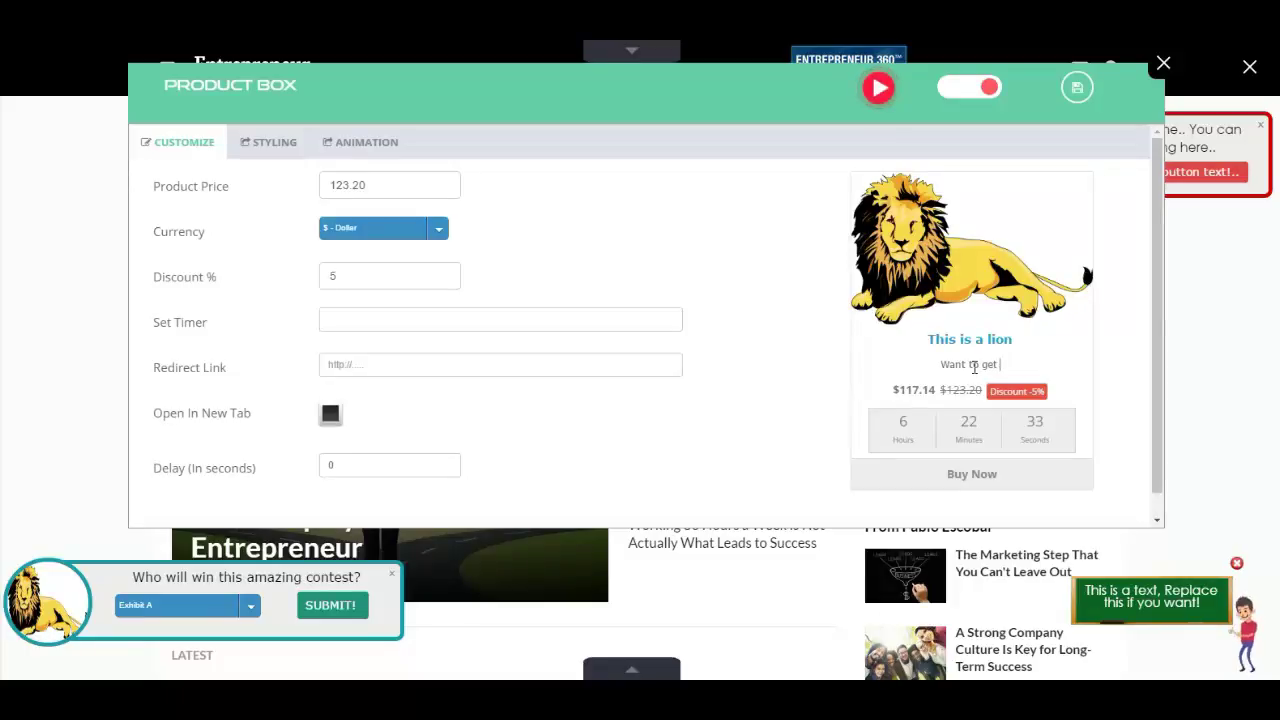
{"action": "type", "text": "one del"}
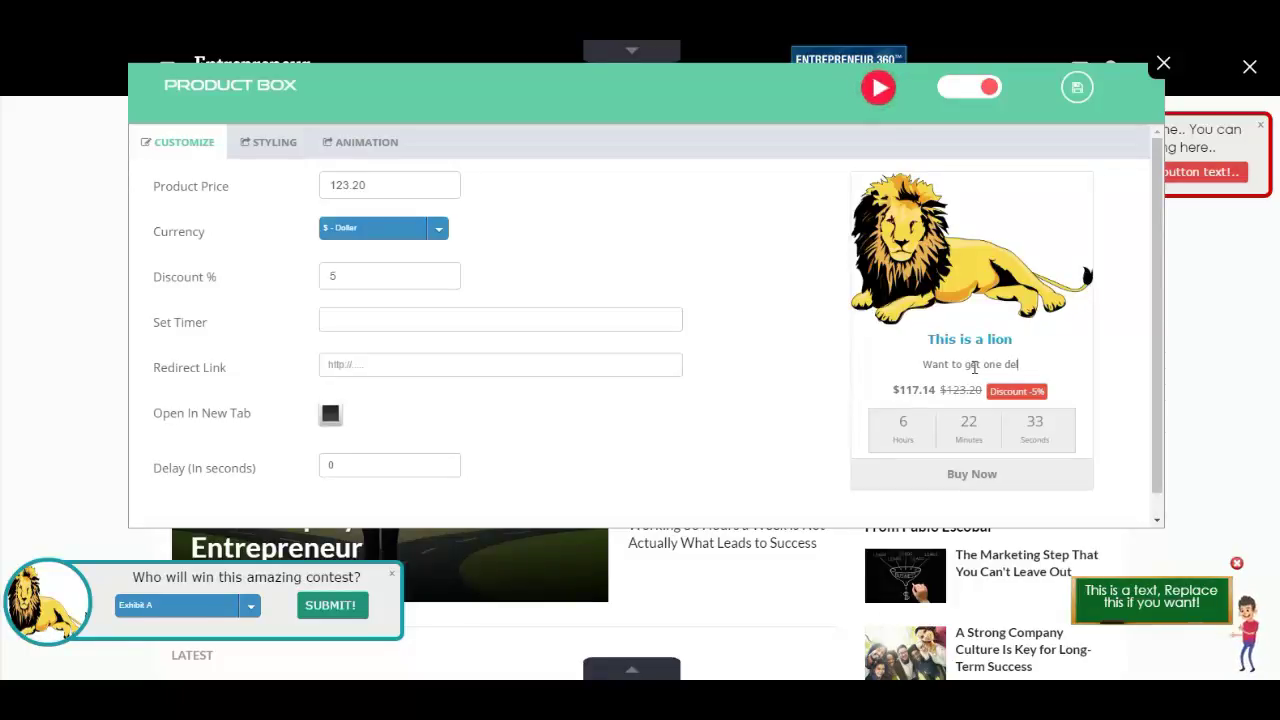
{"action": "type", "text": "ivered "}
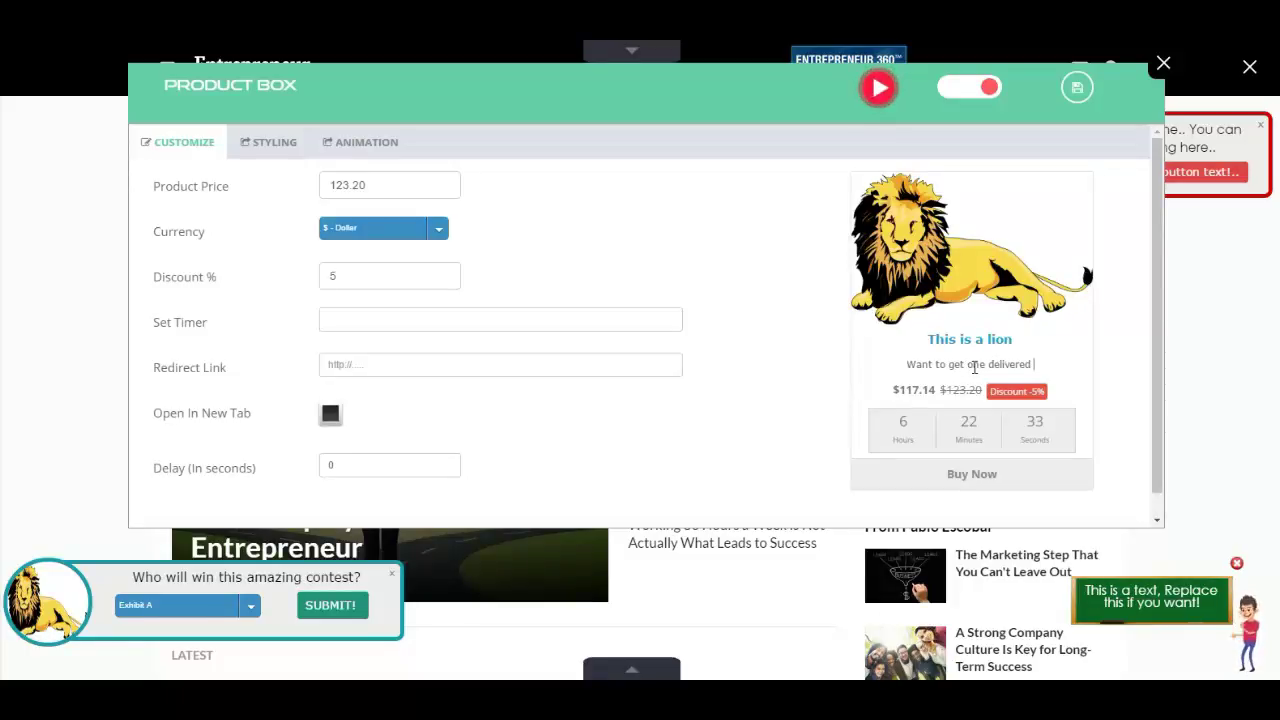
{"action": "type", "text": "to you? "}
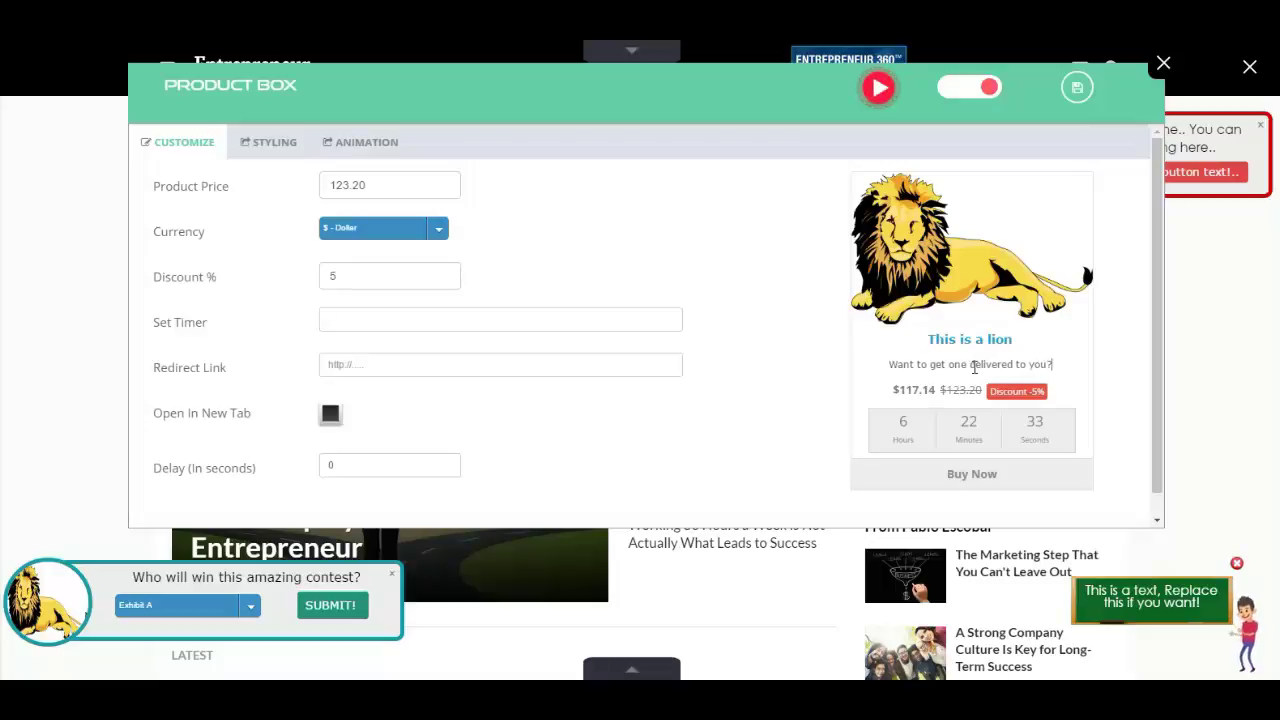
{"action": "type", "text": "Order NOW!"}
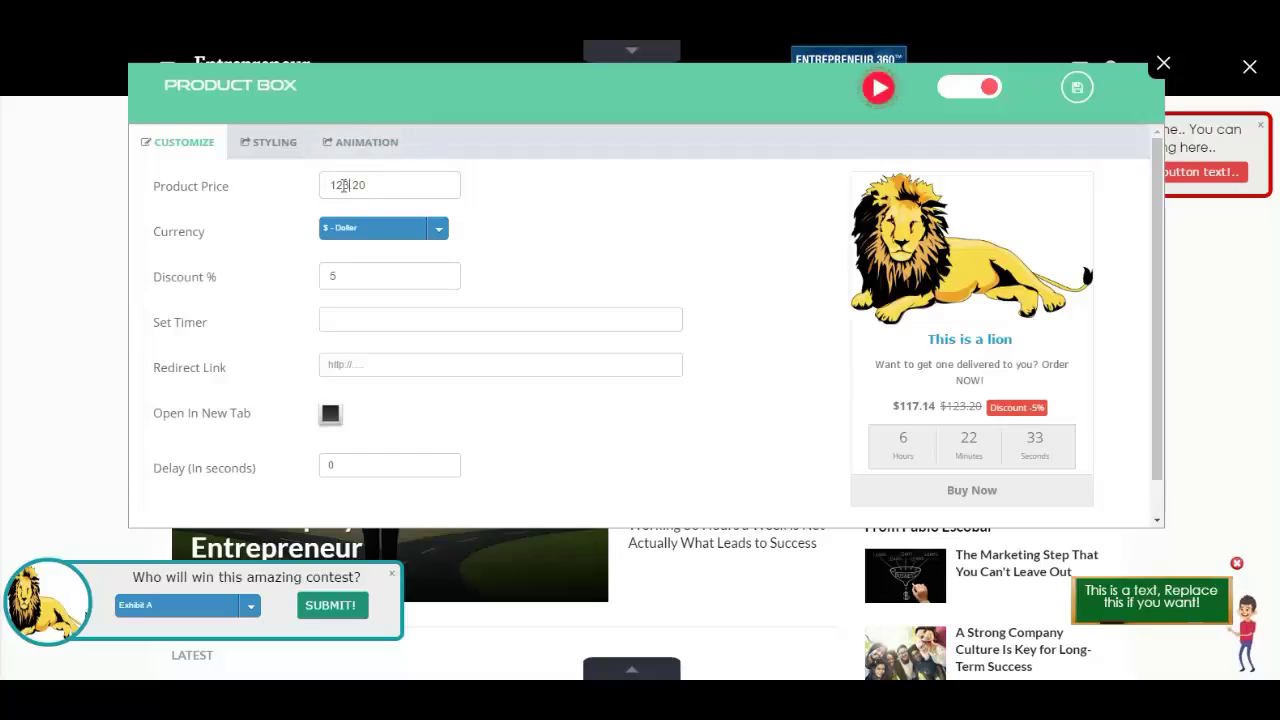
Set the product price to 99.20, keep the currency at Dollar, and set the discount to 15%
{"action": "left_click_drag", "start_coordinate": [343, 185], "coordinate": [328, 187]}
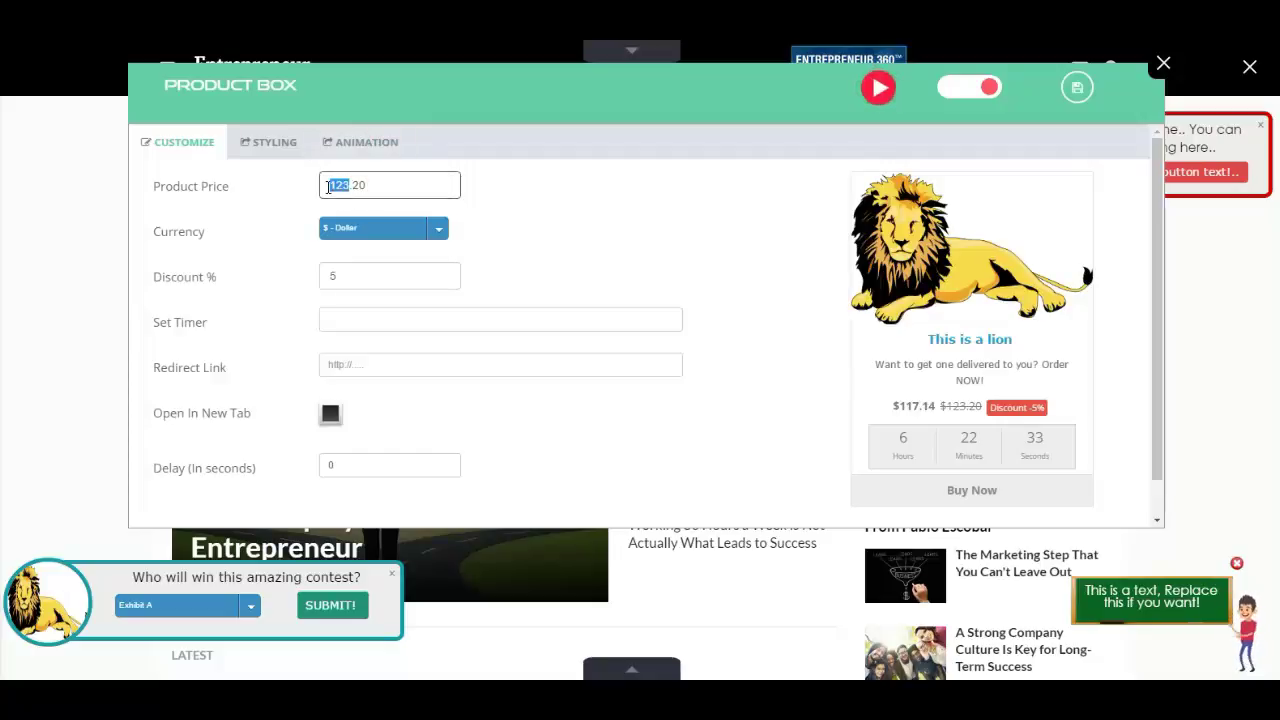
{"action": "type", "text": "99"}
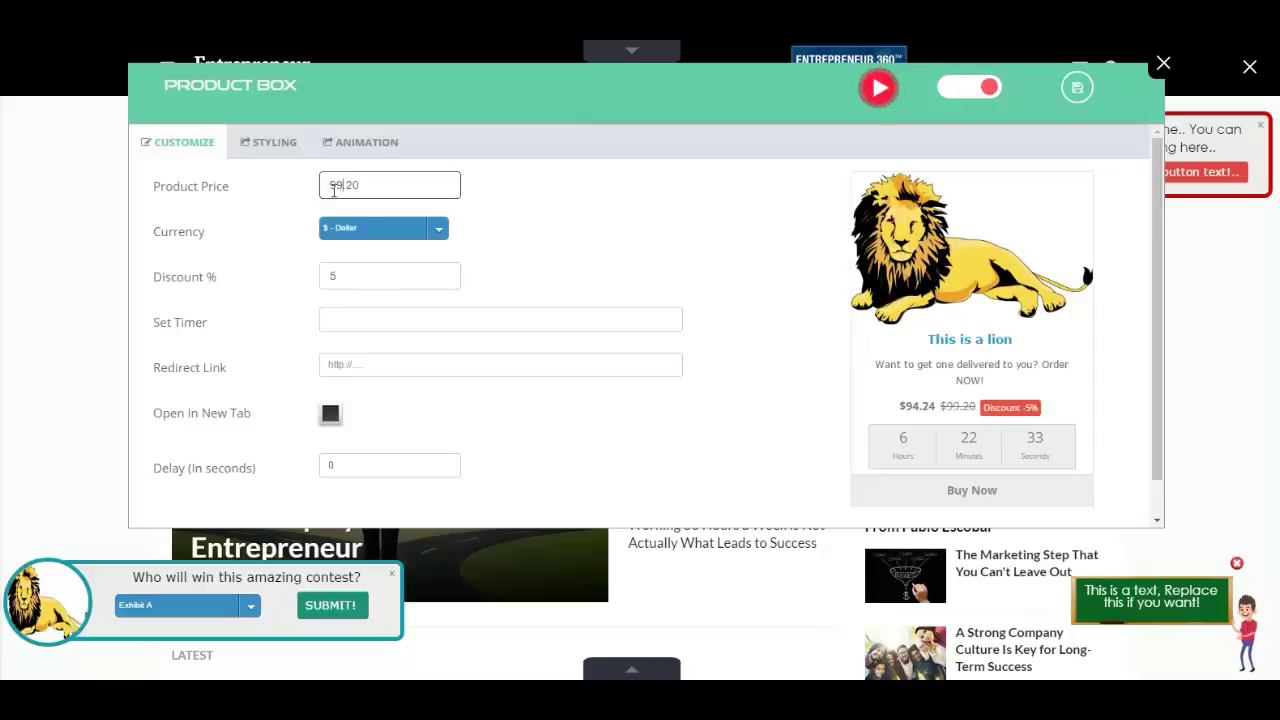
{"action": "left_click", "coordinate": [373, 236]}
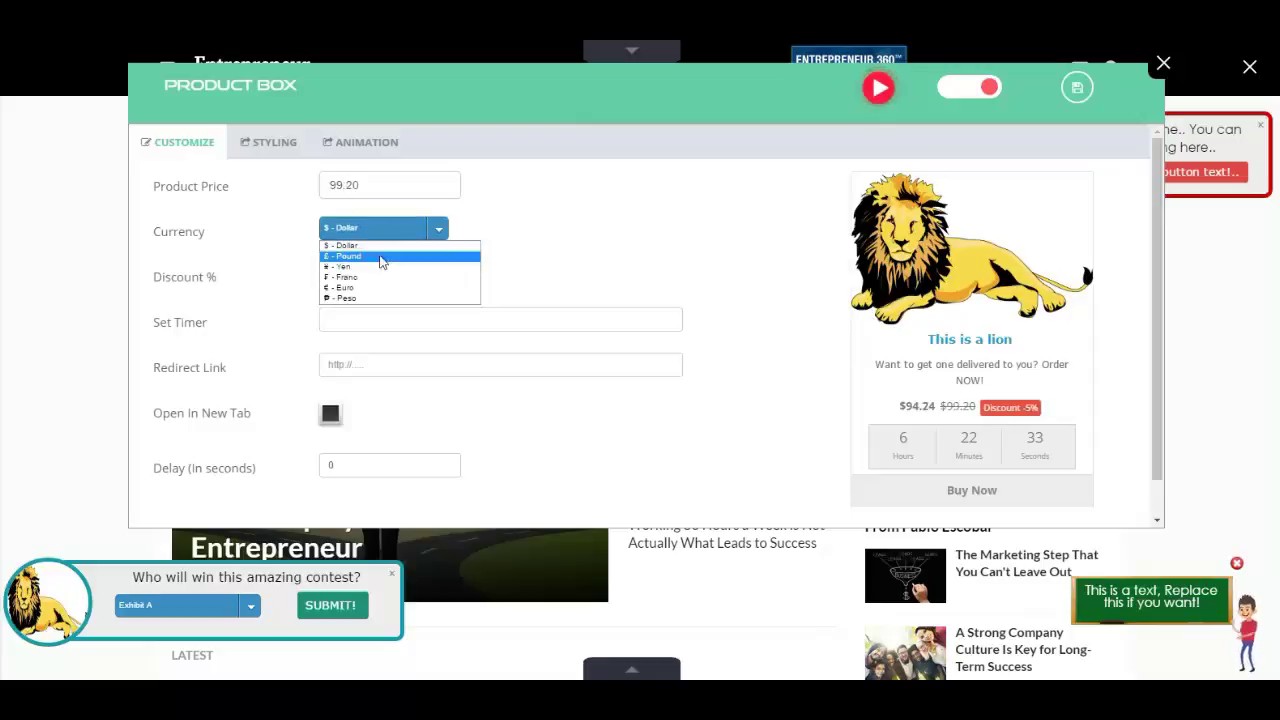
{"action": "left_click", "coordinate": [514, 234]}
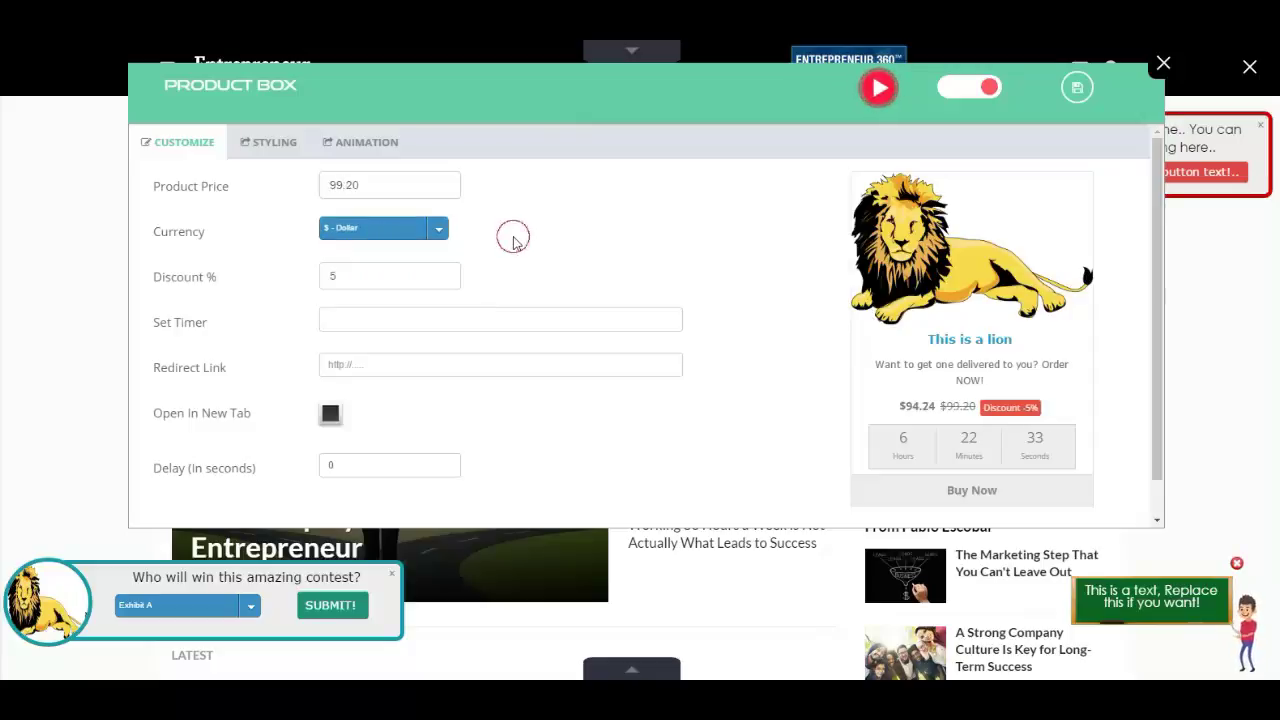
{"action": "left_click", "coordinate": [410, 273]}
{"action": "key", "text": "BackSpace"}
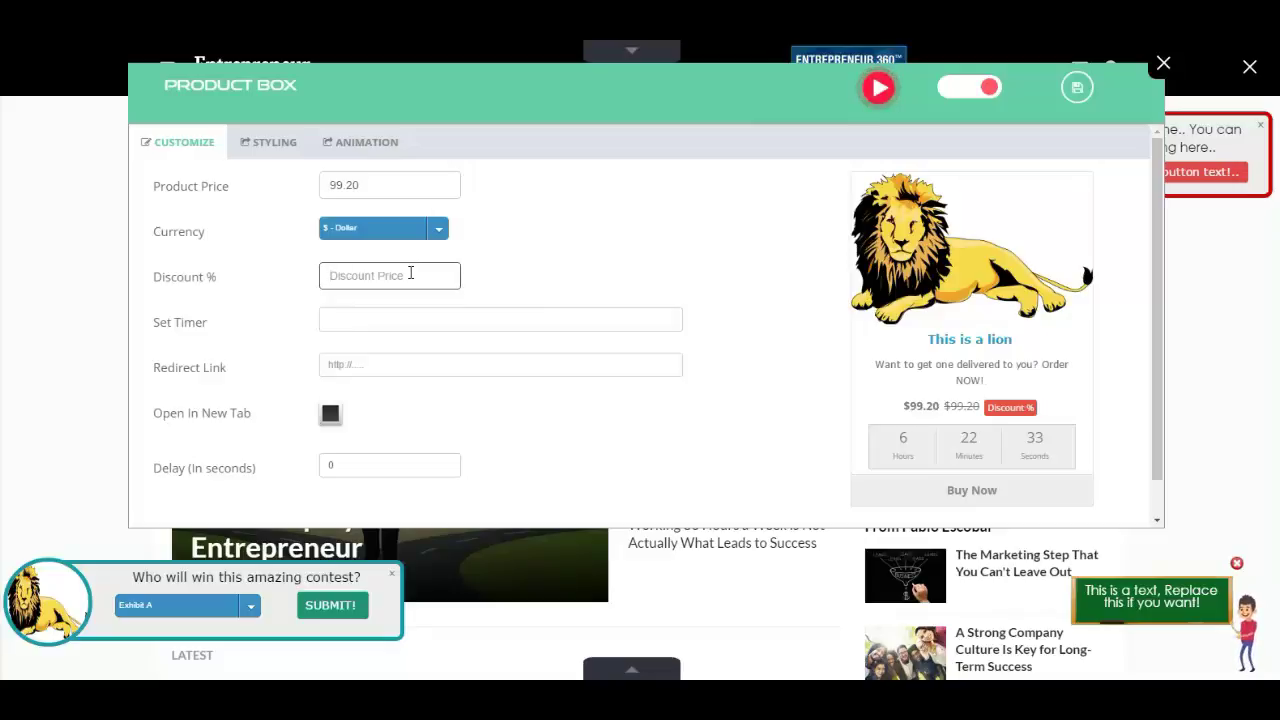
{"action": "type", "text": "15"}
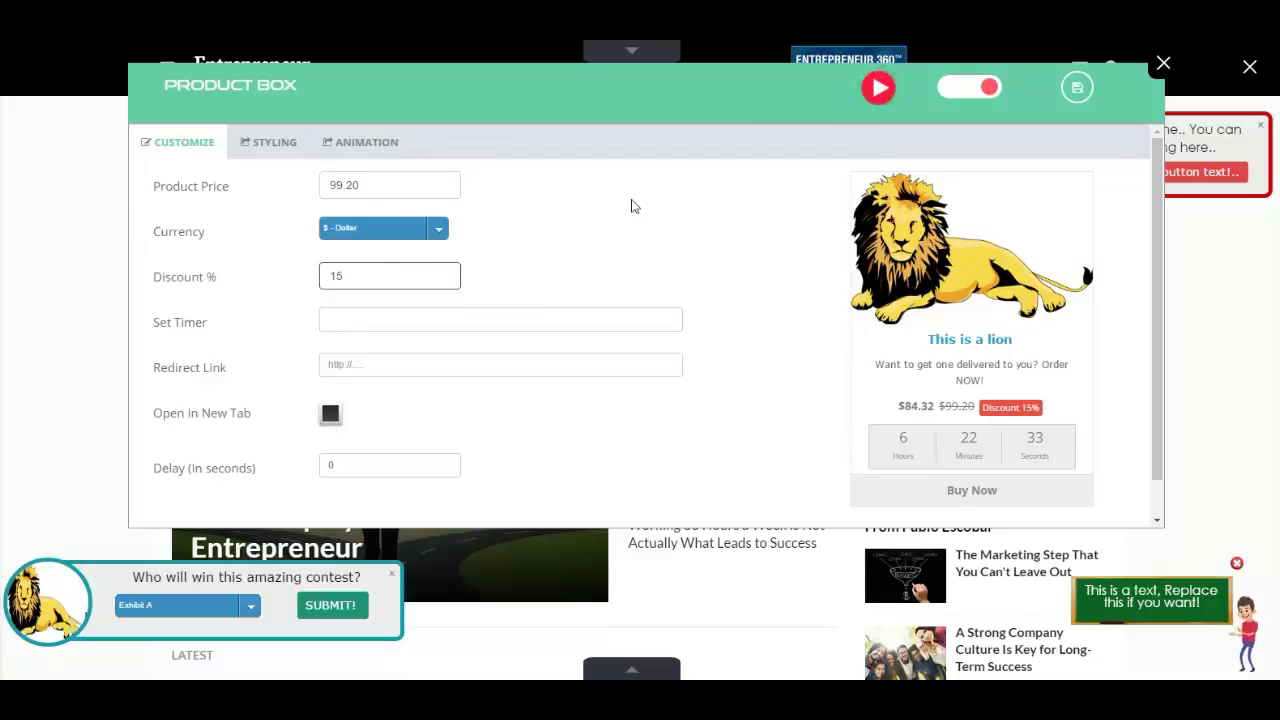
{"action": "left_click", "coordinate": [610, 225]}
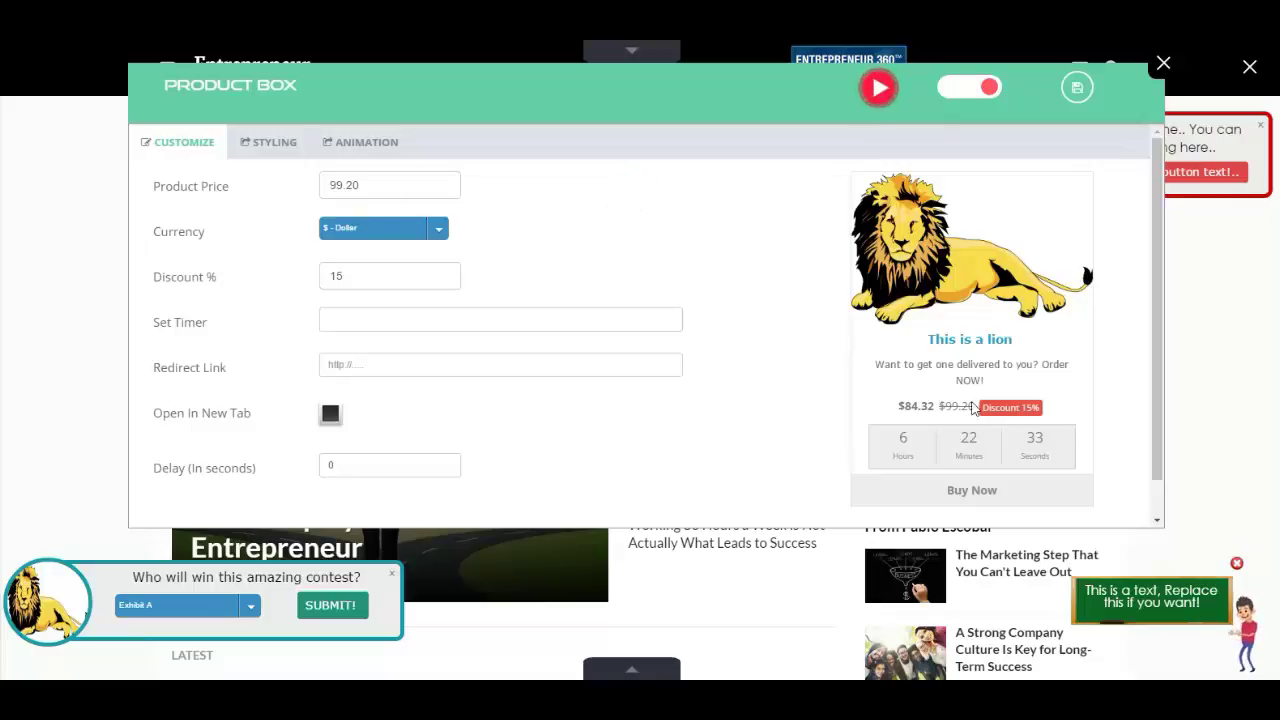
{"action": "left_click", "coordinate": [464, 318]}
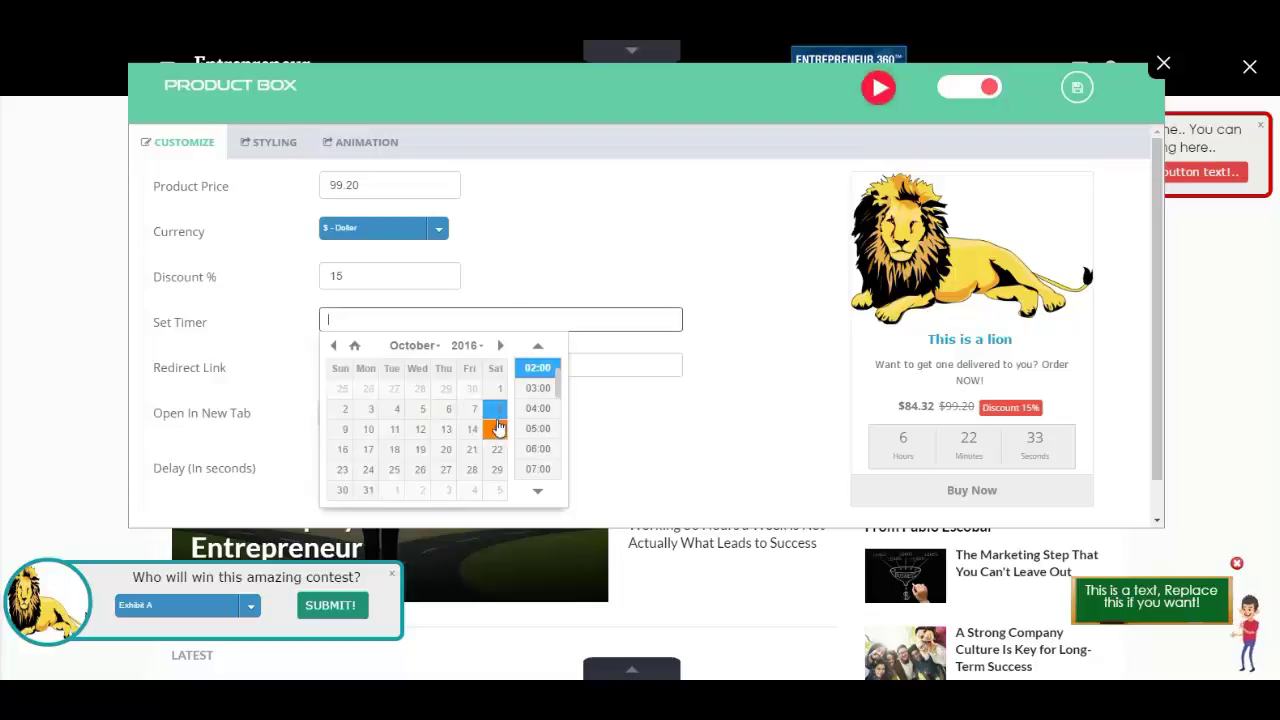
{"action": "left_click", "coordinate": [451, 455]}
{"action": "left_click", "coordinate": [537, 449]}
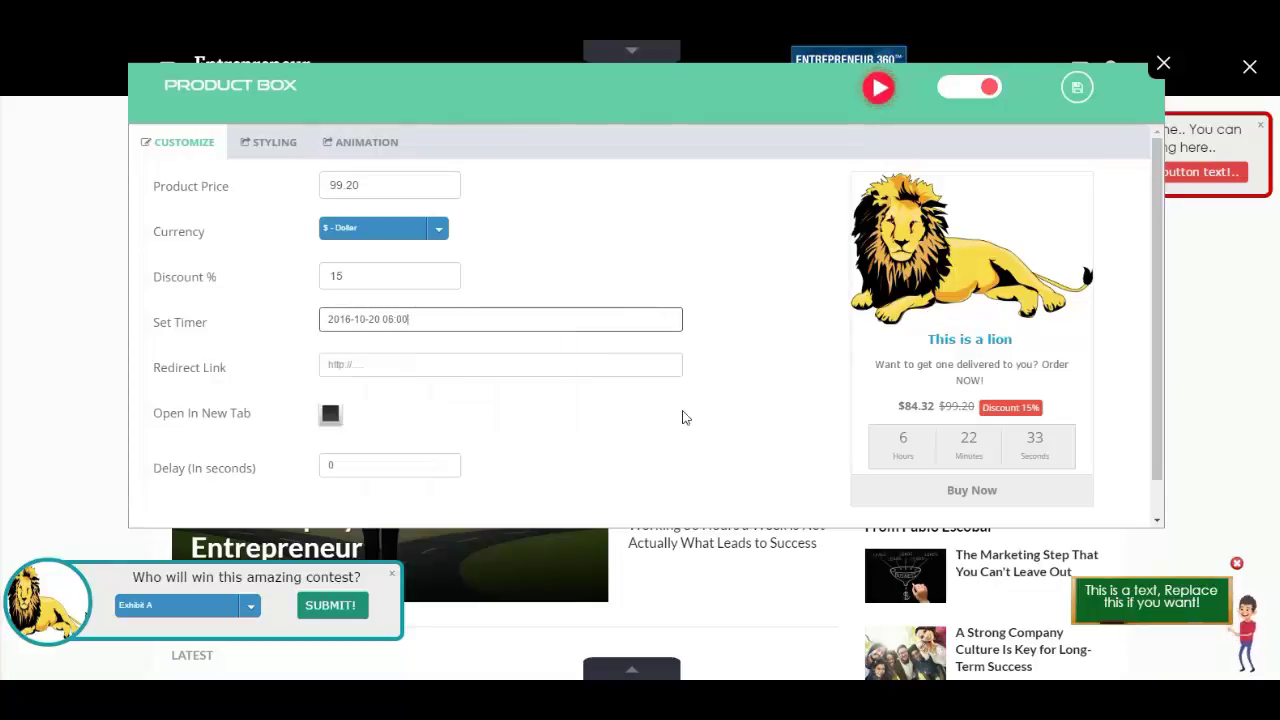
{"action": "left_click", "coordinate": [425, 370]}
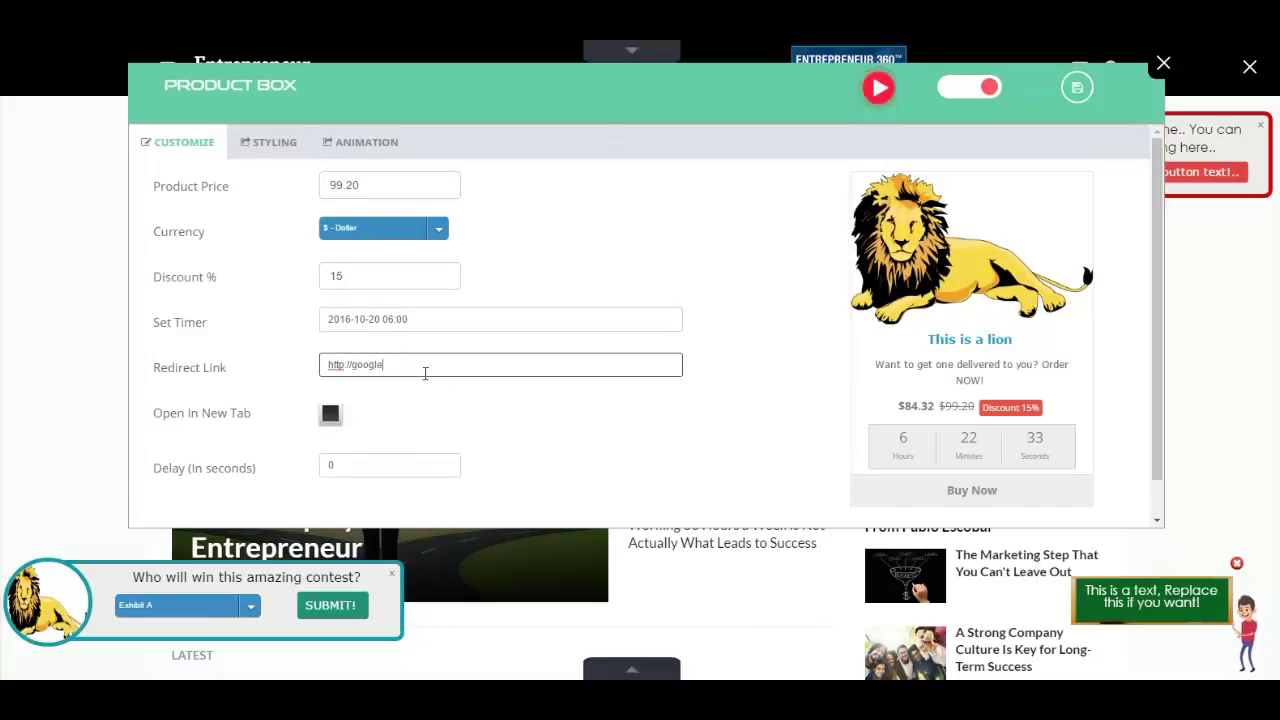
Change the product box's buy button text to "Grab it today!"
{"action": "left_click", "coordinate": [980, 491]}
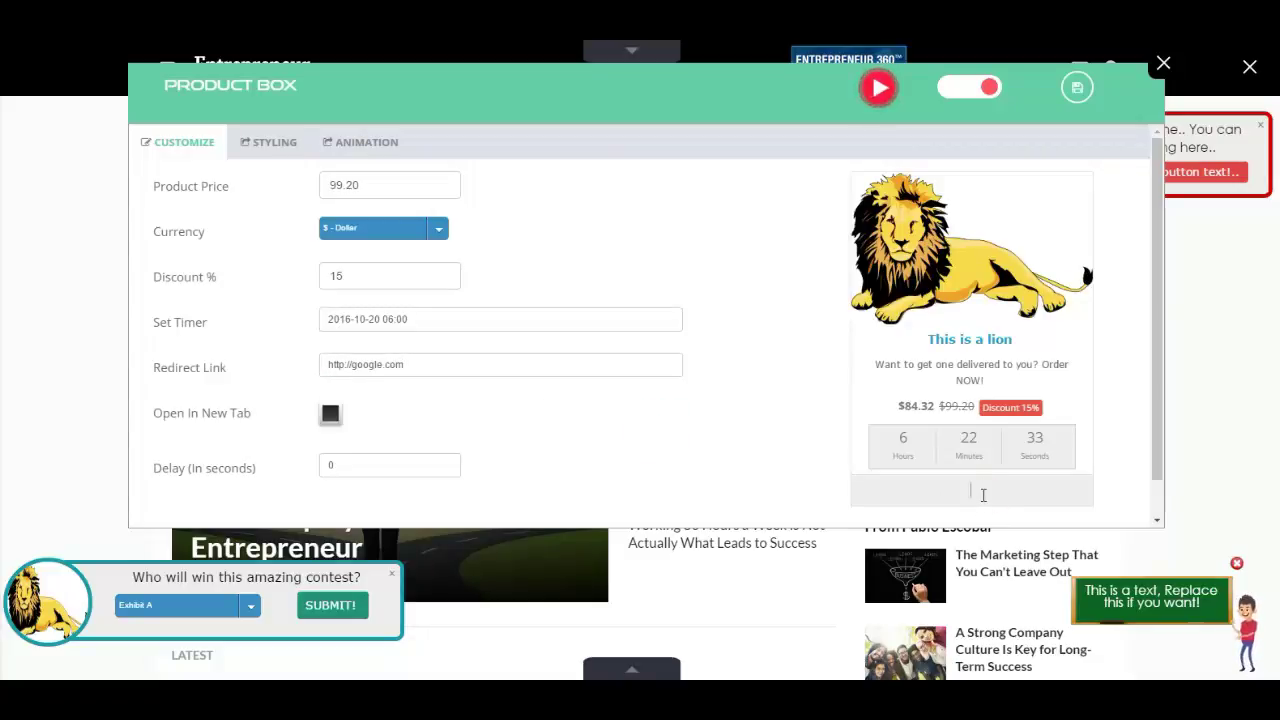
{"action": "type", "text": "Grab it"}
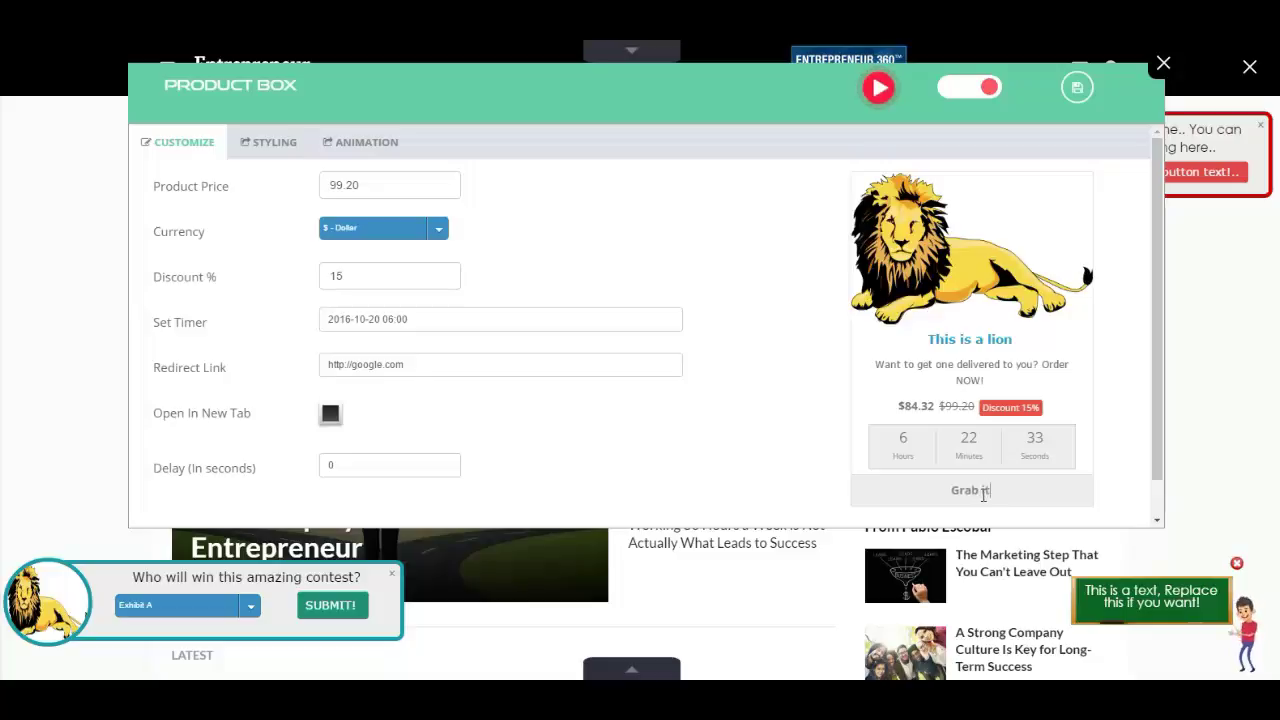
{"action": "type", "text": " today!"}
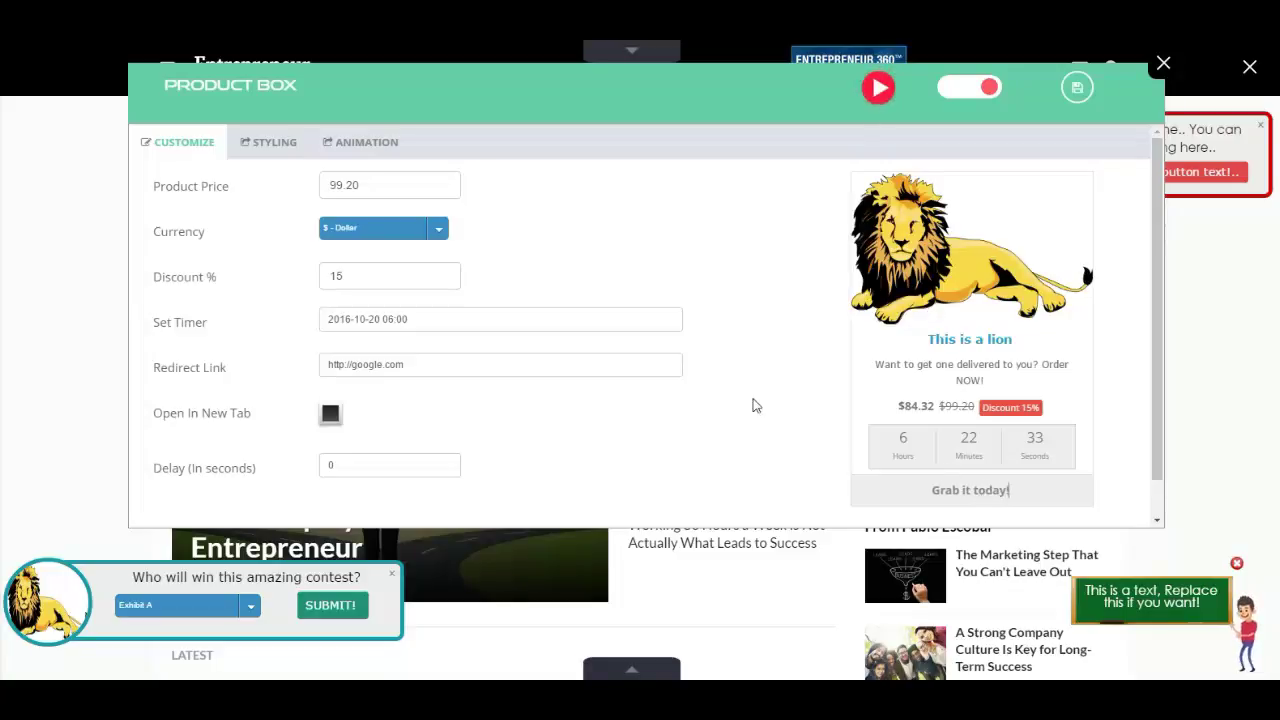
Make the product link open in a new tab and set the box's delay to 5 seconds
{"action": "left_click", "coordinate": [330, 413]}
{"action": "left_click", "coordinate": [364, 463]}
{"action": "key", "text": "BackSpace"}
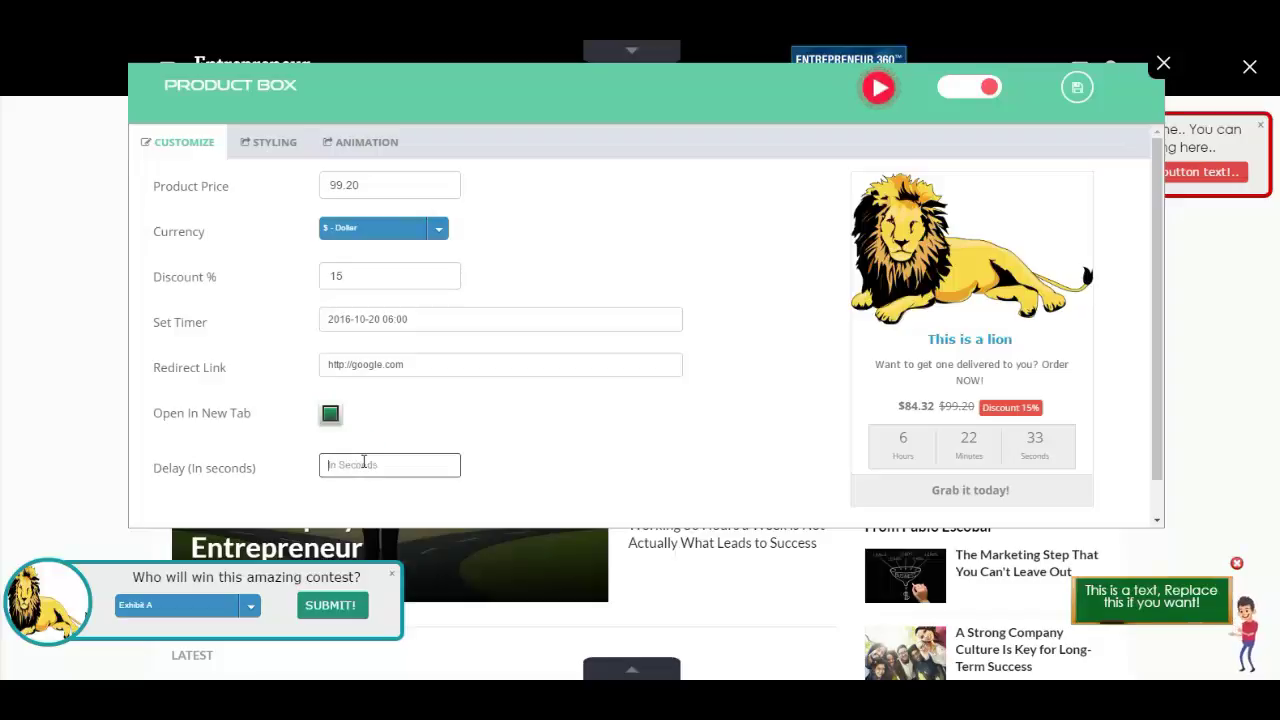
{"action": "type", "text": "5"}
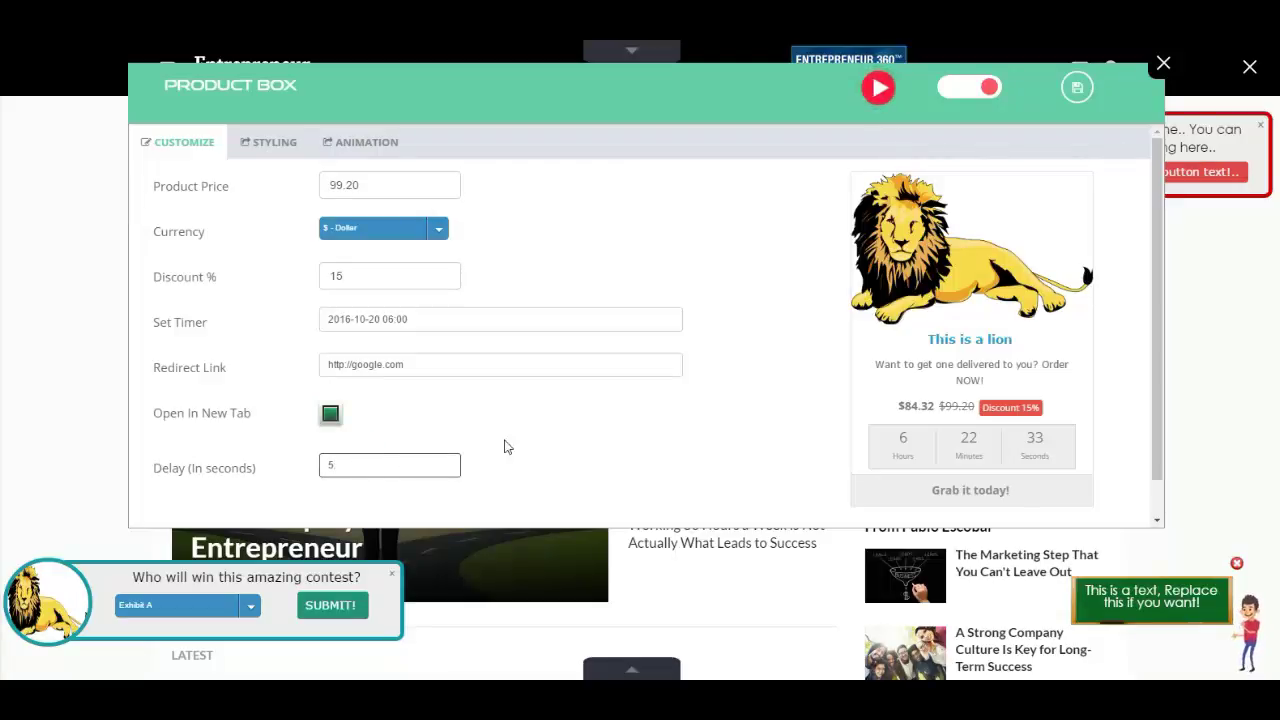
Review the product box's styling and animation settings, then activate and save the element
{"action": "left_click", "coordinate": [279, 150]}
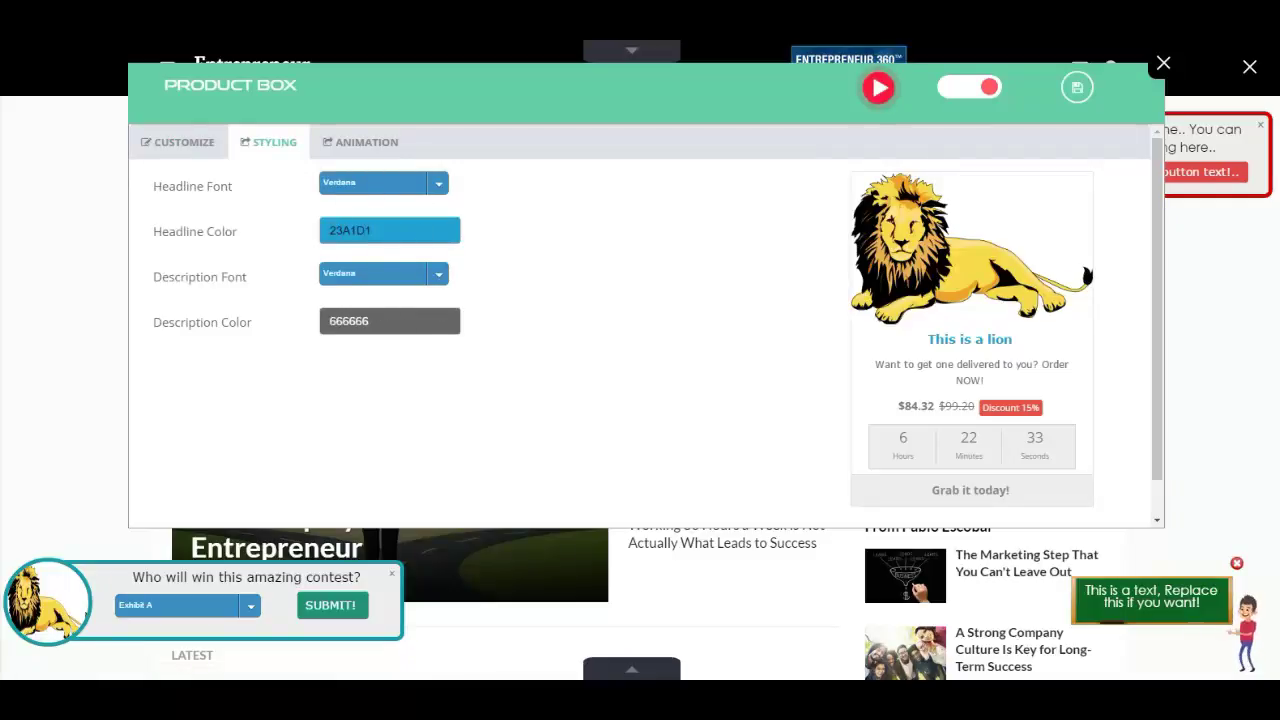
{"action": "left_click", "coordinate": [369, 143]}
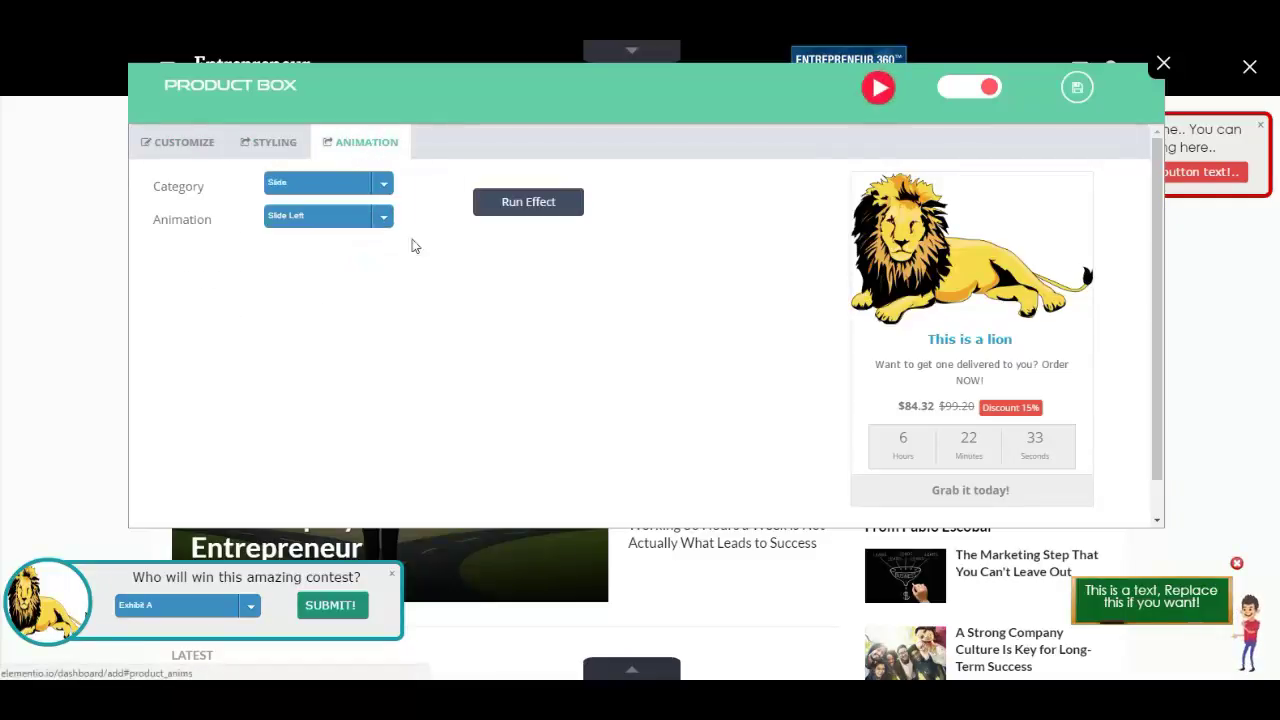
{"action": "left_click", "coordinate": [985, 88]}
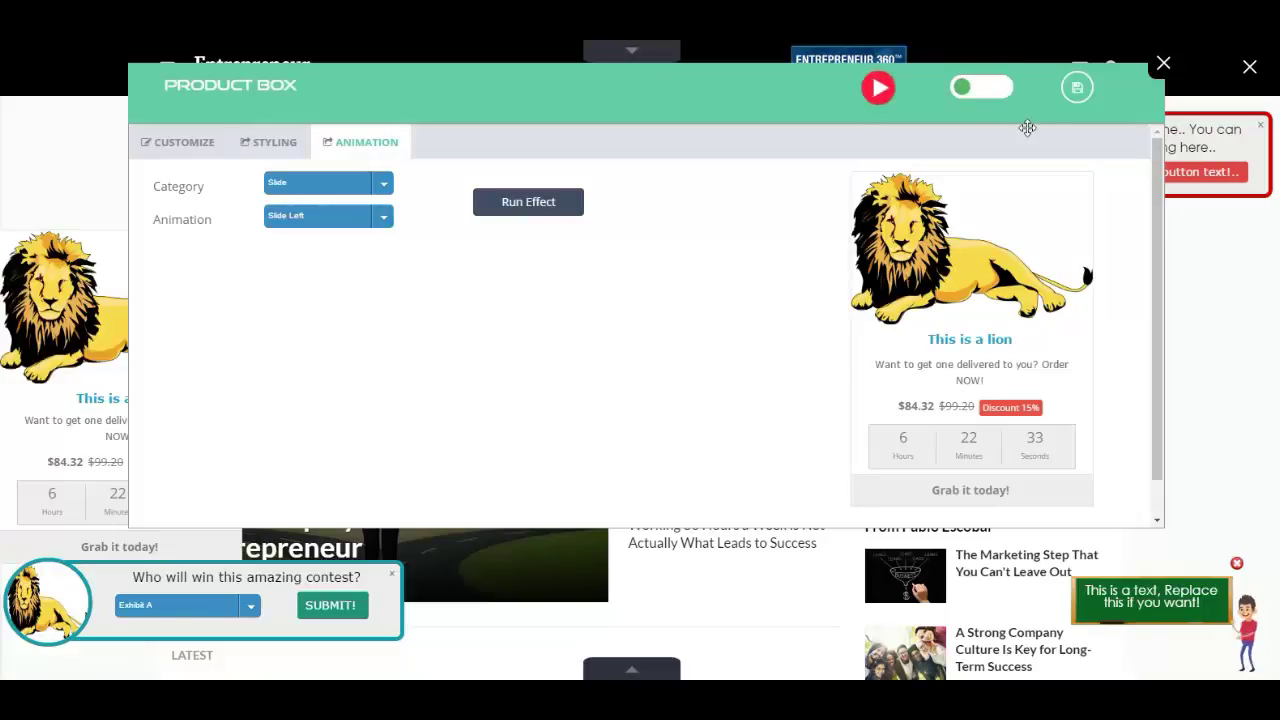
{"action": "left_click", "coordinate": [1077, 87]}
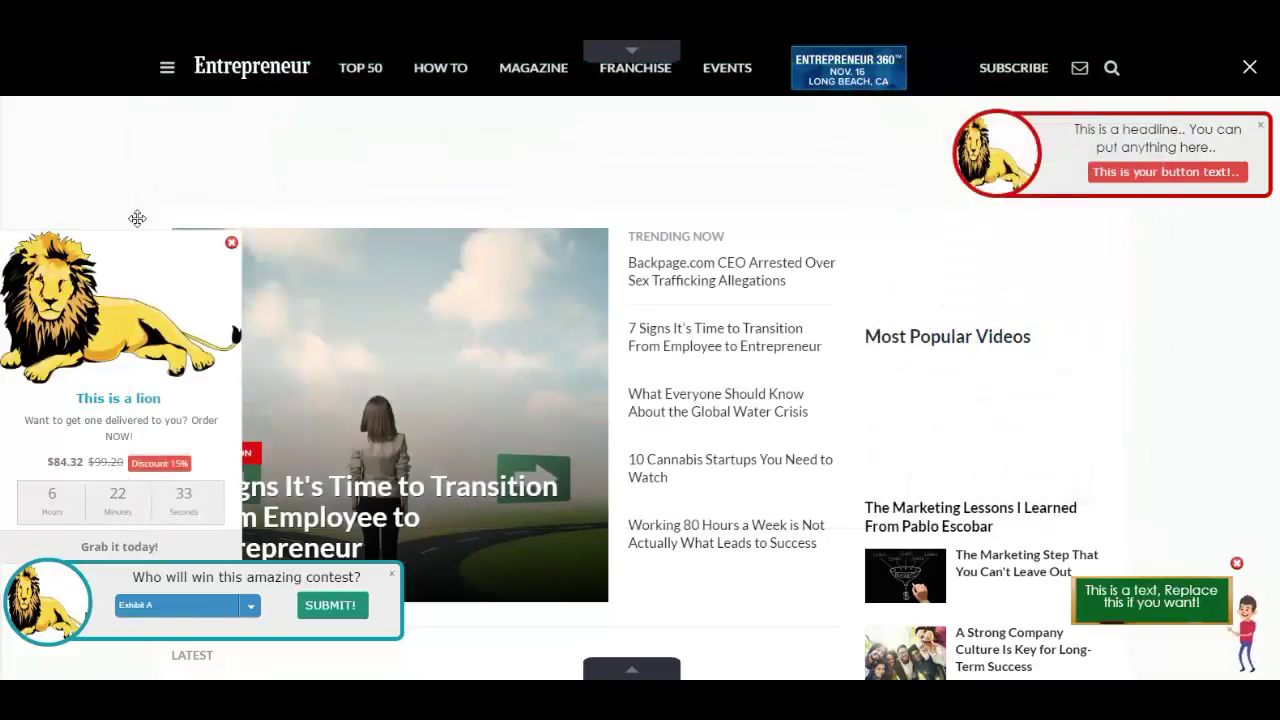
Move the product box up so it sits above the poll box, then clear all elements from the page
{"action": "left_click_drag", "start_coordinate": [134, 256], "coordinate": [142, 197]}
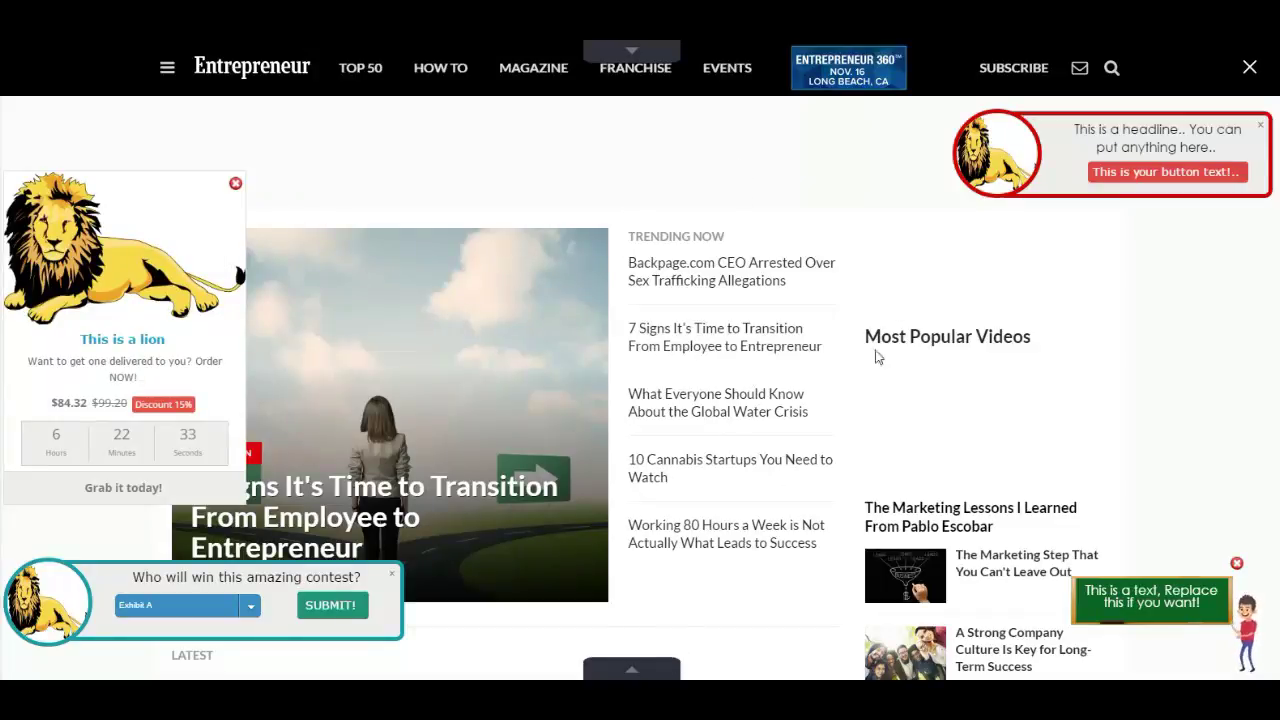
{"action": "left_click", "coordinate": [636, 670]}
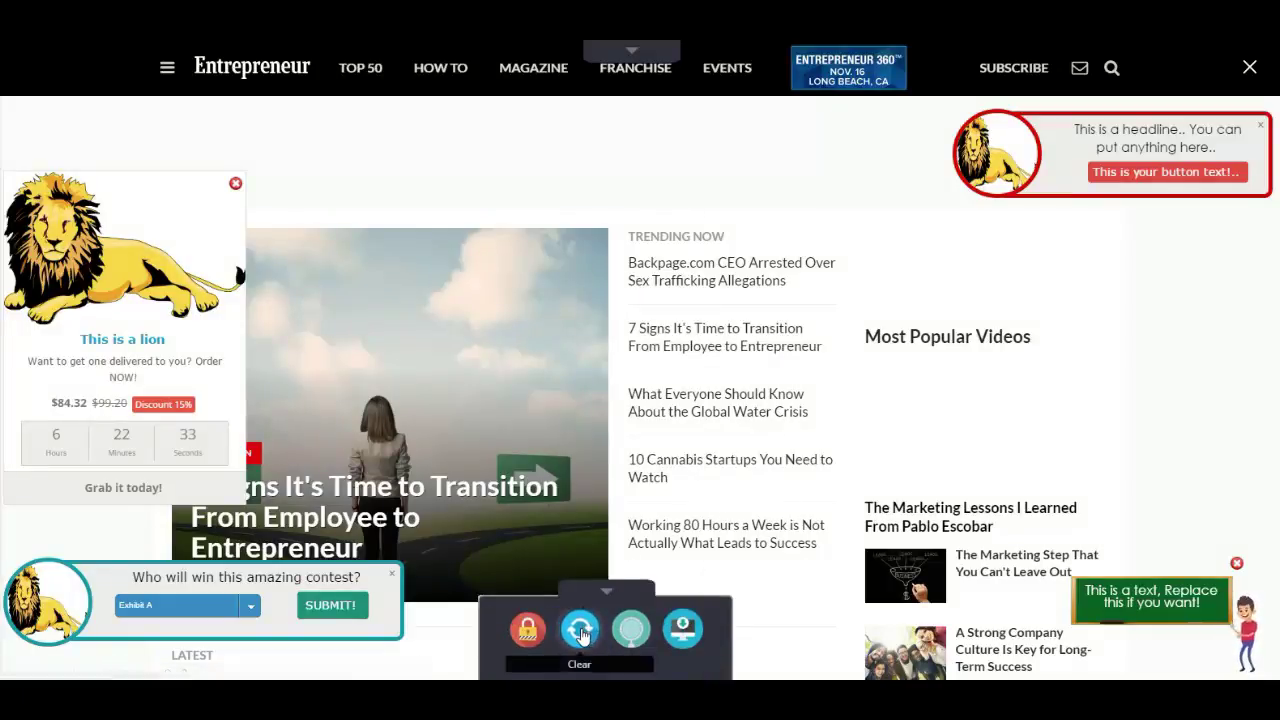
{"action": "left_click", "coordinate": [581, 642]}
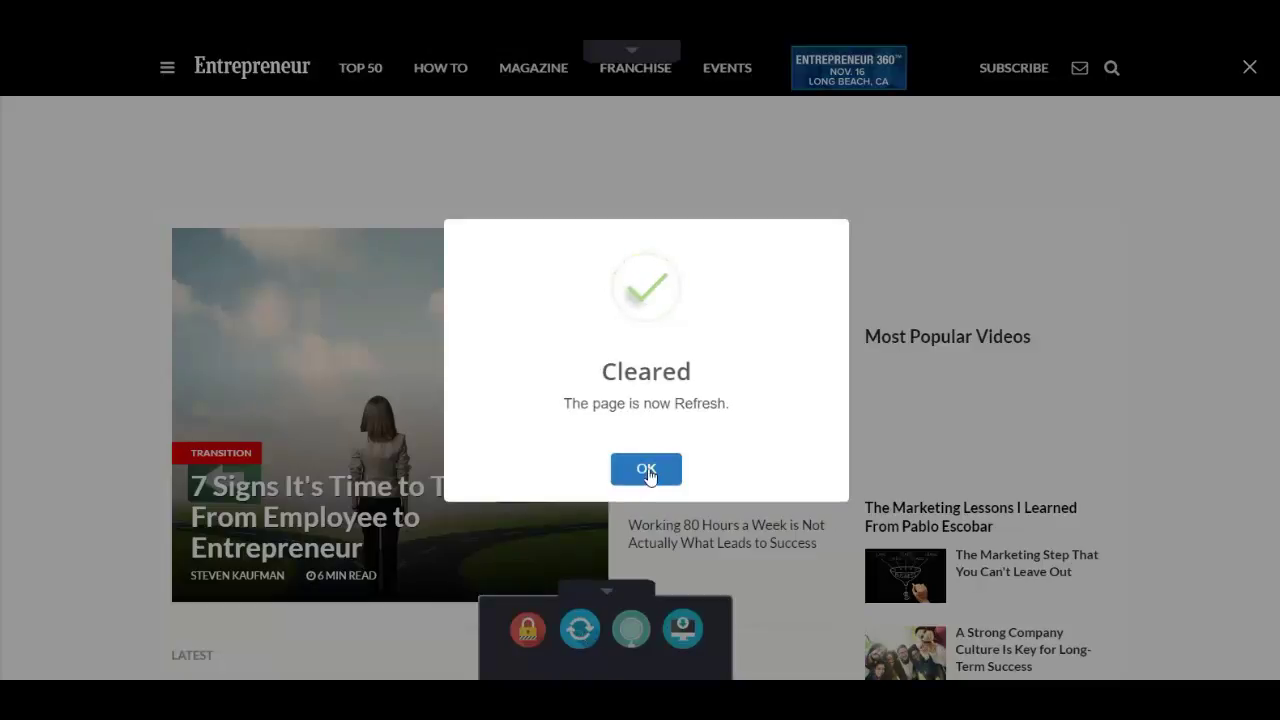
{"action": "left_click", "coordinate": [646, 470]}
{"action": "left_click", "coordinate": [612, 596]}
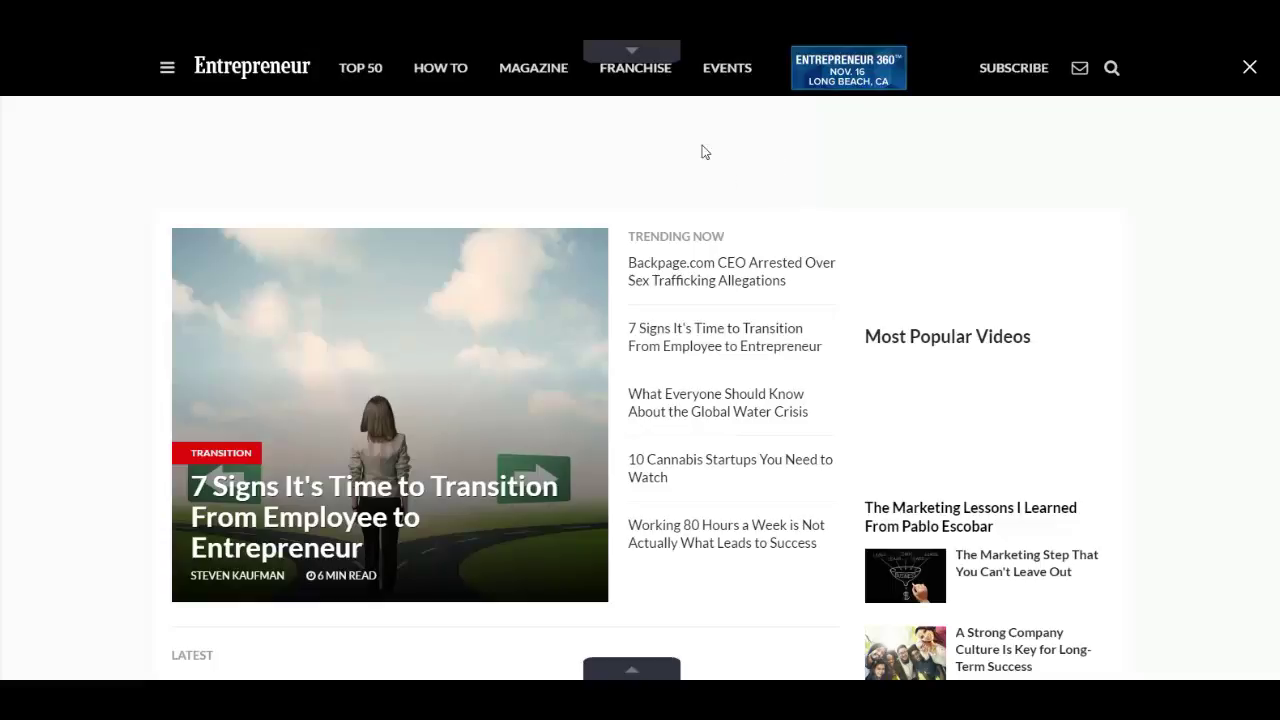
Add a video box element and open the "Sucker for Pain" video on YouTube in a separate browser tab
{"action": "left_click", "coordinate": [628, 50]}
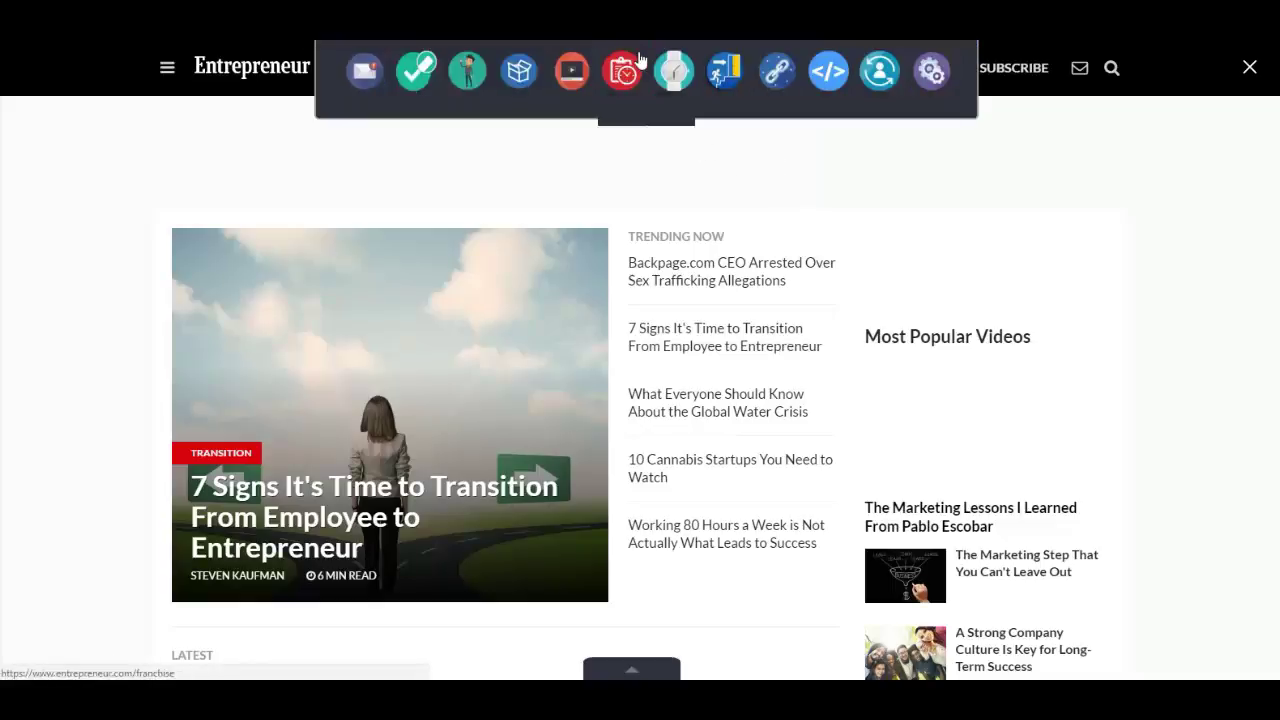
{"action": "left_click", "coordinate": [572, 70]}
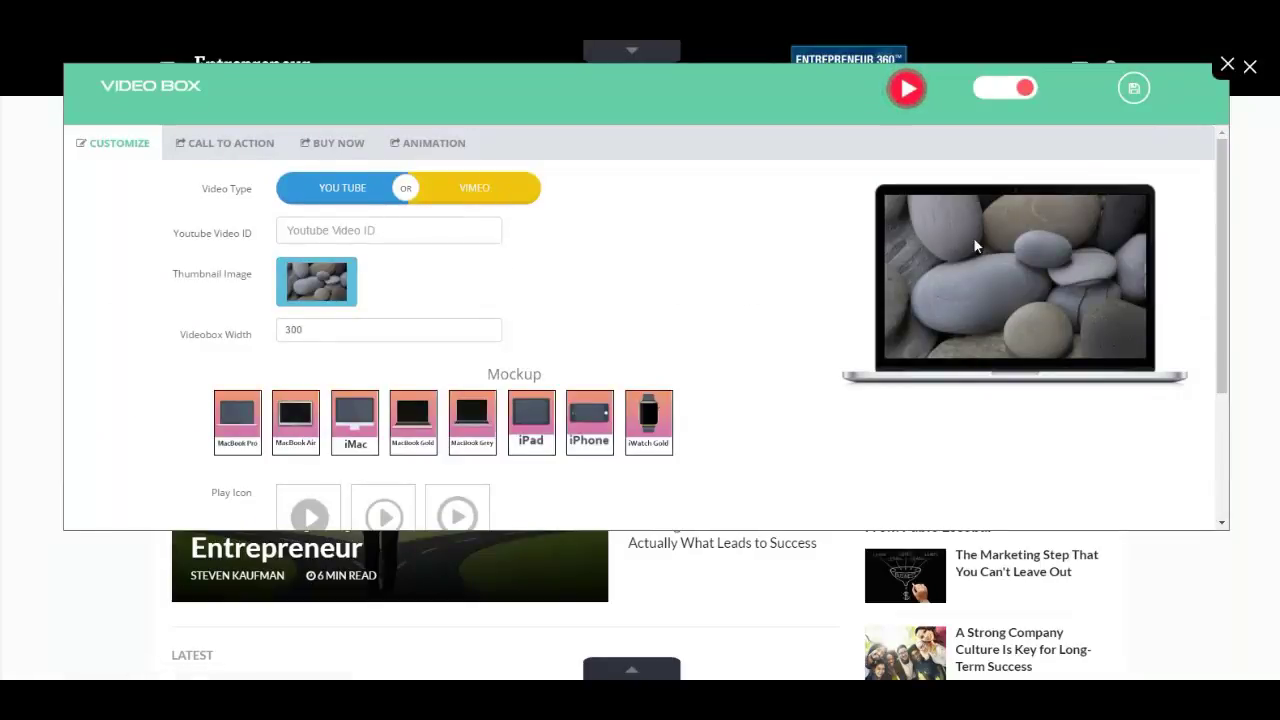
{"action": "left_click_drag", "start_coordinate": [1217, 179], "coordinate": [1219, 212]}
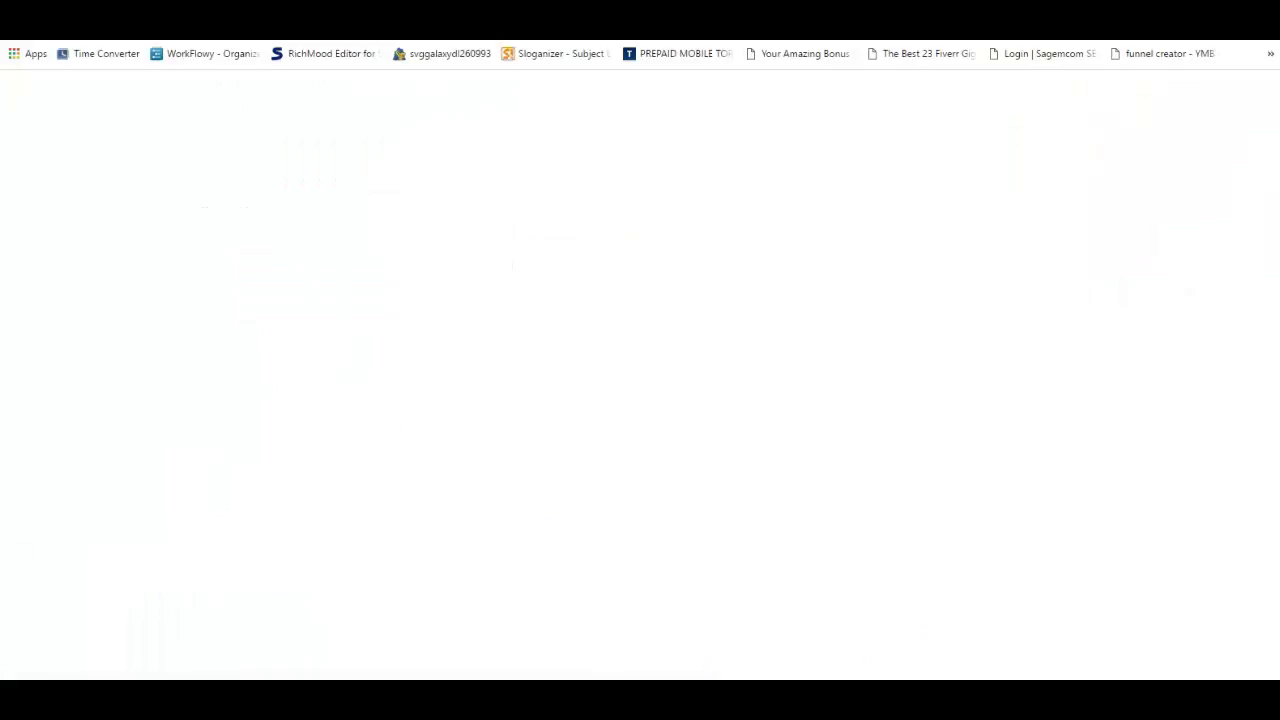
{"action": "type", "text": "you"}
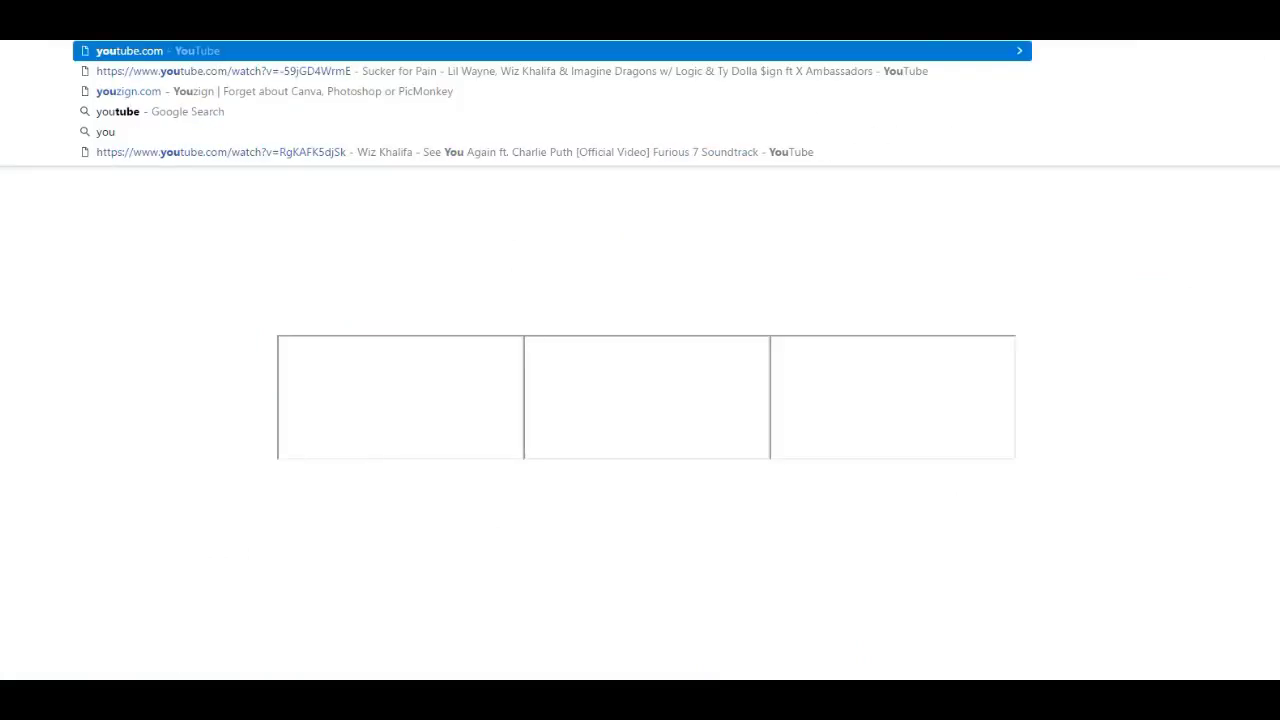
{"action": "key", "text": "Down"}
{"action": "key", "text": "Return"}
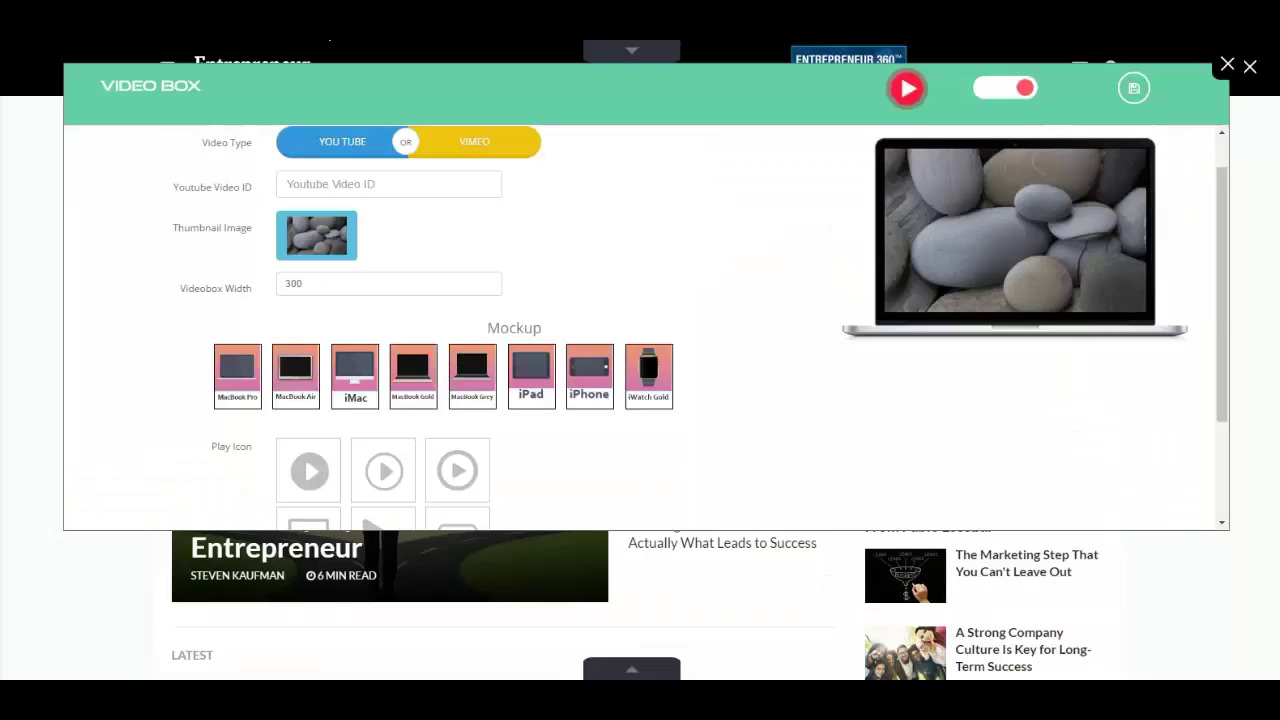
Paste the video's URL as the video box's YouTube video ID and trim it to -59jGD4WrmE
{"action": "left_click", "coordinate": [368, 184]}
{"action": "type", "text": "https://www.youtube.com/watch?v=-59jGD4WrmE"}
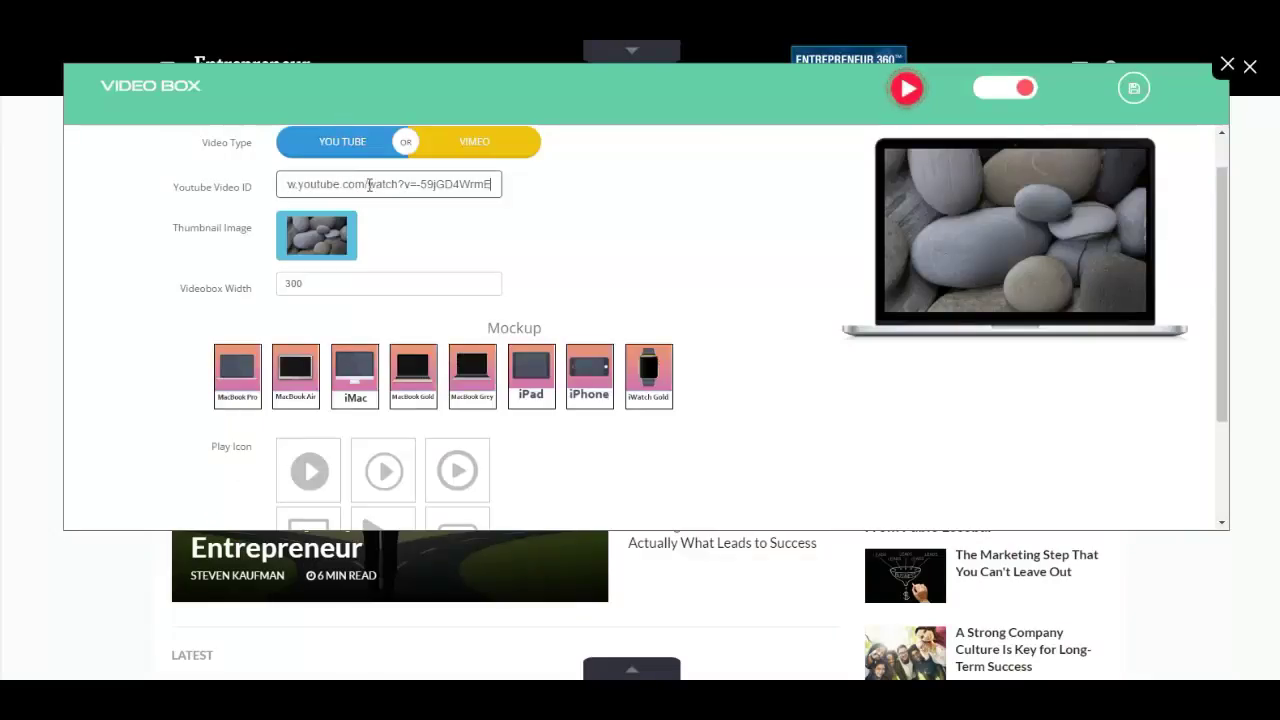
{"action": "left_click", "coordinate": [424, 193]}
{"action": "left_click_drag", "start_coordinate": [287, 185], "coordinate": [258, 192]}
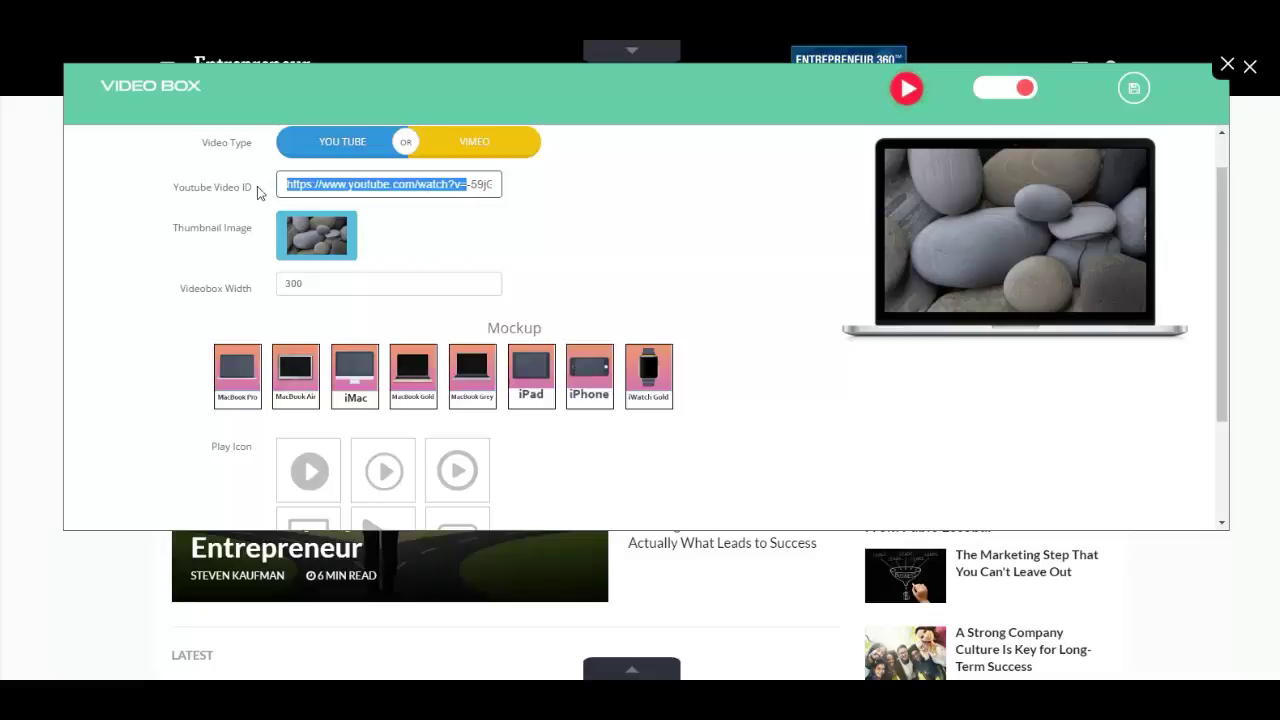
{"action": "key", "text": "BackSpace"}
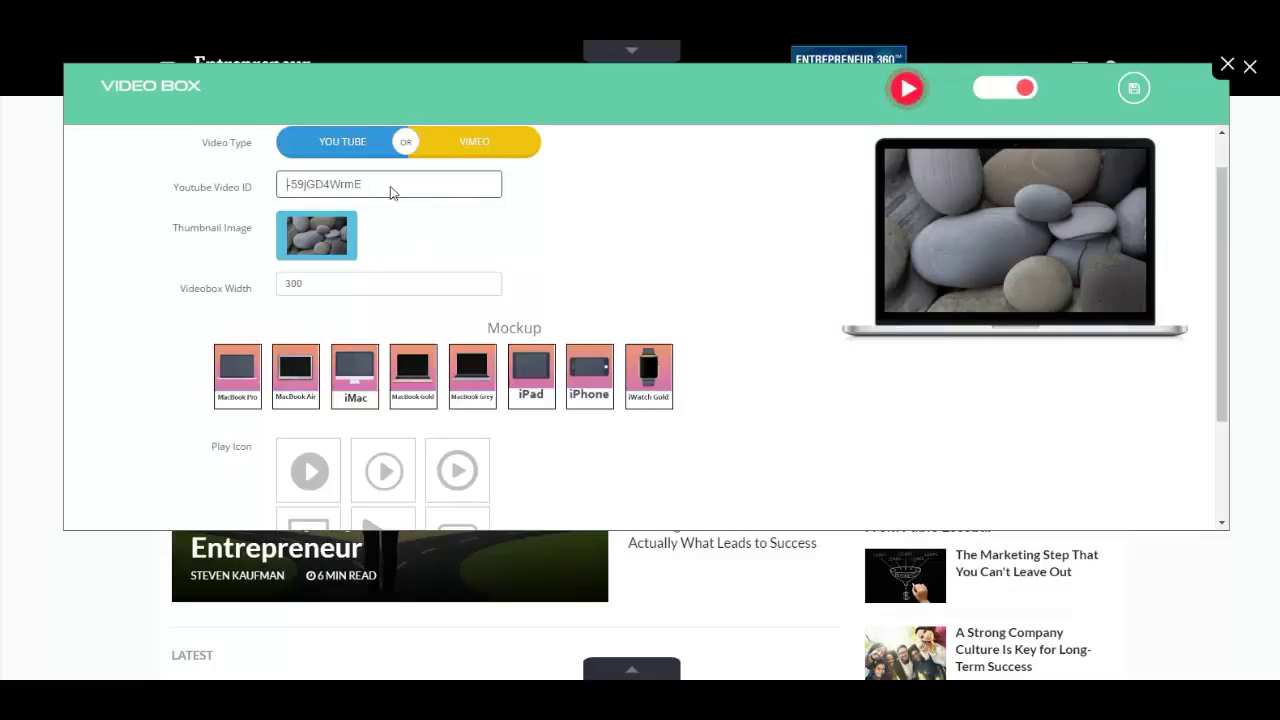
{"action": "left_click", "coordinate": [426, 244]}
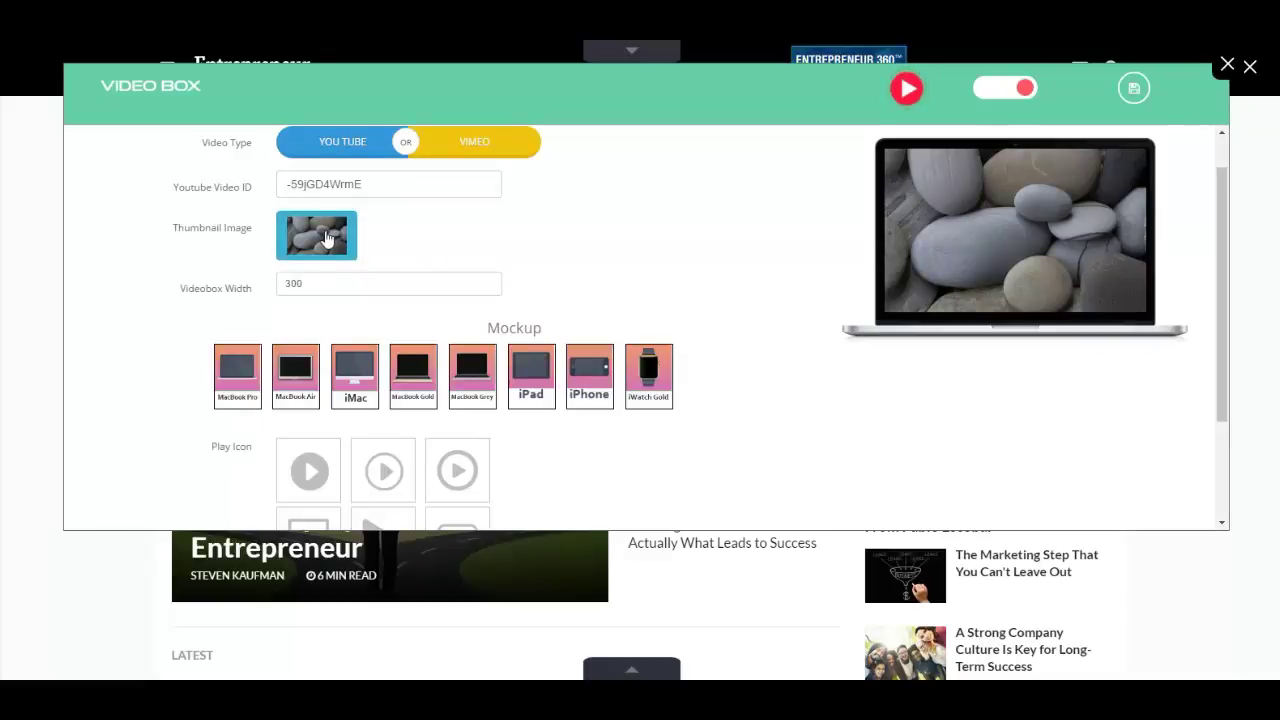
Set the video box's thumbnail to the lion image zash-1475874122.png and choose the iMac mockup
{"action": "left_click", "coordinate": [350, 236]}
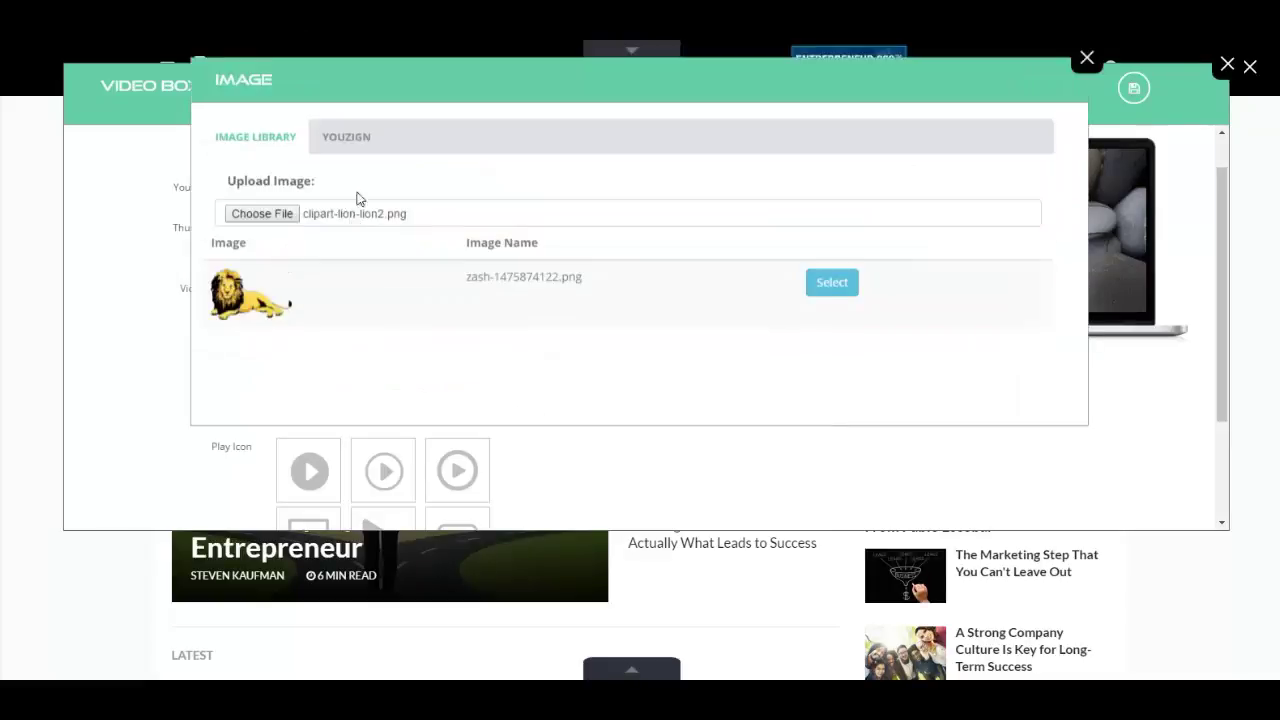
{"action": "left_click", "coordinate": [833, 288]}
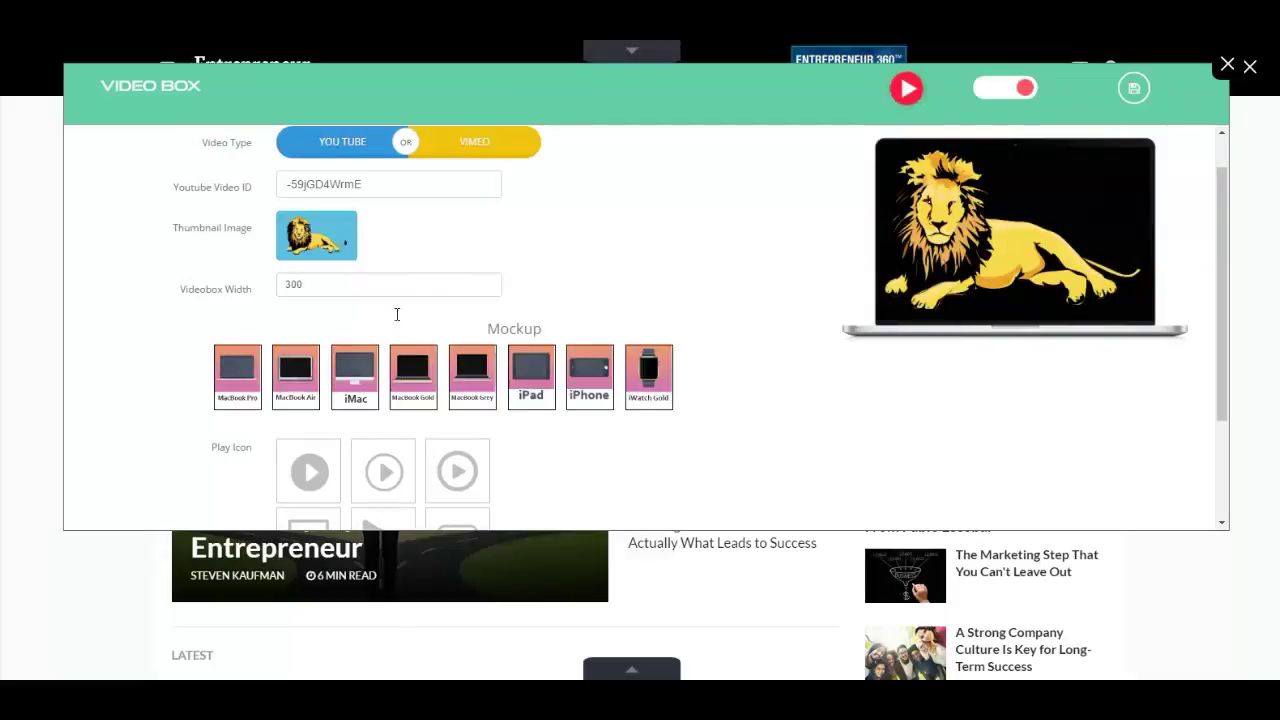
{"action": "left_click", "coordinate": [359, 387]}
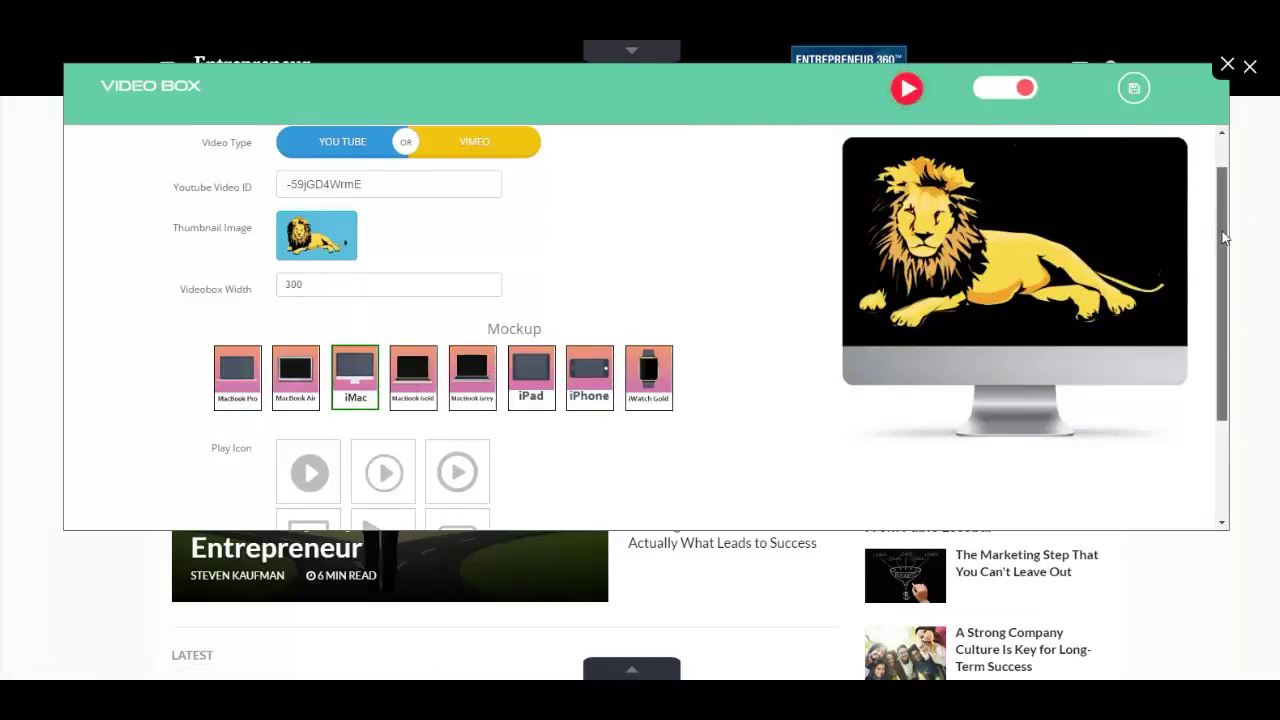
Give the video box the thin-outlined circular play icon in white
{"action": "left_click_drag", "start_coordinate": [1222, 217], "coordinate": [1224, 258]}
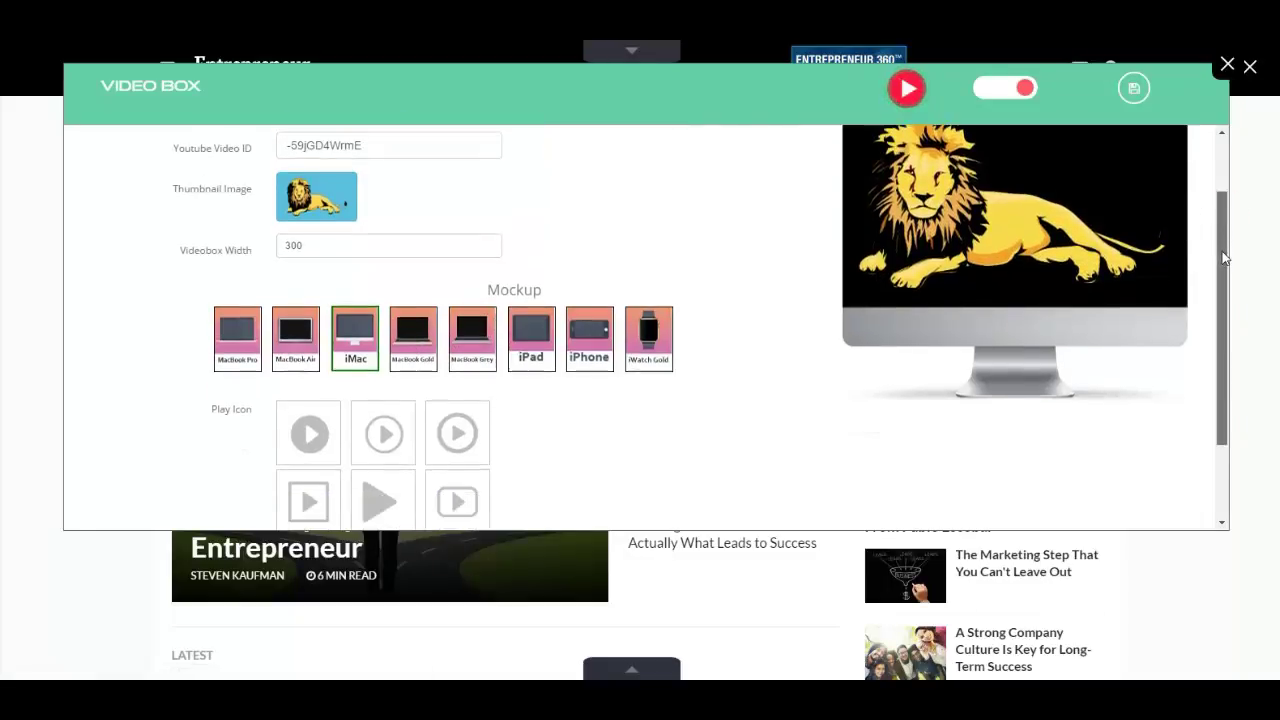
{"action": "left_click", "coordinate": [370, 413]}
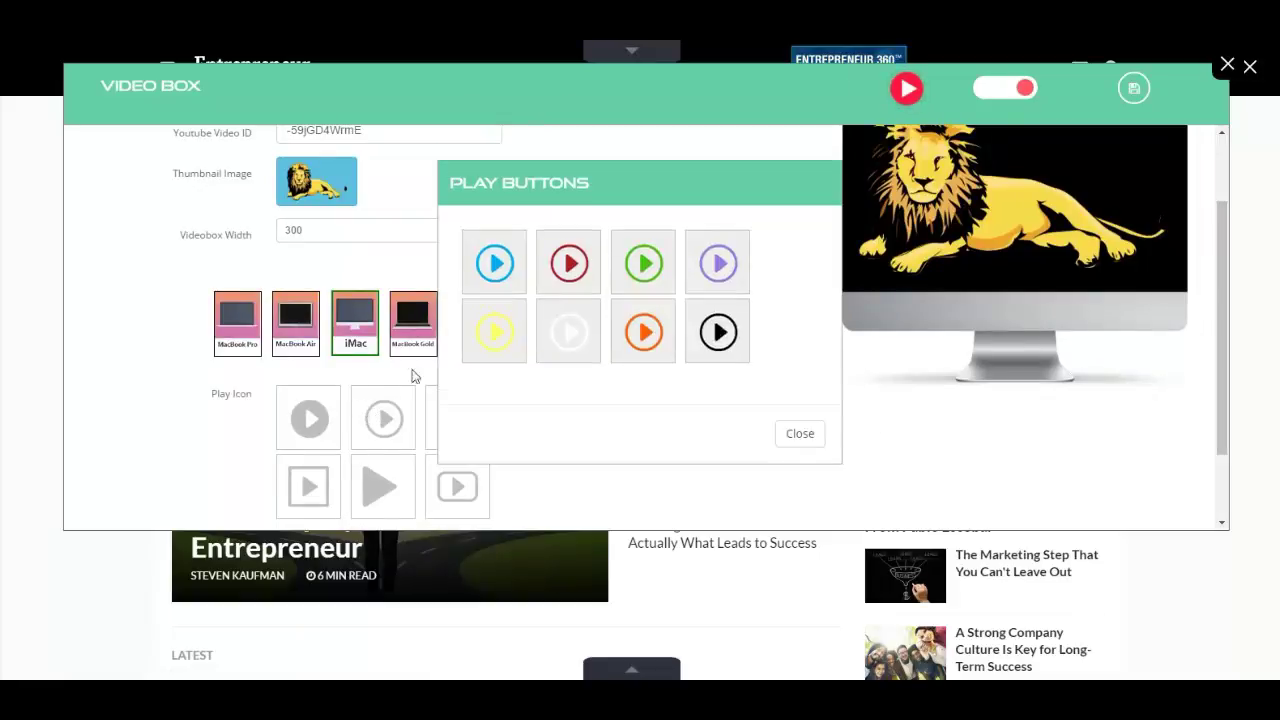
{"action": "left_click", "coordinate": [595, 330]}
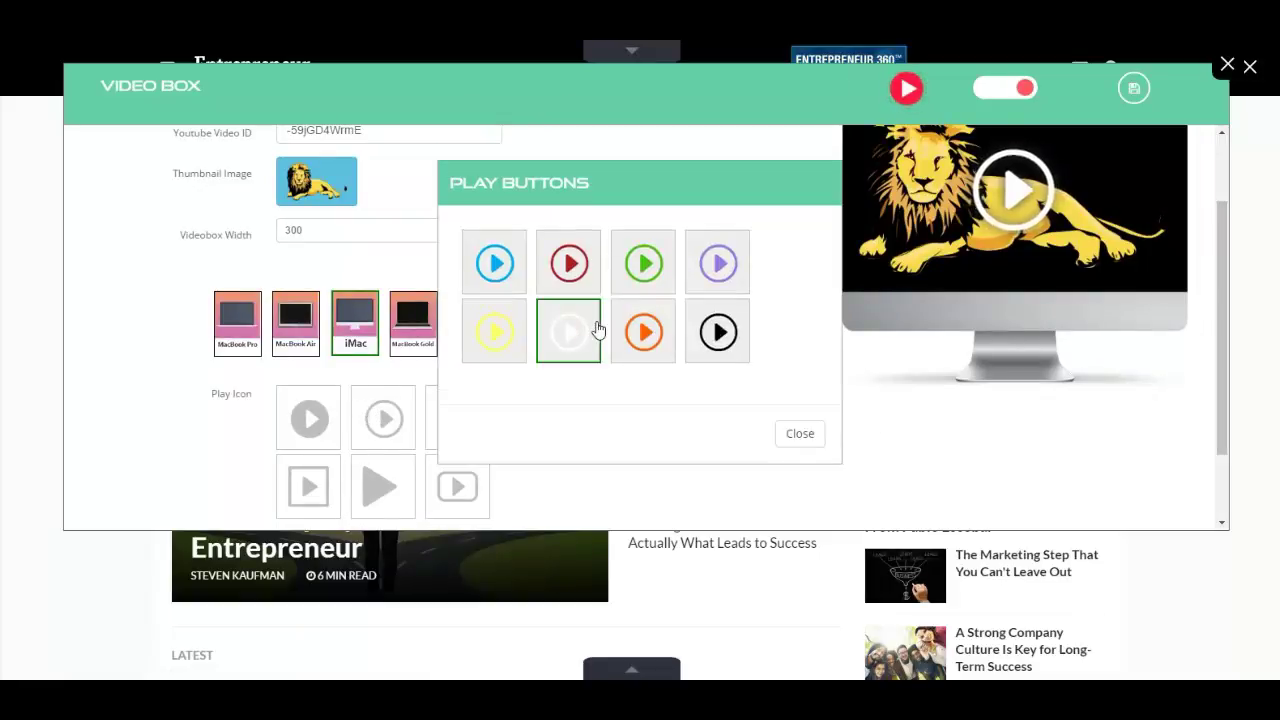
{"action": "left_click", "coordinate": [810, 437]}
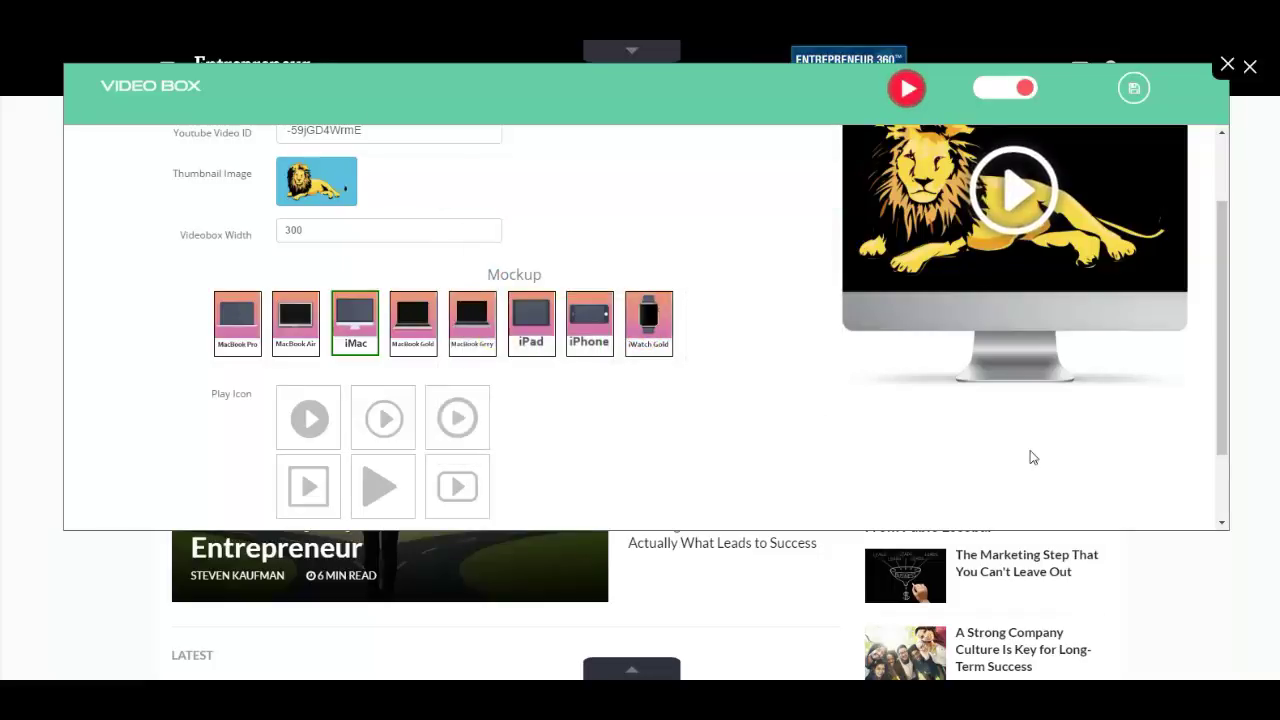
Activate and save the video box, then place it in the upper-right corner of the web page
{"action": "left_click_drag", "start_coordinate": [1219, 283], "coordinate": [1216, 408]}
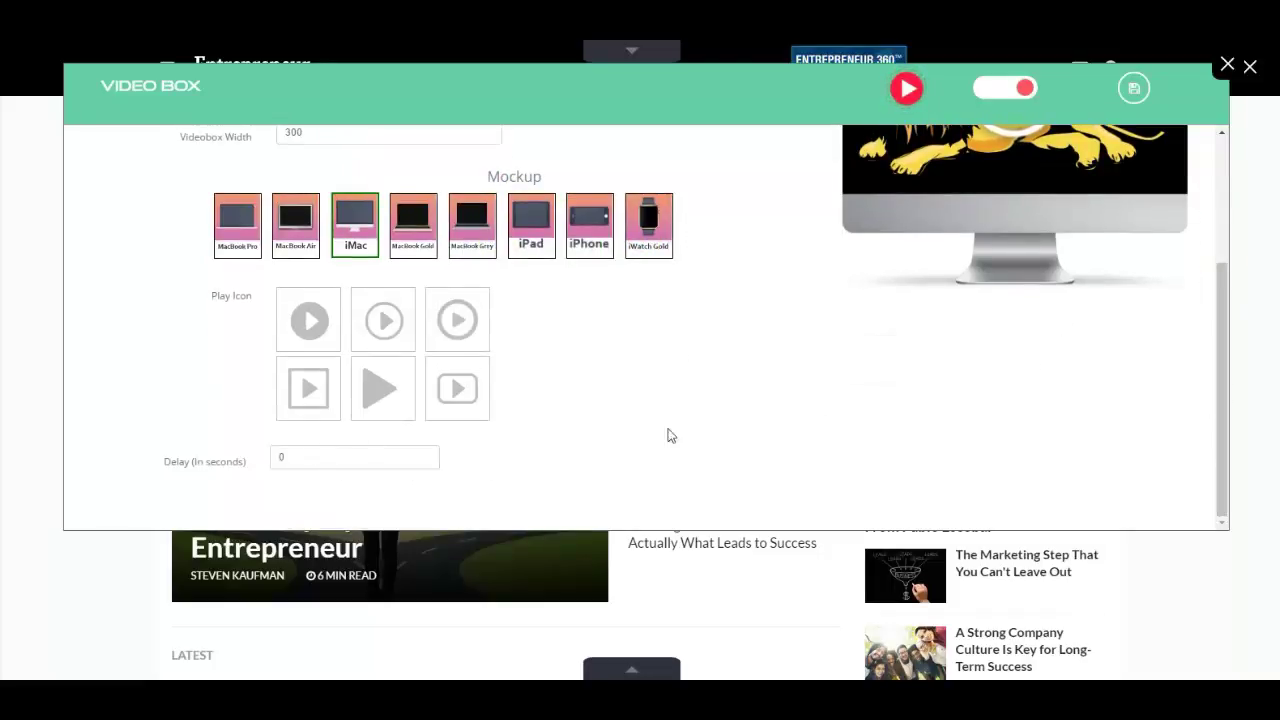
{"action": "left_click", "coordinate": [1020, 88]}
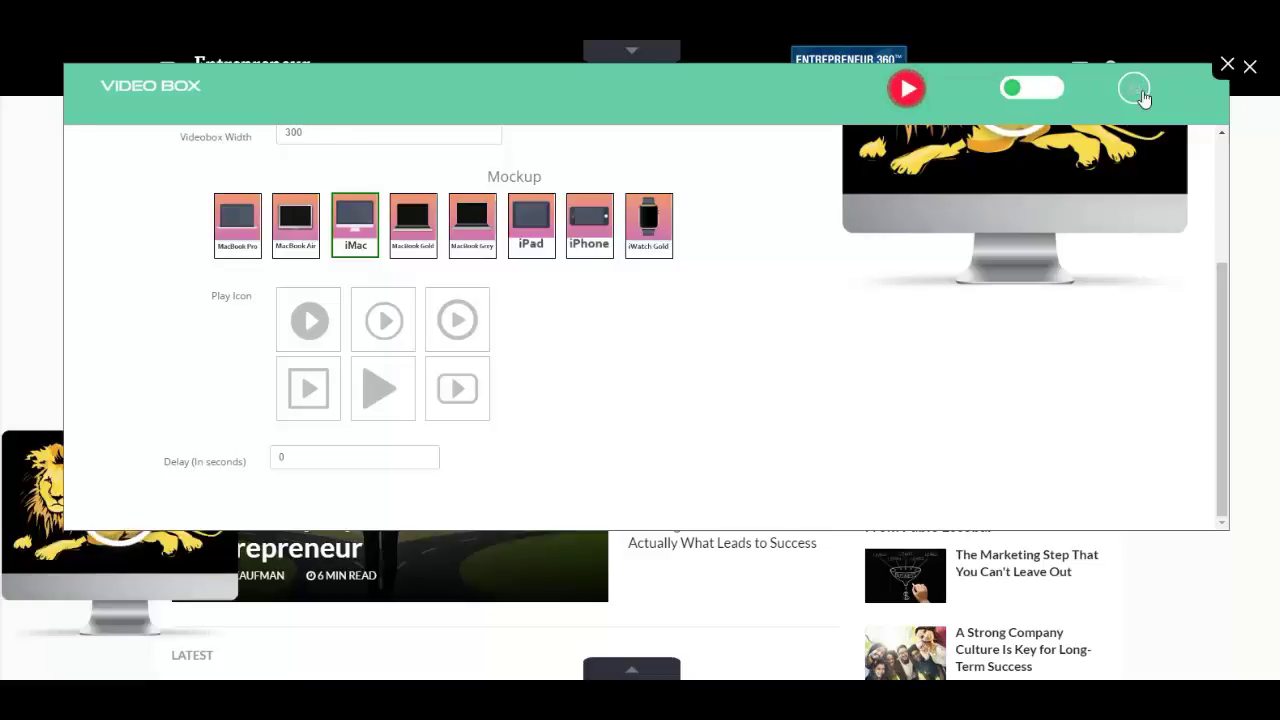
{"action": "left_click", "coordinate": [1143, 93]}
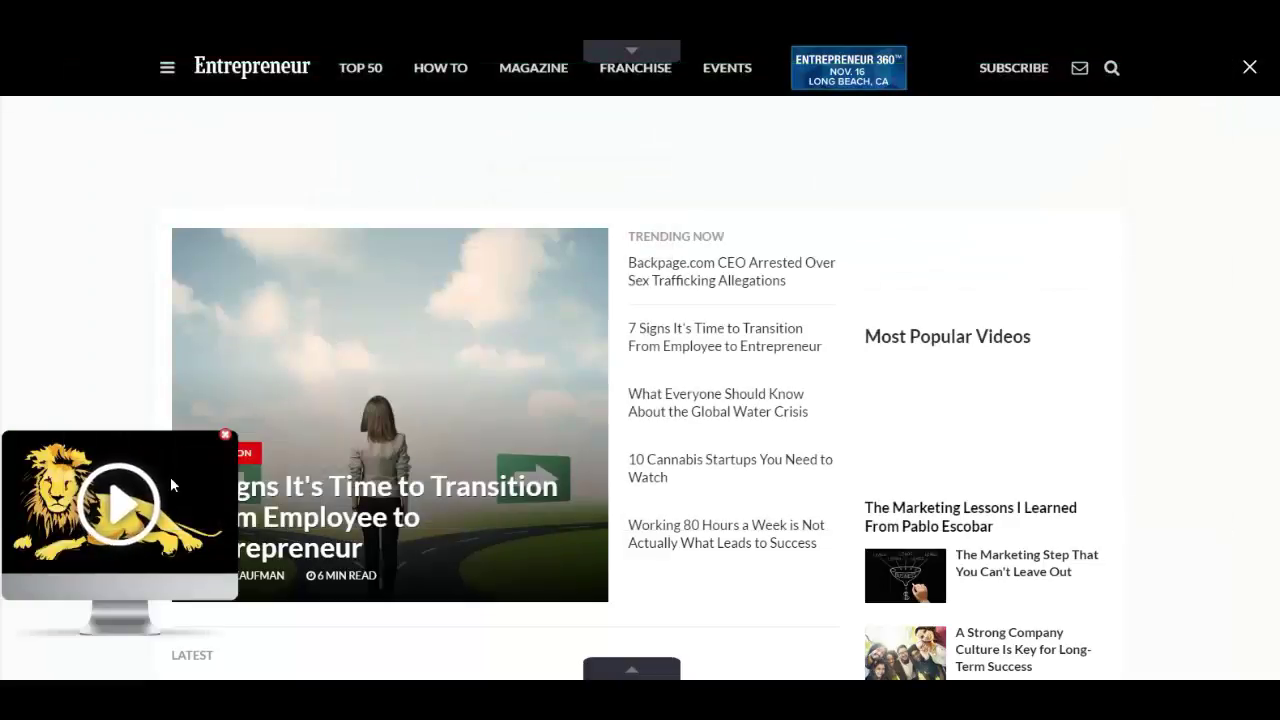
{"action": "left_click_drag", "start_coordinate": [171, 449], "coordinate": [1163, 160]}
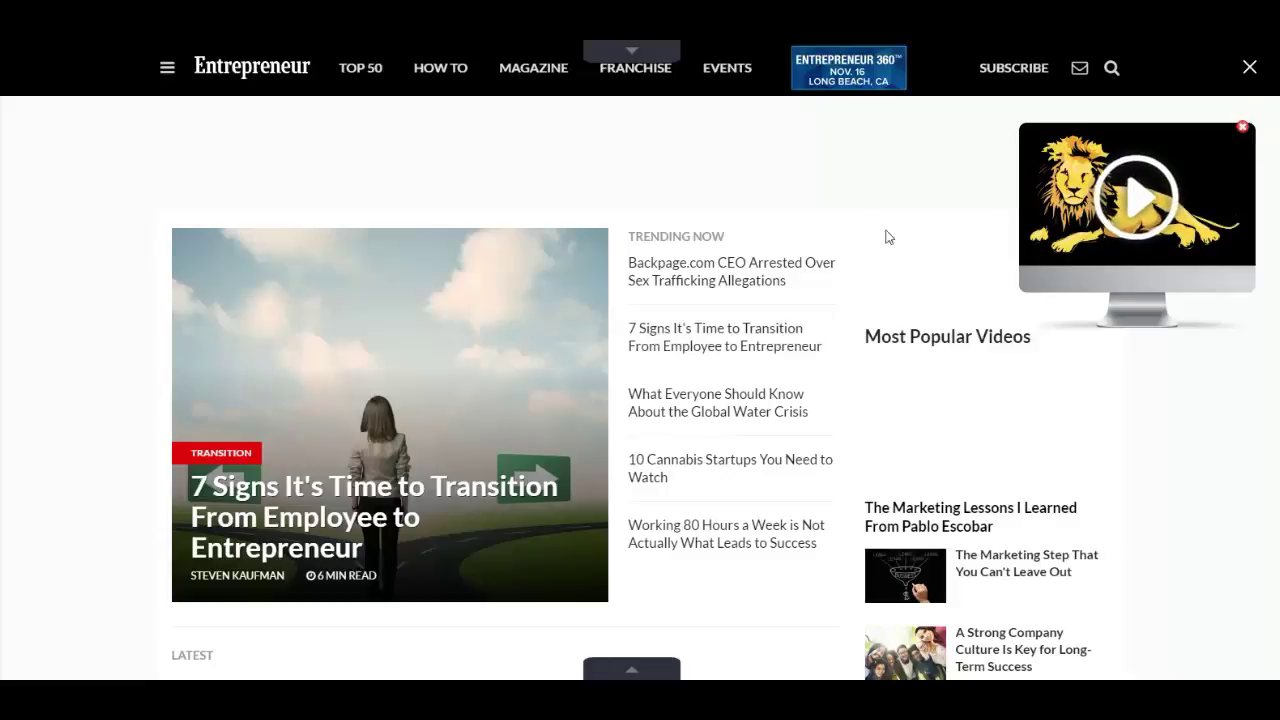
Add a delay pop-up of type Image and upload the puppies picture 1920x1200-data-wallpapers-12-614631 from Downloads
{"action": "left_click", "coordinate": [637, 45]}
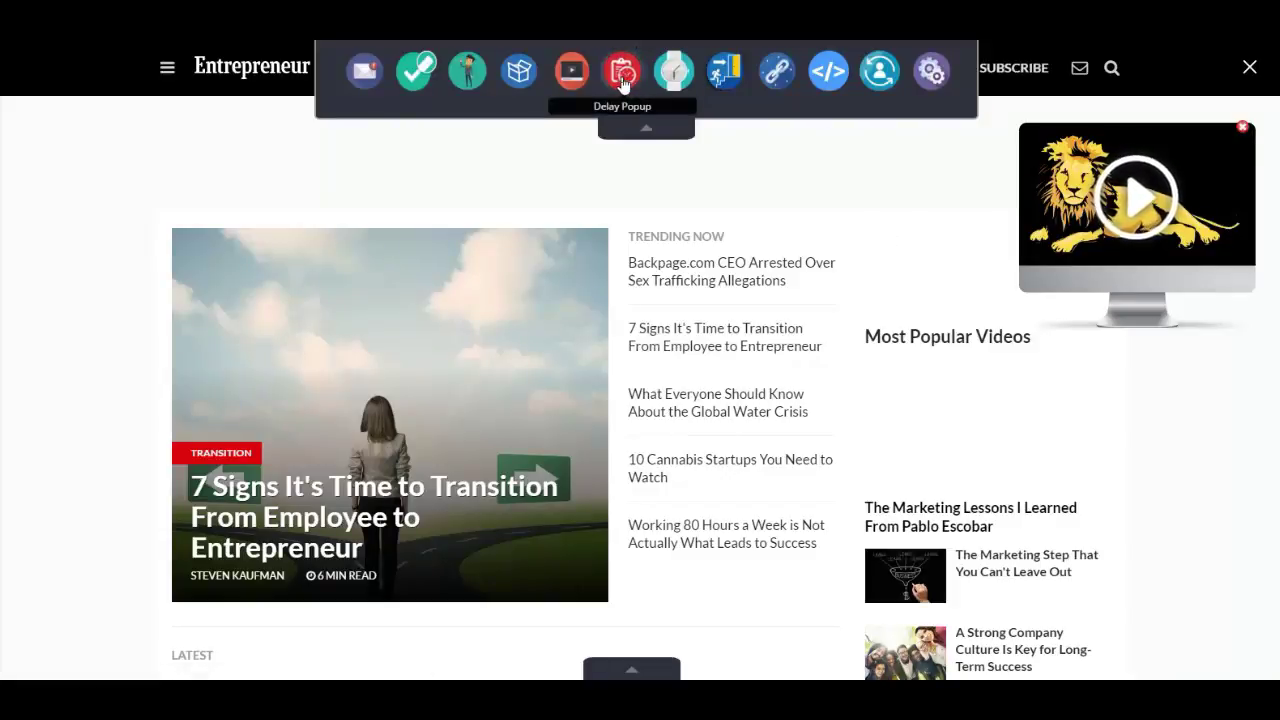
{"action": "left_click", "coordinate": [622, 72]}
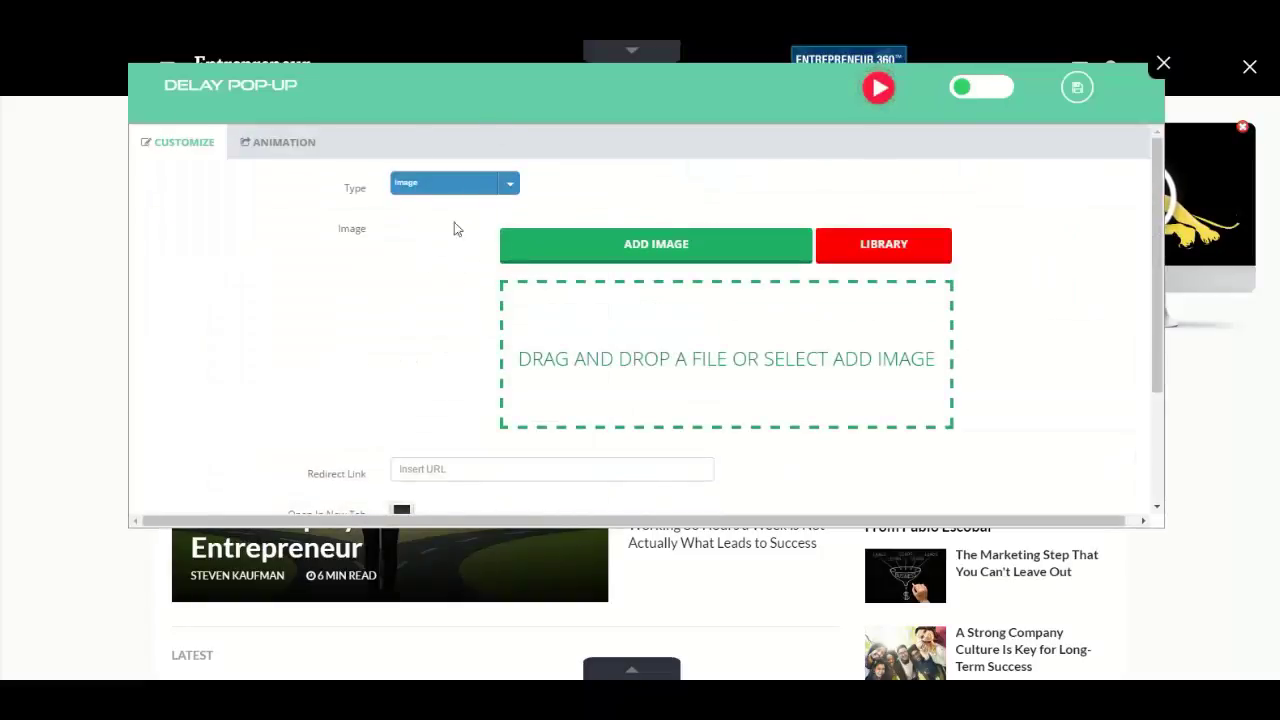
{"action": "left_click", "coordinate": [445, 190]}
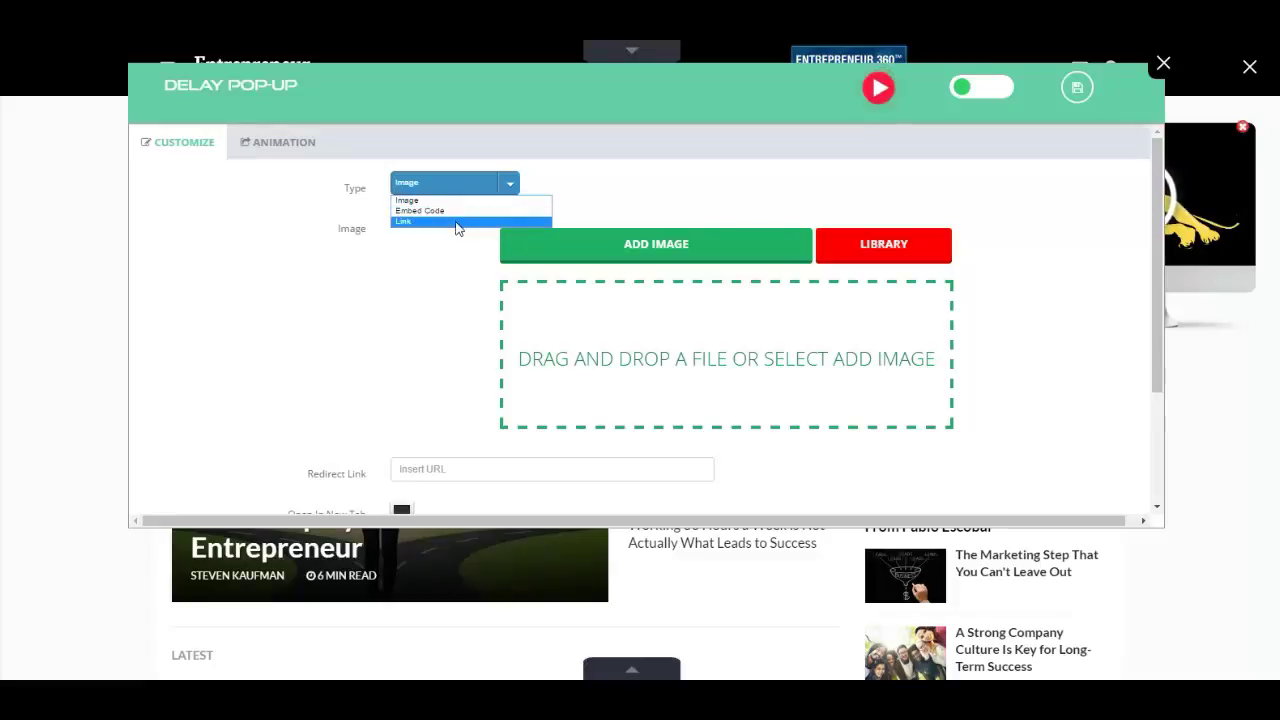
{"action": "left_click", "coordinate": [444, 259]}
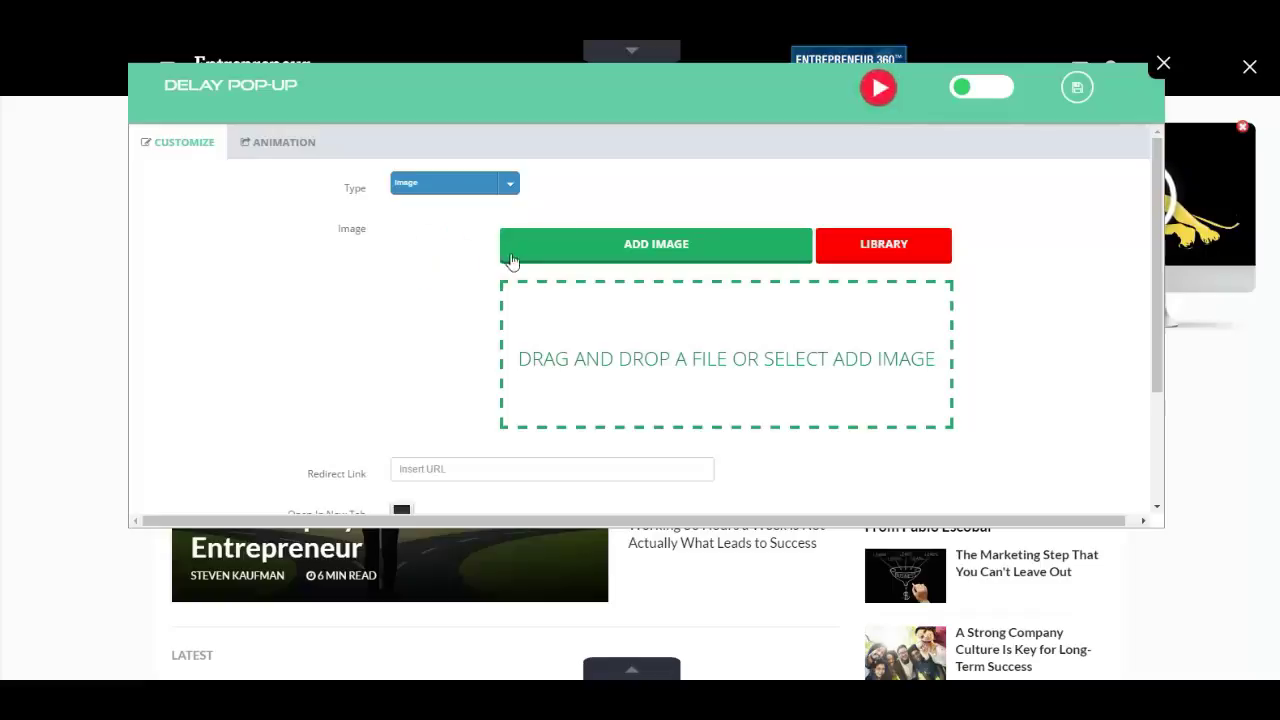
{"action": "left_click", "coordinate": [716, 240]}
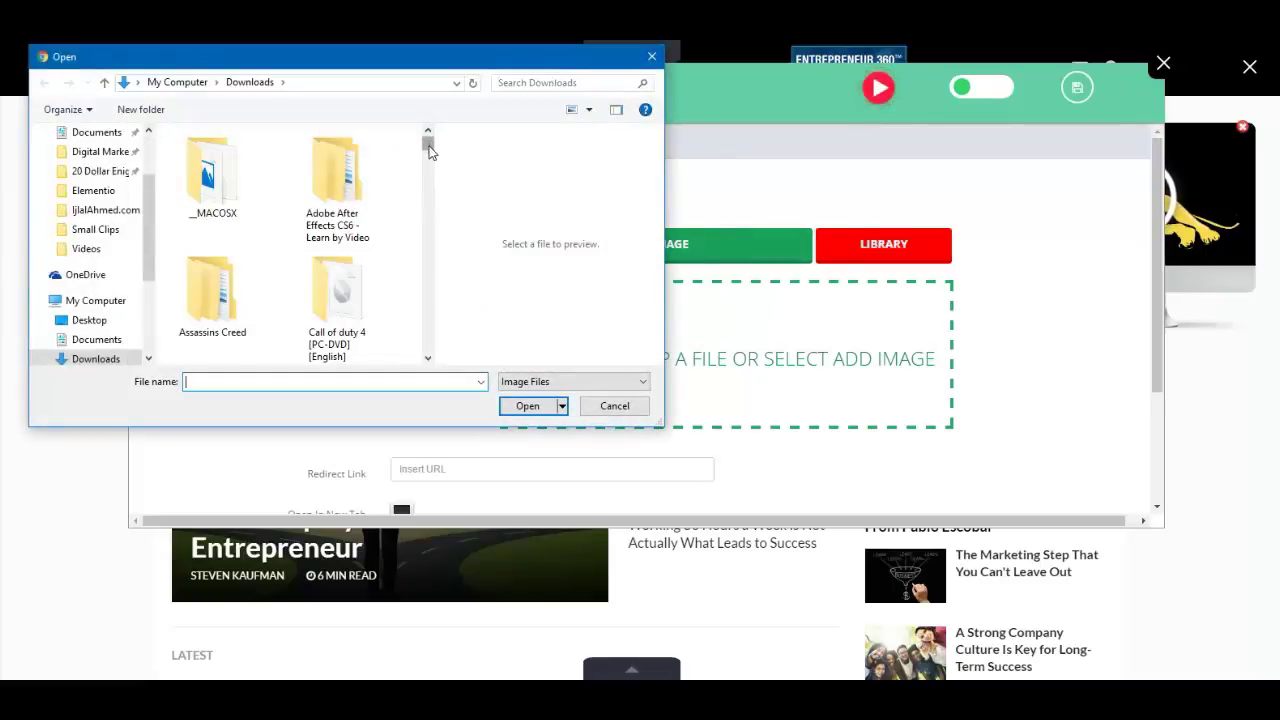
{"action": "scroll", "coordinate": [428, 150], "scroll_direction": "down", "scroll_amount": 10}
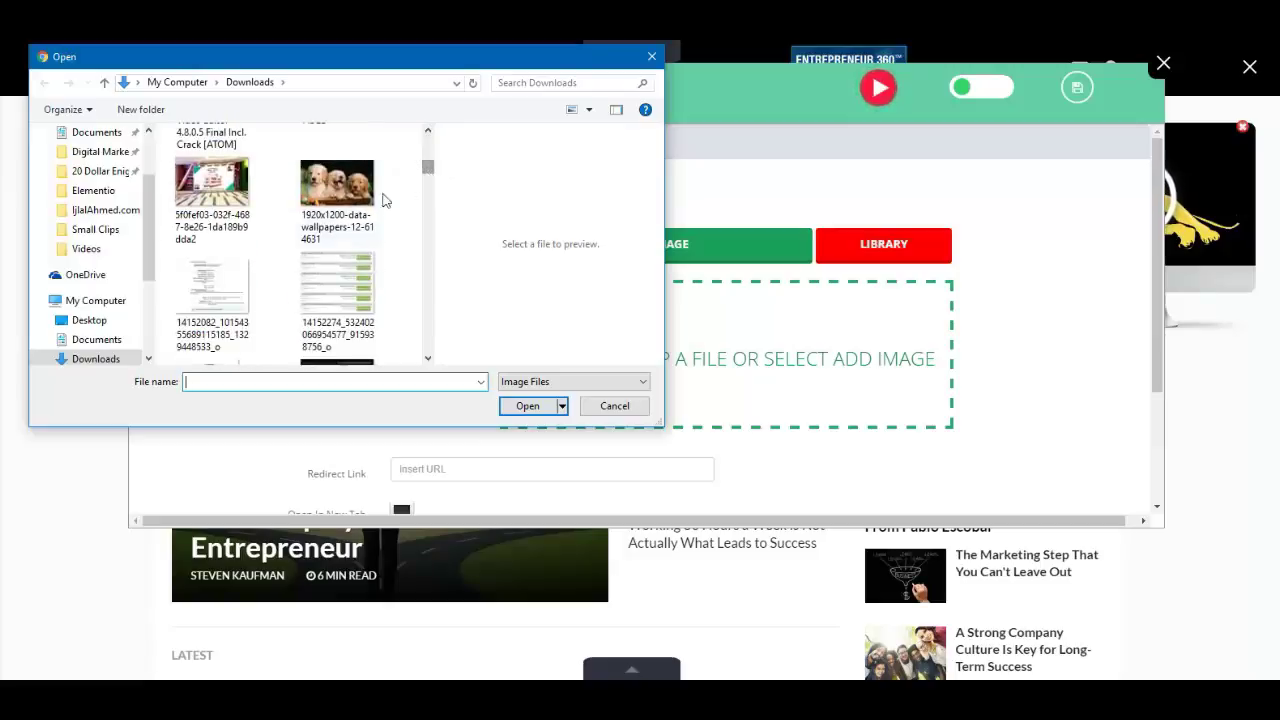
{"action": "left_click", "coordinate": [345, 200]}
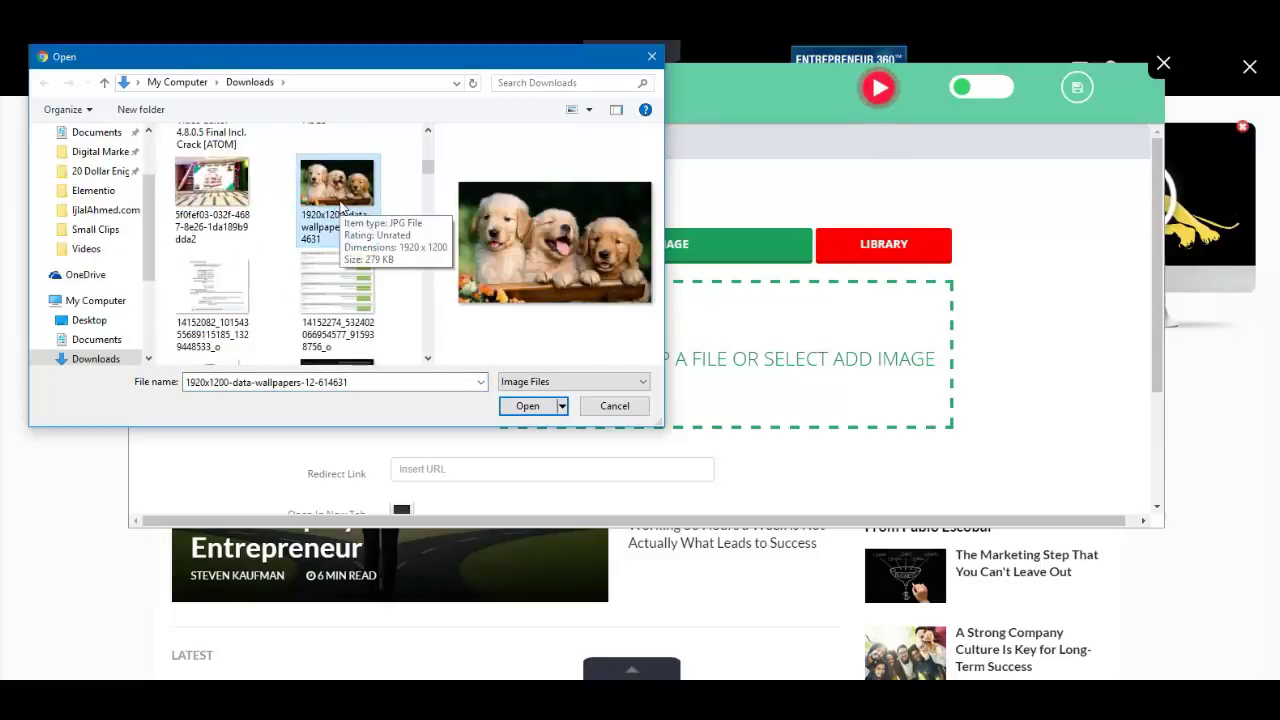
{"action": "left_click", "coordinate": [530, 405]}
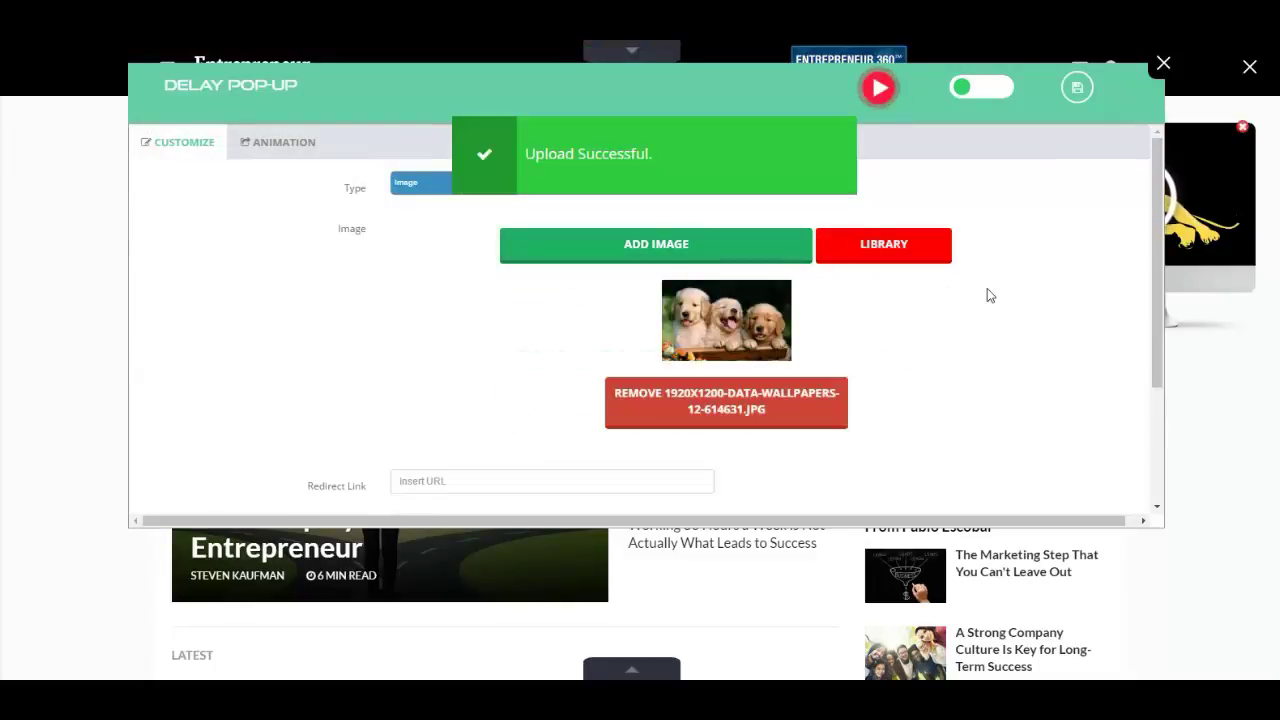
Set the delay pop-up's width to 1920 and its height to 800
{"action": "left_click_drag", "start_coordinate": [1156, 230], "coordinate": [1147, 308]}
{"action": "left_click", "coordinate": [436, 463]}
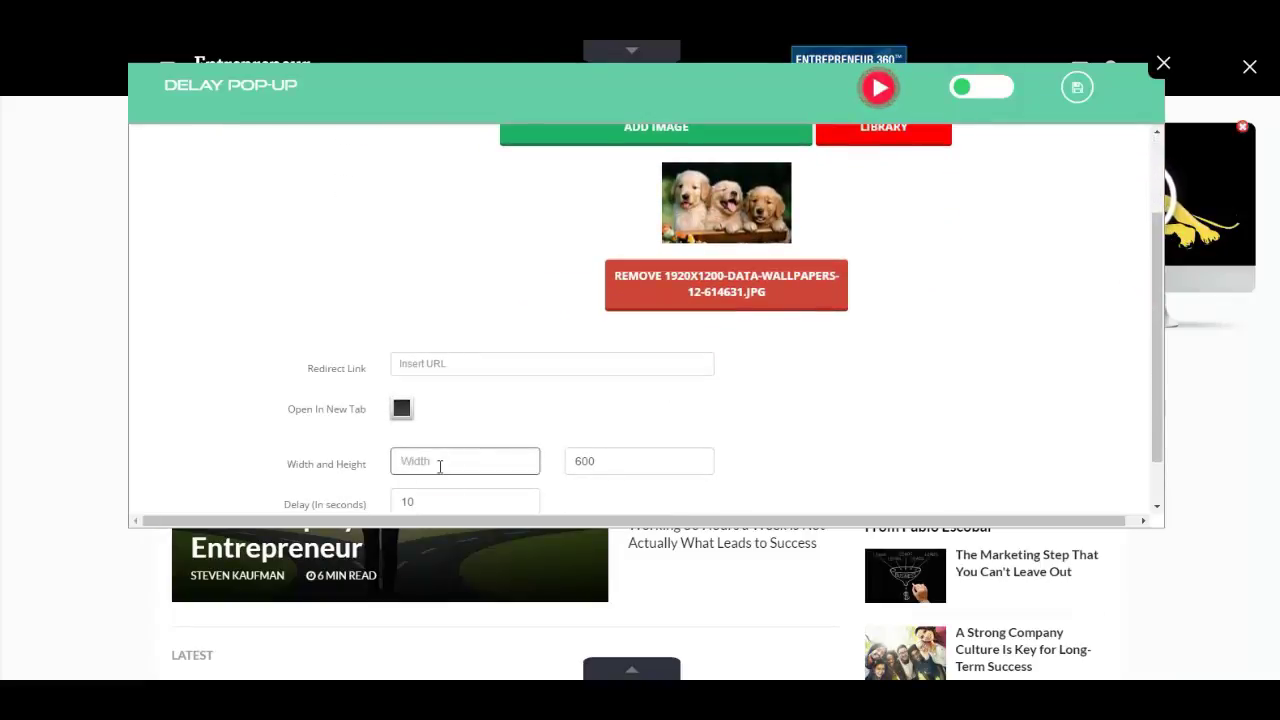
{"action": "type", "text": "1920"}
{"action": "key", "text": "Tab"}
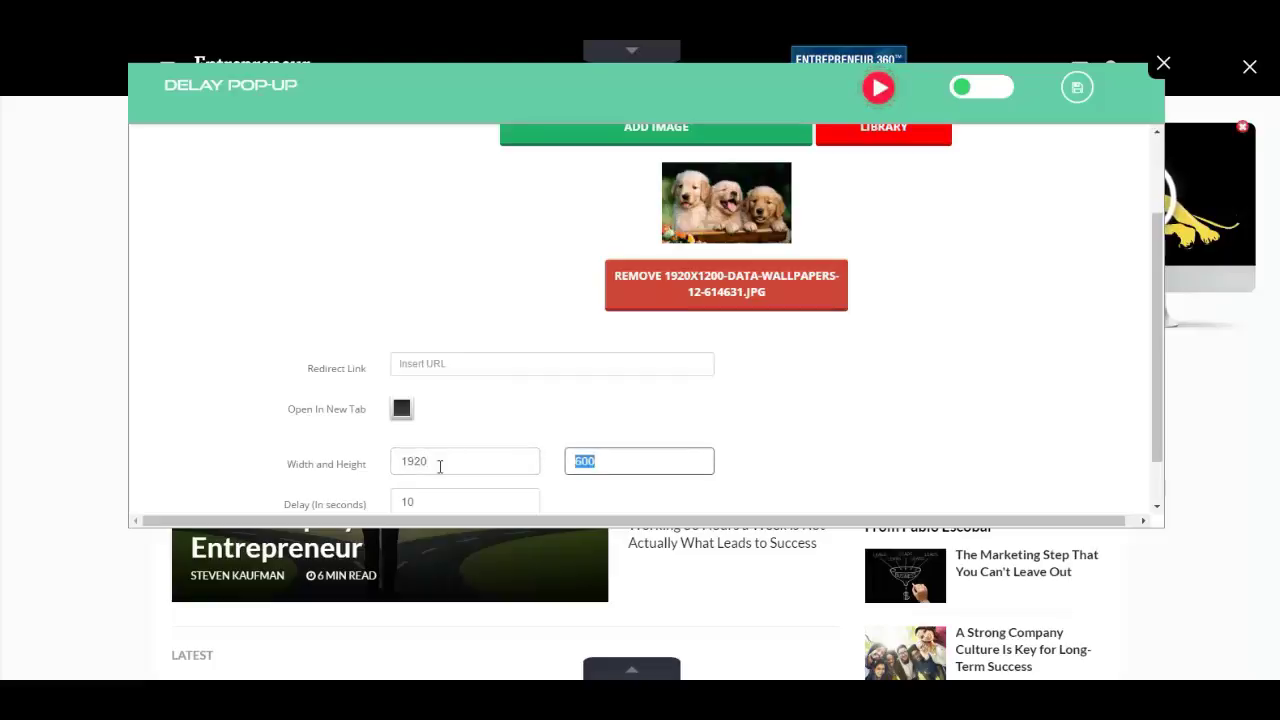
{"action": "type", "text": "1200"}
{"action": "key", "text": "BackSpace"}
{"action": "key", "text": "BackSpace"}
{"action": "key", "text": "BackSpace"}
{"action": "key", "text": "BackSpace"}
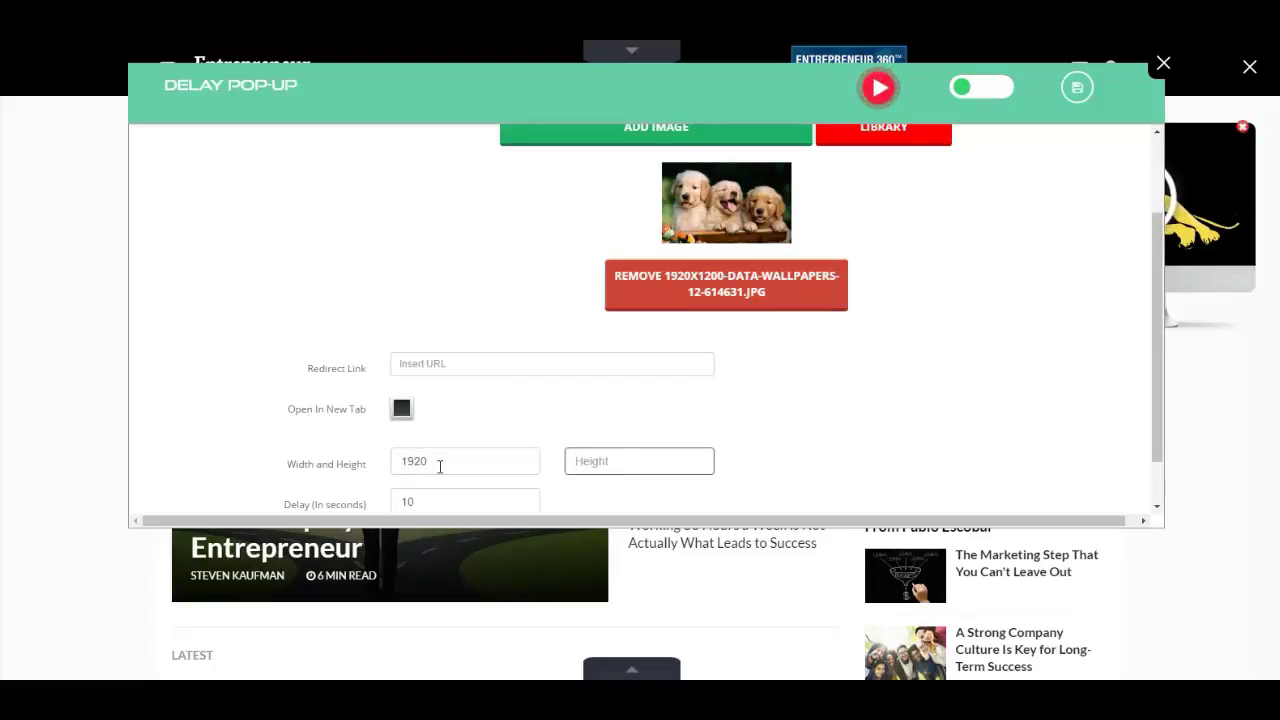
{"action": "type", "text": "800"}
Reduce the delay pop-up's width to 1450 and save the pop-up
{"action": "left_click", "coordinate": [440, 466]}
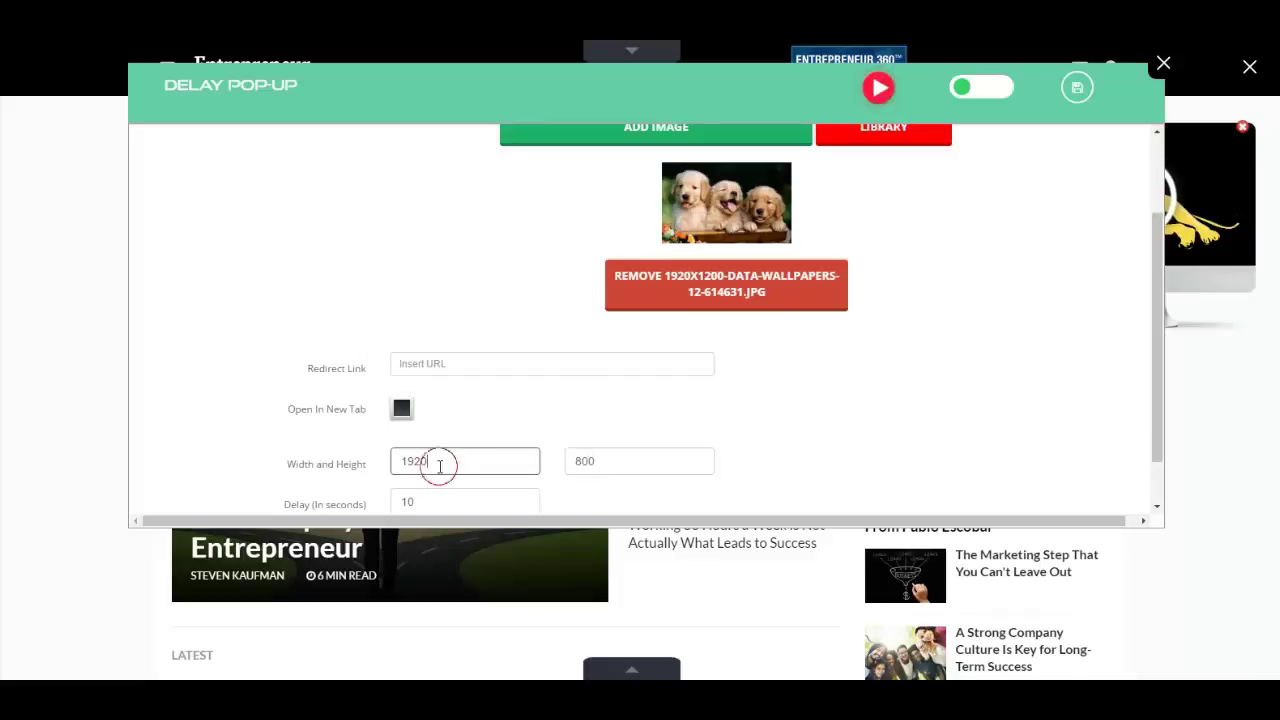
{"action": "key", "text": "BackSpace"}
{"action": "key", "text": "BackSpace"}
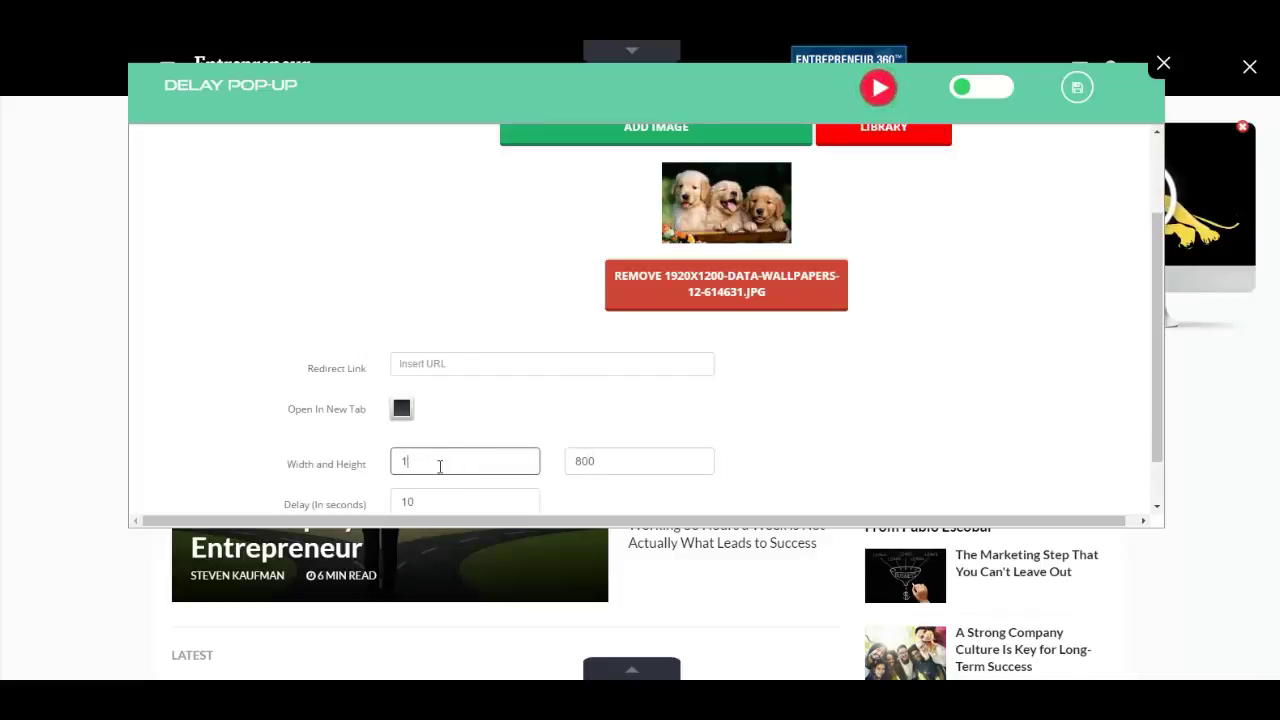
{"action": "type", "text": "450"}
{"action": "left_click", "coordinate": [814, 386]}
{"action": "left_click_drag", "start_coordinate": [1160, 233], "coordinate": [1156, 269]}
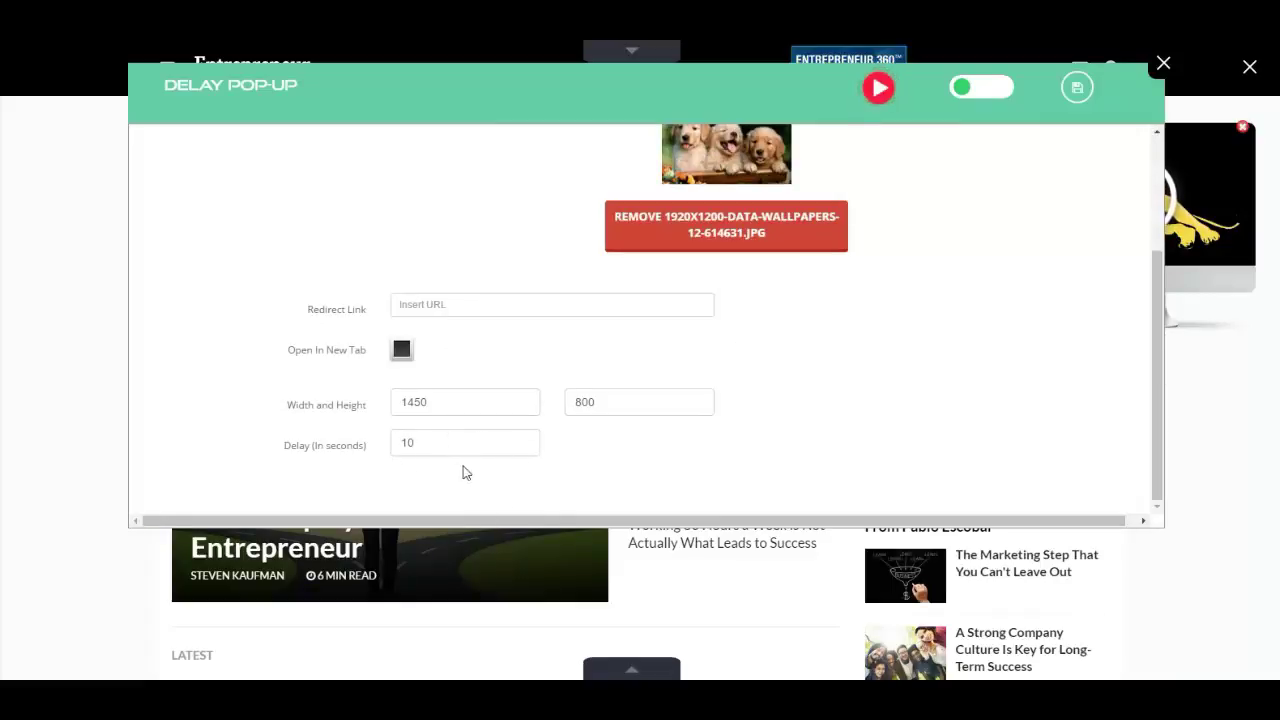
{"action": "left_click", "coordinate": [1079, 90]}
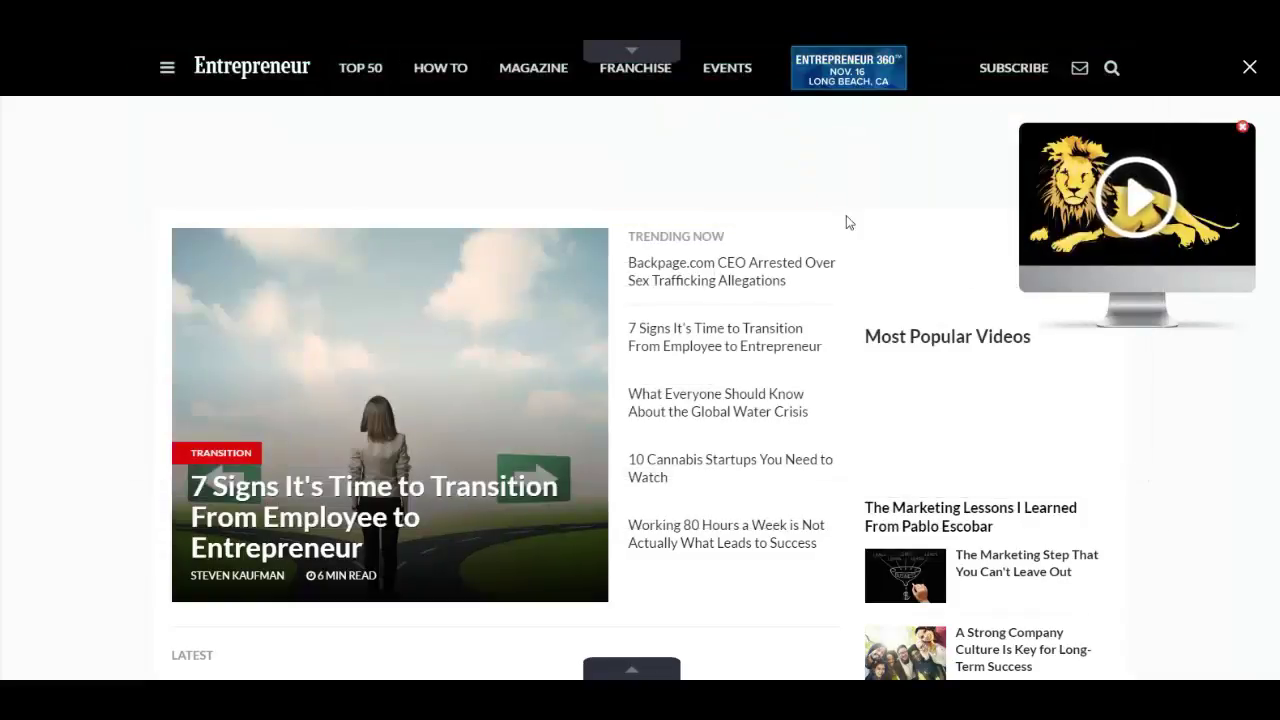
Preview the campaign page to check the delay pop-up
{"action": "left_click", "coordinate": [640, 668]}
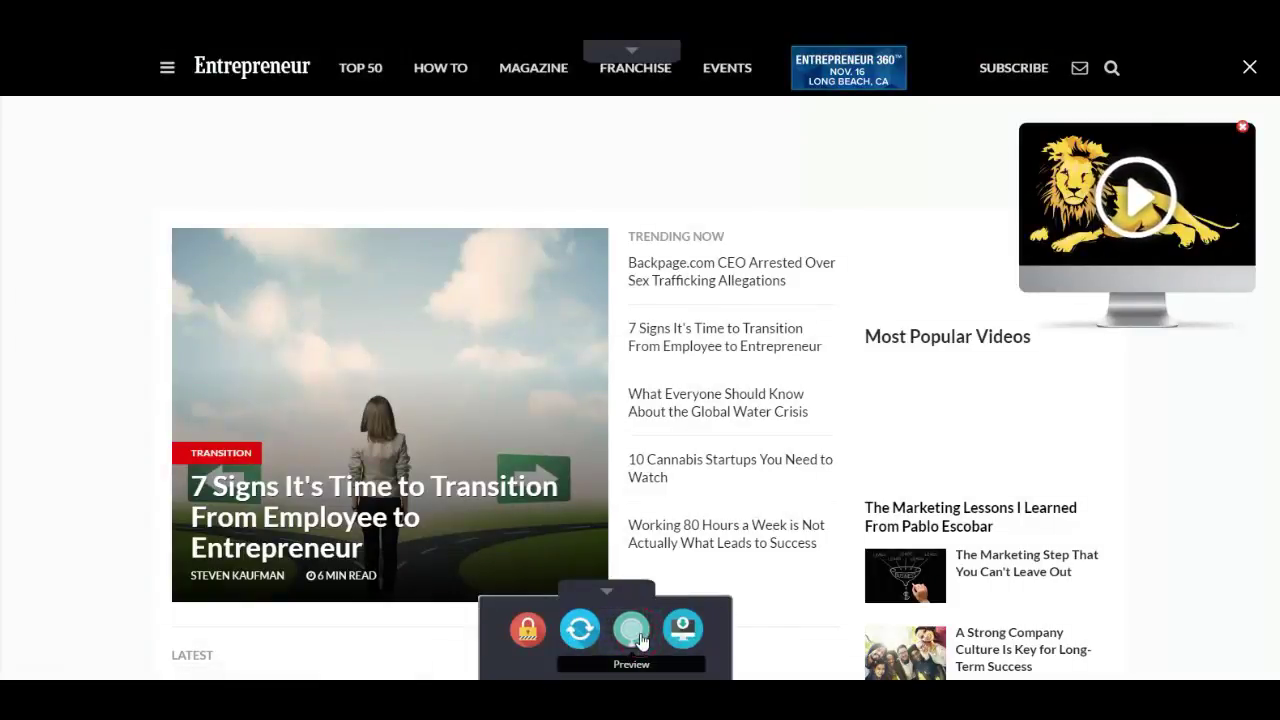
{"action": "left_click", "coordinate": [633, 630]}
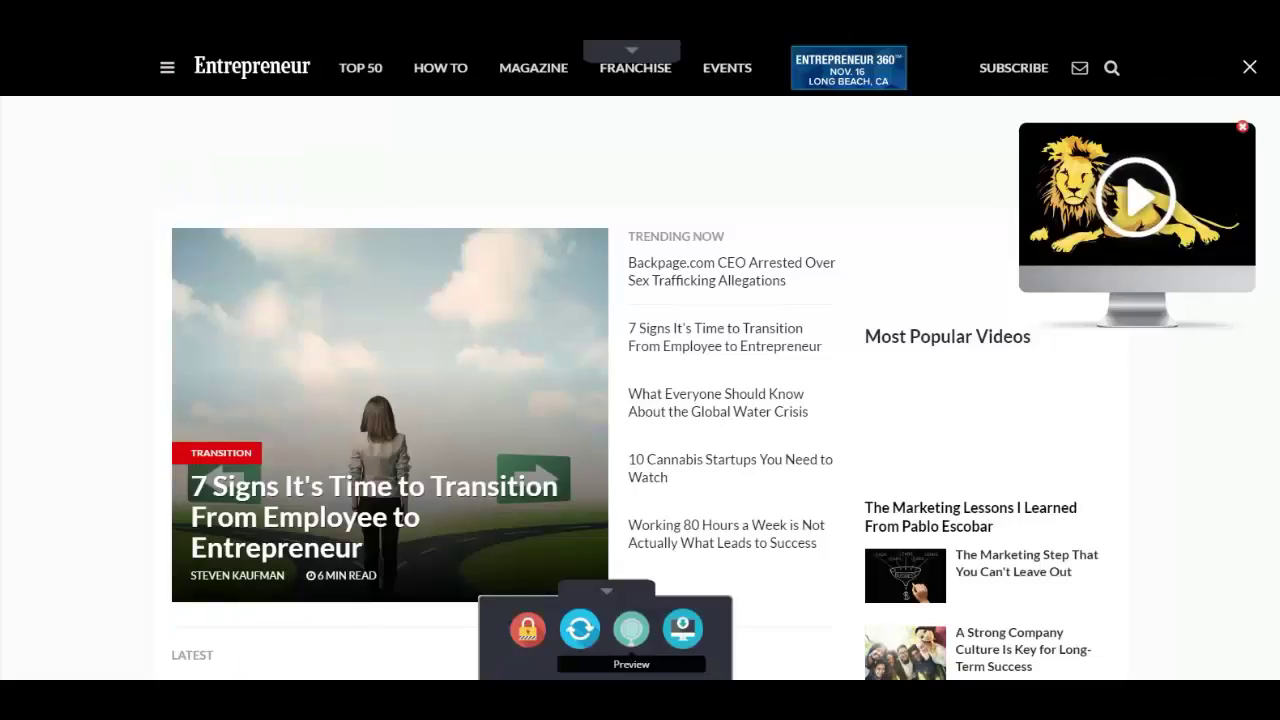
{"action": "left_click", "coordinate": [606, 592]}
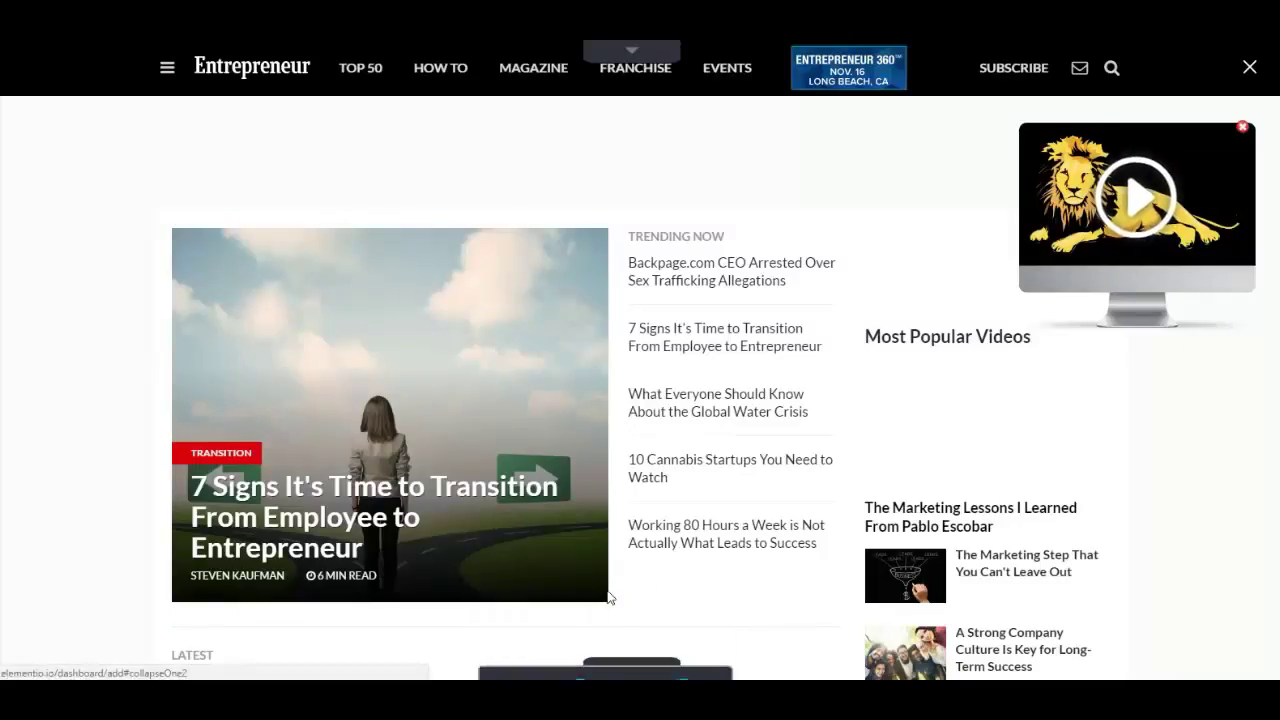
Add a countdown timer to the page and activate it
{"action": "left_click", "coordinate": [631, 50]}
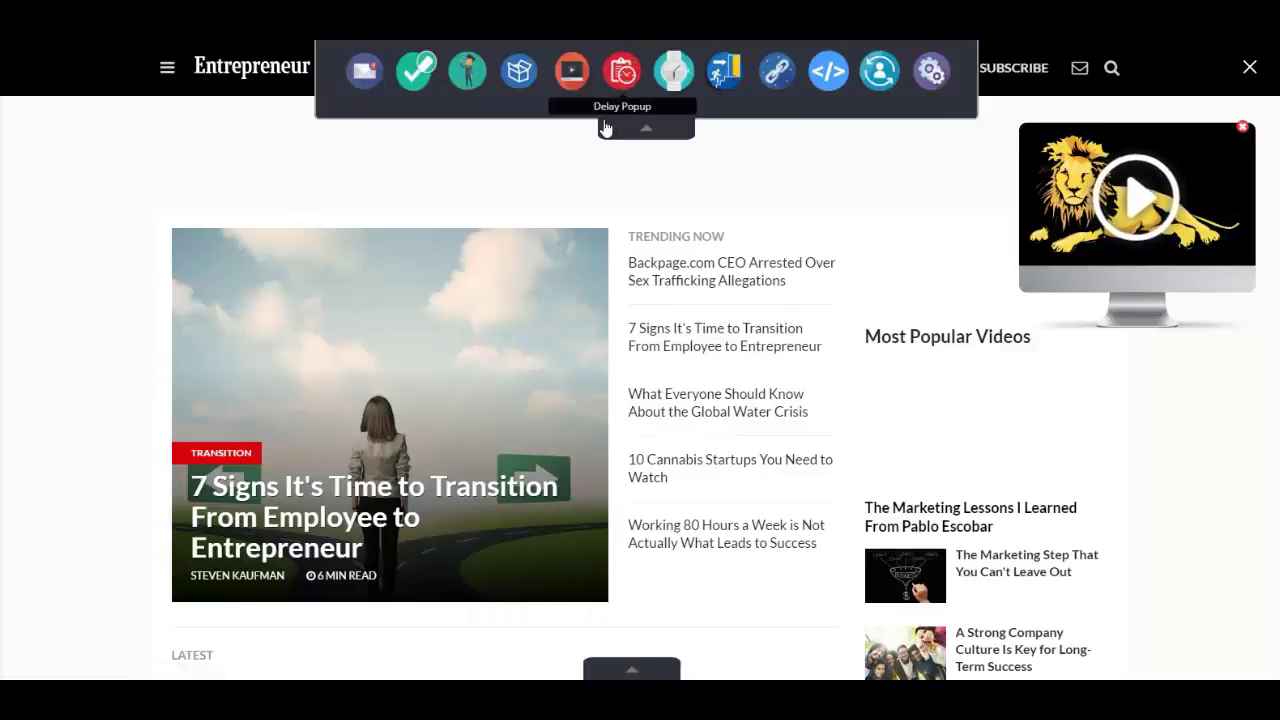
{"action": "left_click", "coordinate": [684, 86]}
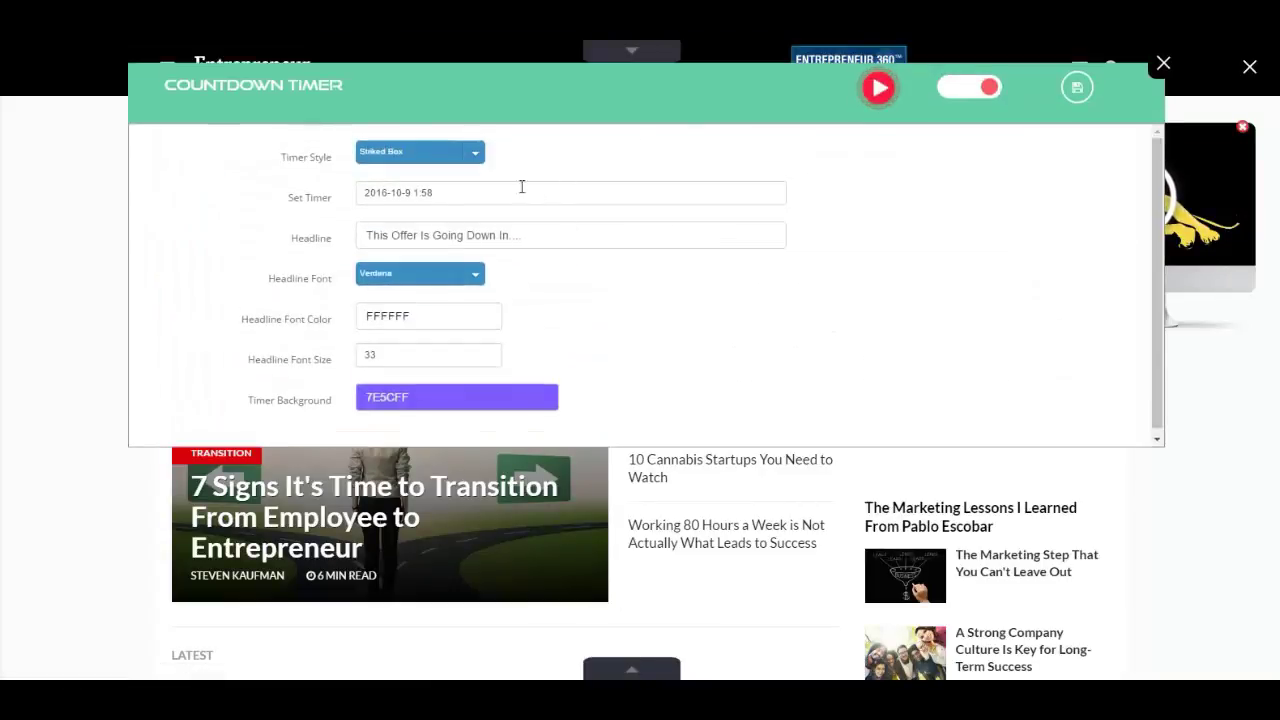
{"action": "left_click", "coordinate": [462, 156]}
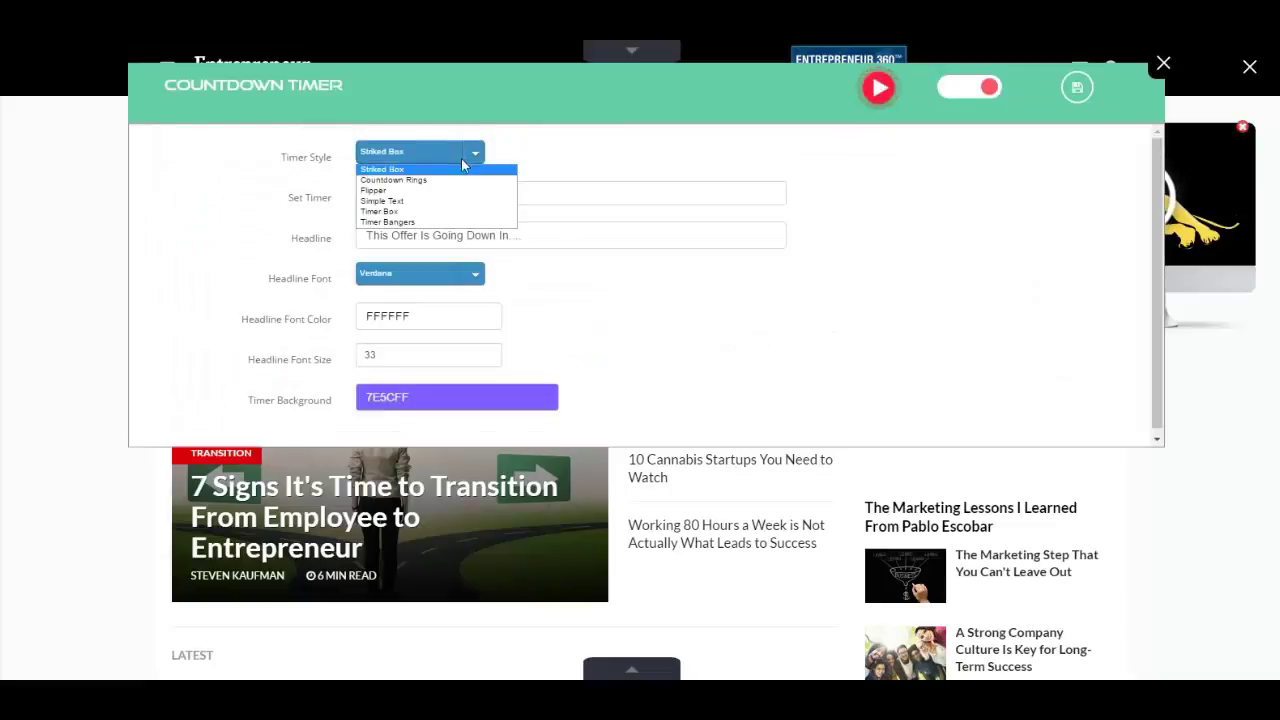
{"action": "left_click", "coordinate": [559, 171]}
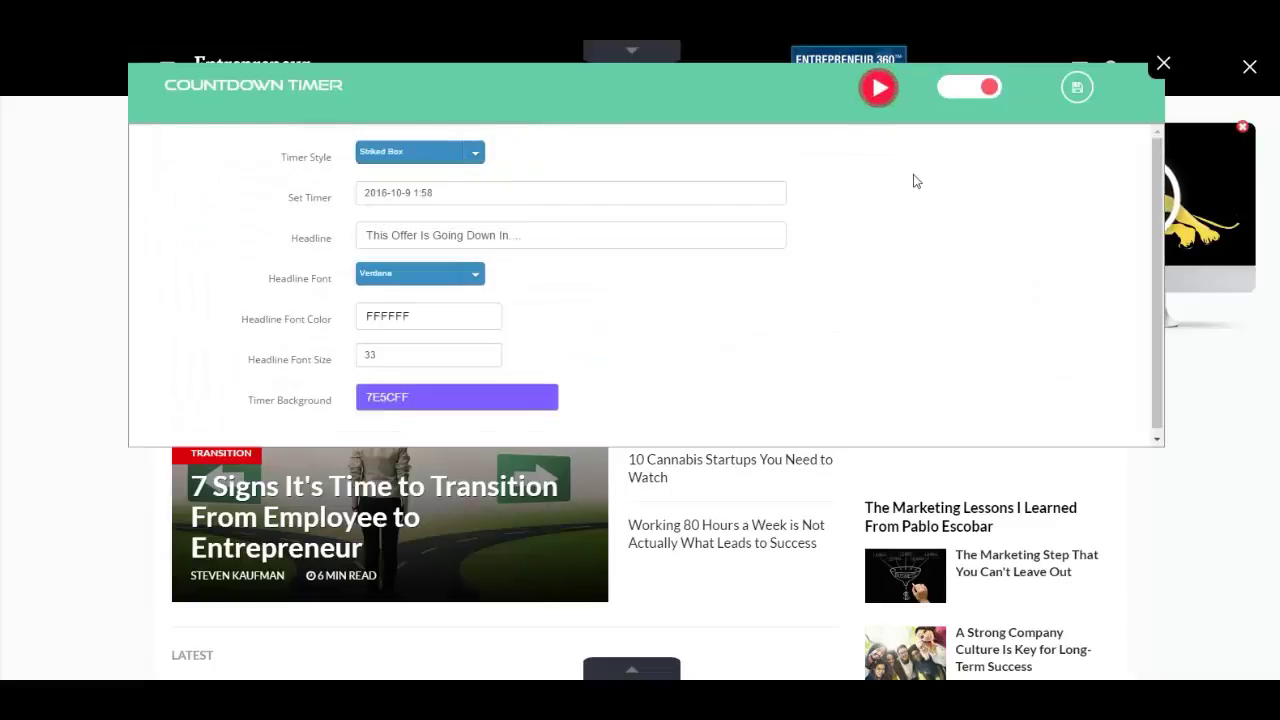
{"action": "left_click", "coordinate": [956, 96]}
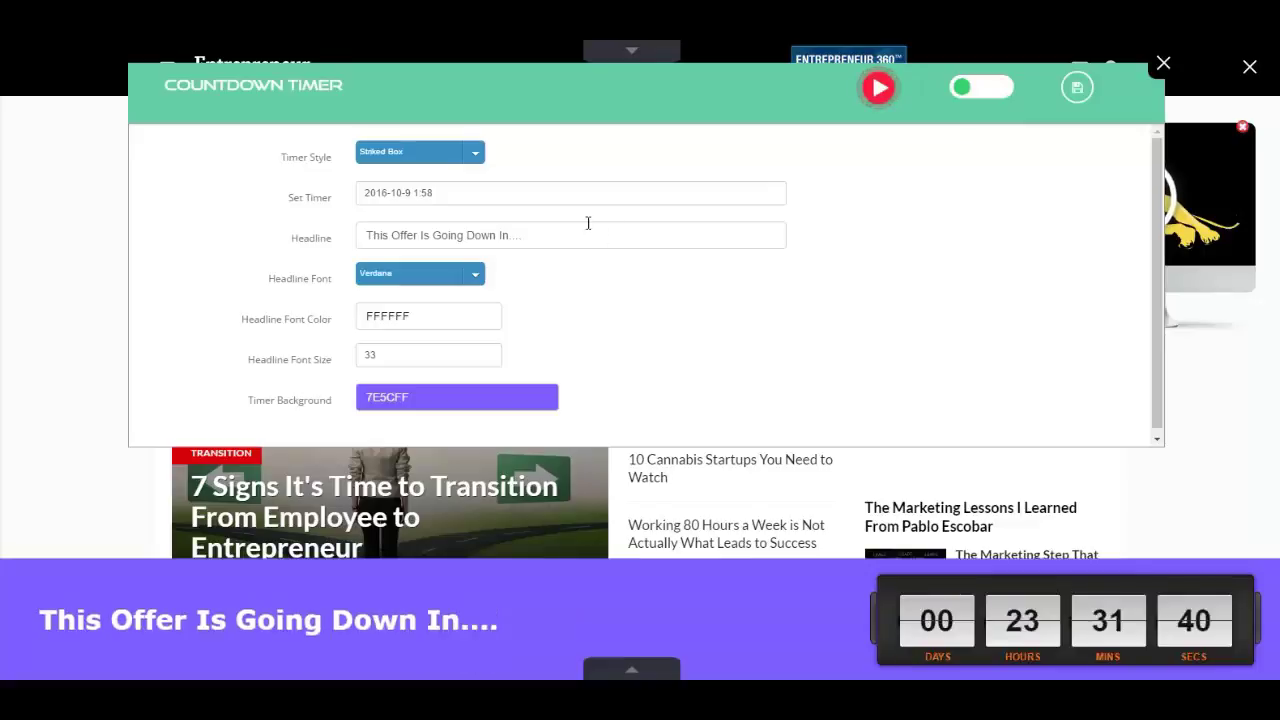
{"action": "left_click", "coordinate": [451, 151]}
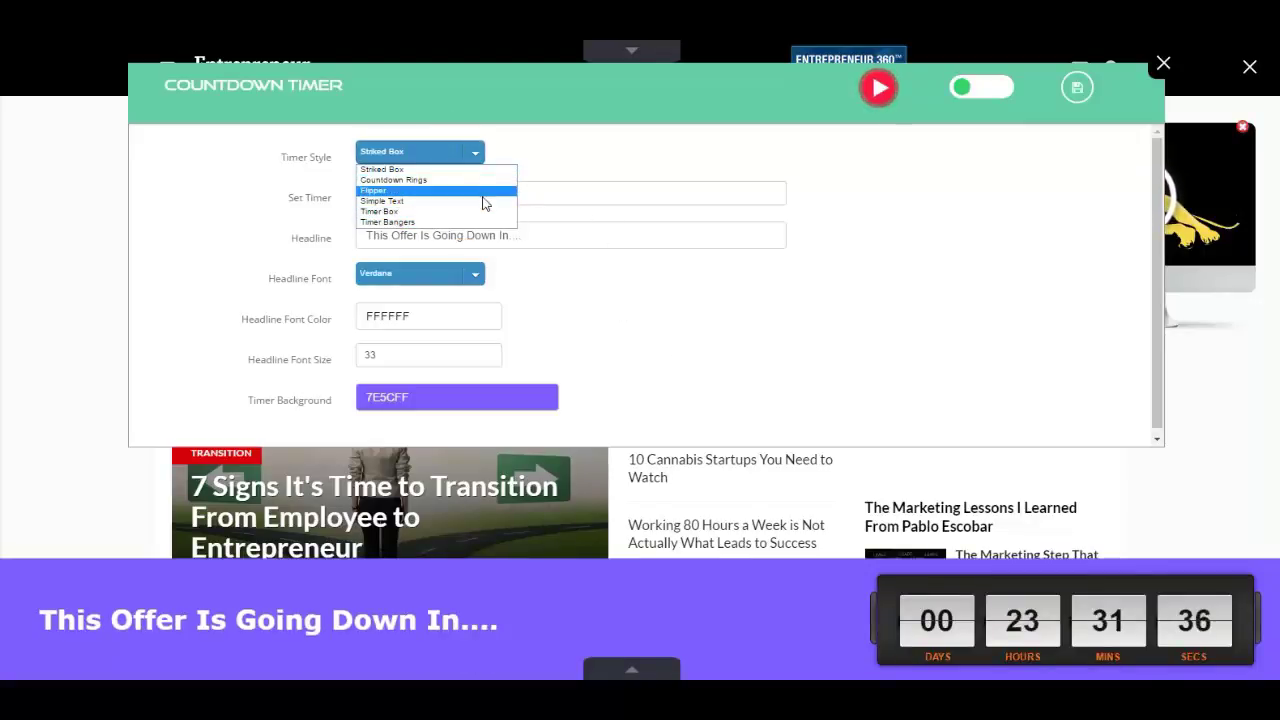
{"action": "left_click", "coordinate": [489, 191]}
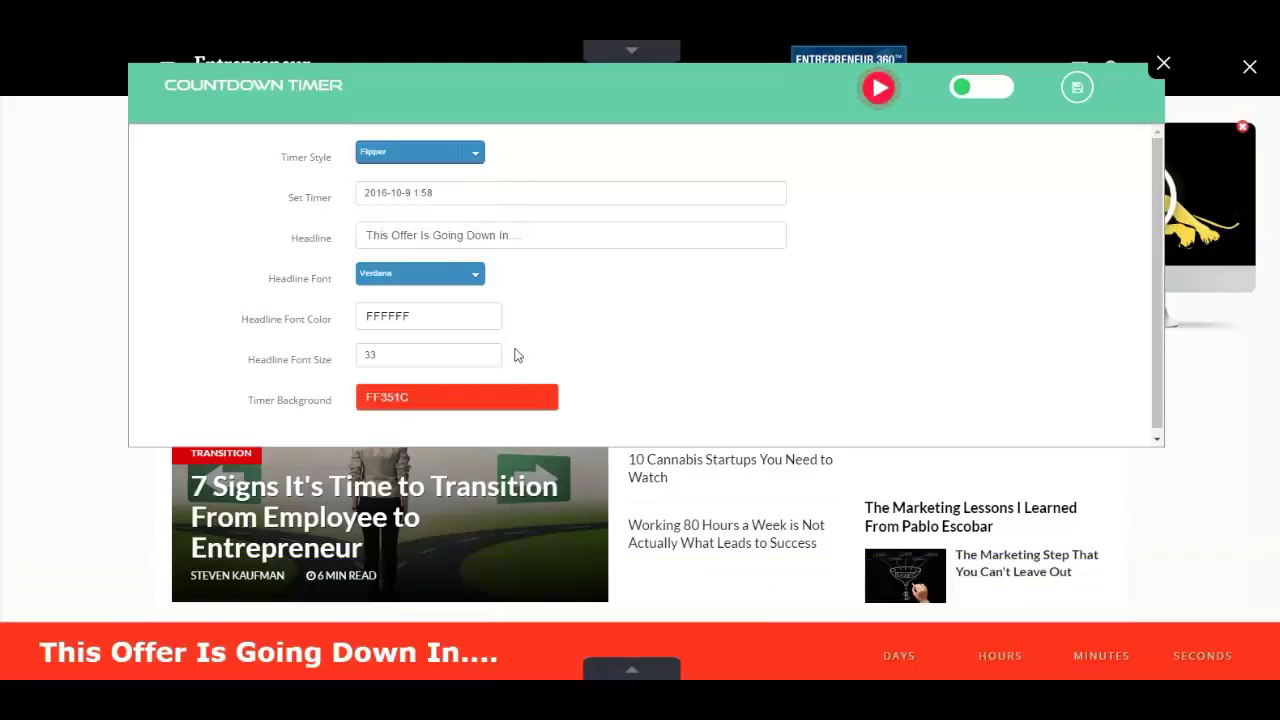
{"action": "left_click", "coordinate": [510, 192]}
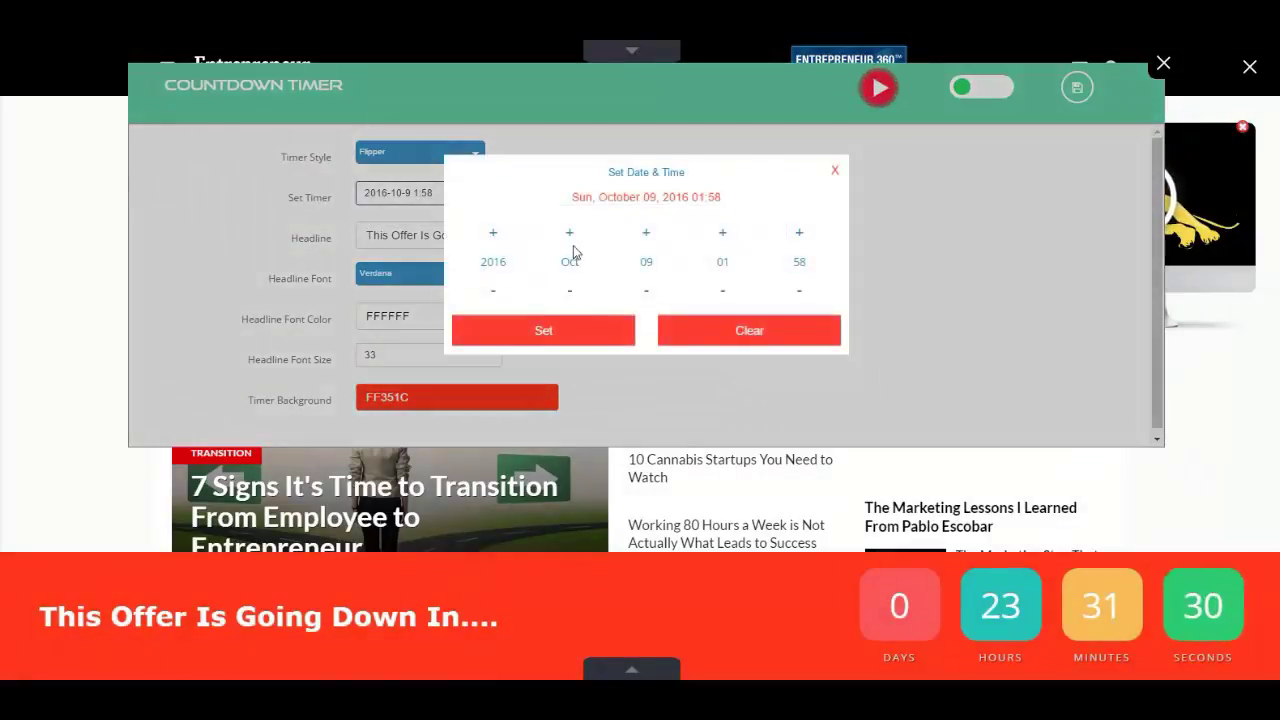
{"action": "left_click", "coordinate": [646, 234]}
{"action": "left_click", "coordinate": [646, 234]}
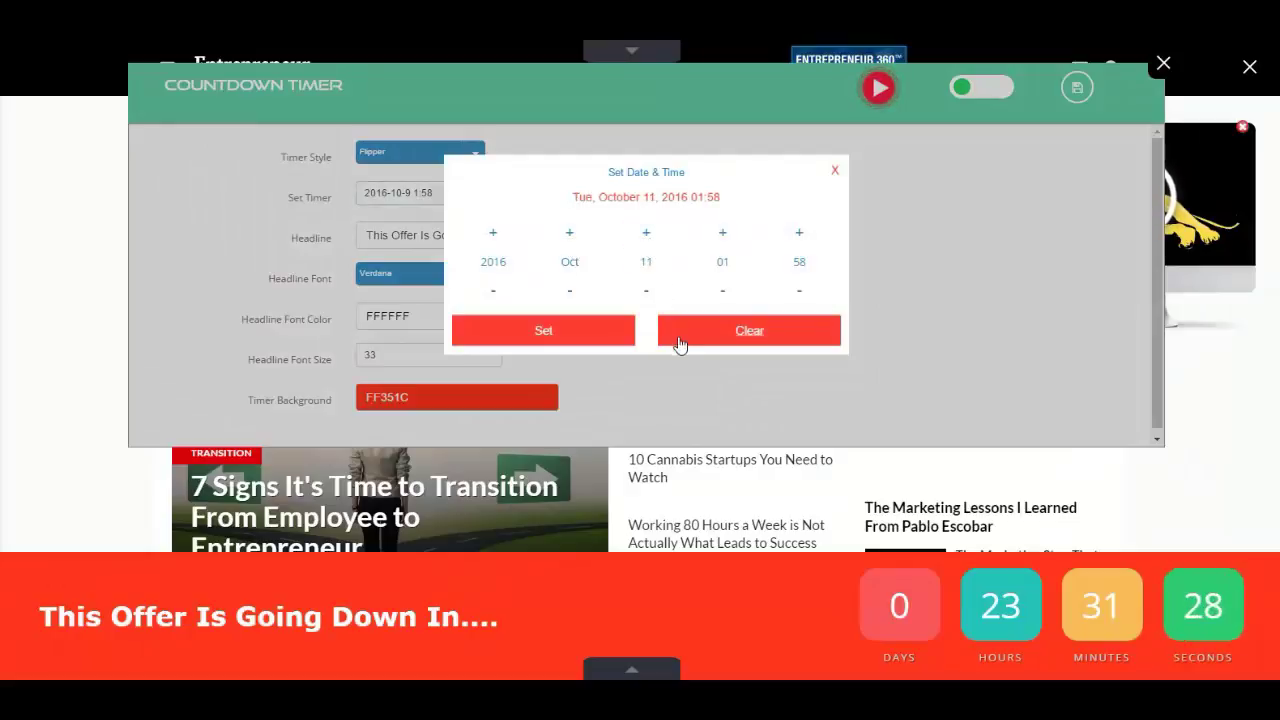
{"action": "left_click", "coordinate": [577, 338]}
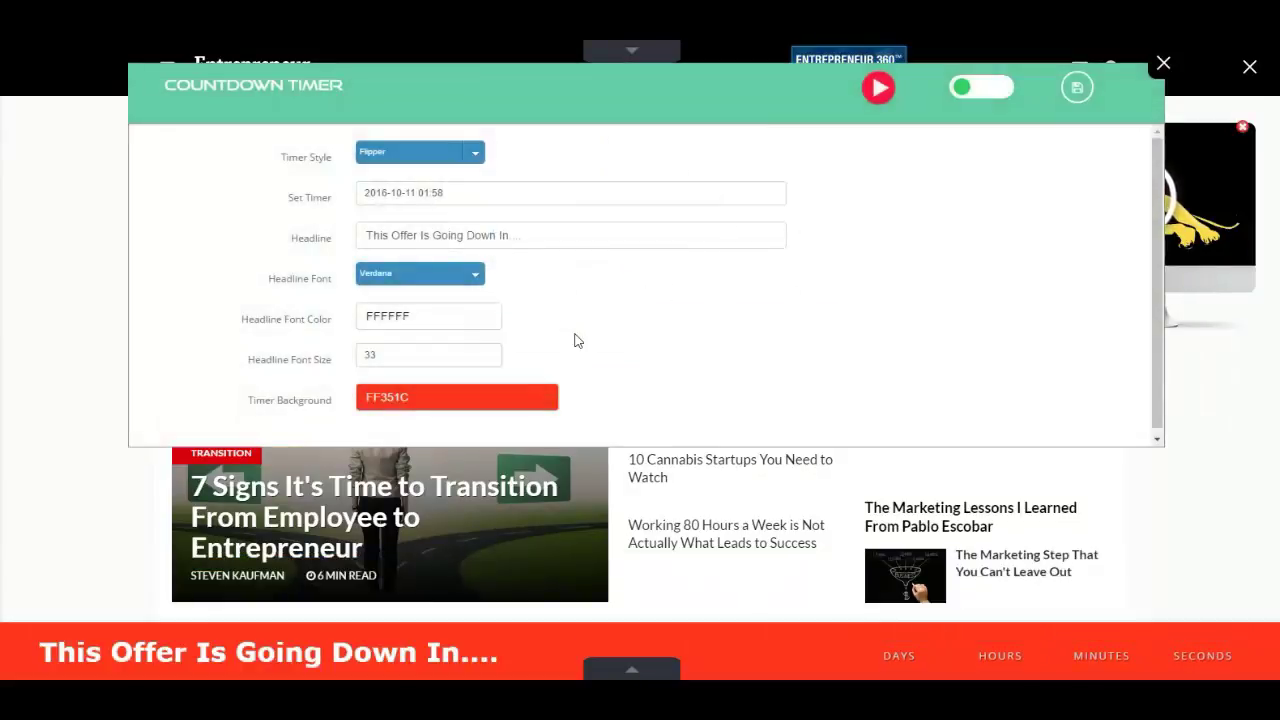
Set the timer's headline font to Century Gothic at size 60
{"action": "left_click", "coordinate": [450, 280]}
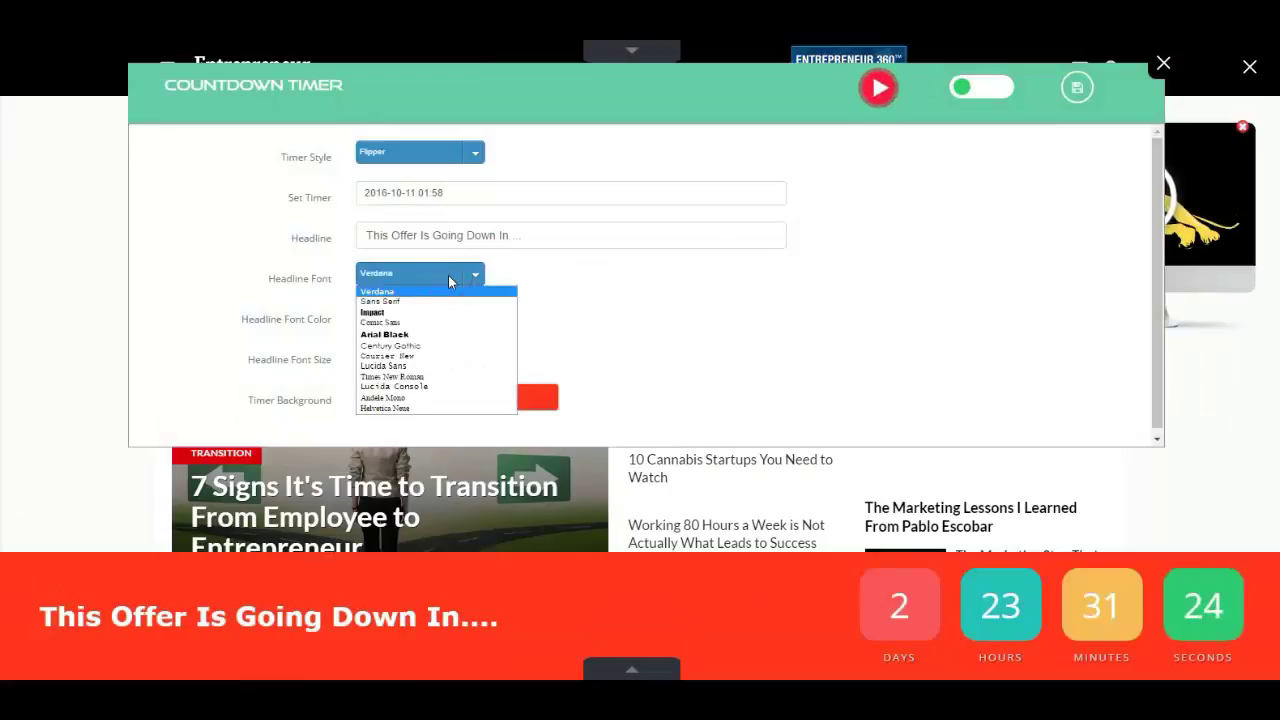
{"action": "left_click", "coordinate": [445, 346]}
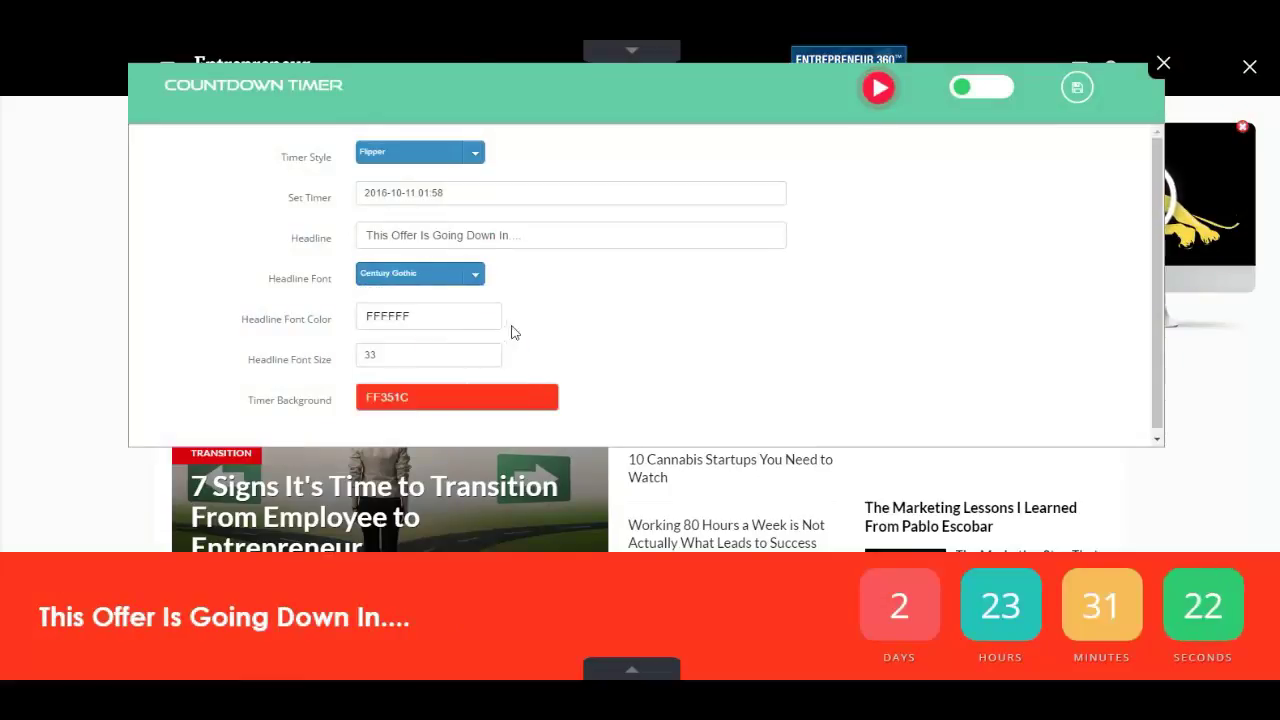
{"action": "left_click", "coordinate": [445, 356]}
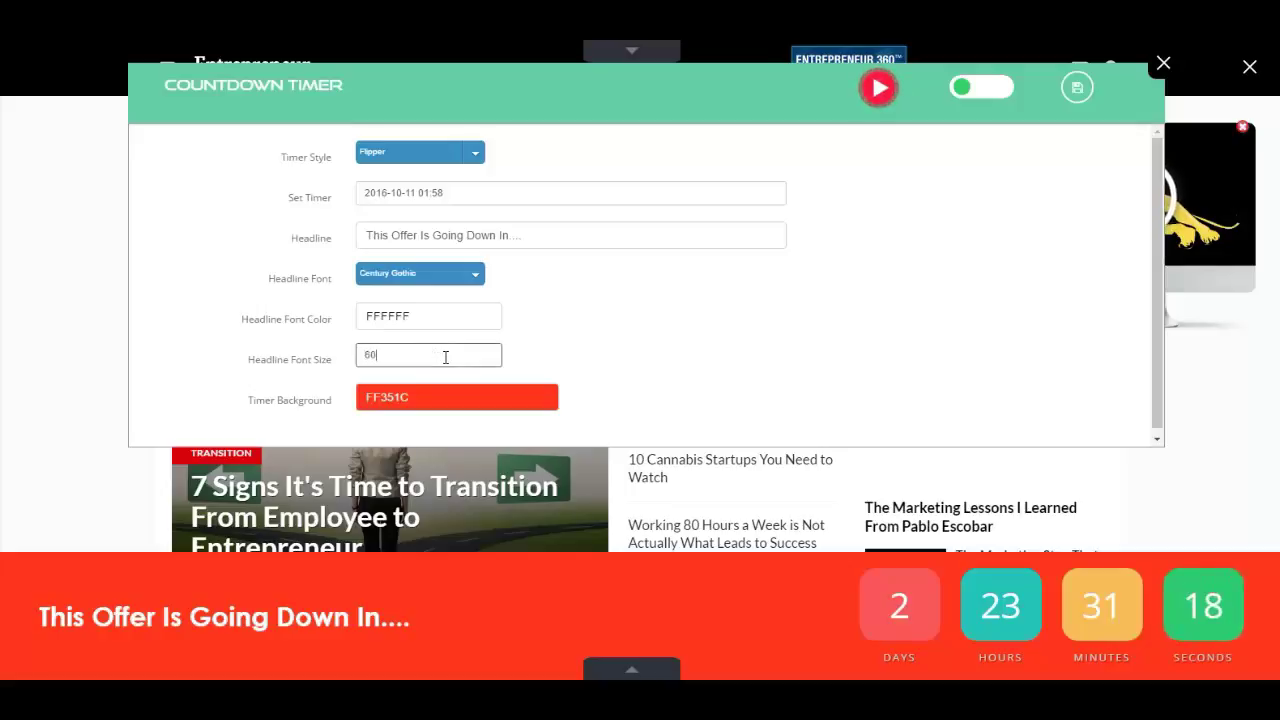
{"action": "type", "text": "60"}
{"action": "left_click", "coordinate": [583, 345]}
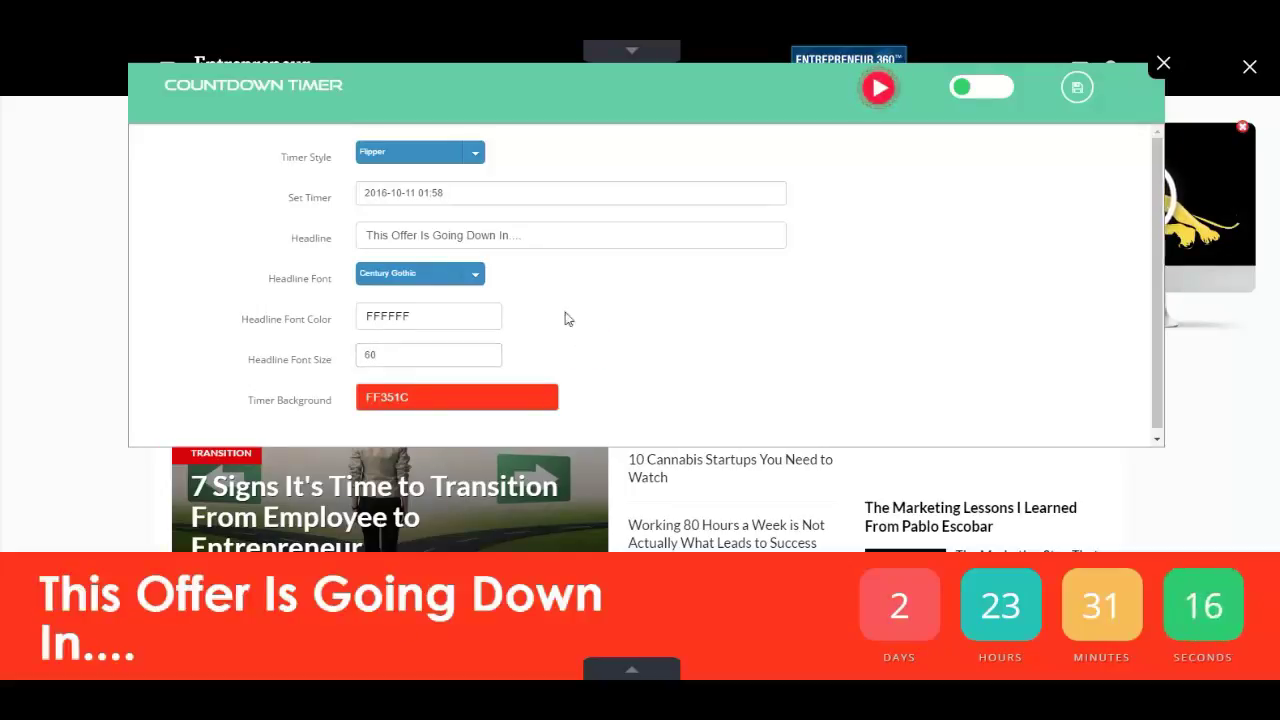
Replace the timer's headline text with "Download Your Product!"
{"action": "triple_click", "coordinate": [545, 237]}
{"action": "key", "text": "BackSpace"}
{"action": "type", "text": "Down"}
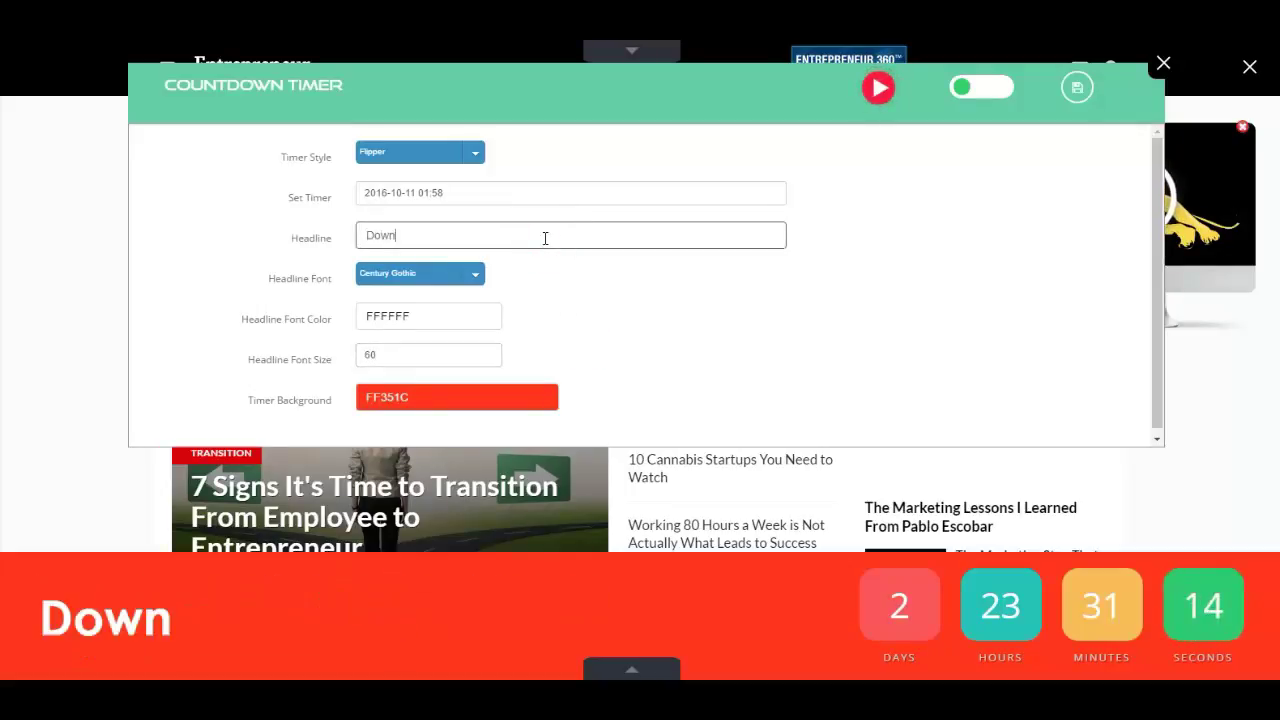
{"action": "type", "text": "load Your"}
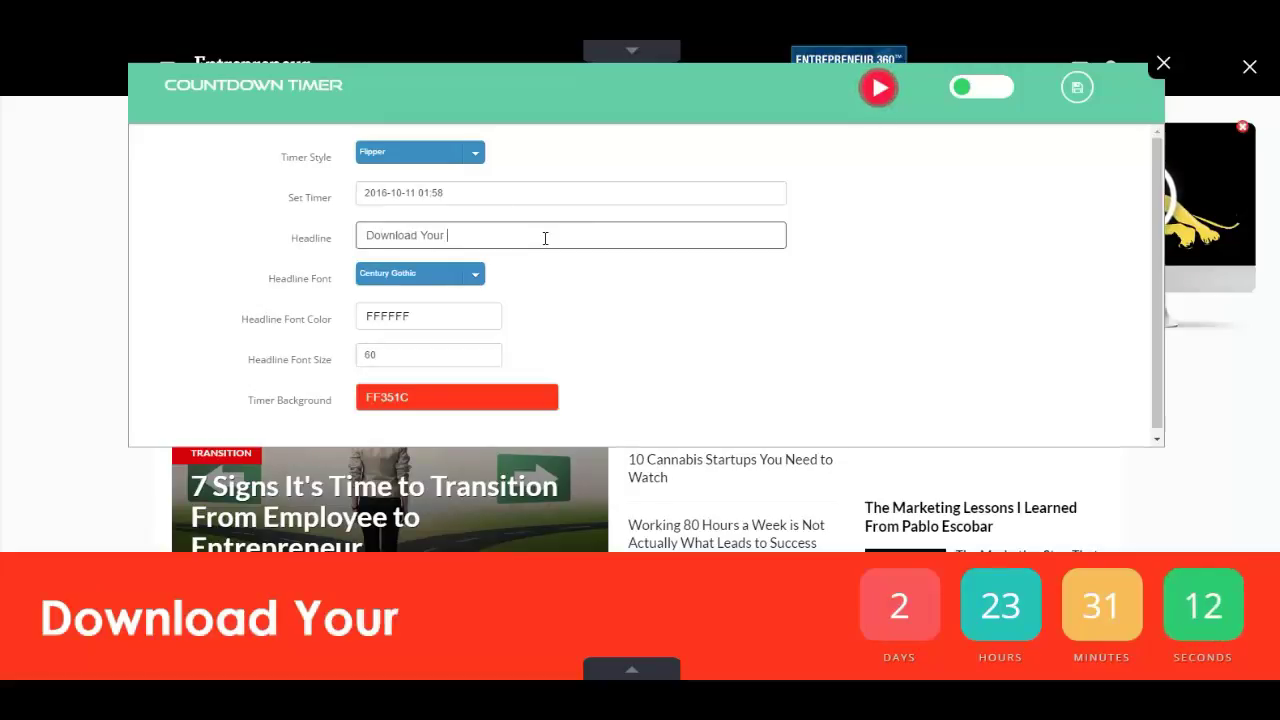
{"action": "type", "text": " Product!"}
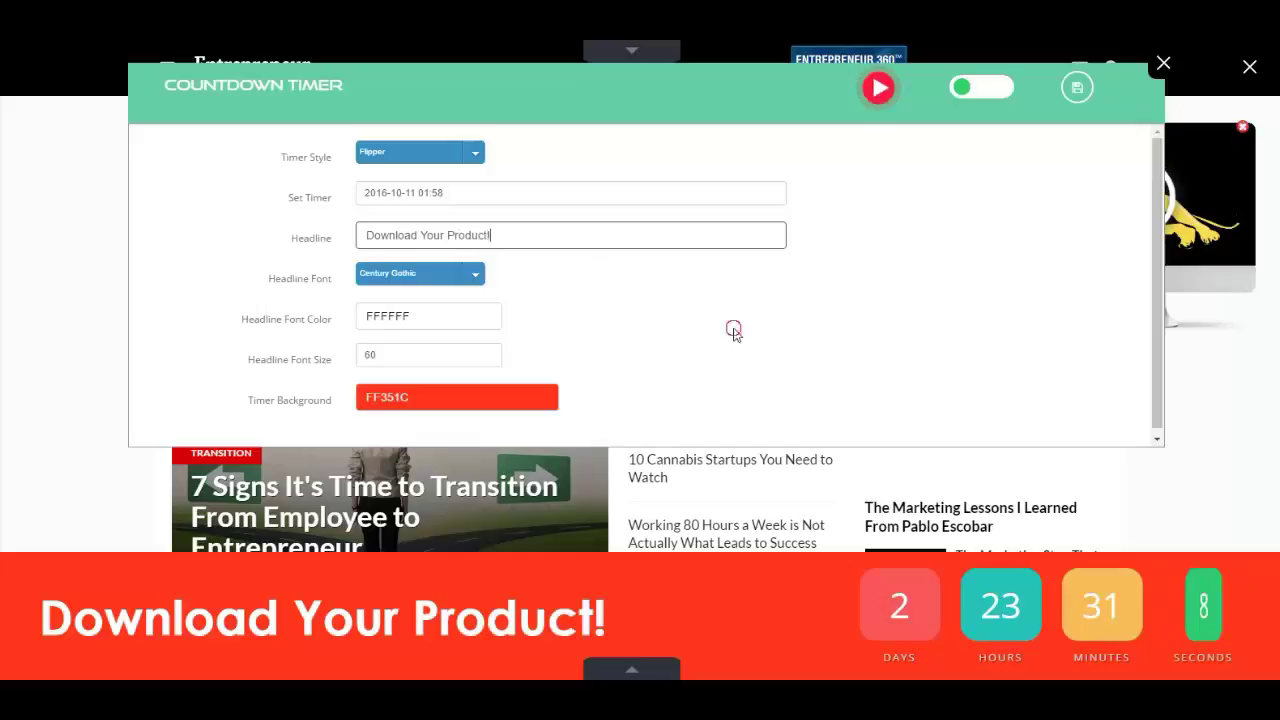
{"action": "left_click", "coordinate": [733, 329]}
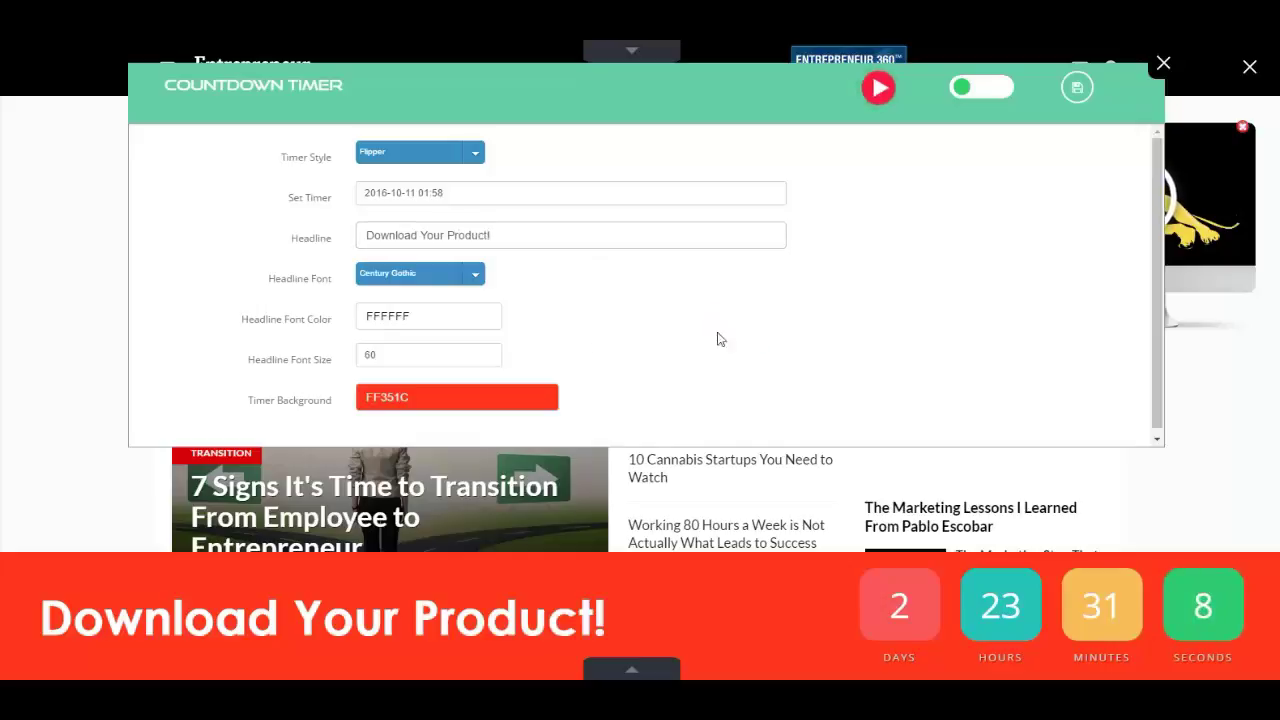
Set the timer background to the blue 2F67FF and save the countdown timer
{"action": "left_click", "coordinate": [558, 398]}
{"action": "mouse_move", "coordinate": [469, 451]}
{"action": "left_mouse_down"}
{"action": "mouse_move", "coordinate": [466, 429]}
{"action": "mouse_move", "coordinate": [456, 437]}
{"action": "left_mouse_up"}
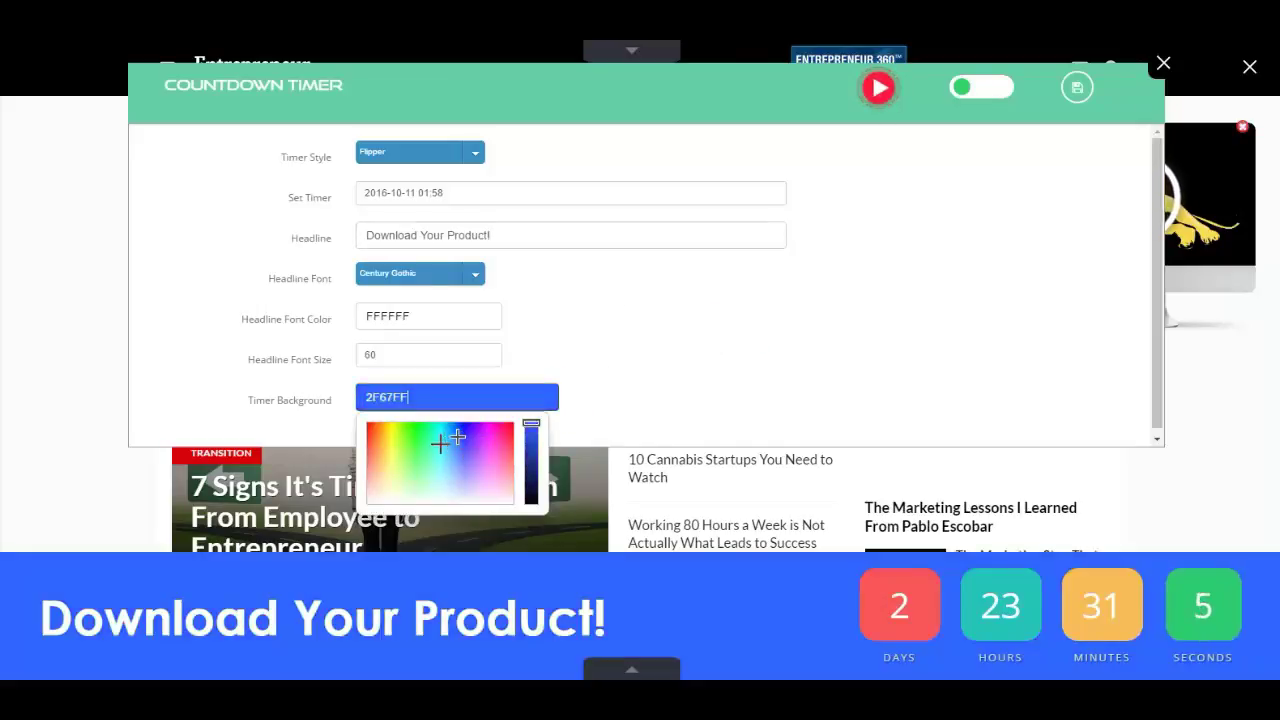
{"action": "left_click", "coordinate": [661, 388]}
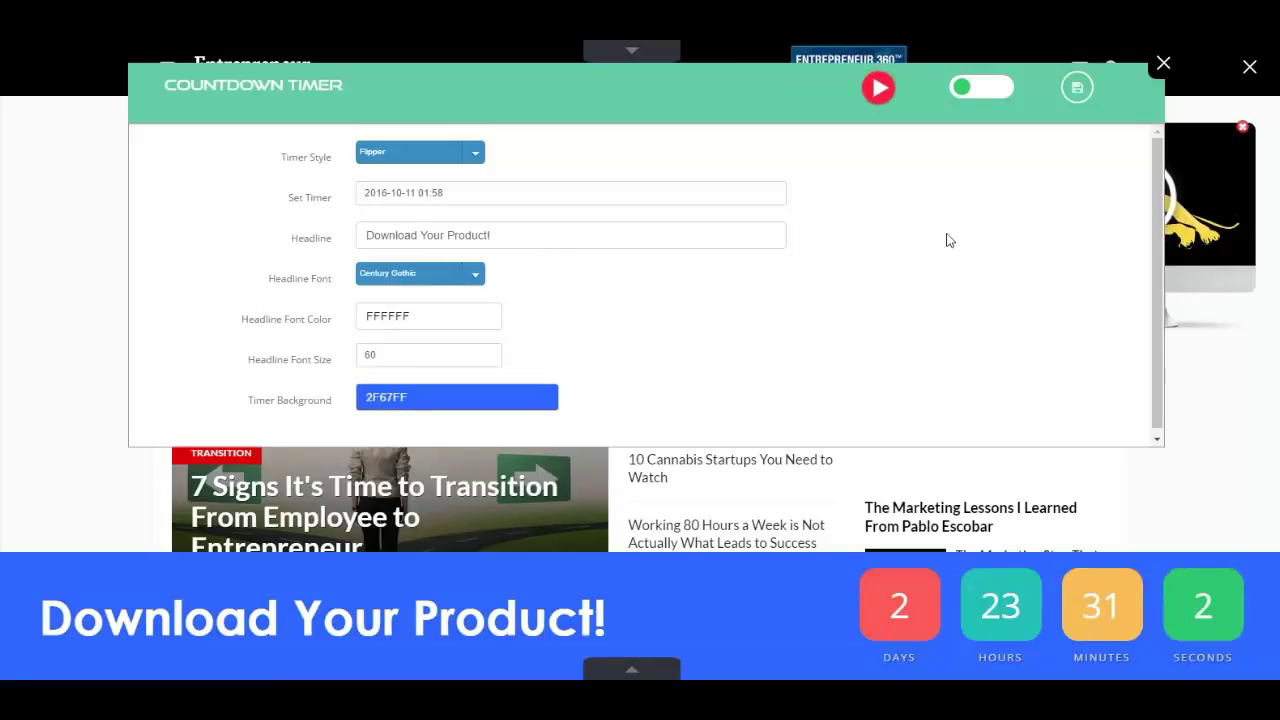
{"action": "left_click", "coordinate": [1087, 92]}
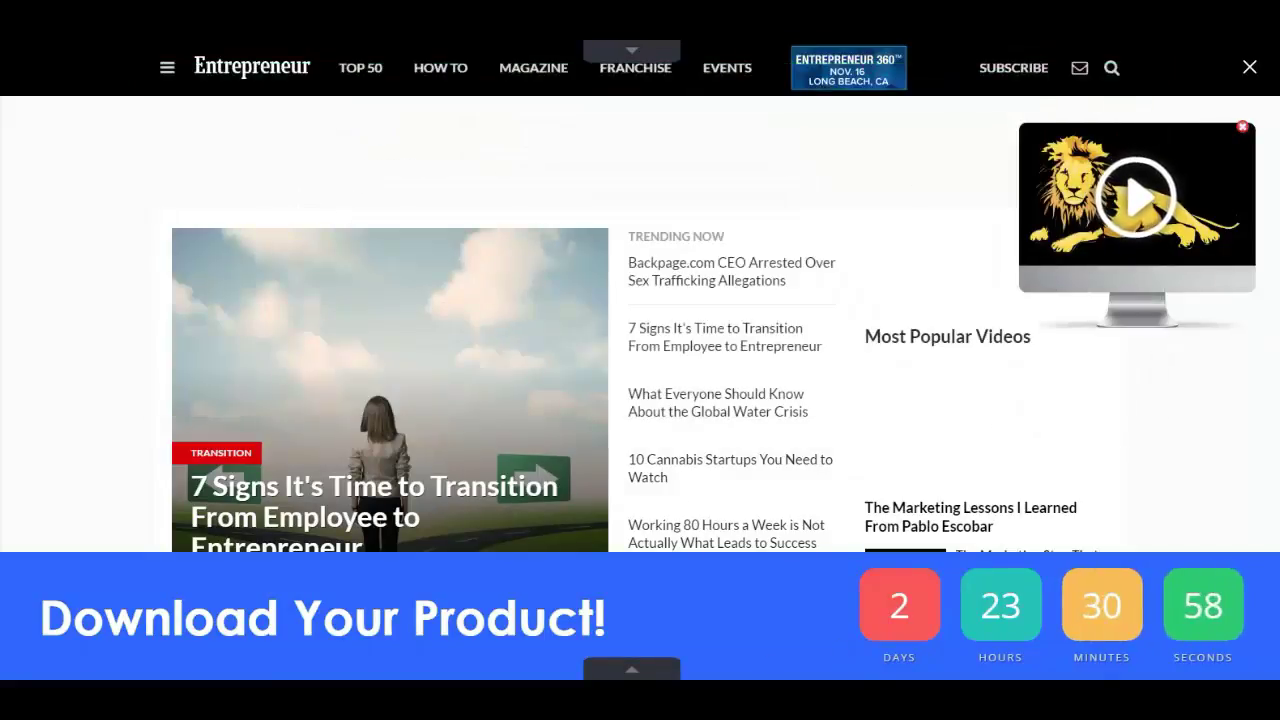
{"action": "left_click", "coordinate": [640, 672]}
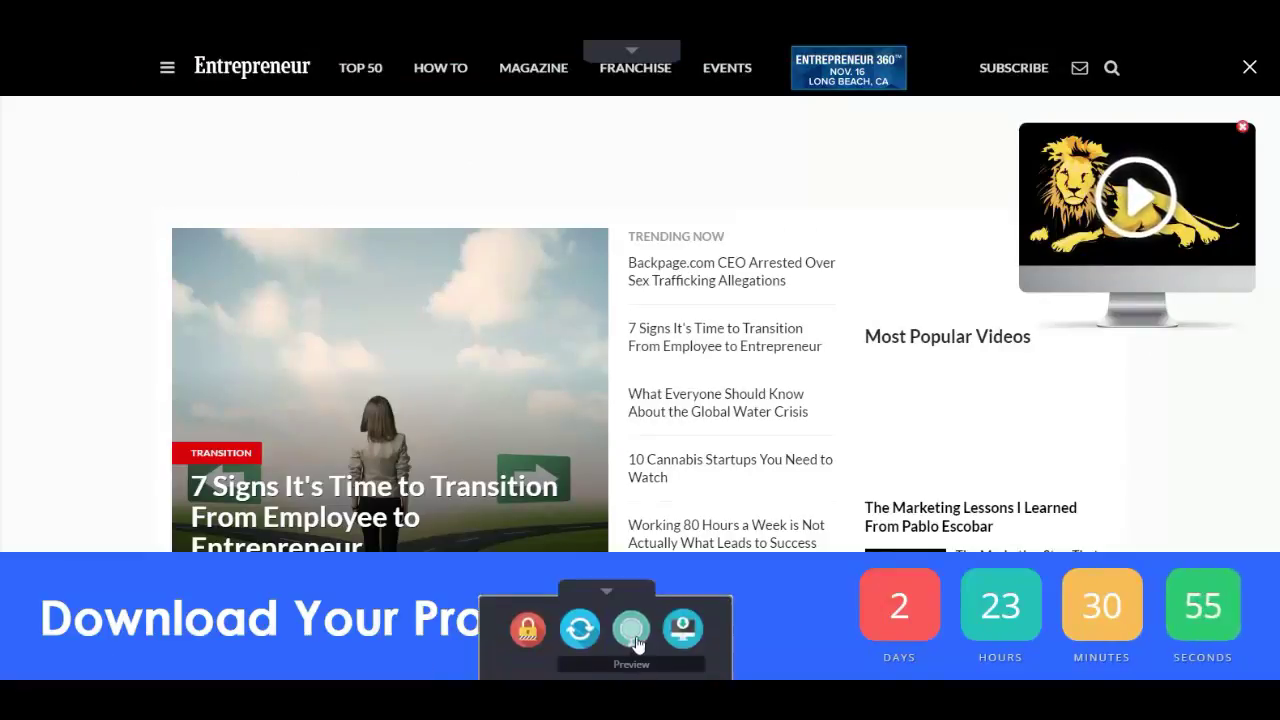
{"action": "left_click", "coordinate": [607, 598]}
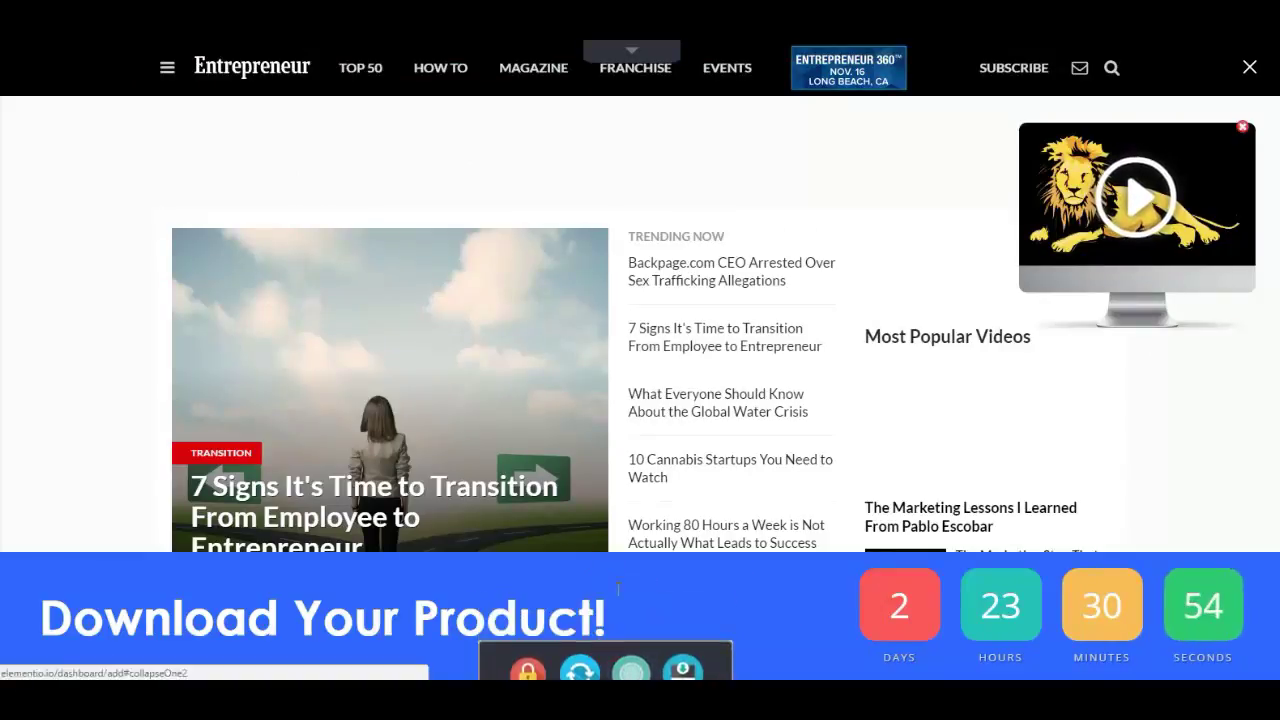
Open the On-Exit Popup settings, keep the Image type and upload the puppies image 1920x1200-data-wallpapers-12-614631 from Downloads
{"action": "left_click", "coordinate": [645, 55]}
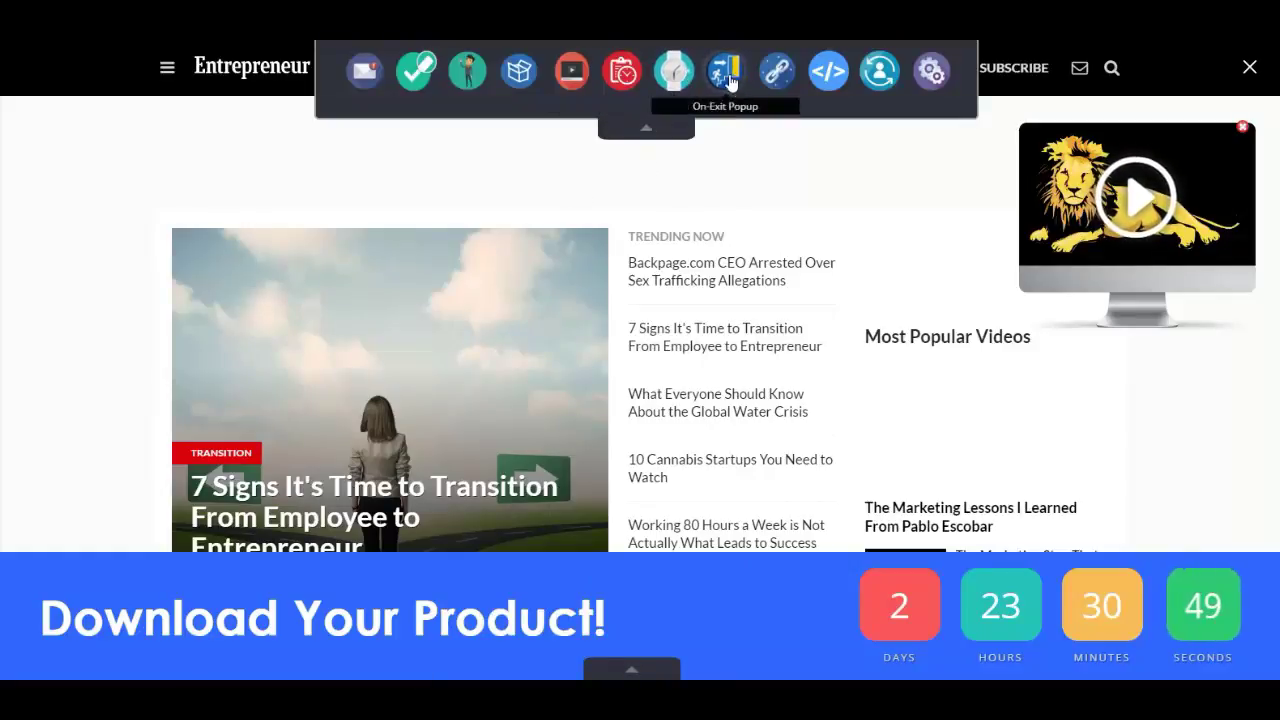
{"action": "left_click", "coordinate": [673, 70]}
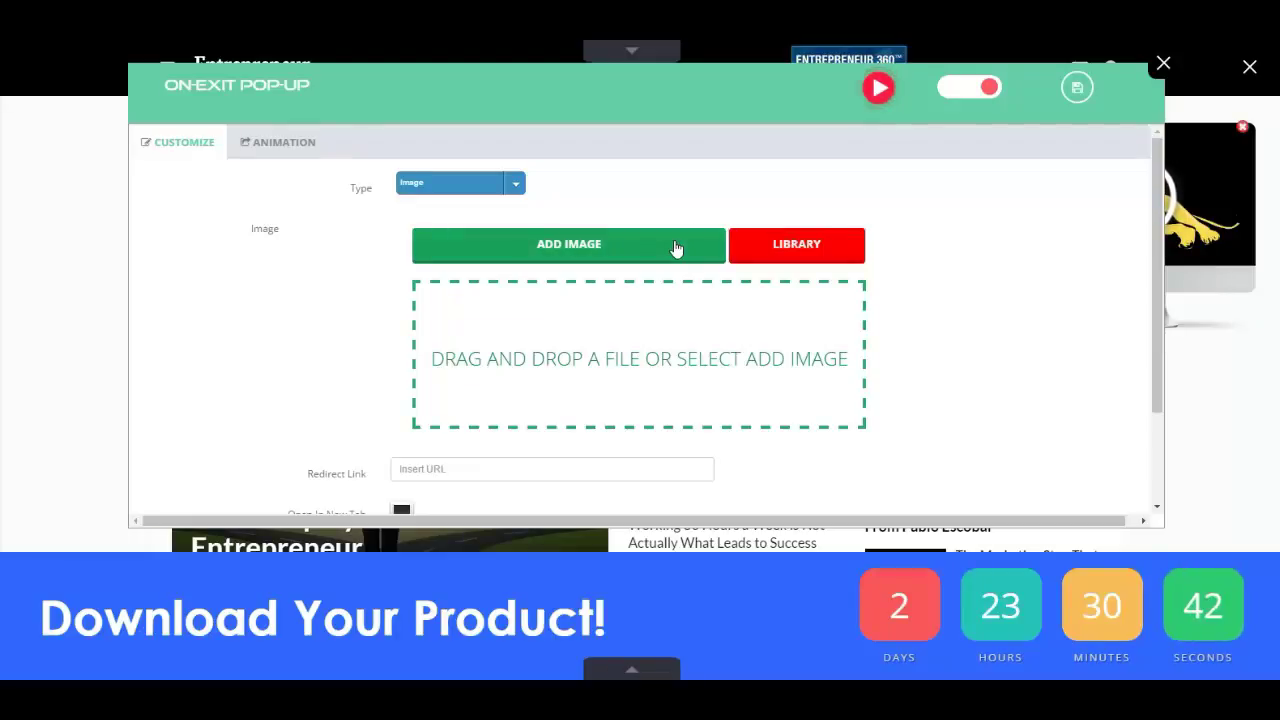
{"action": "left_click", "coordinate": [507, 183]}
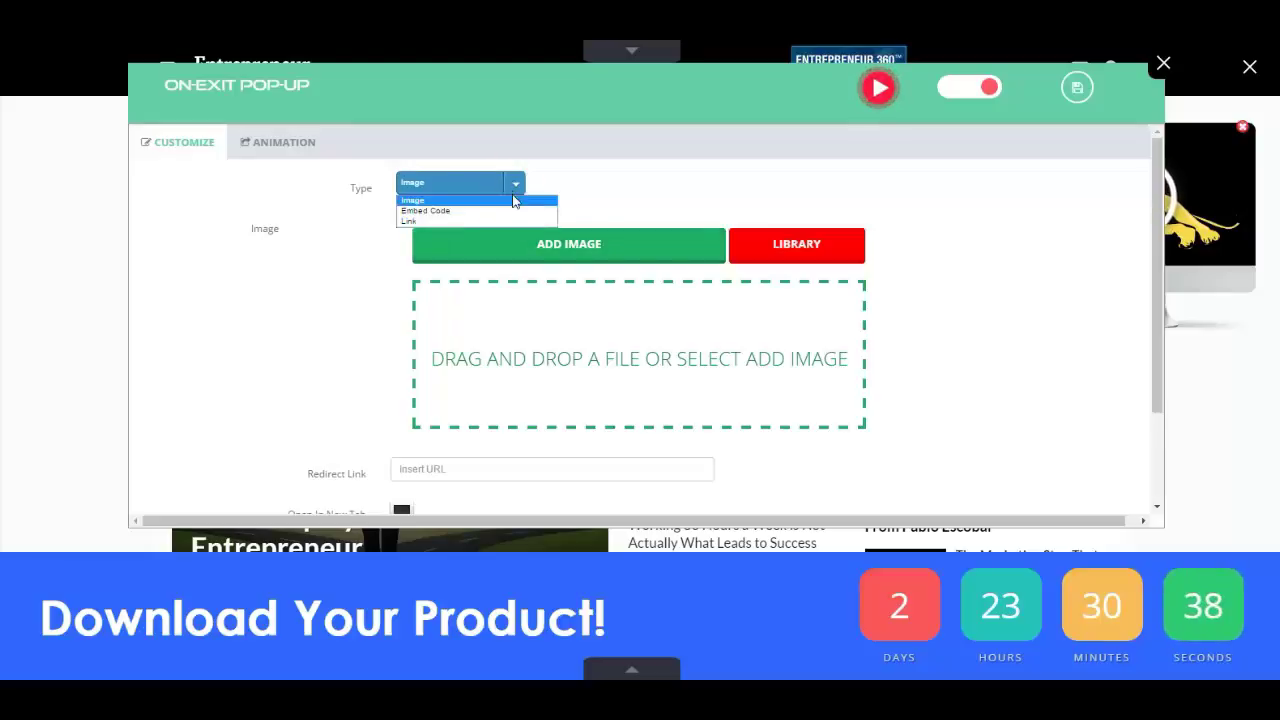
{"action": "left_click", "coordinate": [514, 190]}
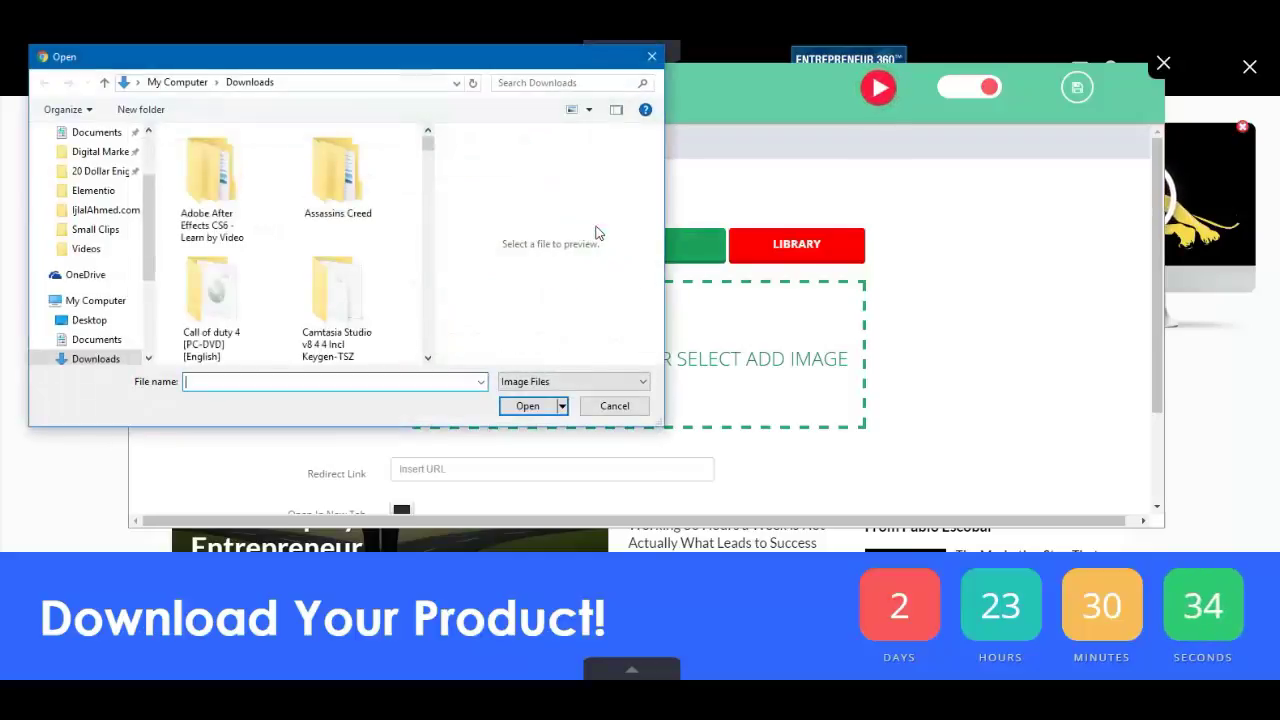
{"action": "scroll", "coordinate": [430, 152], "scroll_direction": "down", "scroll_amount": 5}
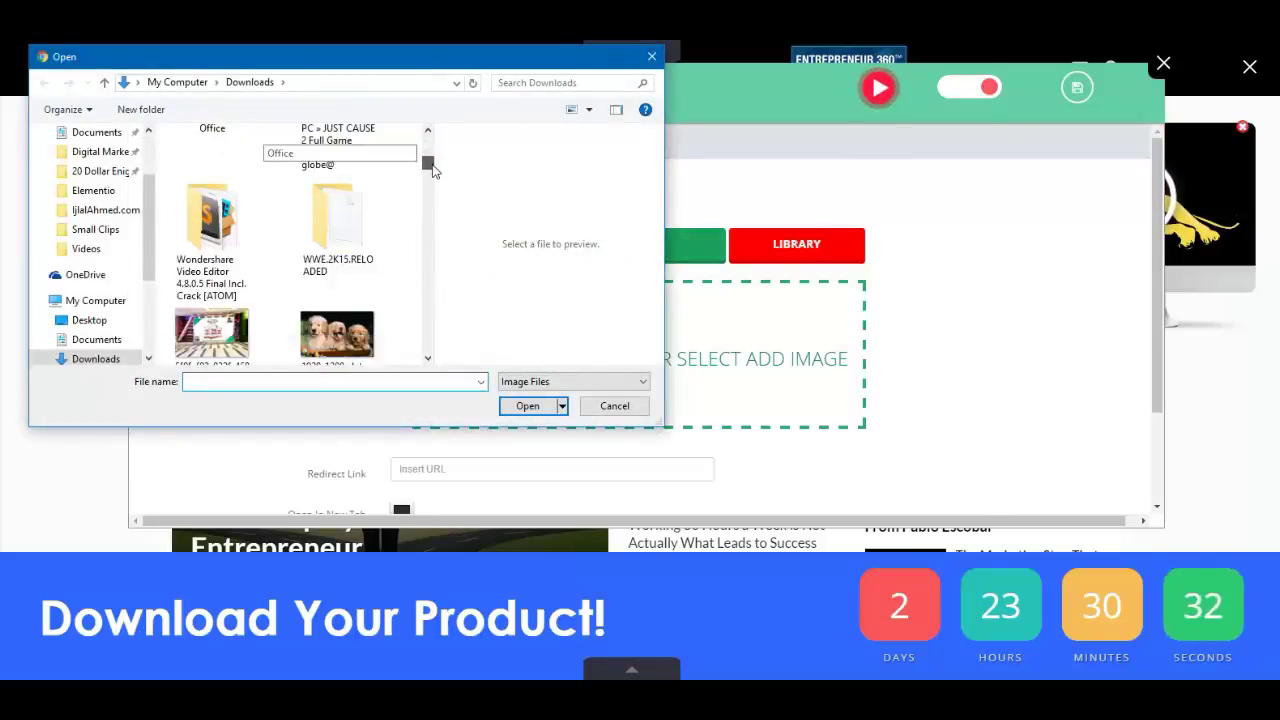
{"action": "left_click", "coordinate": [345, 245]}
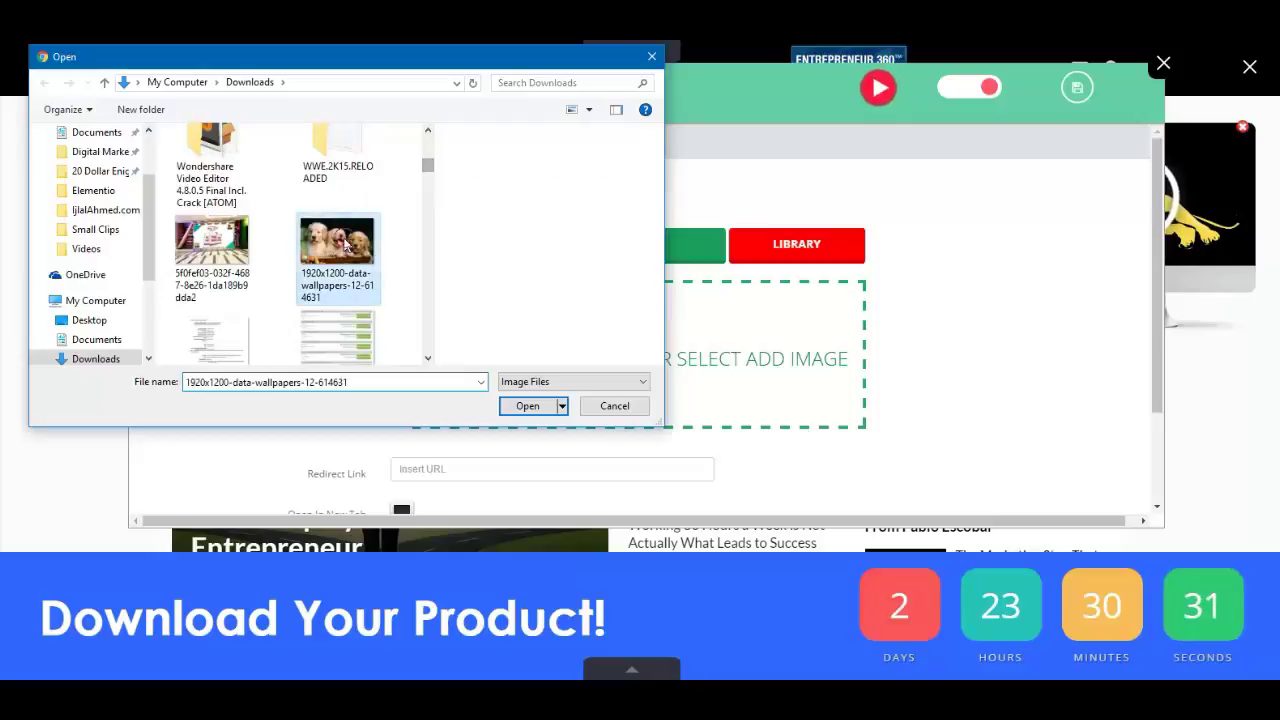
{"action": "left_click", "coordinate": [528, 405]}
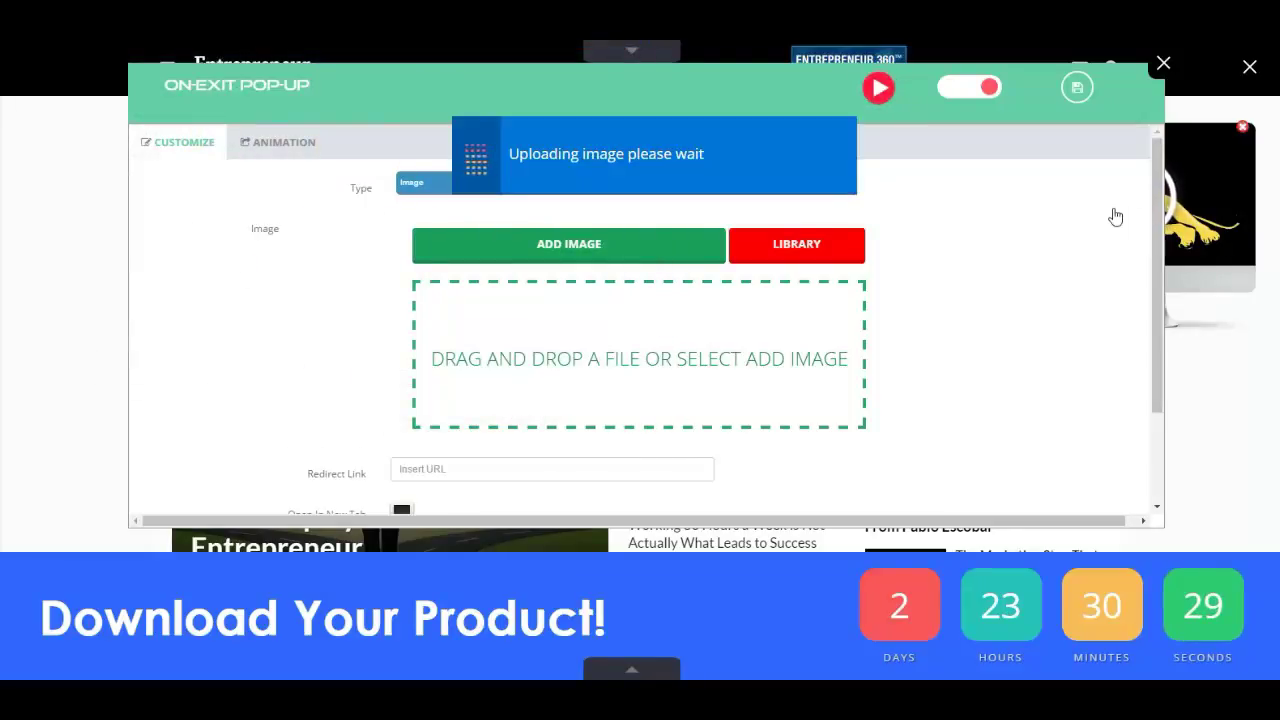
{"action": "scroll", "coordinate": [1160, 212], "scroll_direction": "down", "scroll_amount": 3}
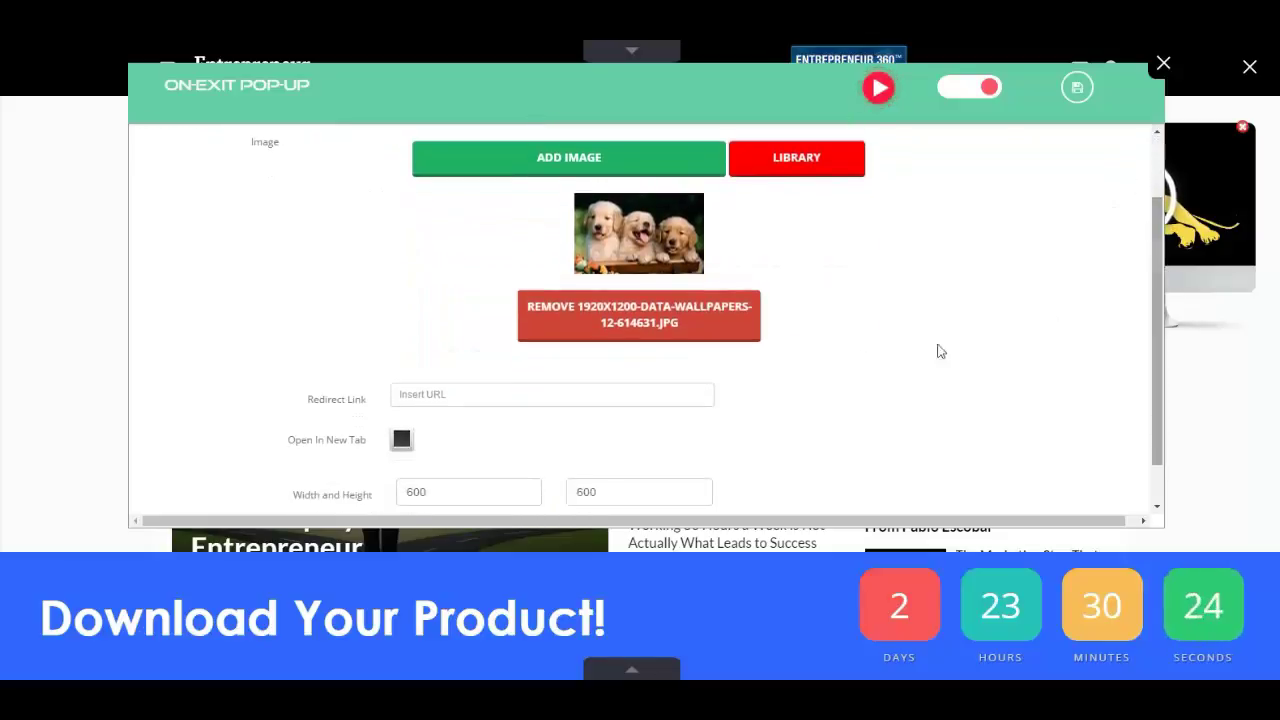
{"action": "left_click", "coordinate": [663, 396]}
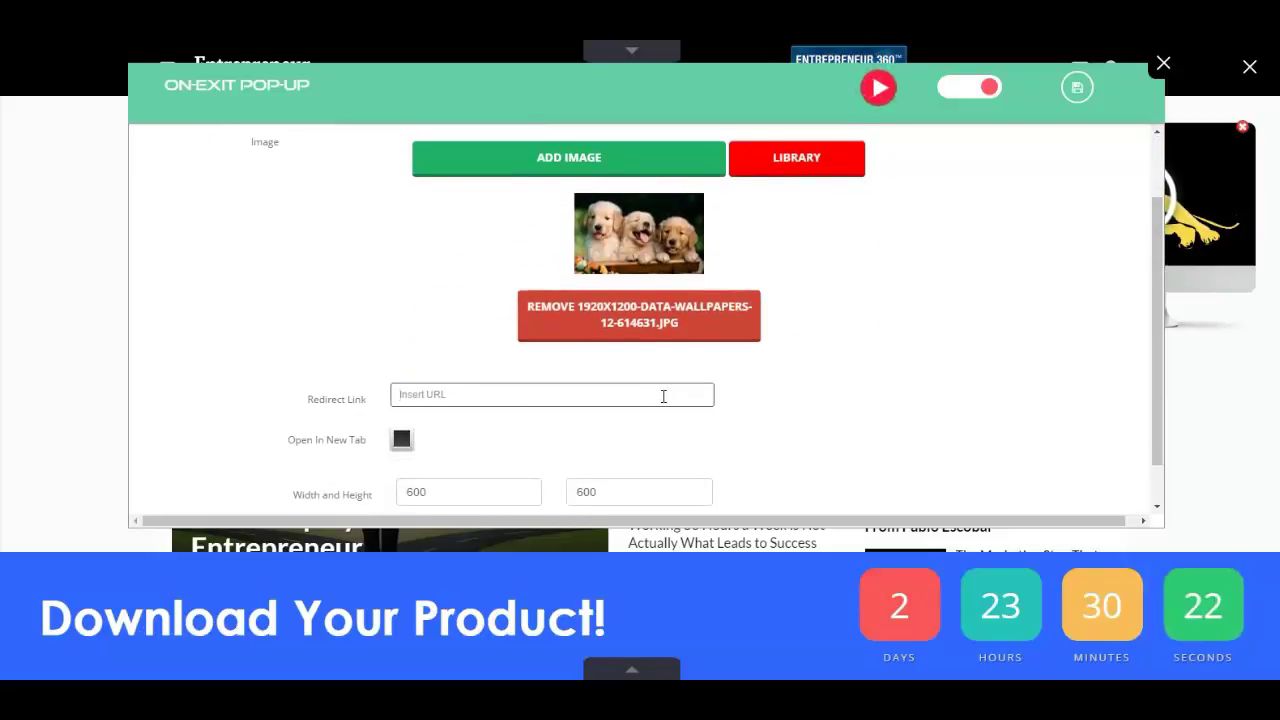
{"action": "type", "text": "http://goo"}
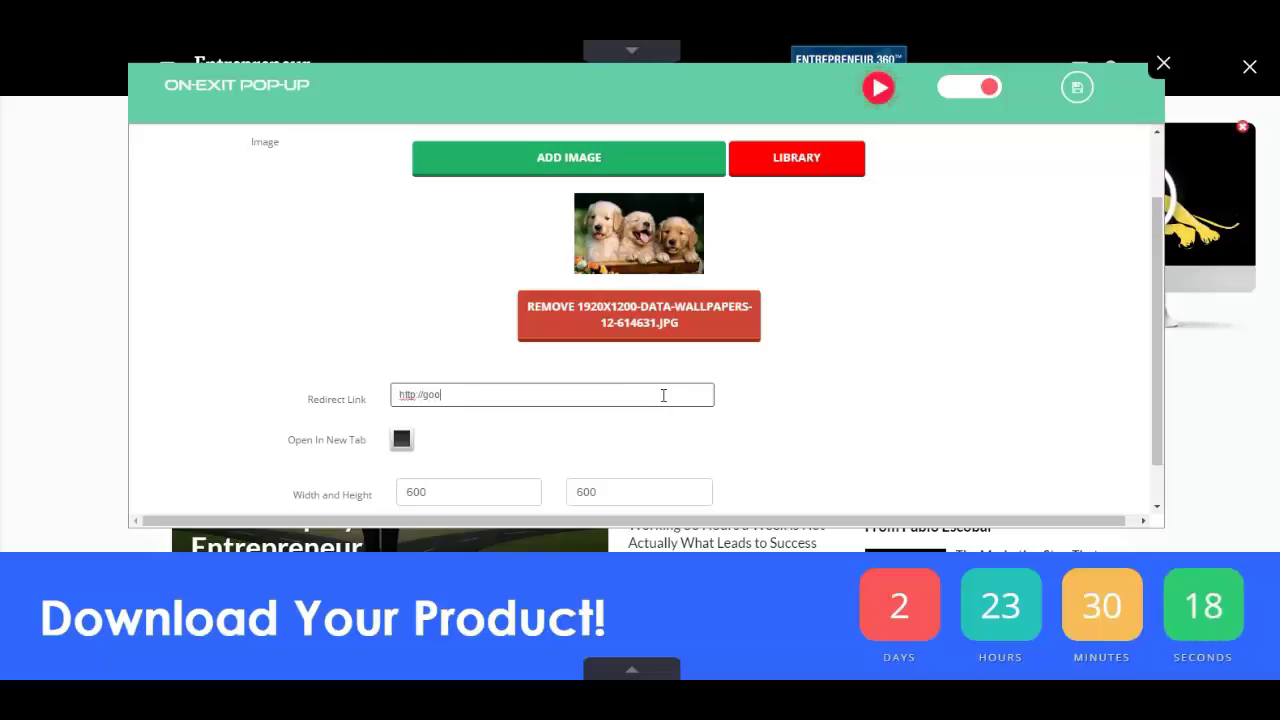
{"action": "type", "text": "gle.com"}
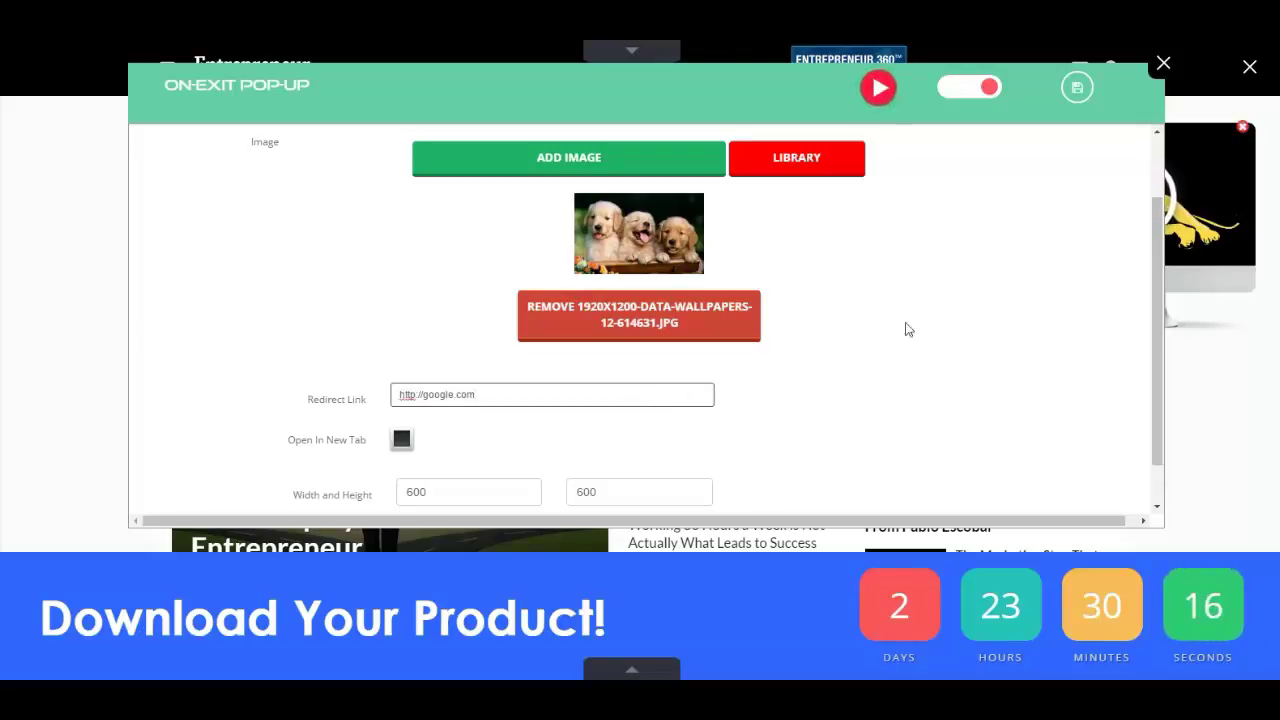
Set the on-exit pop-up's width to 1450 and height to 800
{"action": "scroll", "coordinate": [1157, 316], "scroll_direction": "down", "scroll_amount": 1}
{"action": "scroll", "coordinate": [1155, 316], "scroll_direction": "down", "scroll_amount": 1}
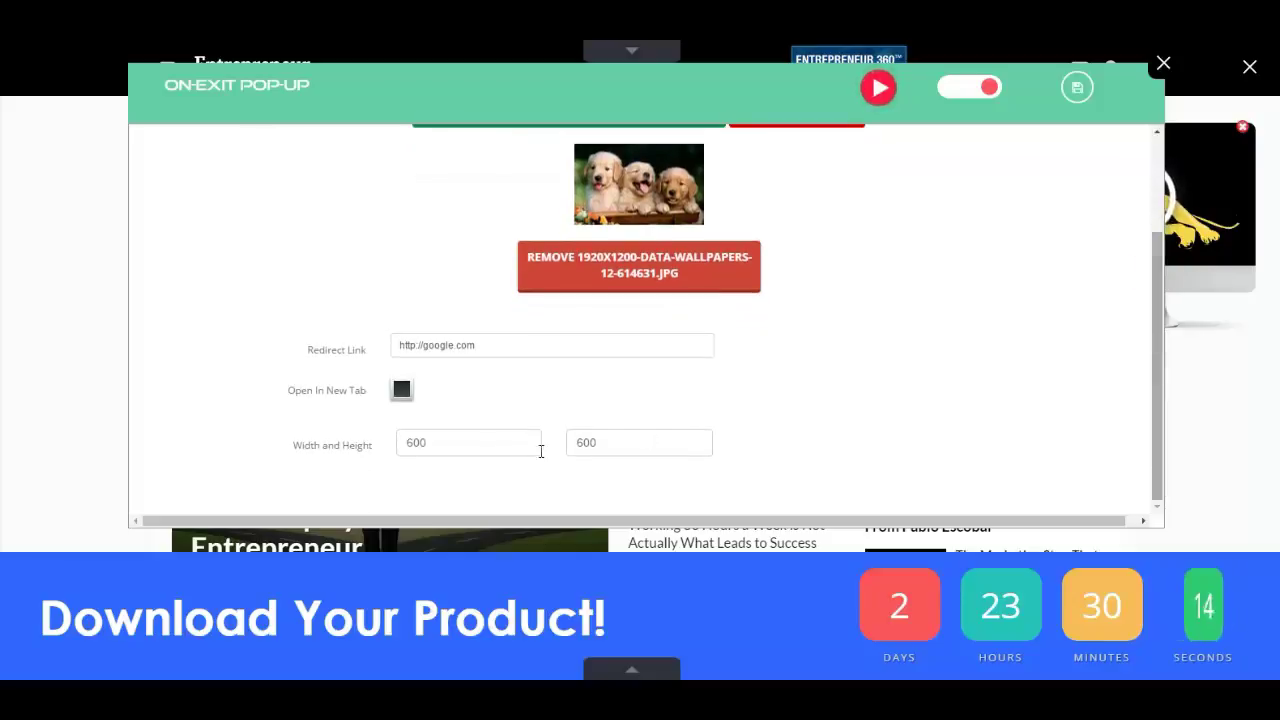
{"action": "double_click", "coordinate": [489, 440]}
{"action": "type", "text": "1450"}
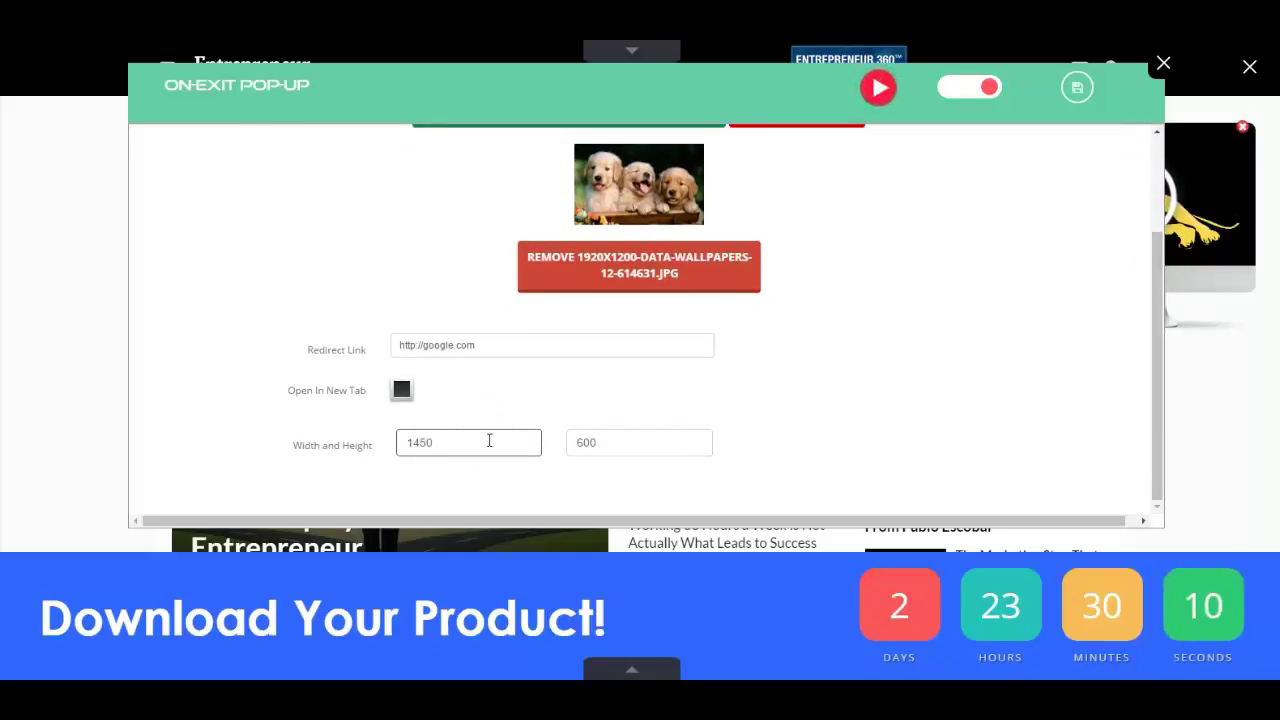
{"action": "key", "text": "Tab"}
{"action": "type", "text": "800"}
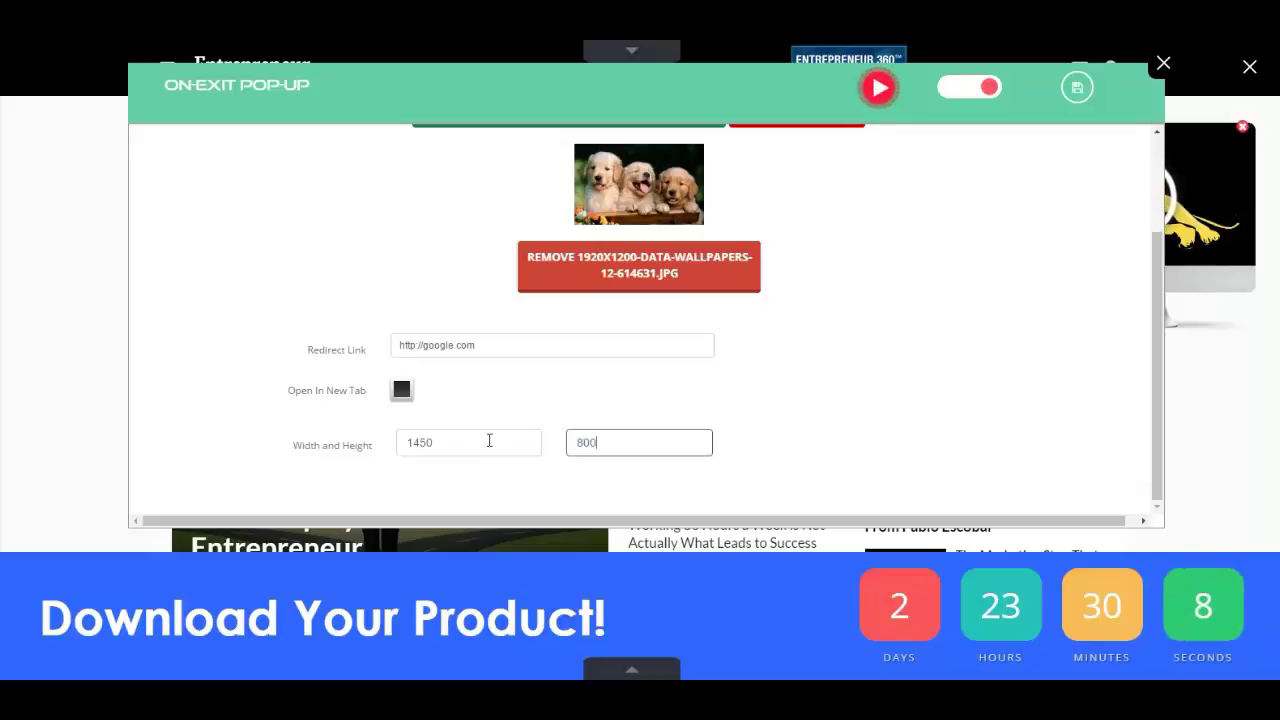
{"action": "left_click", "coordinate": [1138, 355]}
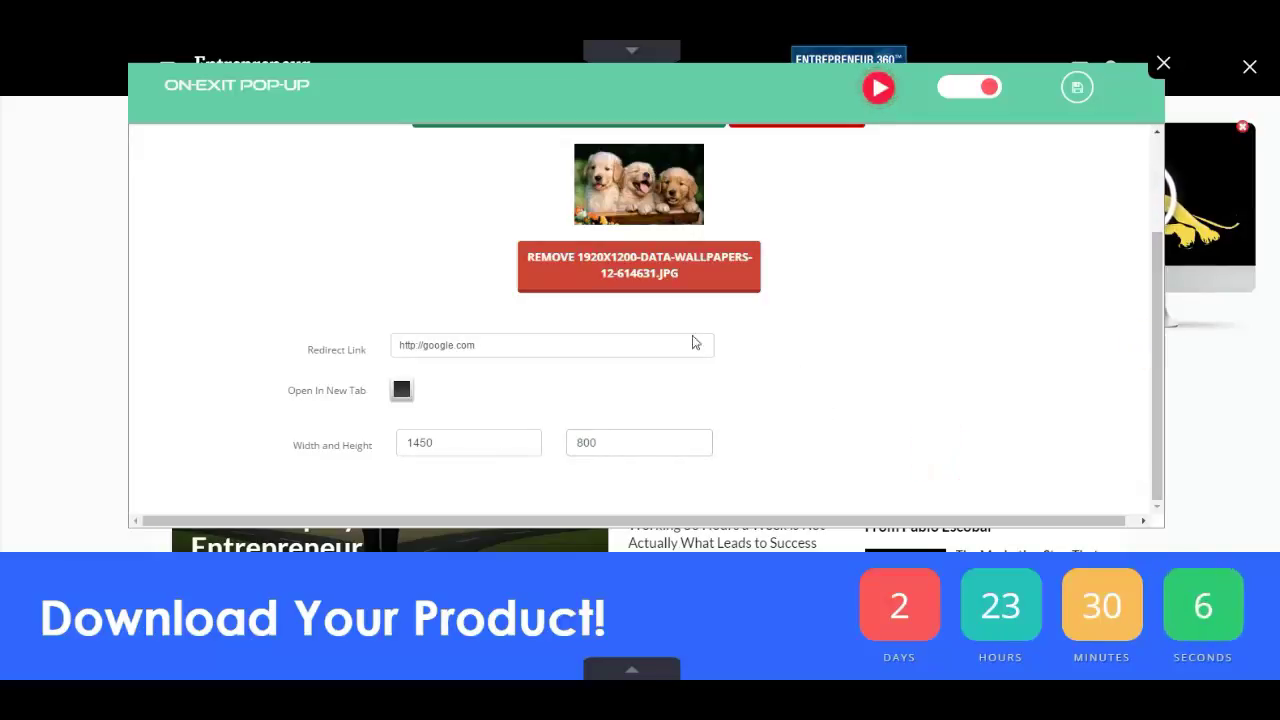
Make the redirect link open in a new tab, then save the on-exit pop-up after checking its animation settings
{"action": "left_click", "coordinate": [408, 391]}
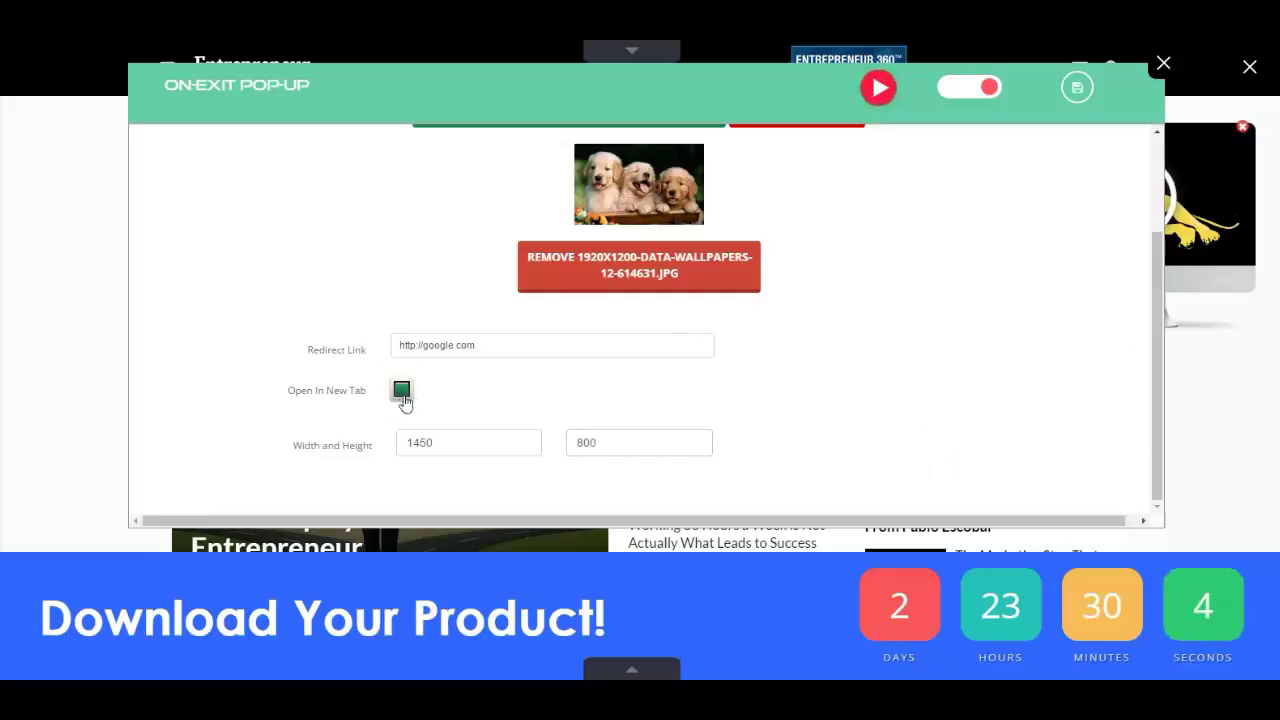
{"action": "left_click_drag", "start_coordinate": [1154, 285], "coordinate": [1152, 183]}
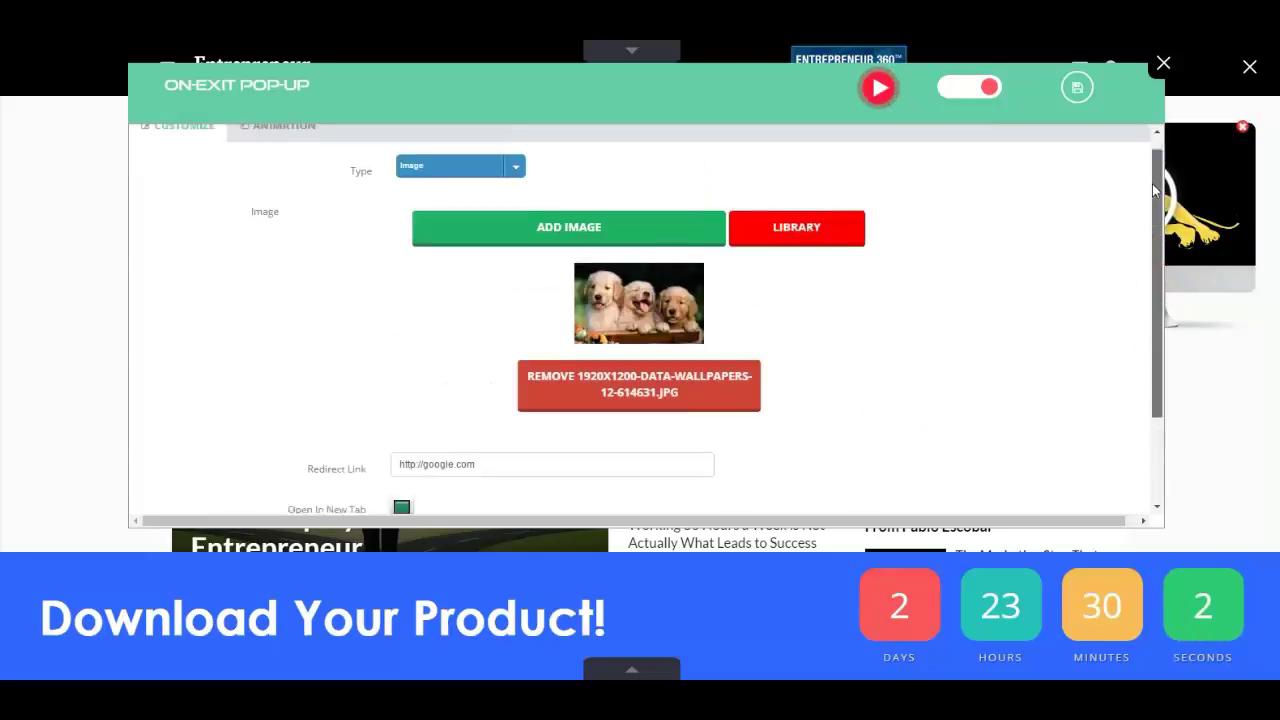
{"action": "left_click", "coordinate": [285, 142]}
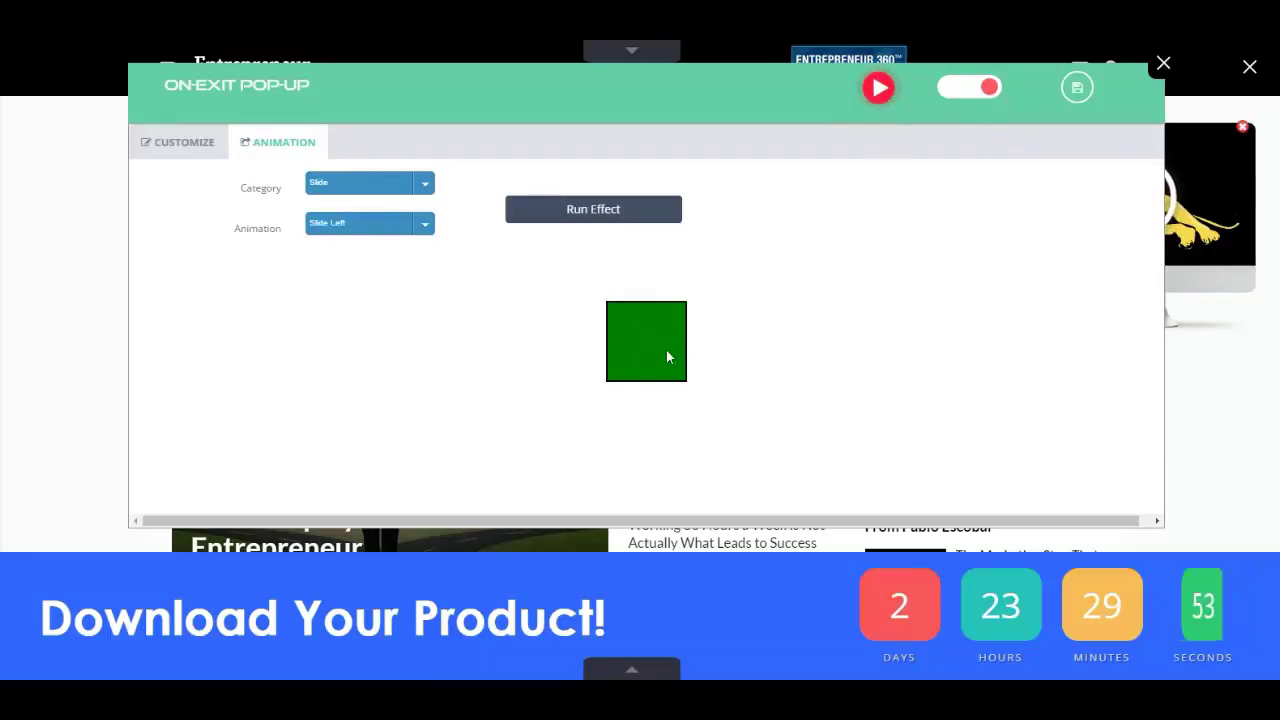
{"action": "left_click", "coordinate": [987, 95]}
{"action": "left_click", "coordinate": [1086, 90]}
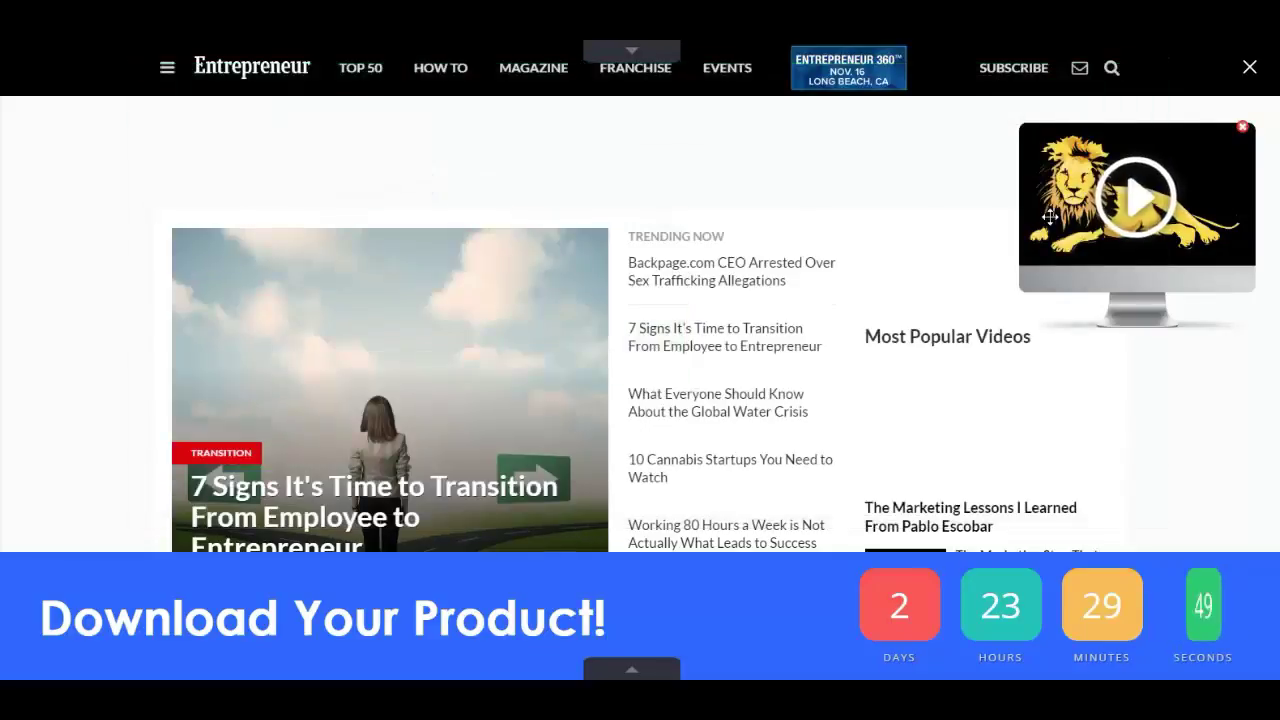
Preview the campaign page with its video box, countdown timer and on-exit pop-up
{"action": "left_click", "coordinate": [621, 672]}
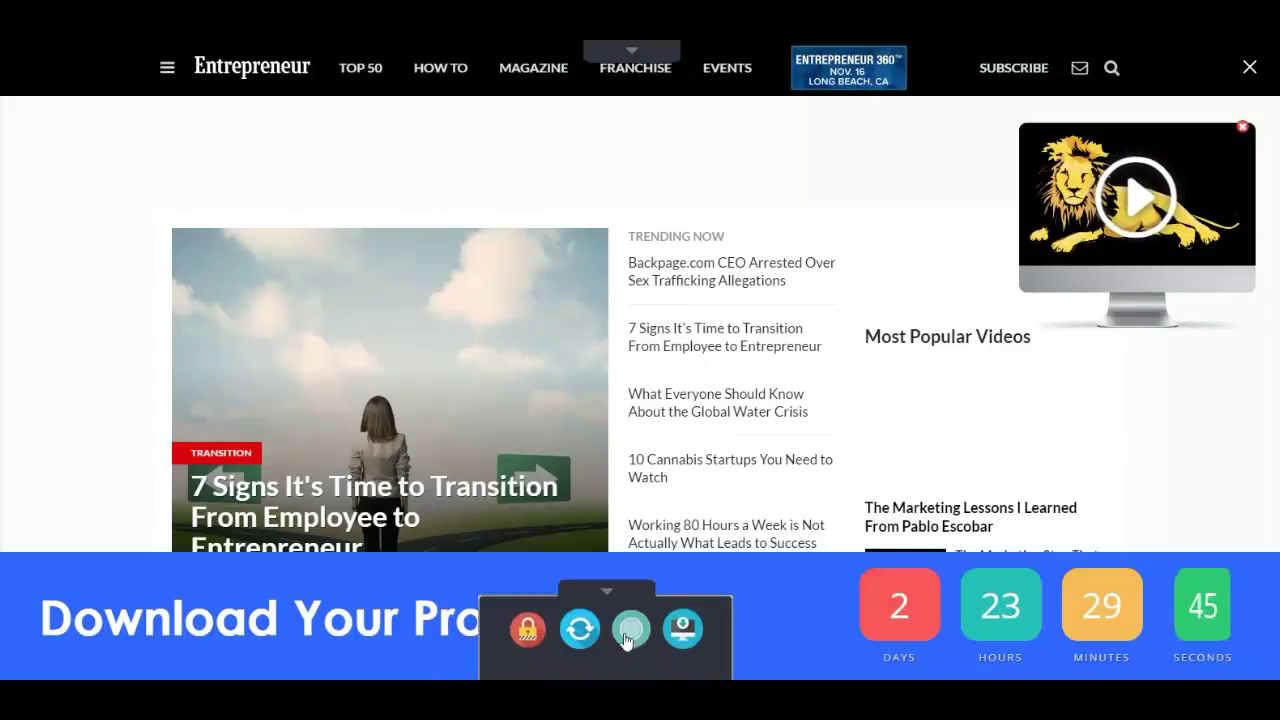
{"action": "left_click", "coordinate": [631, 630]}
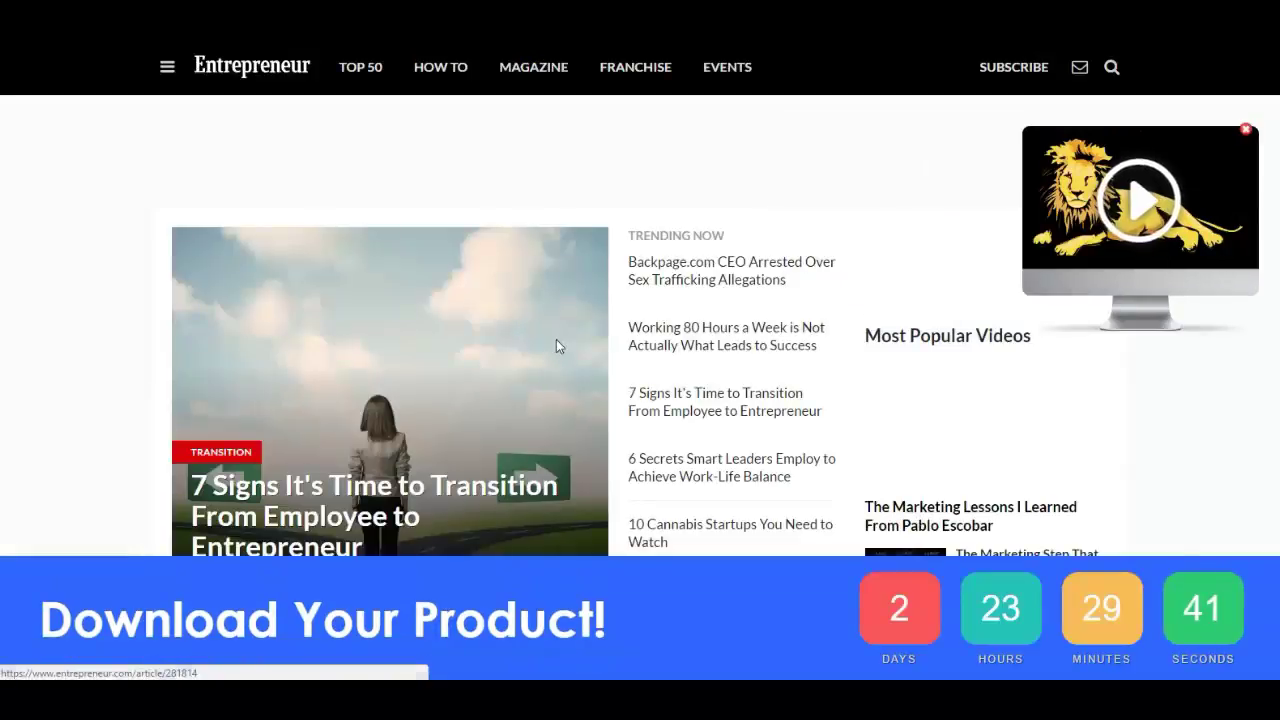
{"action": "left_click", "coordinate": [588, 241]}
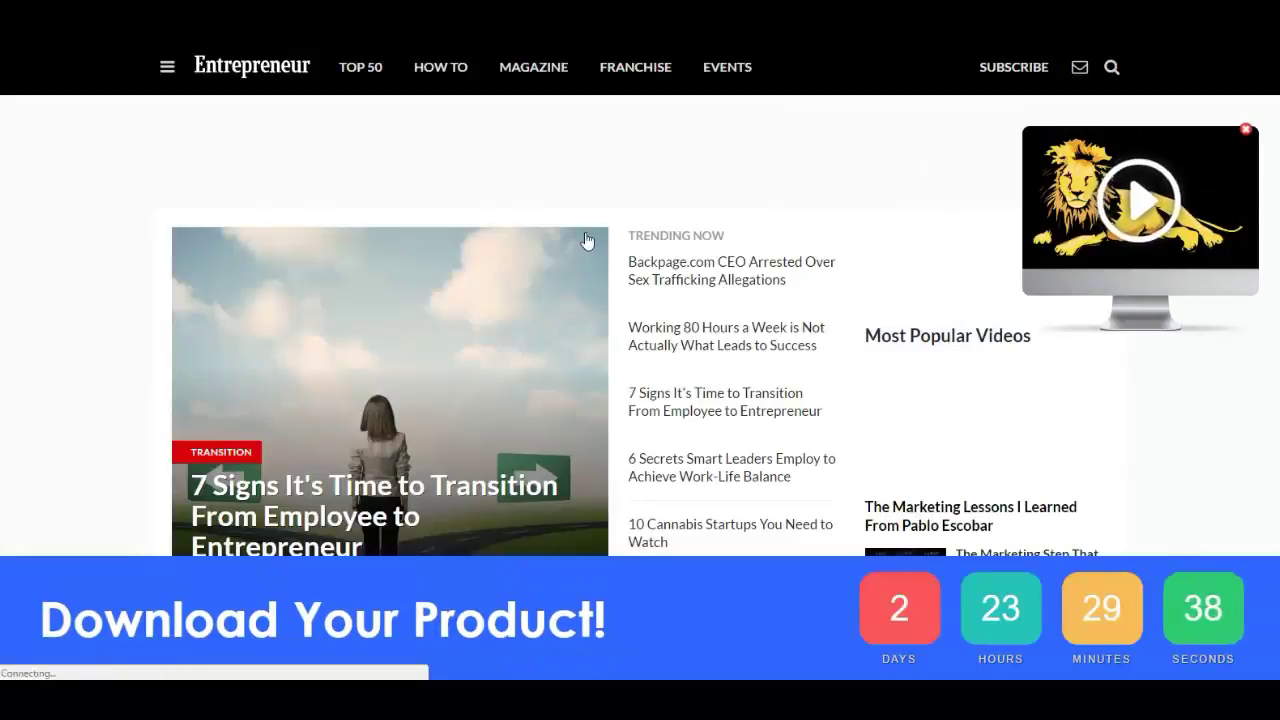
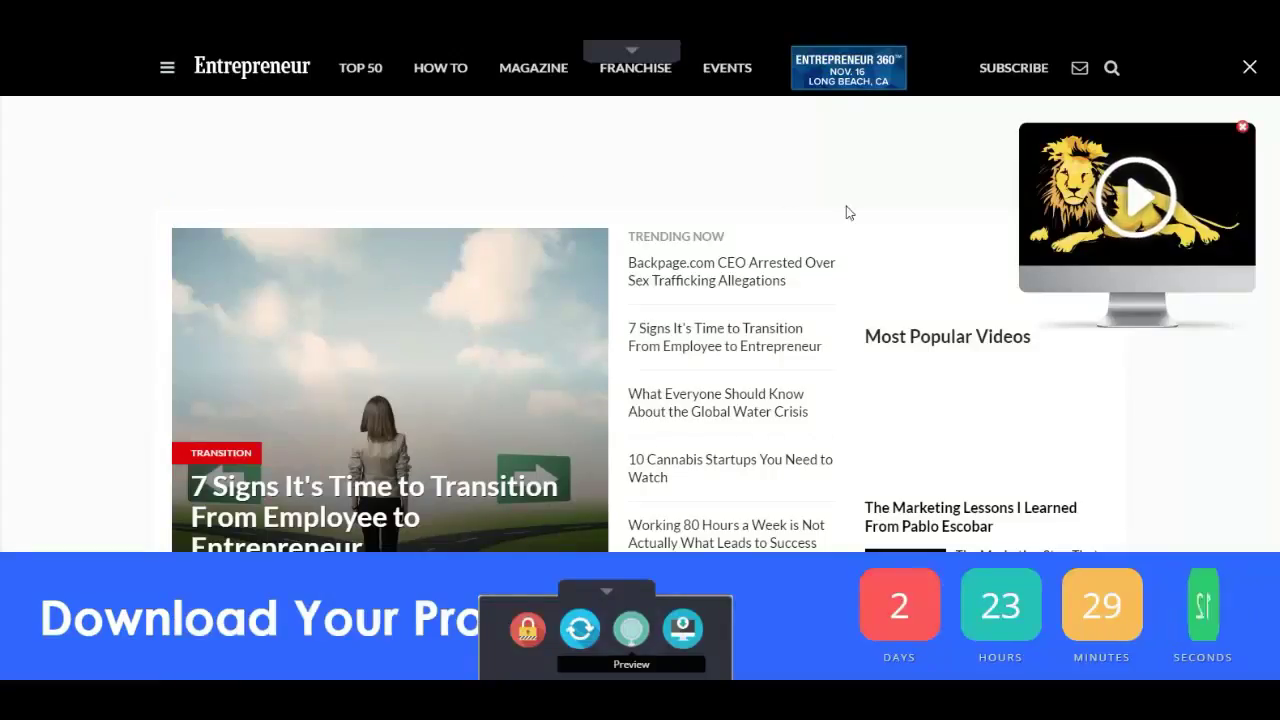
Clear all added elements from the campaign page and acknowledge the refresh
{"action": "left_click", "coordinate": [580, 629]}
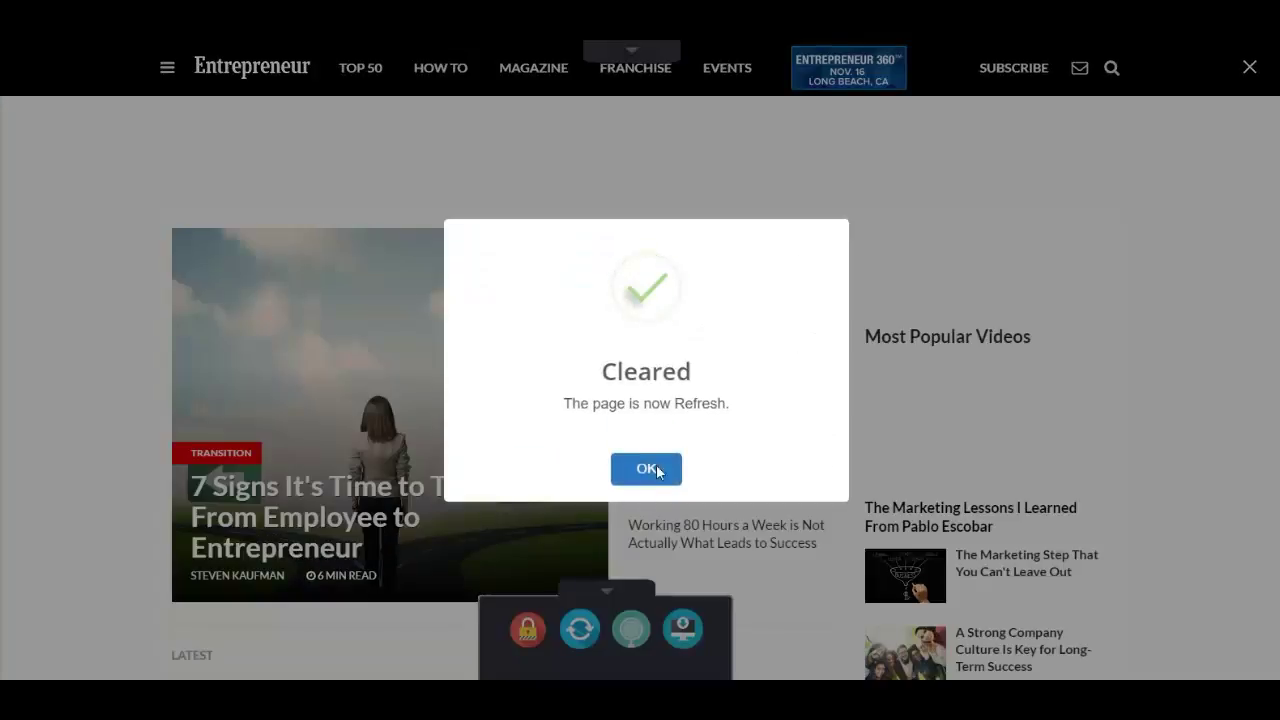
{"action": "left_click", "coordinate": [648, 469]}
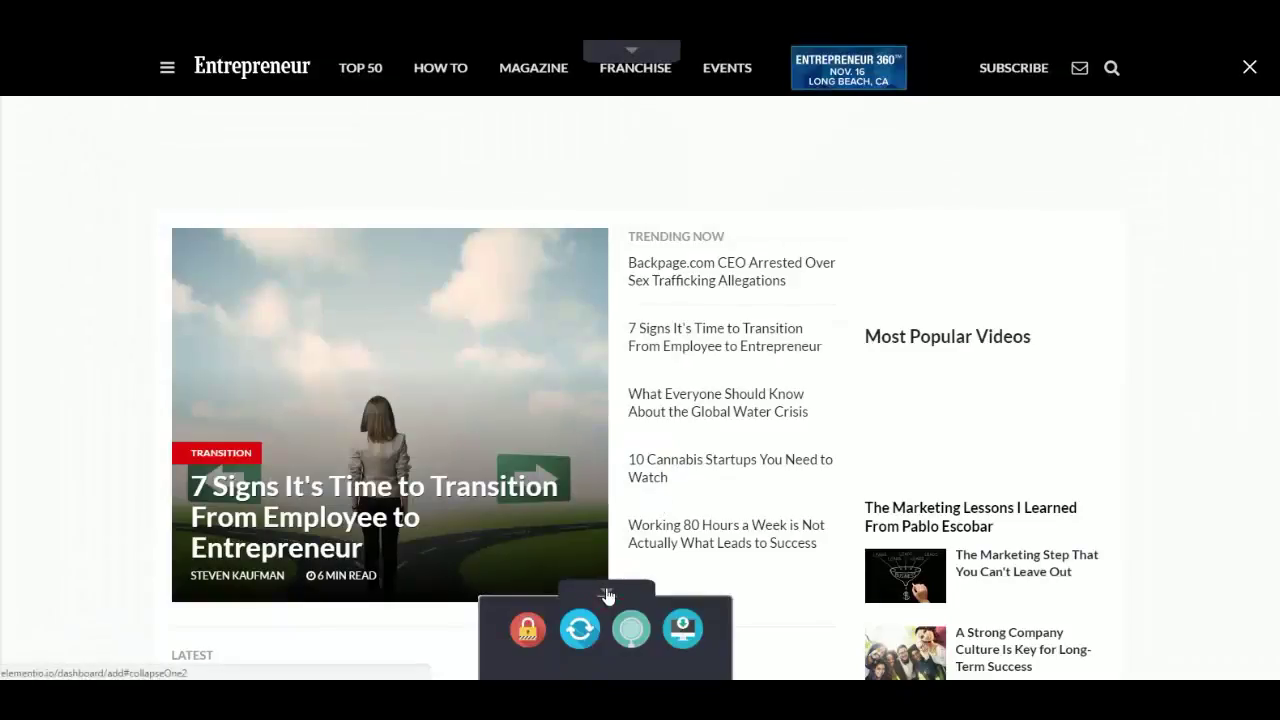
{"action": "left_click", "coordinate": [607, 595]}
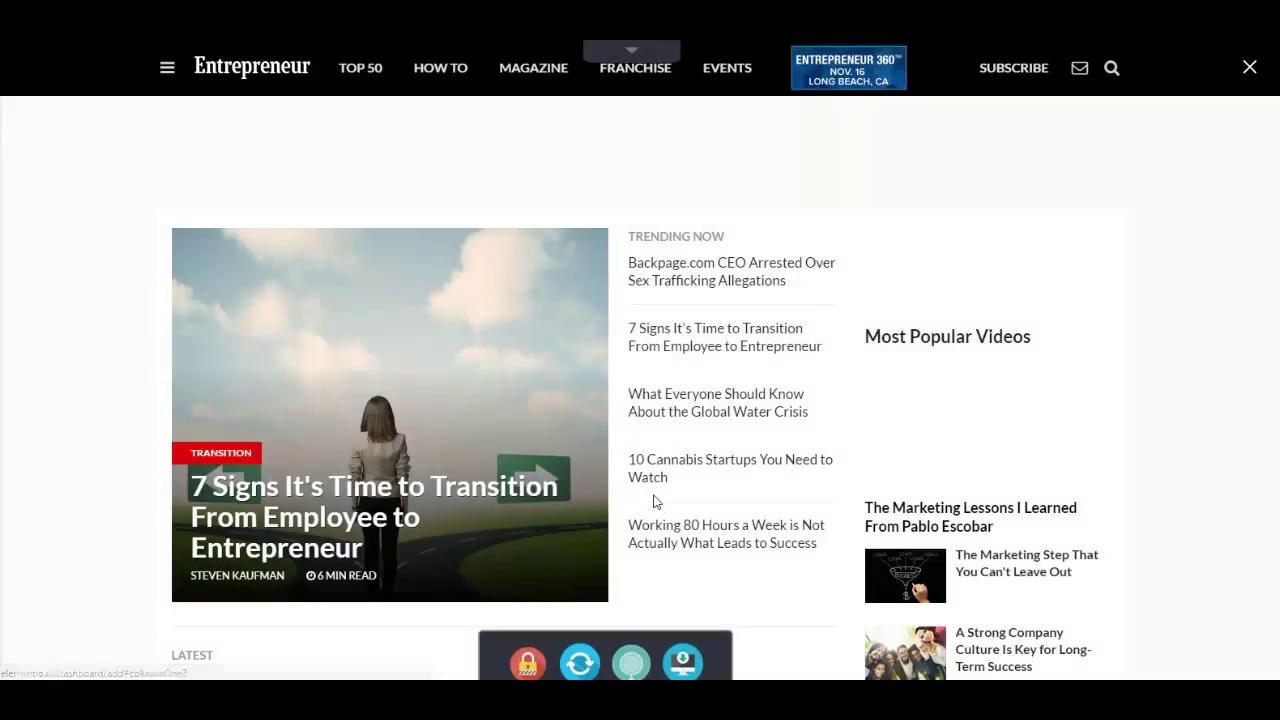
Look over the Image and Embed Code box settings, closing each one without adding any content
{"action": "left_click", "coordinate": [633, 58]}
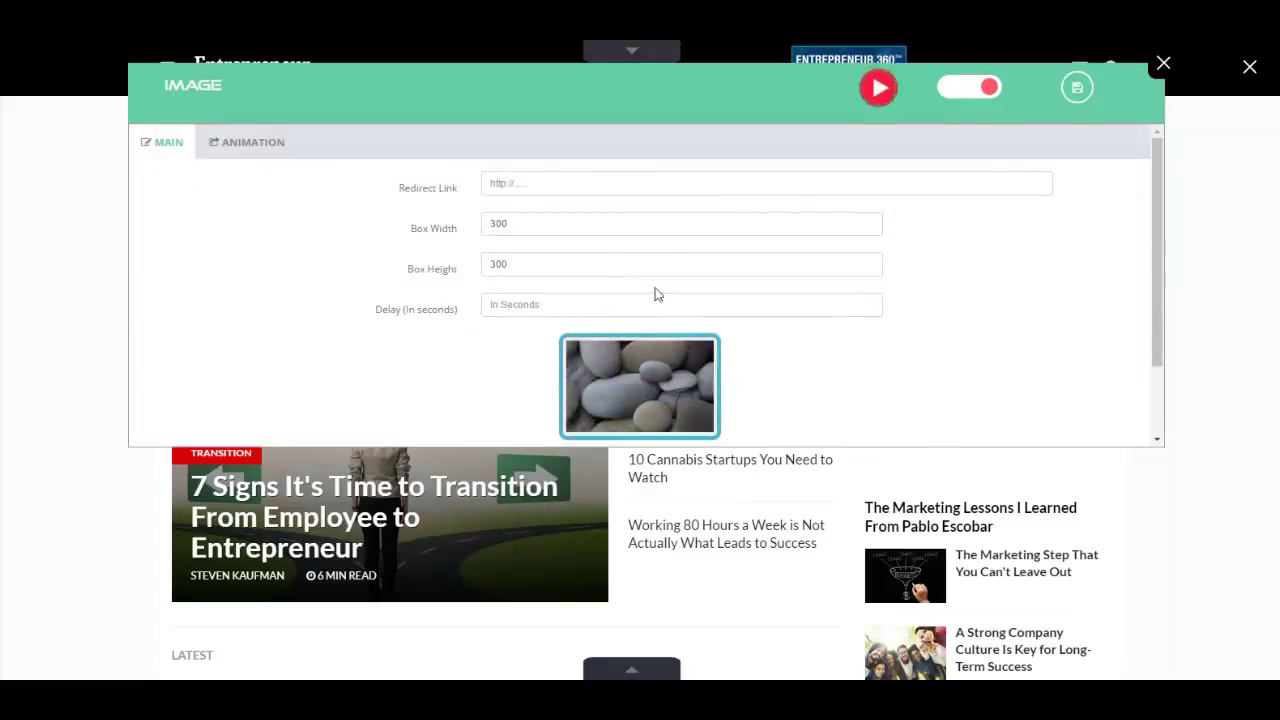
{"action": "left_click", "coordinate": [1163, 63]}
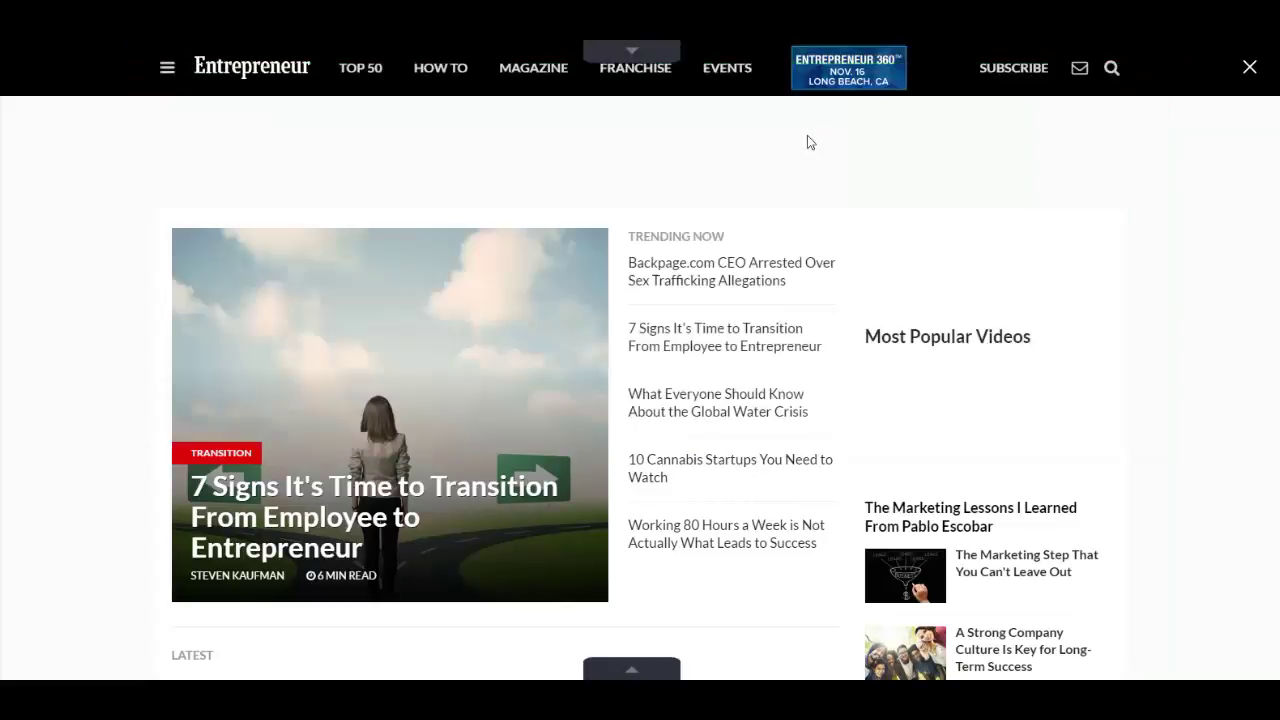
{"action": "left_click", "coordinate": [651, 52]}
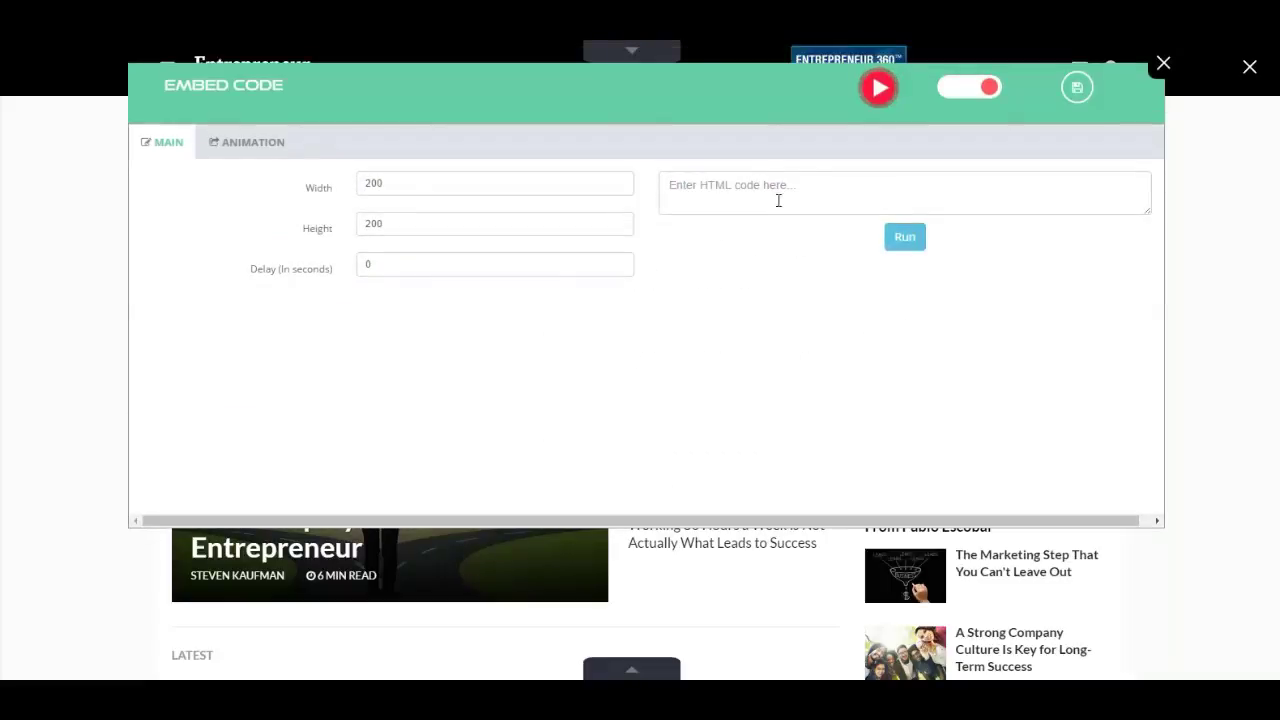
{"action": "left_click", "coordinate": [795, 208]}
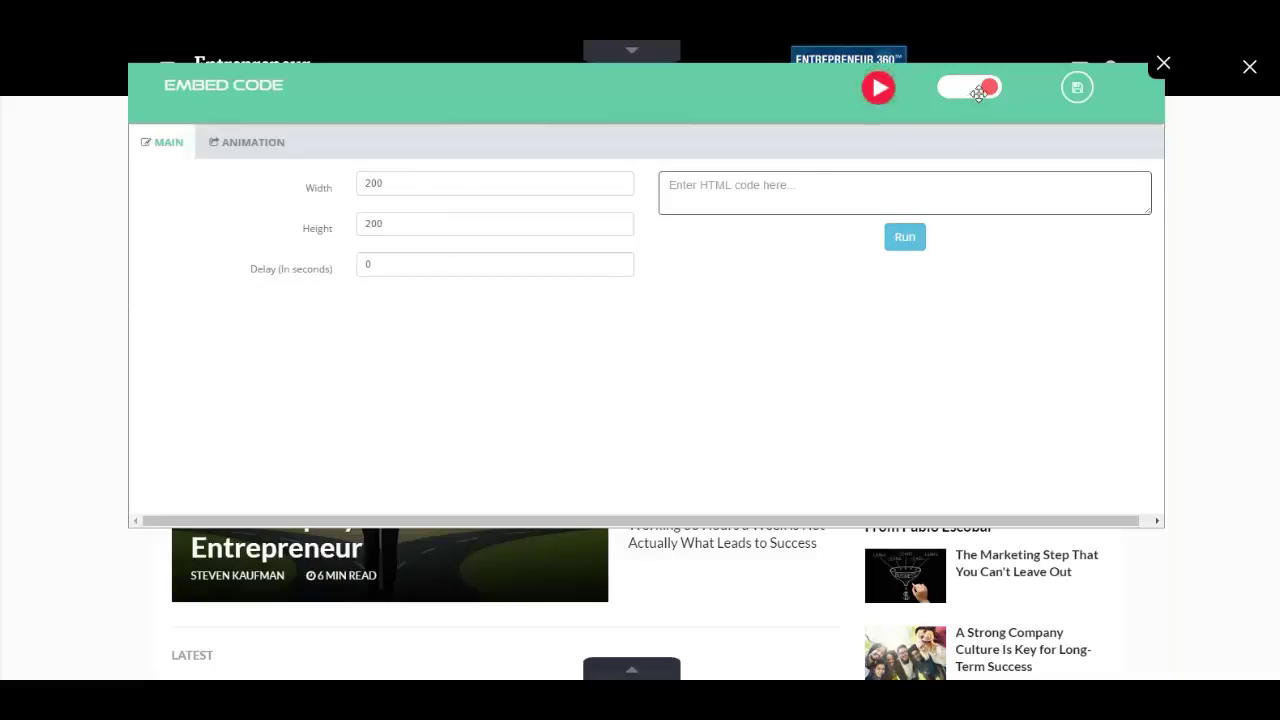
{"action": "left_click", "coordinate": [1076, 92]}
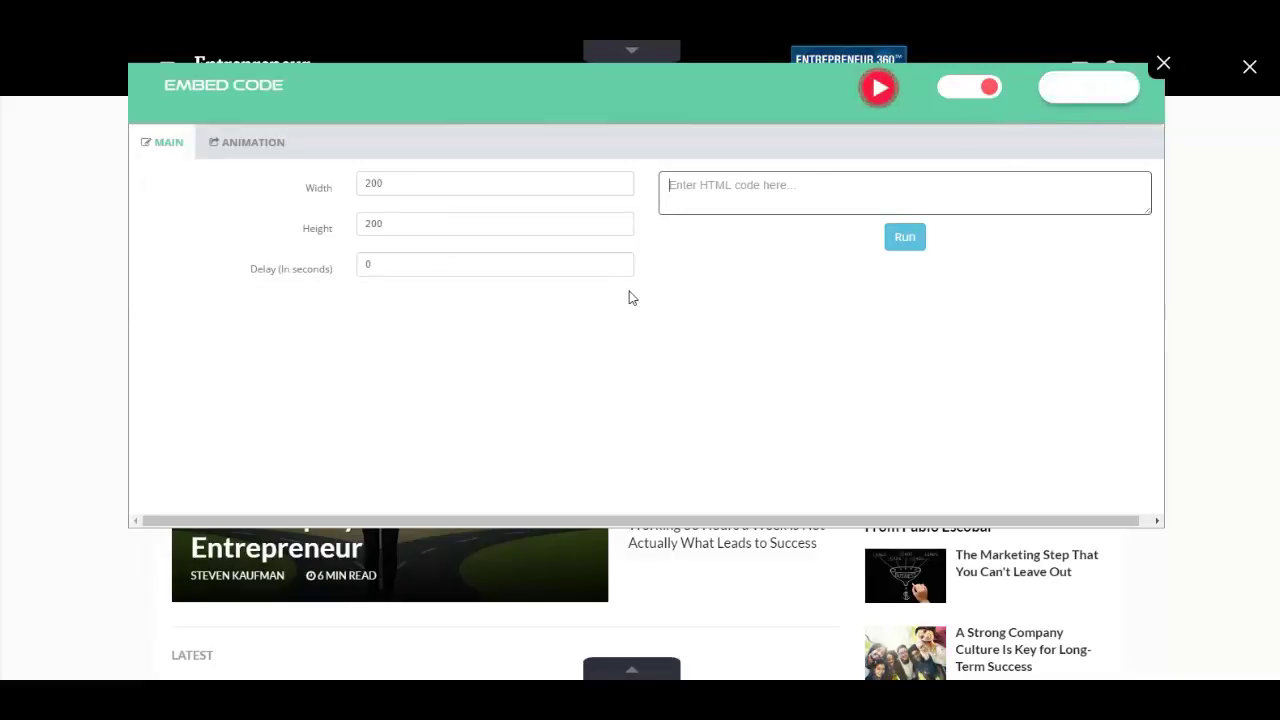
{"action": "left_click", "coordinate": [1162, 61]}
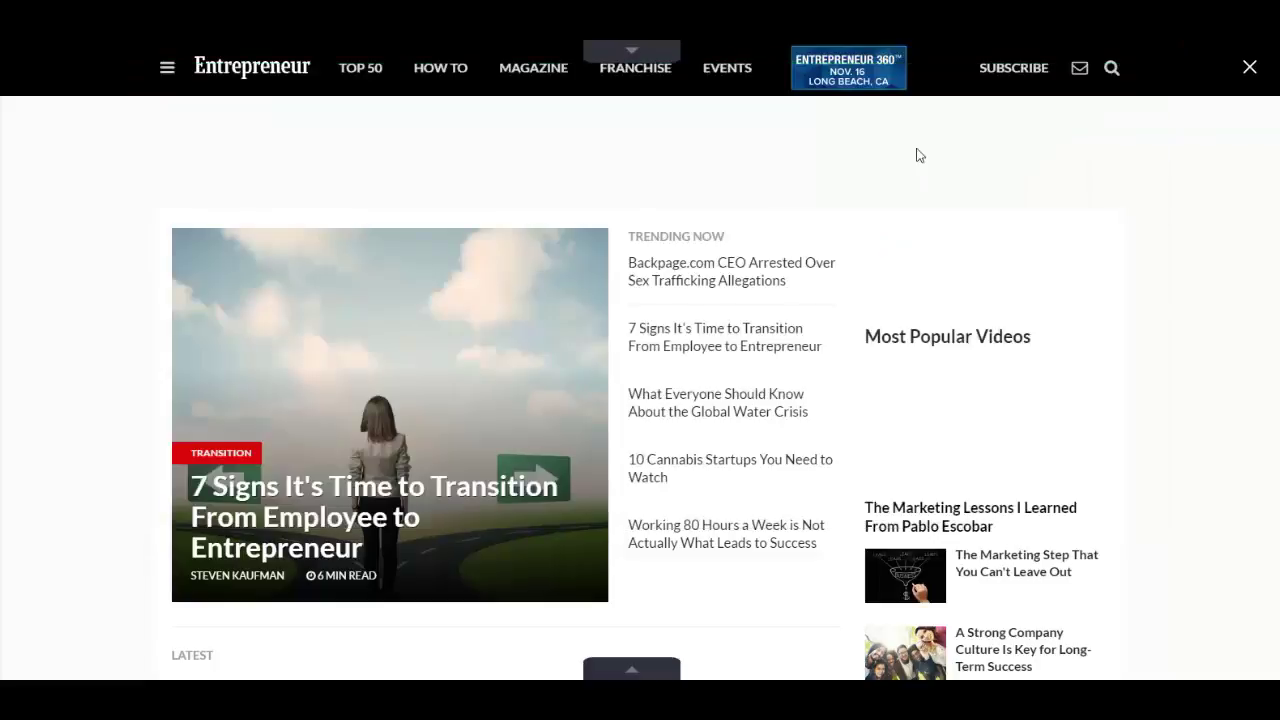
View the Retargetting Pixel settings and close them without entering any HTML code
{"action": "left_click", "coordinate": [644, 54]}
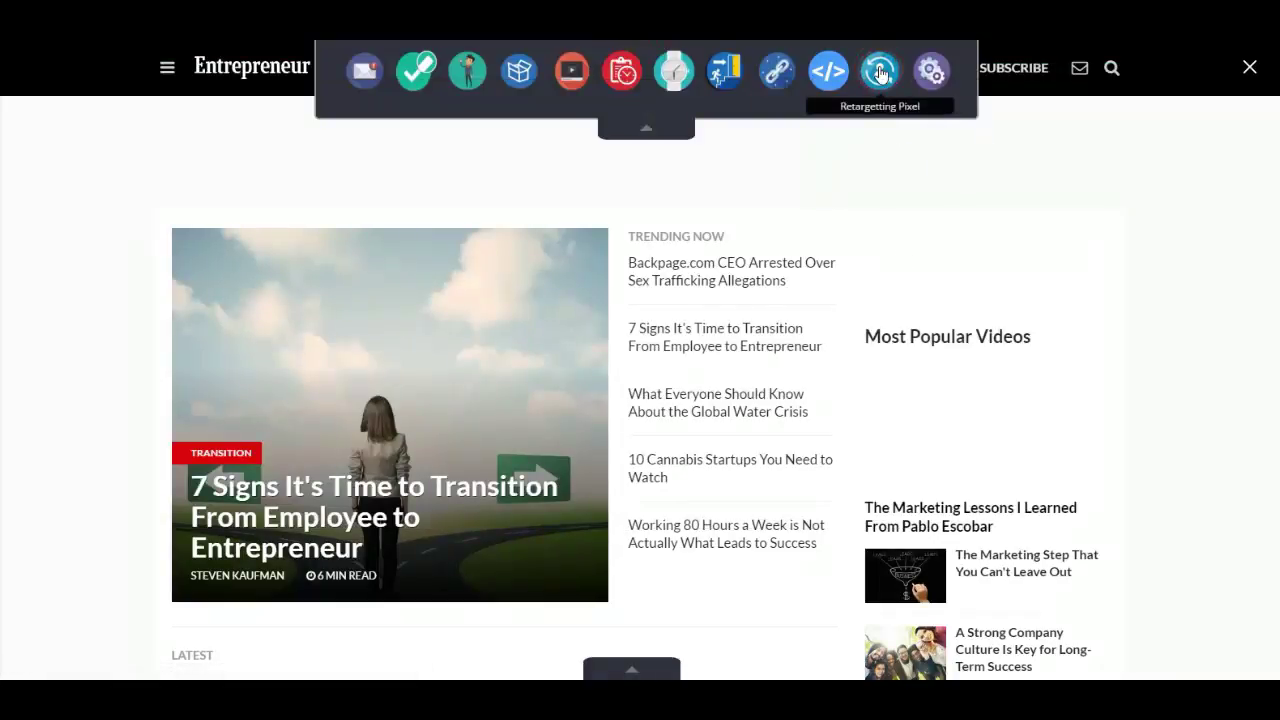
{"action": "left_click", "coordinate": [880, 70]}
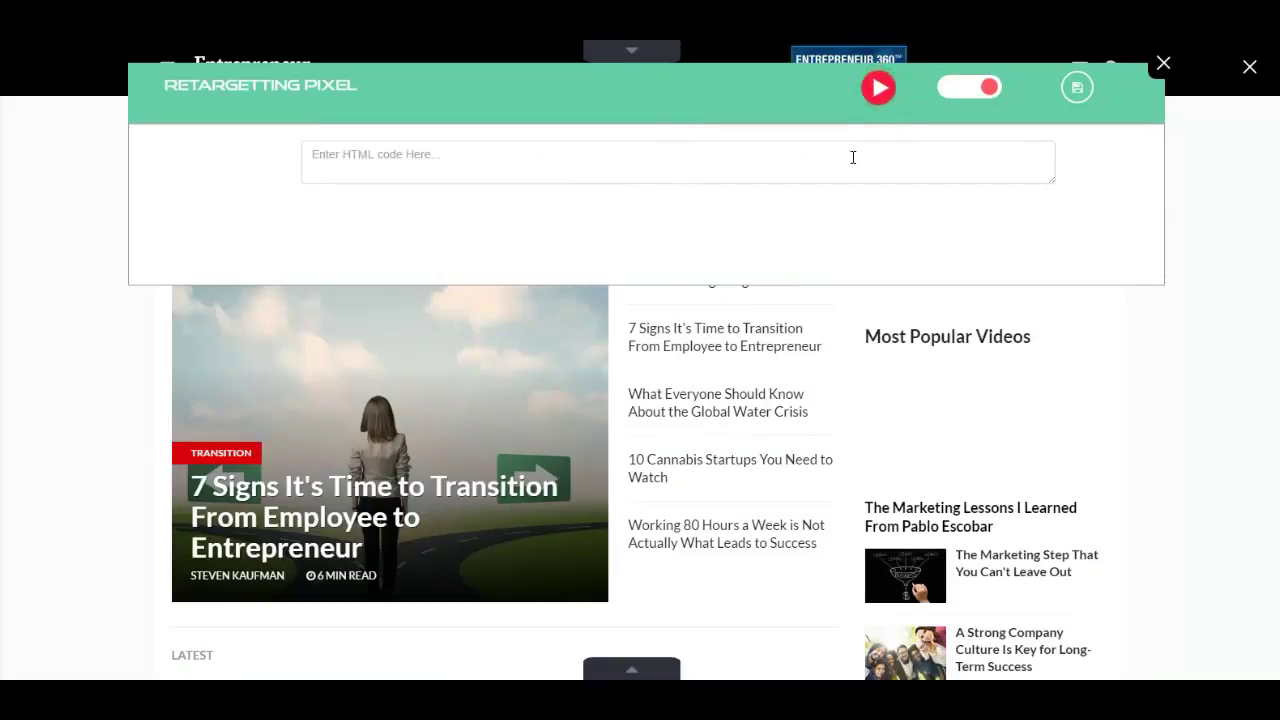
{"action": "left_click", "coordinate": [1163, 70]}
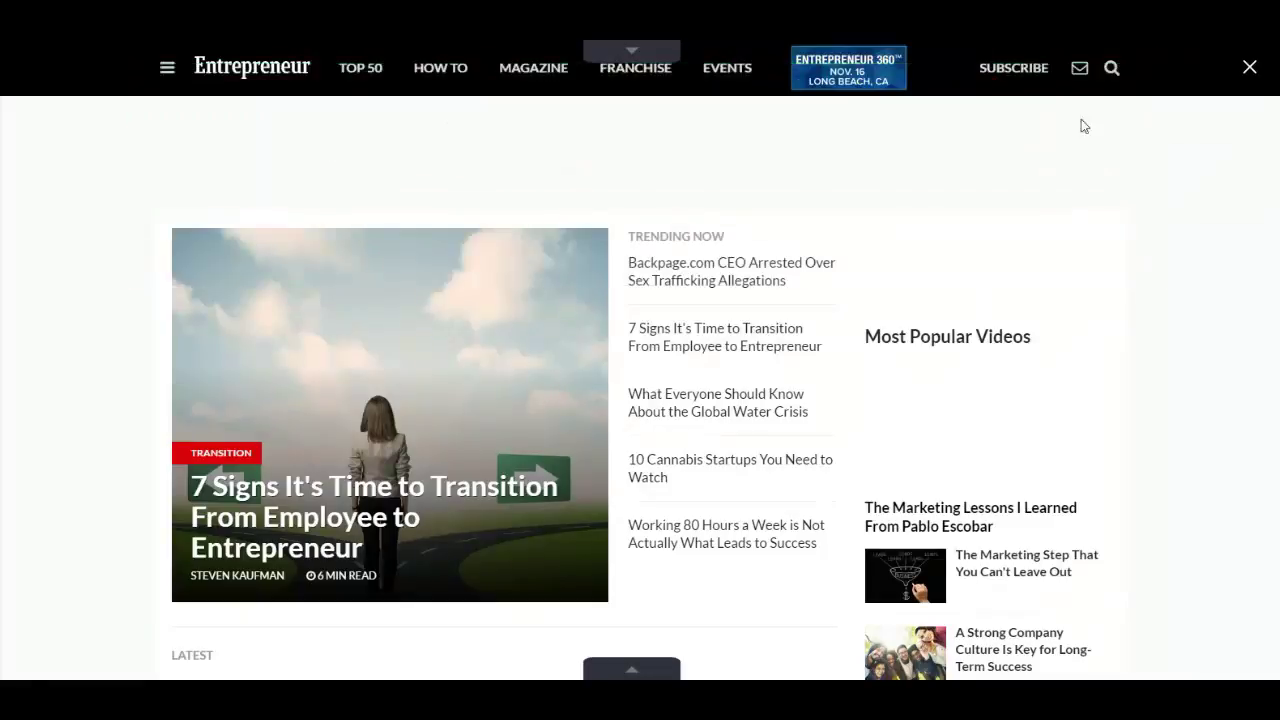
Open the campaign's meta details and set the page title to "Elementio Demo"
{"action": "left_click", "coordinate": [657, 48]}
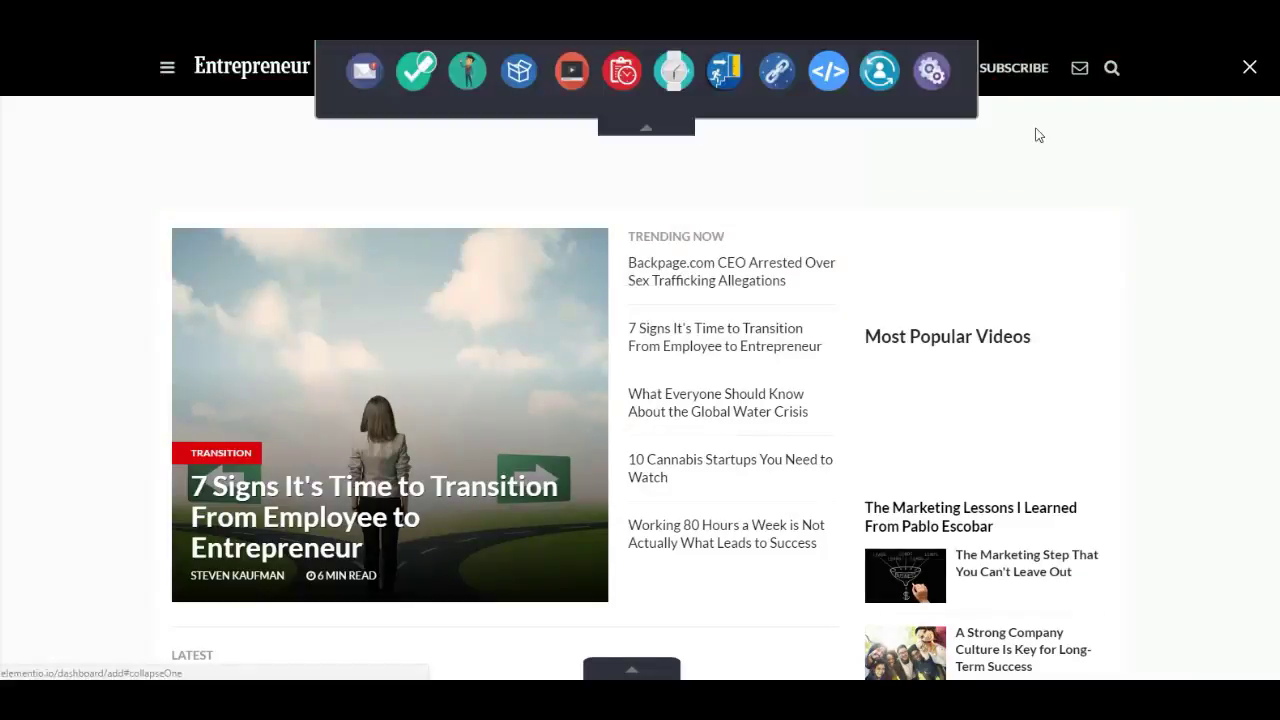
{"action": "left_click", "coordinate": [934, 72]}
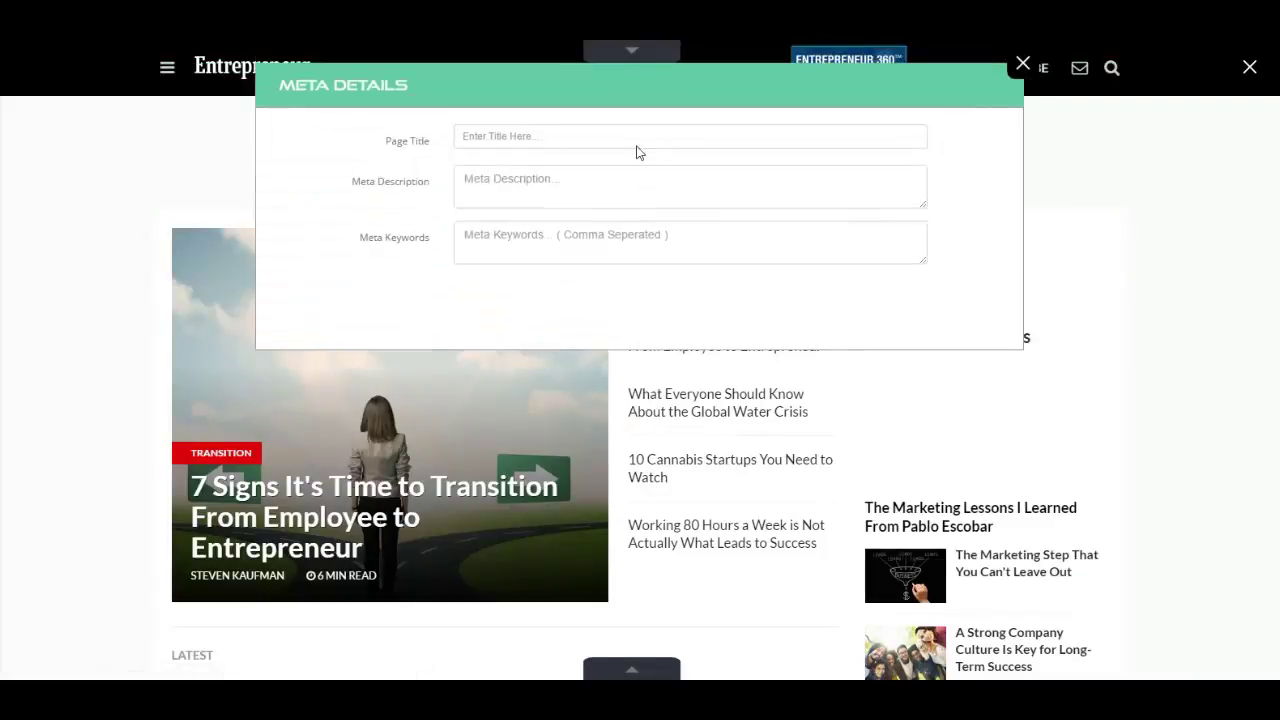
{"action": "left_click", "coordinate": [637, 135]}
{"action": "type", "text": "Elementio D"}
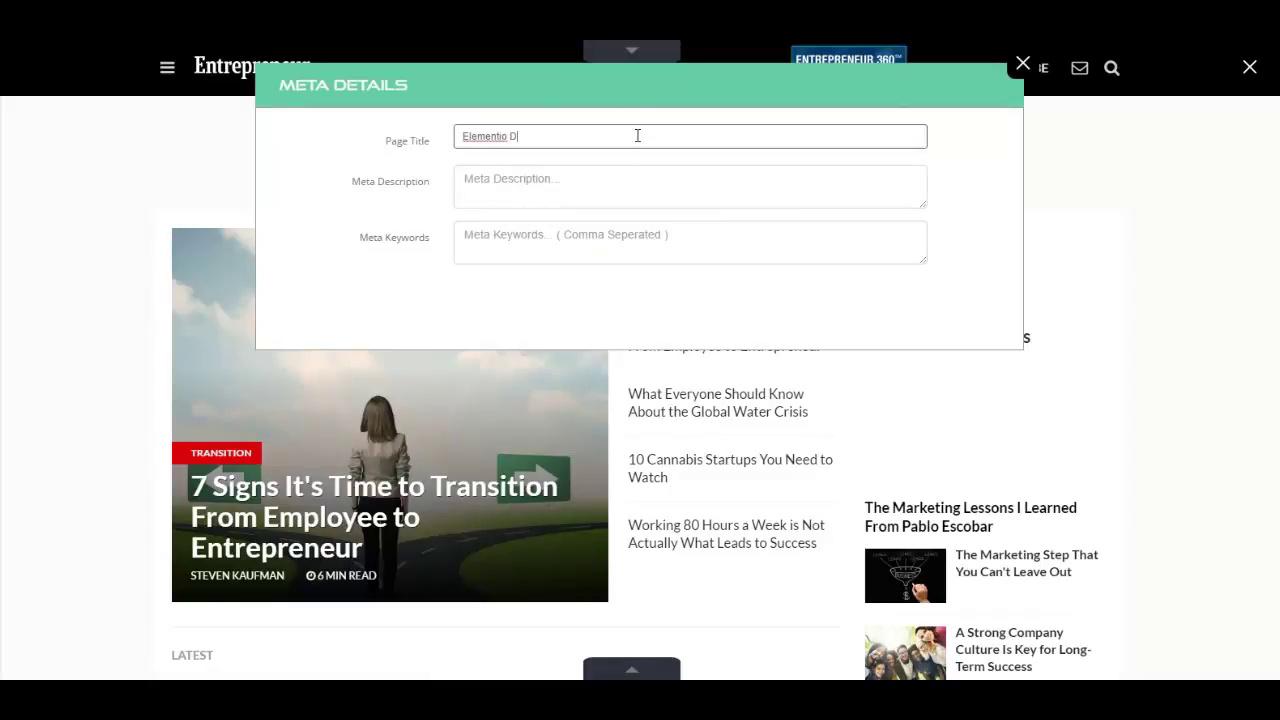
{"action": "type", "text": "emo"}
{"action": "key", "text": "Tab"}
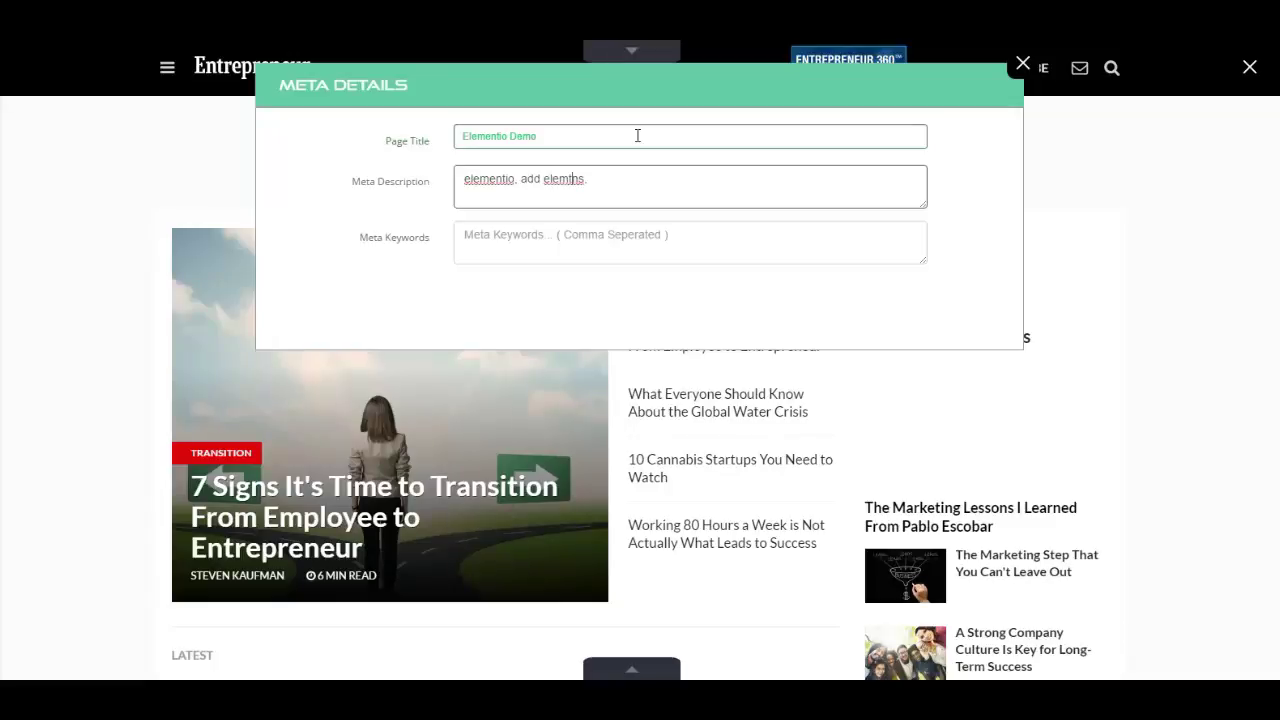
Enter "elementio, add elements, boost conversions" as the meta keywords, moving the text out of the meta description
{"action": "type", "text": "te"}
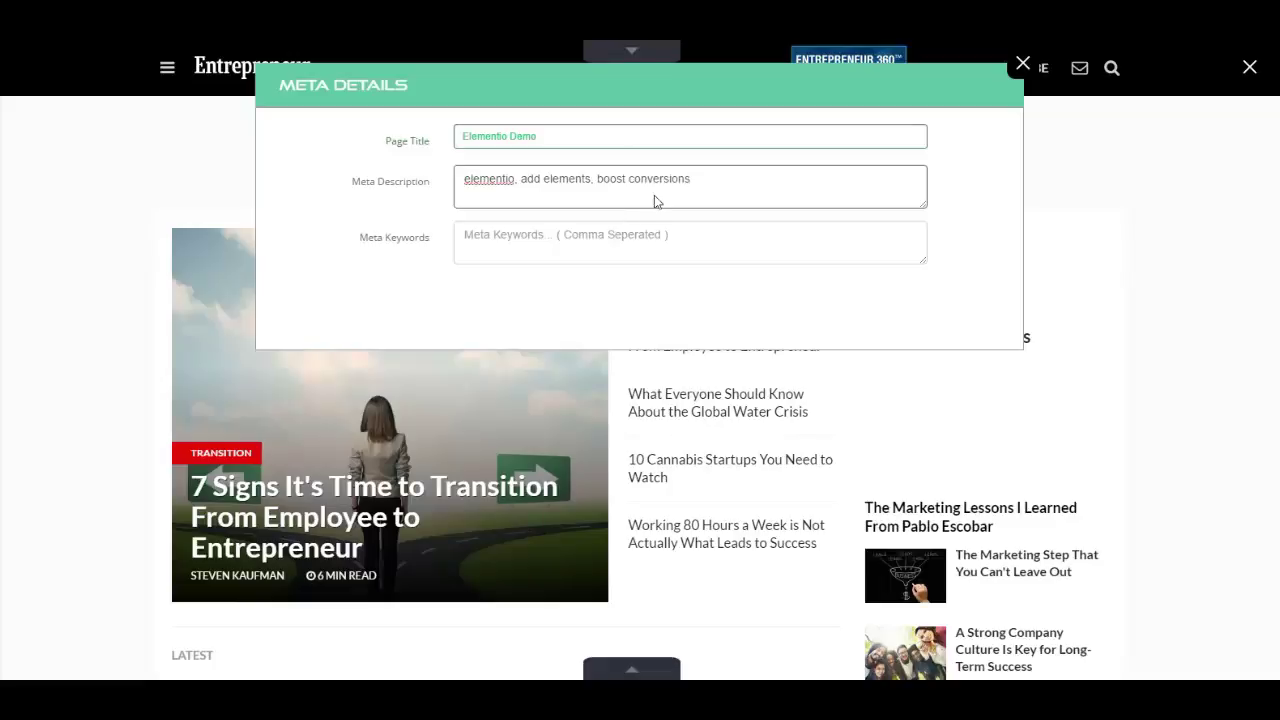
{"action": "triple_click", "coordinate": [680, 176]}
{"action": "key", "text": "ctrl+x"}
{"action": "left_click", "coordinate": [692, 250]}
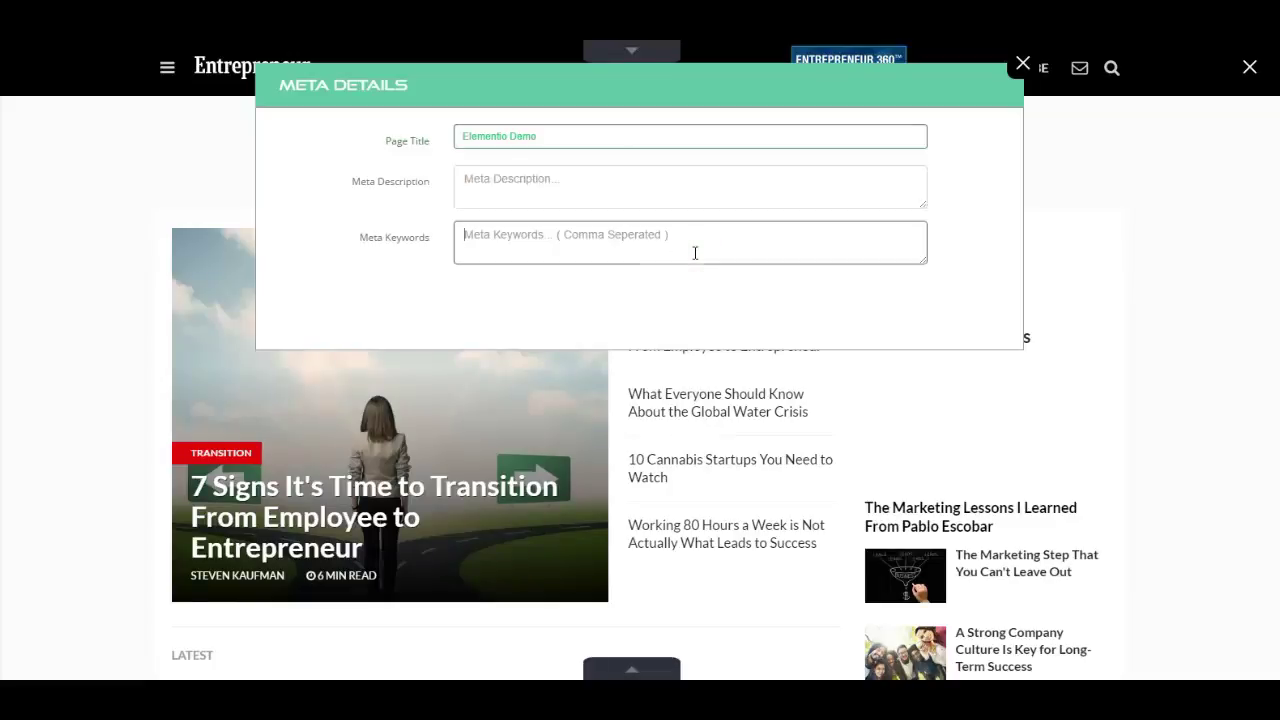
{"action": "key", "text": "ctrl+v"}
Write a meta description beginning "Elementio, the ultimate conversion" and correct its wording
{"action": "left_click", "coordinate": [633, 173]}
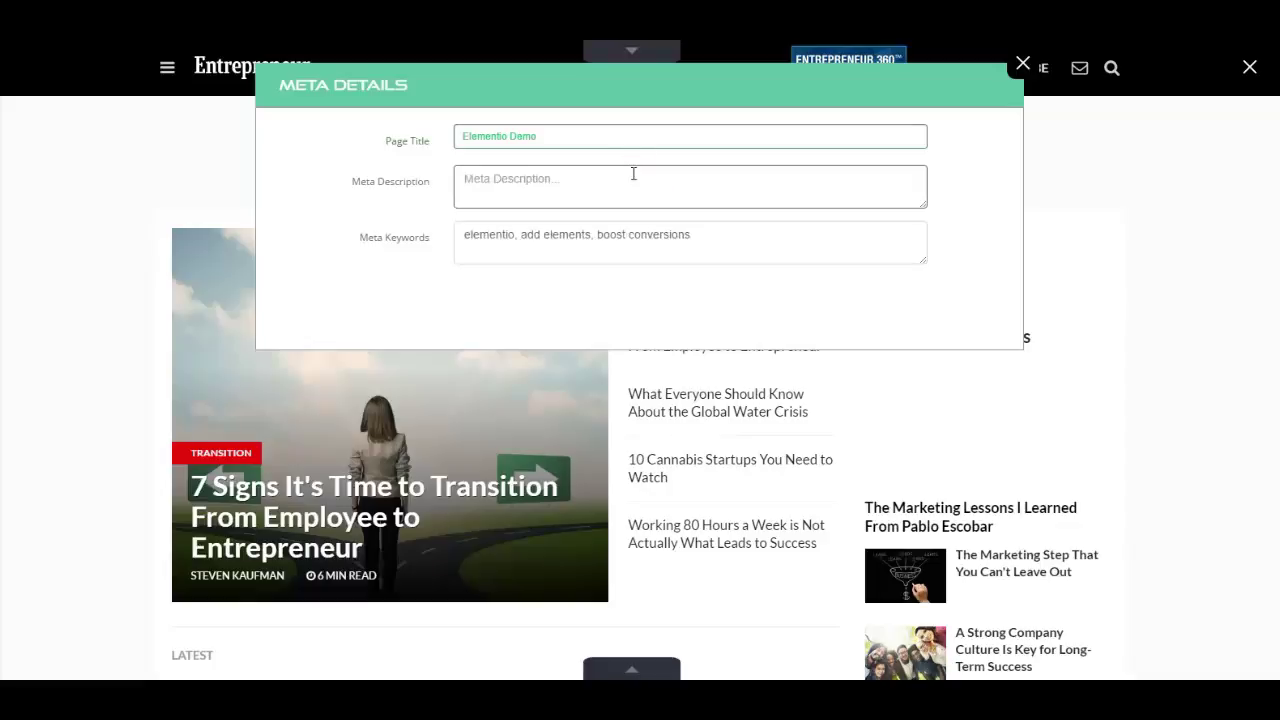
{"action": "type", "text": "Elementio, the ultimate conversions b"}
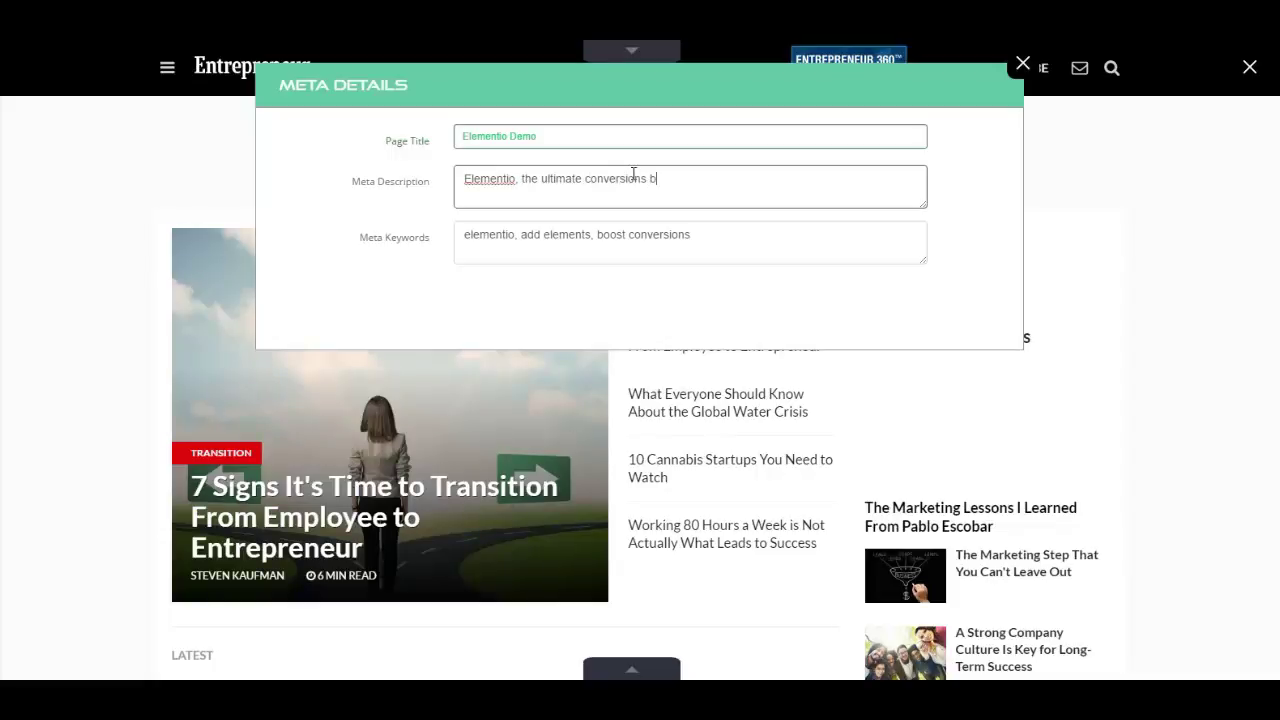
{"action": "key", "text": "BackSpace"}
{"action": "key", "text": "BackSpace"}
{"action": "key", "text": "BackSpace"}
{"action": "key", "text": "BackSpace"}
{"action": "left_click", "coordinate": [676, 178]}
{"action": "key", "text": "Delete"}
{"action": "type", "text": "i"}
{"action": "left_click", "coordinate": [943, 140]}
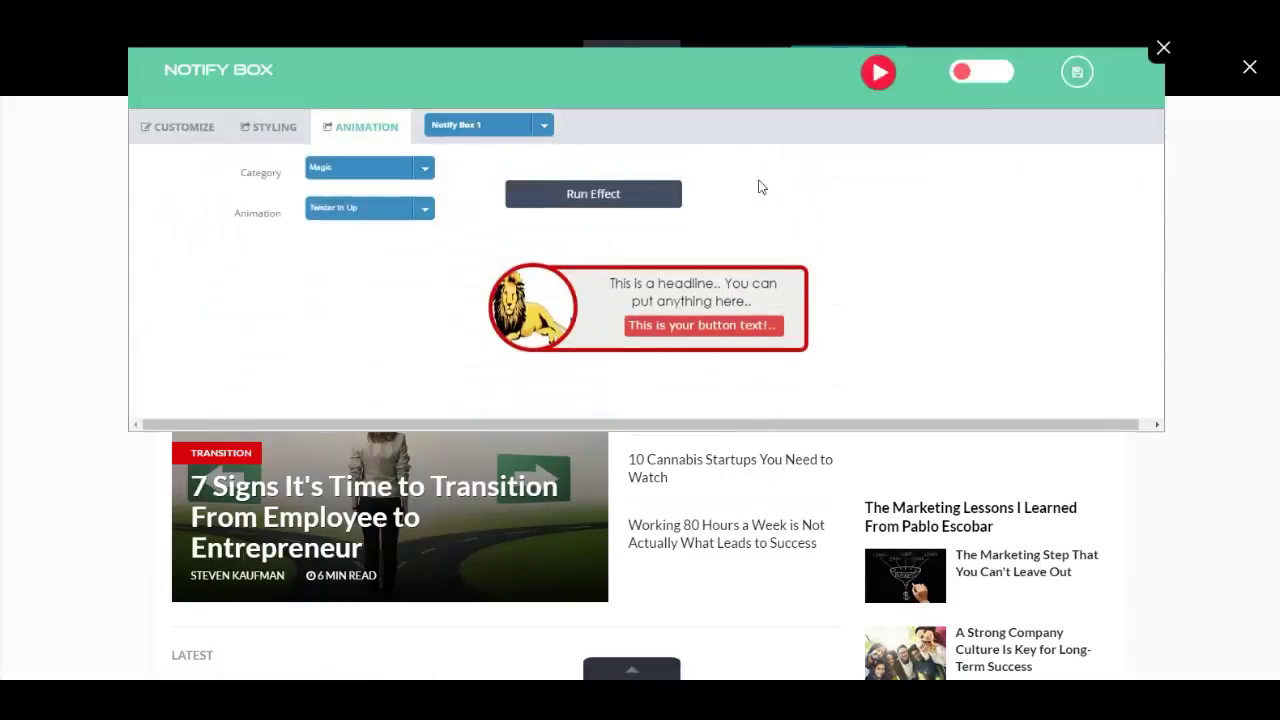
Switch on and save Notify Box 1, placing it in the upper-right corner of the campaign page
{"action": "left_click", "coordinate": [1070, 88]}
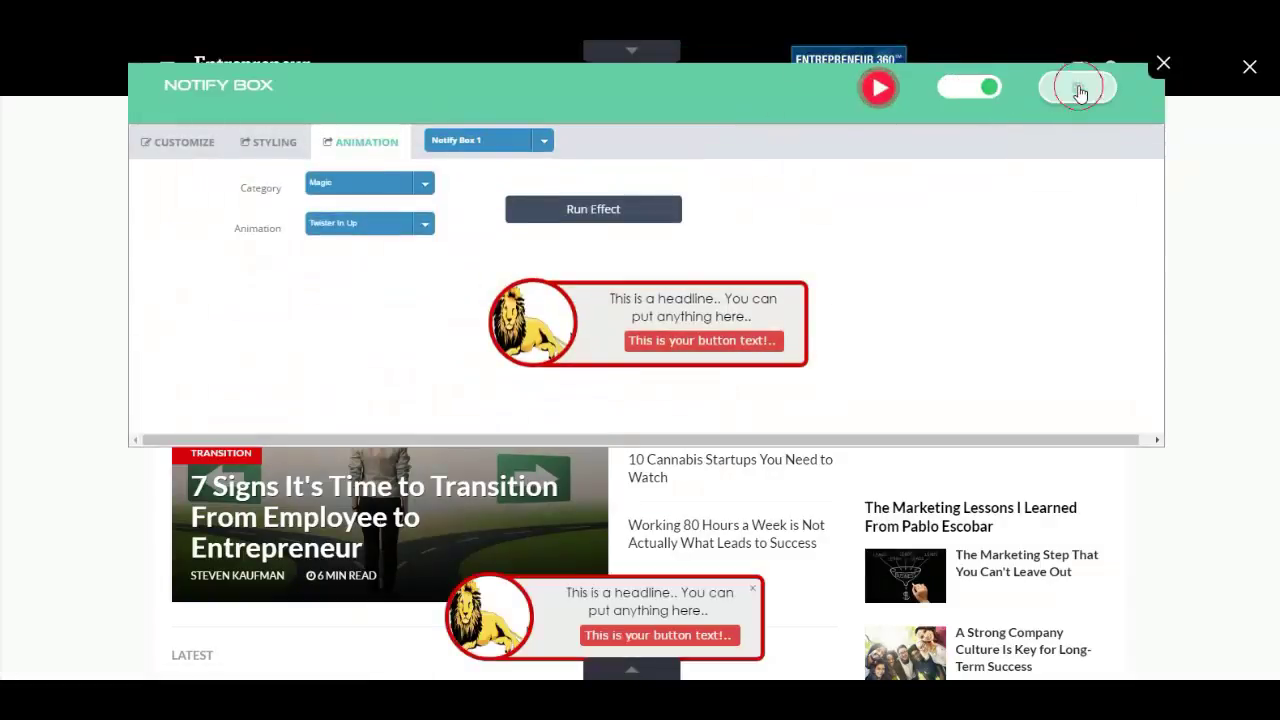
{"action": "left_click_drag", "start_coordinate": [695, 592], "coordinate": [1188, 108]}
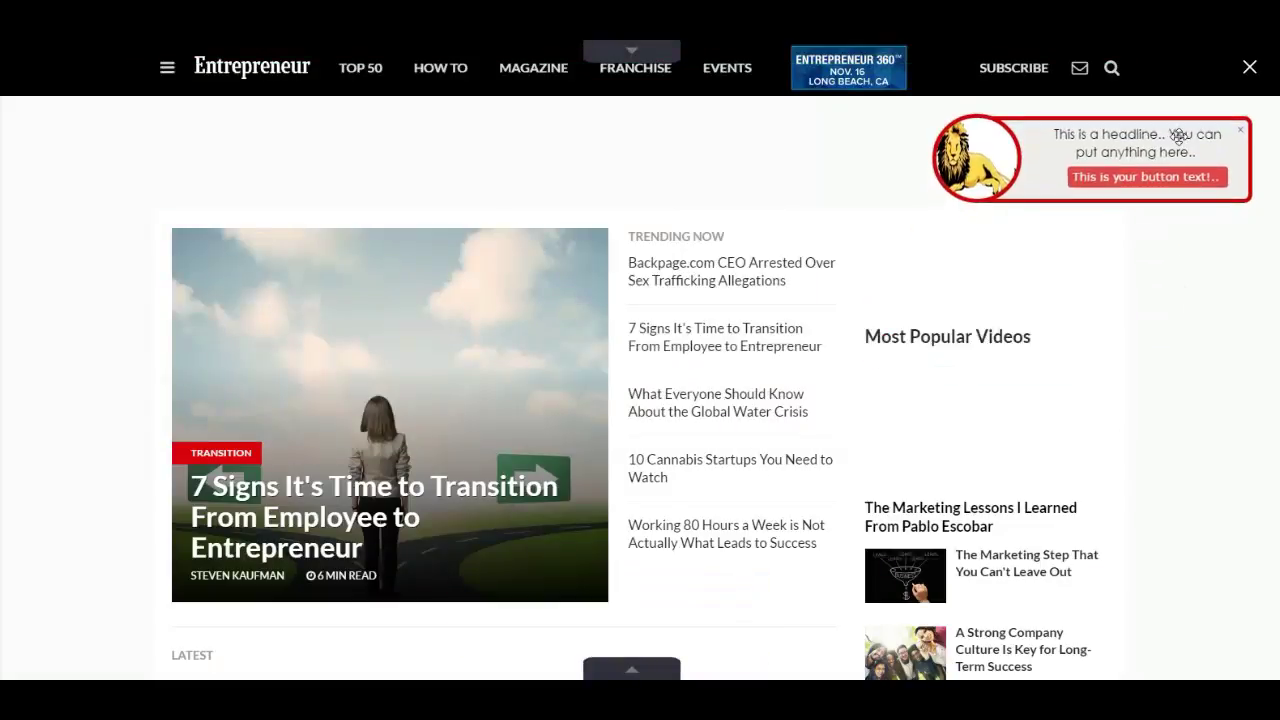
Switch on and save Poll Box 1 with four options, placing it in the lower-left corner of the campaign page
{"action": "left_click", "coordinate": [640, 55]}
{"action": "left_click", "coordinate": [415, 70]}
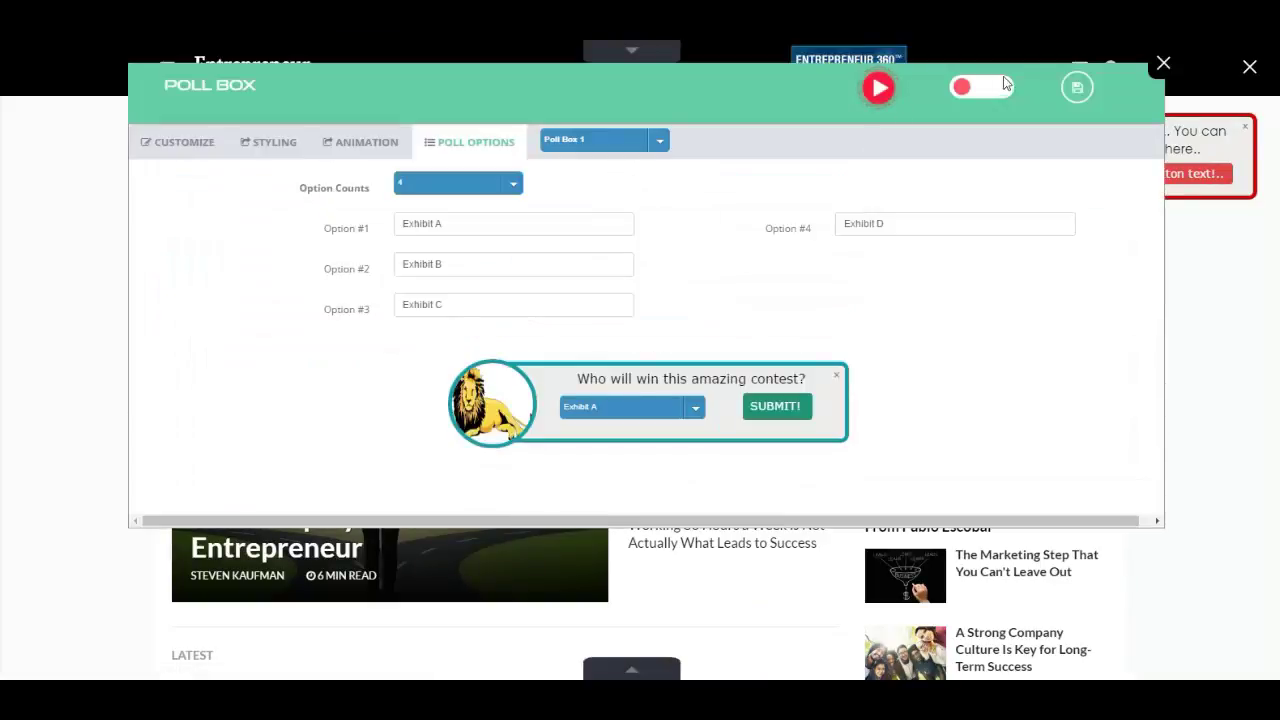
{"action": "left_click", "coordinate": [1000, 87]}
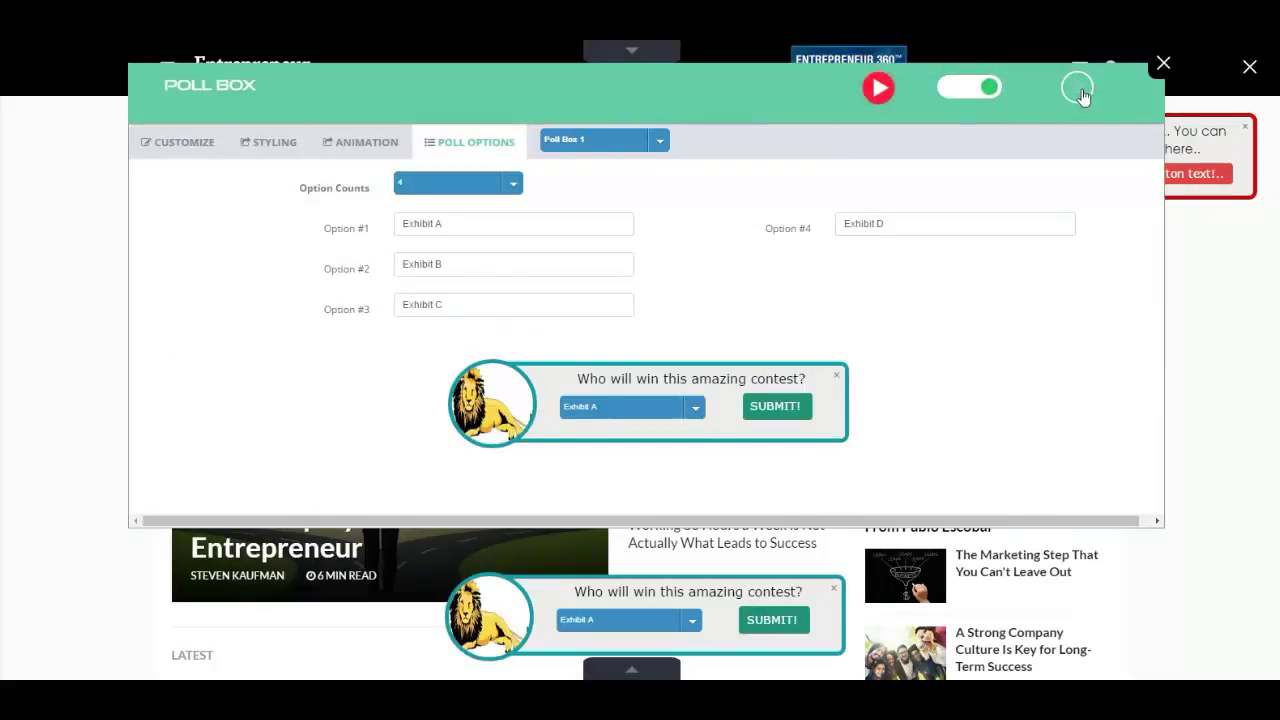
{"action": "left_click", "coordinate": [1077, 88]}
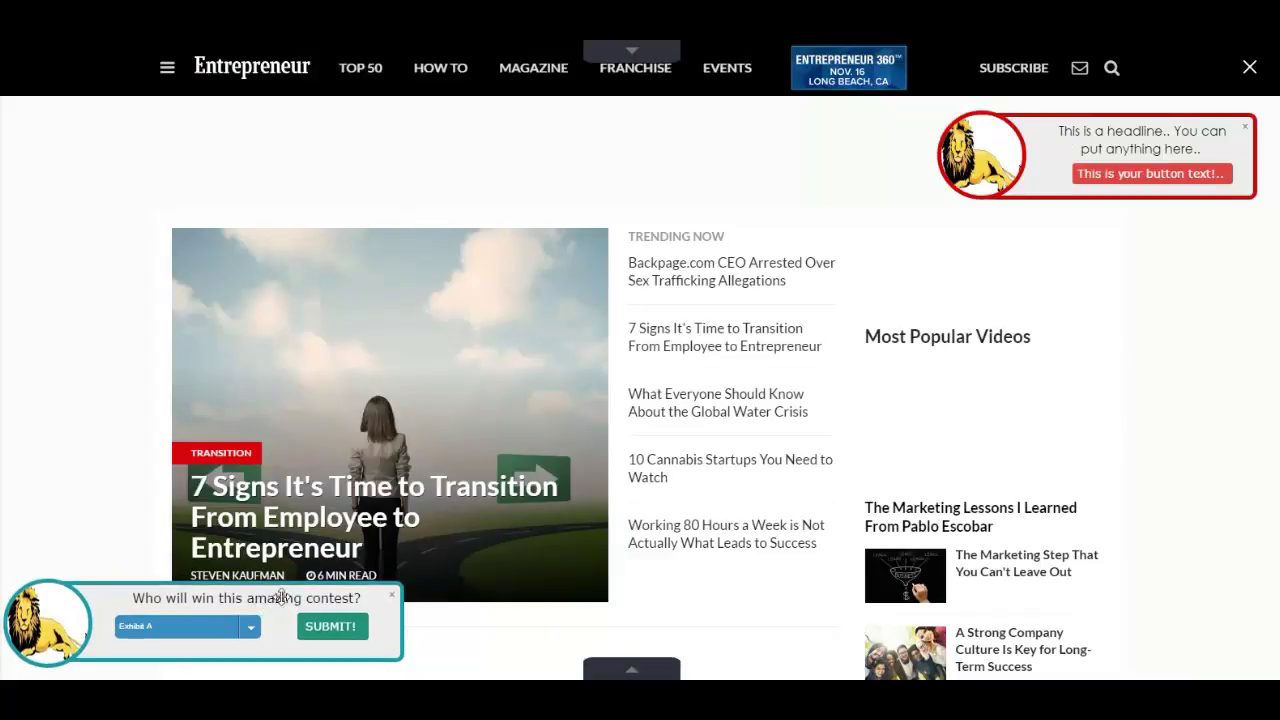
Switch on the animated character with its text board and place it in the lower-right corner of the campaign page
{"action": "left_click", "coordinate": [638, 52]}
{"action": "left_click", "coordinate": [474, 84]}
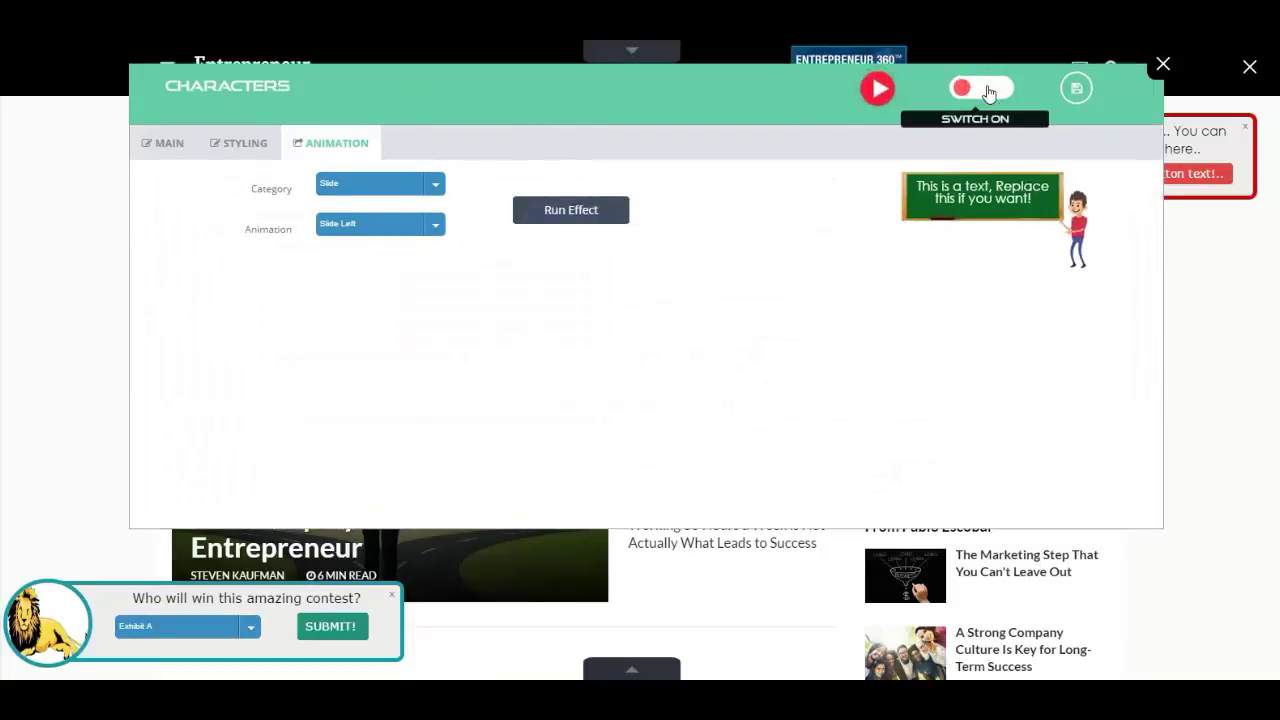
{"action": "left_click", "coordinate": [987, 89]}
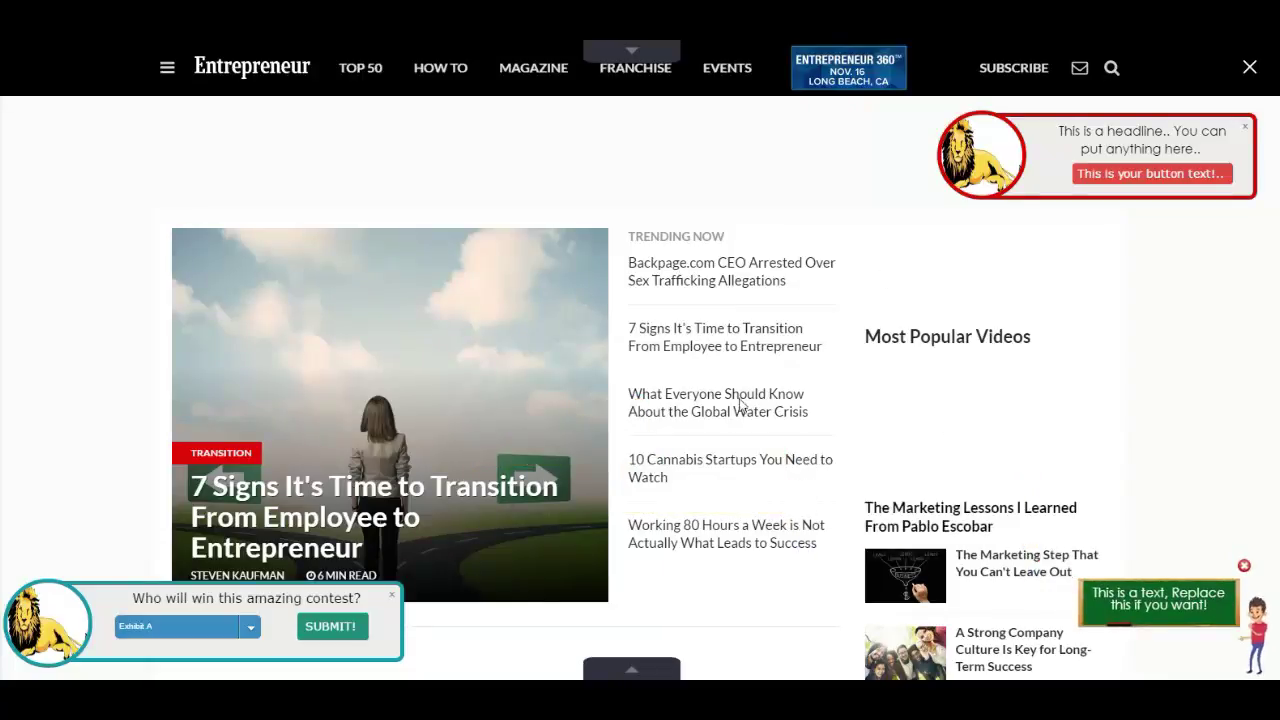
Save and publish the campaign, acknowledging the confirmations
{"action": "left_click", "coordinate": [630, 668]}
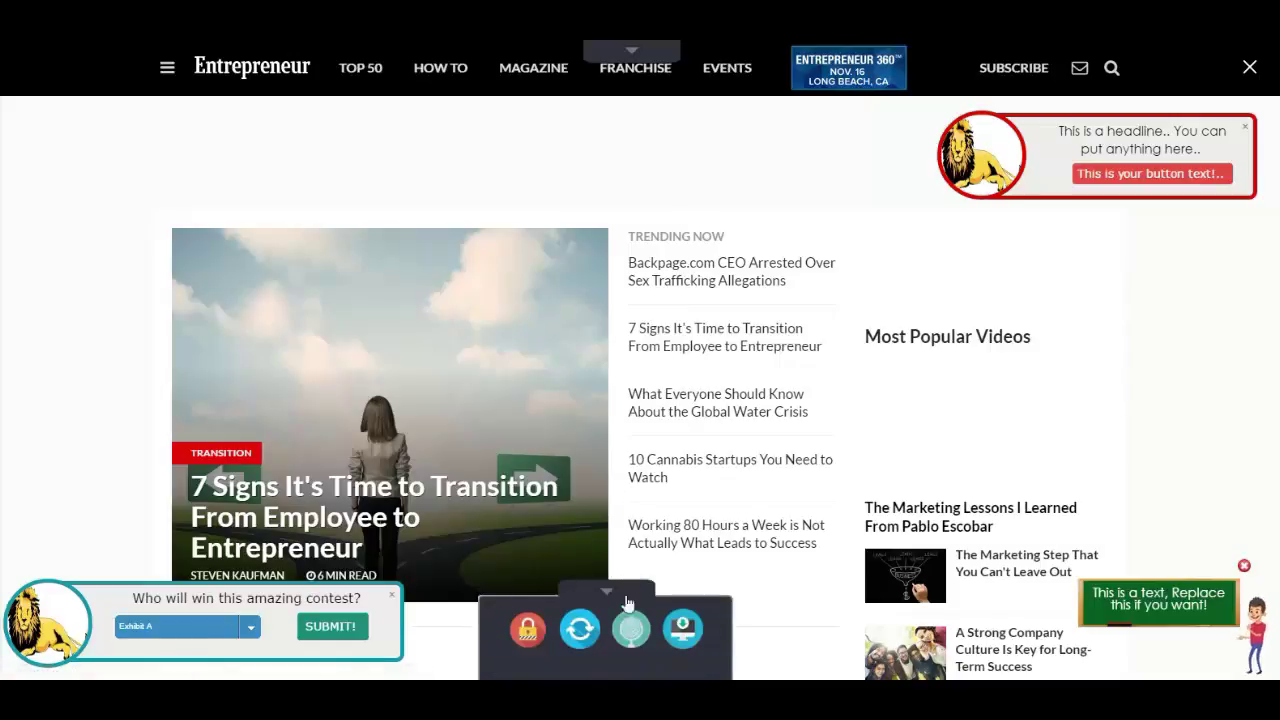
{"action": "left_click", "coordinate": [528, 634]}
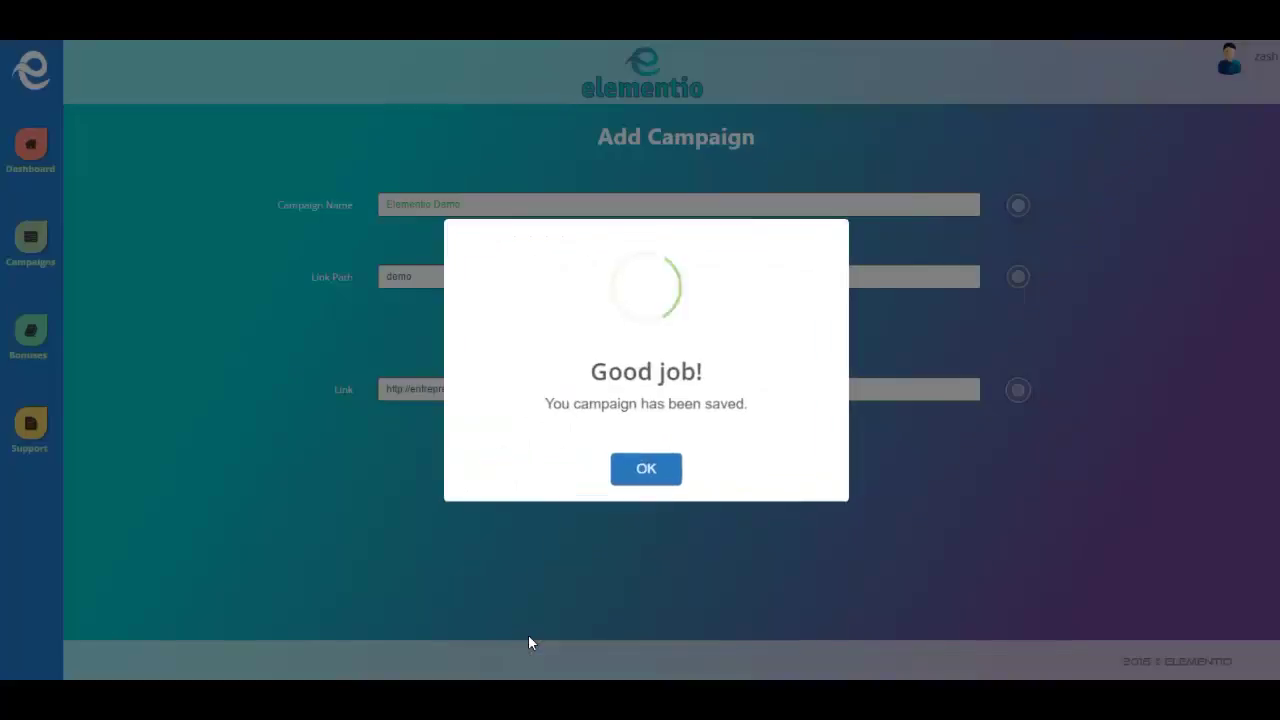
{"action": "left_click", "coordinate": [652, 472]}
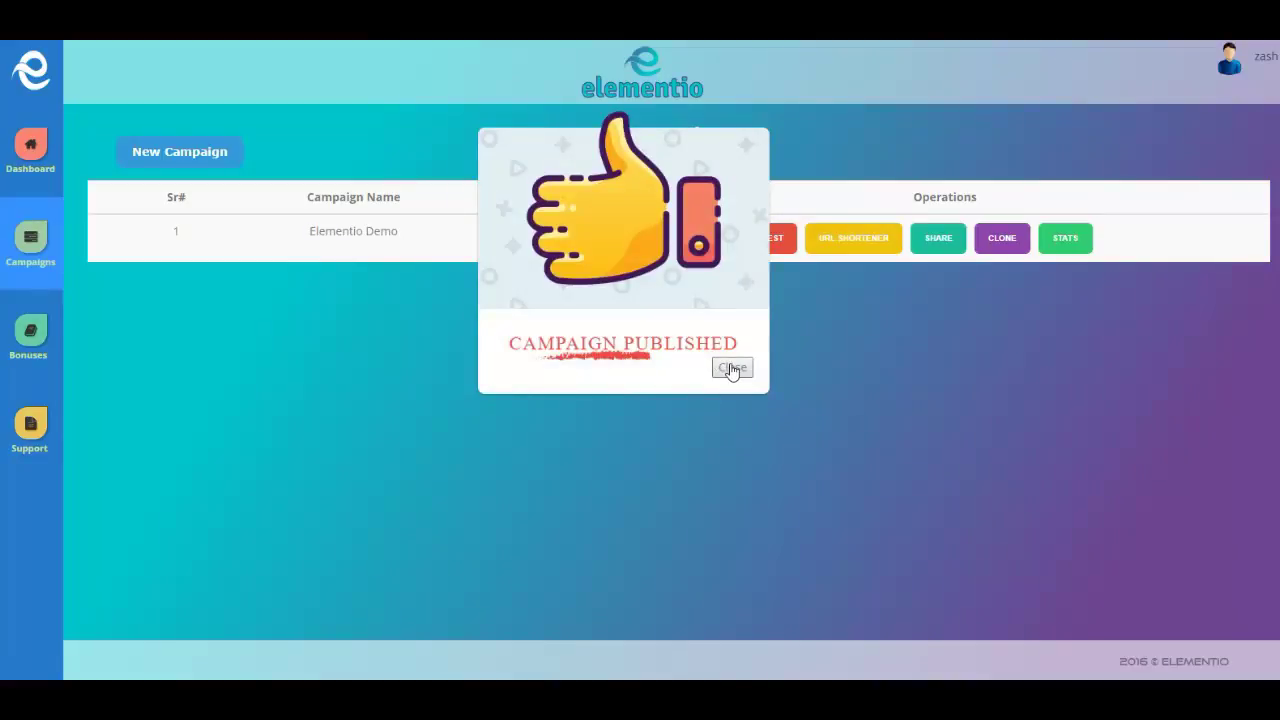
{"action": "left_click", "coordinate": [731, 369]}
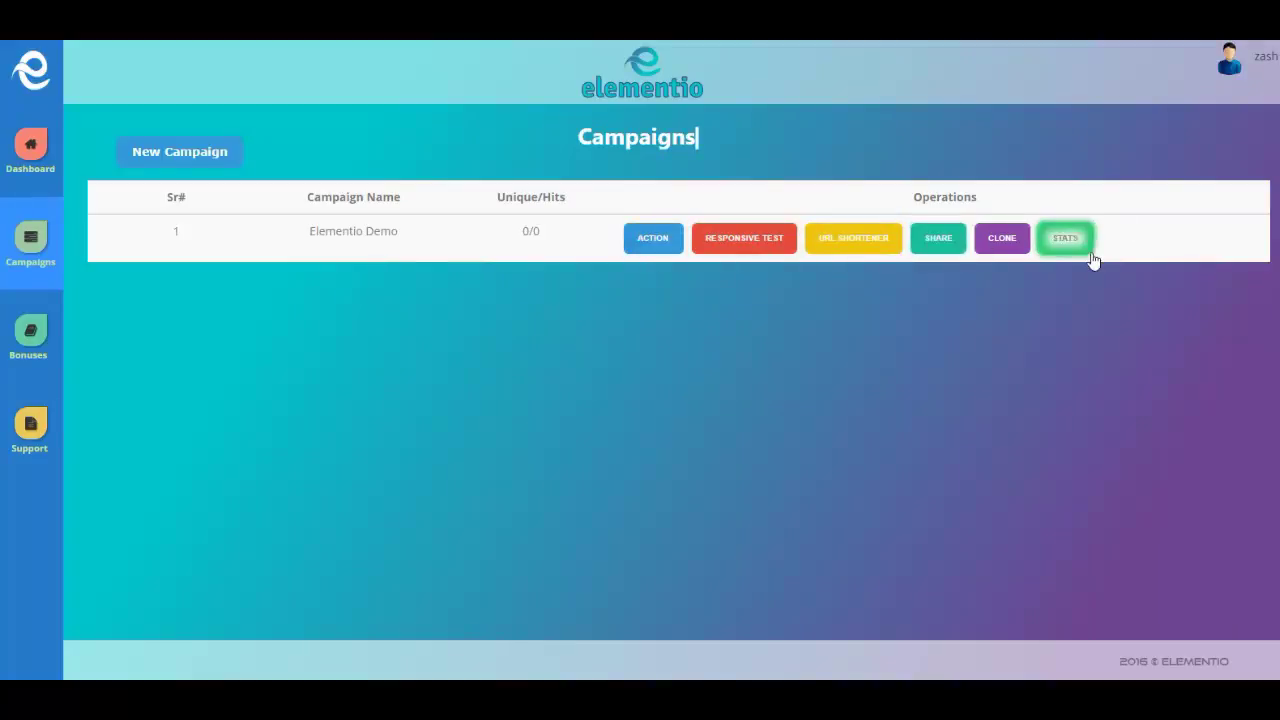
Open the published Elementio Demo campaign page through its View action and look it over
{"action": "left_click", "coordinate": [672, 241]}
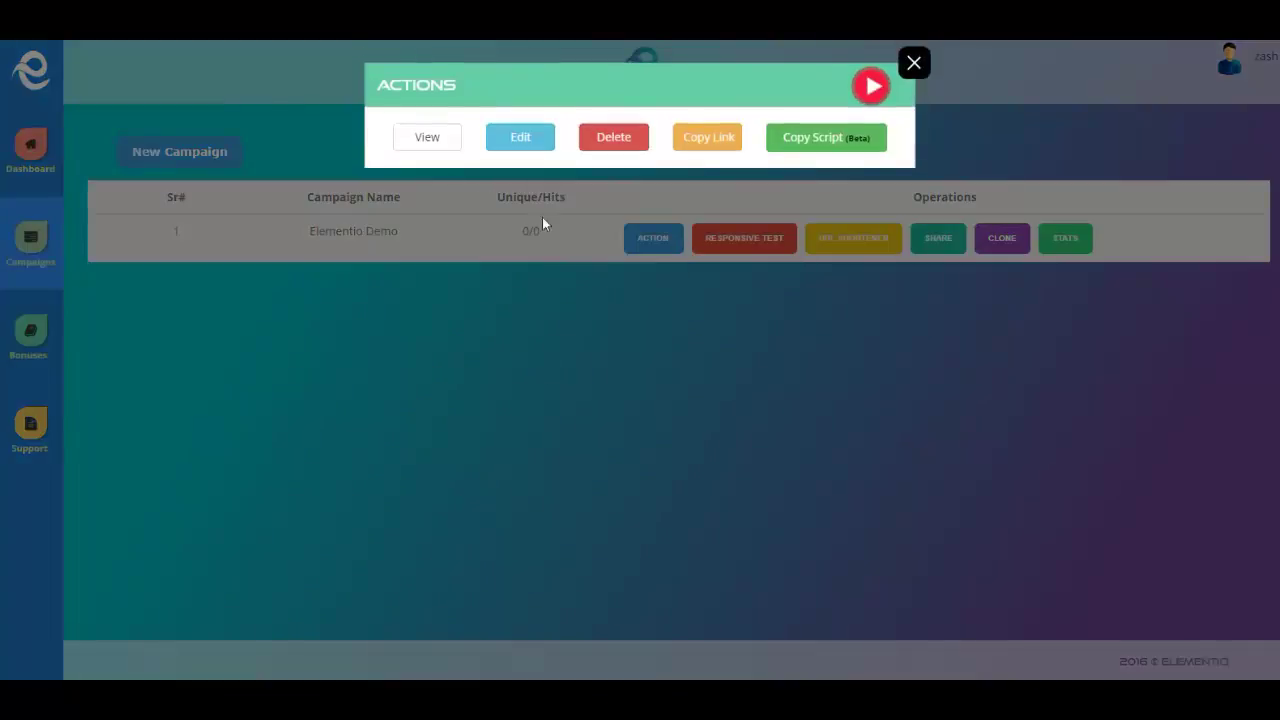
{"action": "left_click", "coordinate": [424, 137]}
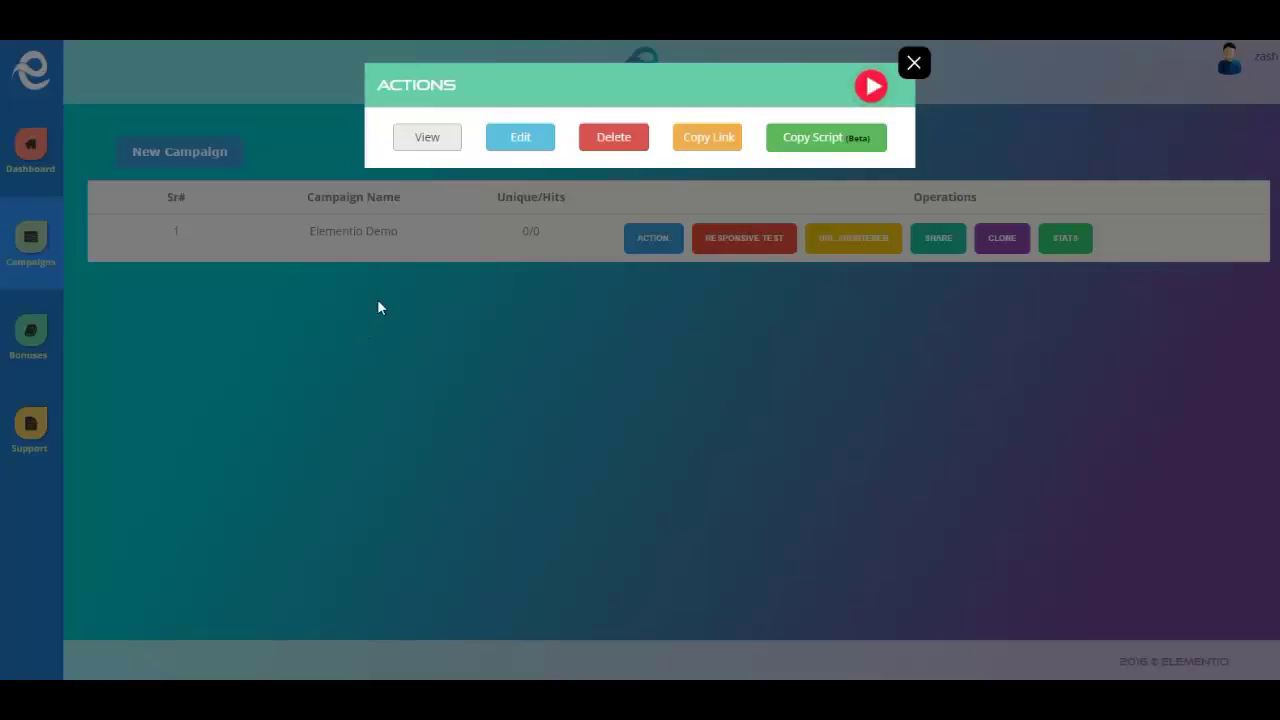
{"action": "left_click", "coordinate": [528, 137]}
{"action": "left_click", "coordinate": [913, 64]}
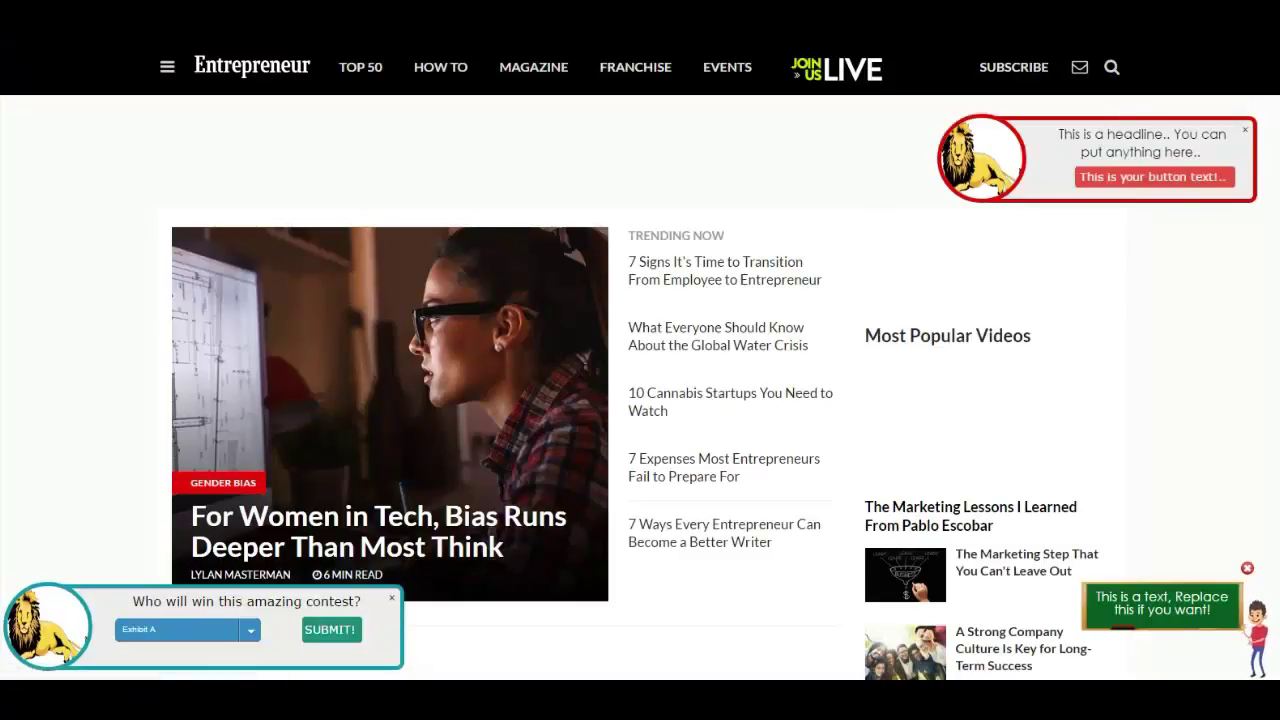
{"action": "scroll", "coordinate": [640, 400], "scroll_direction": "down", "scroll_amount": 1}
{"action": "scroll", "coordinate": [1196, 320], "scroll_direction": "down", "scroll_amount": 2}
{"action": "scroll", "coordinate": [1196, 320], "scroll_direction": "up", "scroll_amount": 3}
Test the live elements by following the character and Notify Box links and submitting a poll vote for Exhibit B
{"action": "left_click", "coordinate": [1191, 619]}
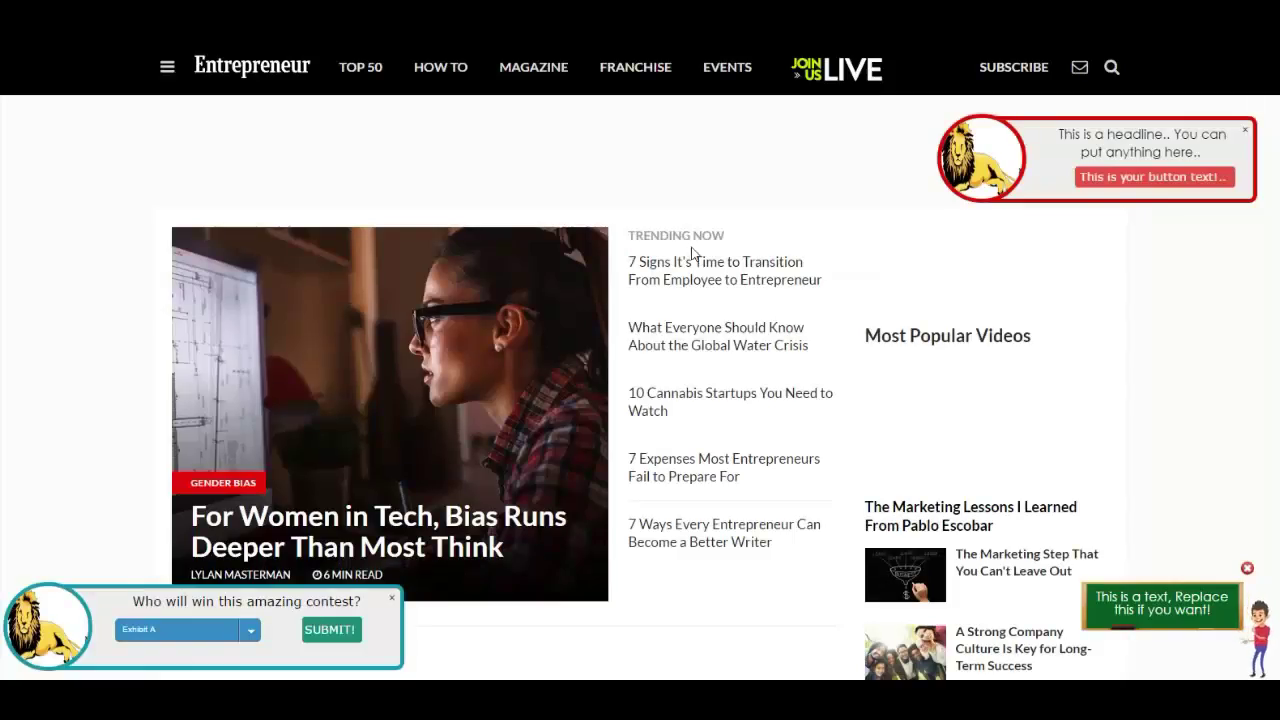
{"action": "left_click", "coordinate": [1158, 183]}
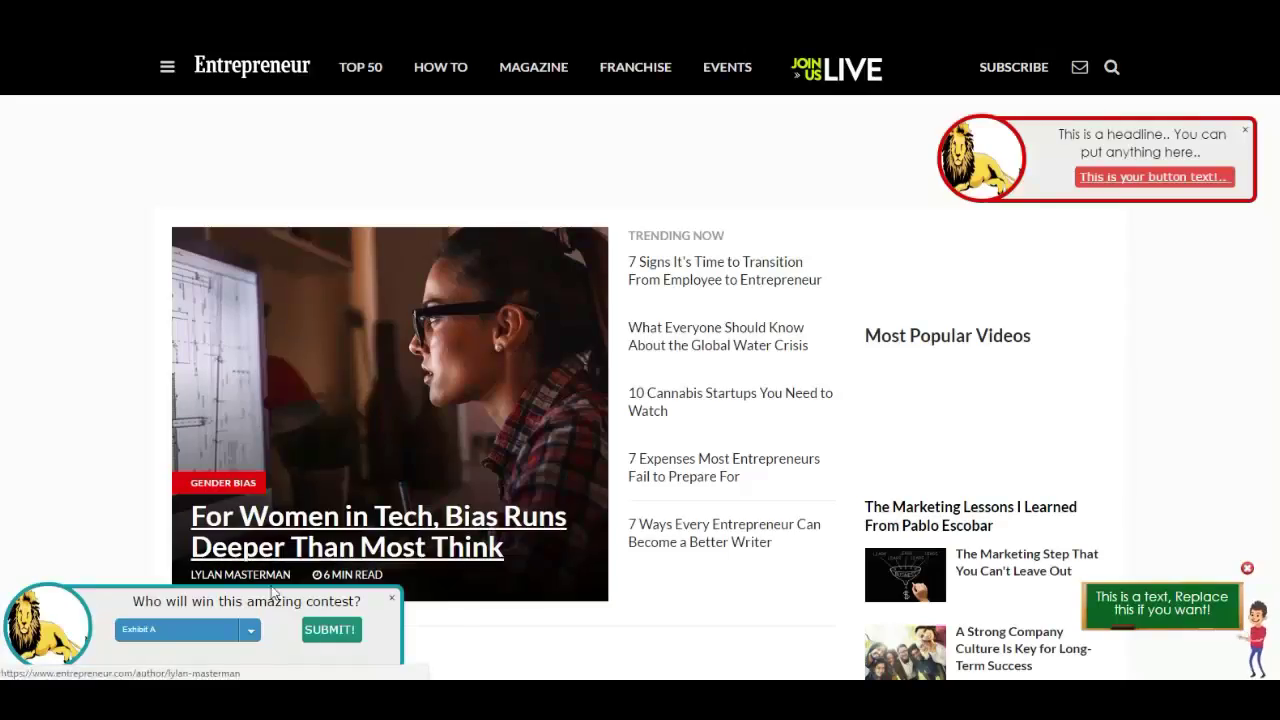
{"action": "left_click", "coordinate": [232, 630]}
{"action": "left_click", "coordinate": [228, 662]}
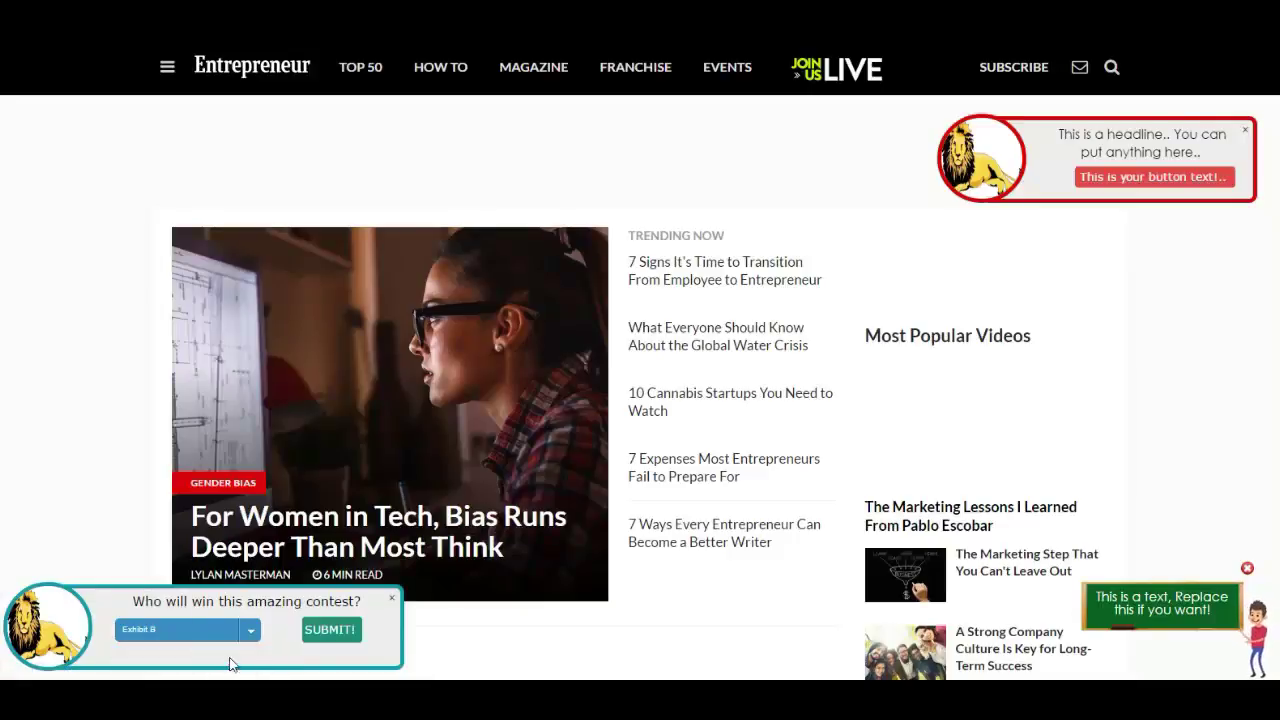
{"action": "left_click", "coordinate": [327, 638]}
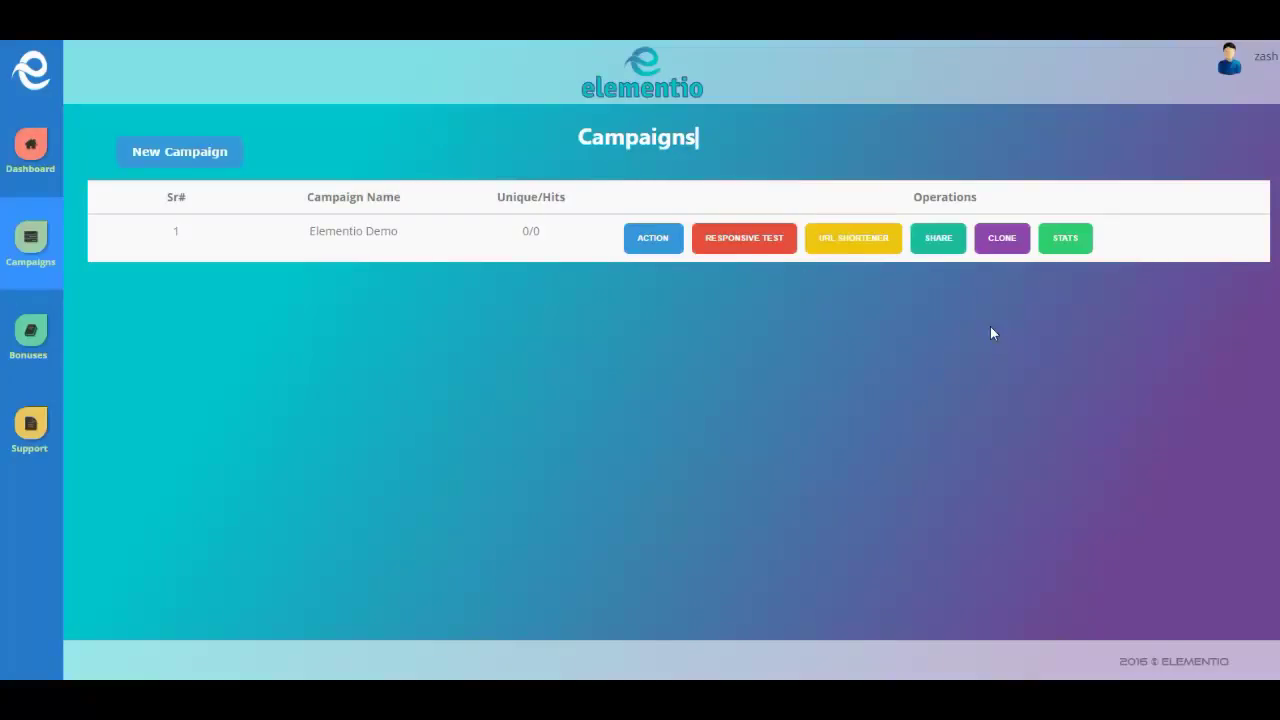
Examine the Elementio Demo campaign's stats for module actions, poll statistics and the list of new votes, closing them when done
{"action": "left_click", "coordinate": [1066, 242]}
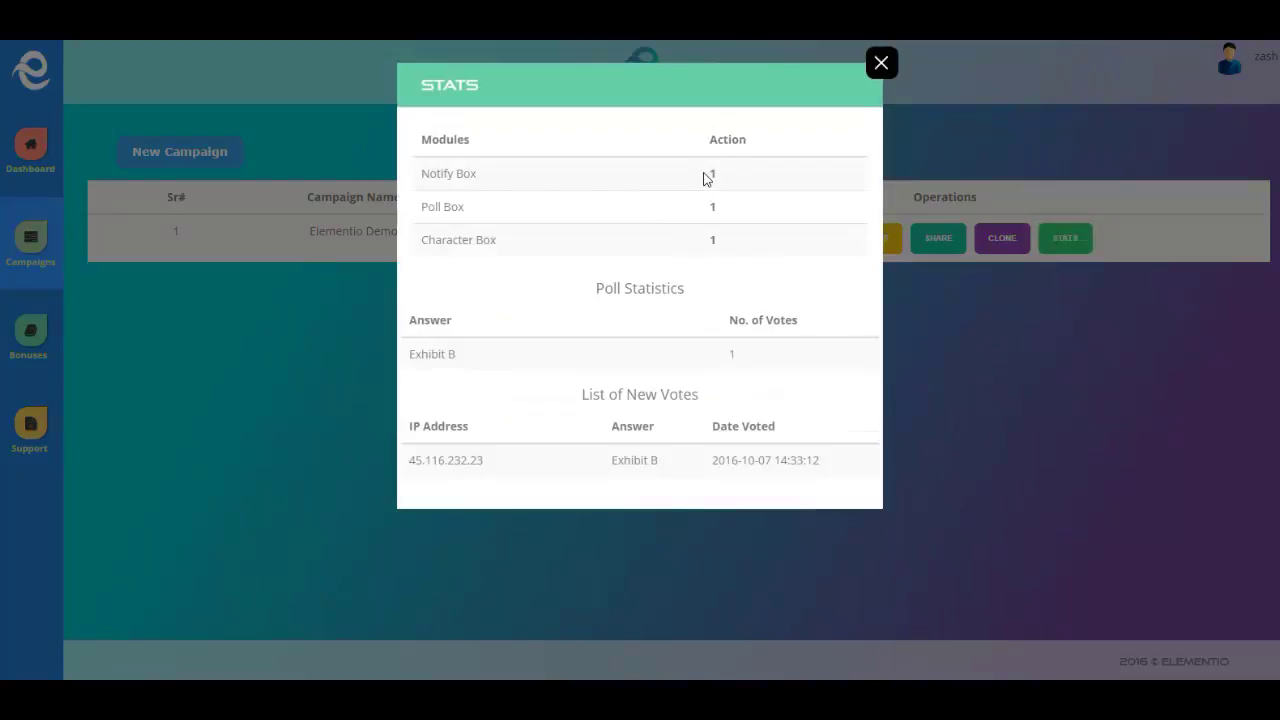
{"action": "left_click_drag", "start_coordinate": [691, 206], "coordinate": [738, 207]}
{"action": "left_click_drag", "start_coordinate": [681, 239], "coordinate": [727, 239]}
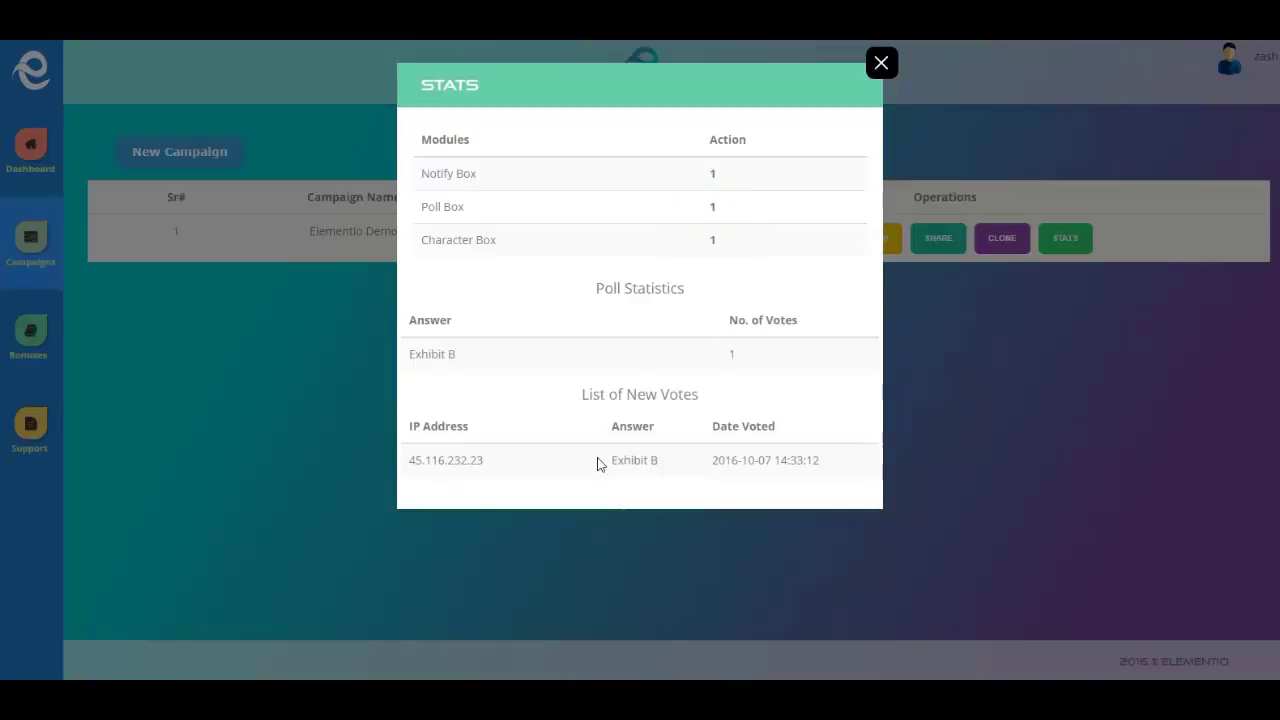
{"action": "left_click_drag", "start_coordinate": [596, 462], "coordinate": [692, 460]}
{"action": "left_click", "coordinate": [692, 460]}
{"action": "left_click_drag", "start_coordinate": [610, 462], "coordinate": [654, 457]}
{"action": "left_click", "coordinate": [558, 473]}
{"action": "left_click_drag", "start_coordinate": [412, 465], "coordinate": [459, 468]}
{"action": "left_click", "coordinate": [490, 475]}
{"action": "left_click", "coordinate": [881, 64]}
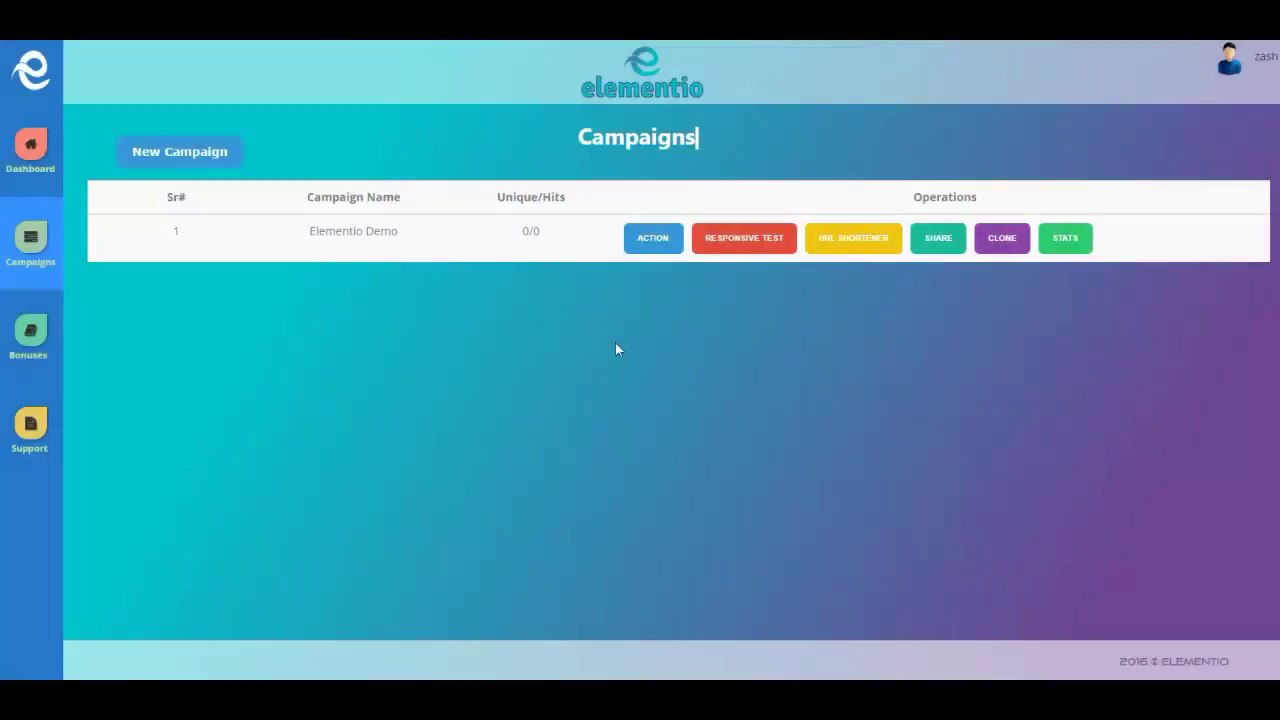
Preview the campaign on desktop, tablet and phone with the Responsive Test, then close it
{"action": "left_click", "coordinate": [762, 237]}
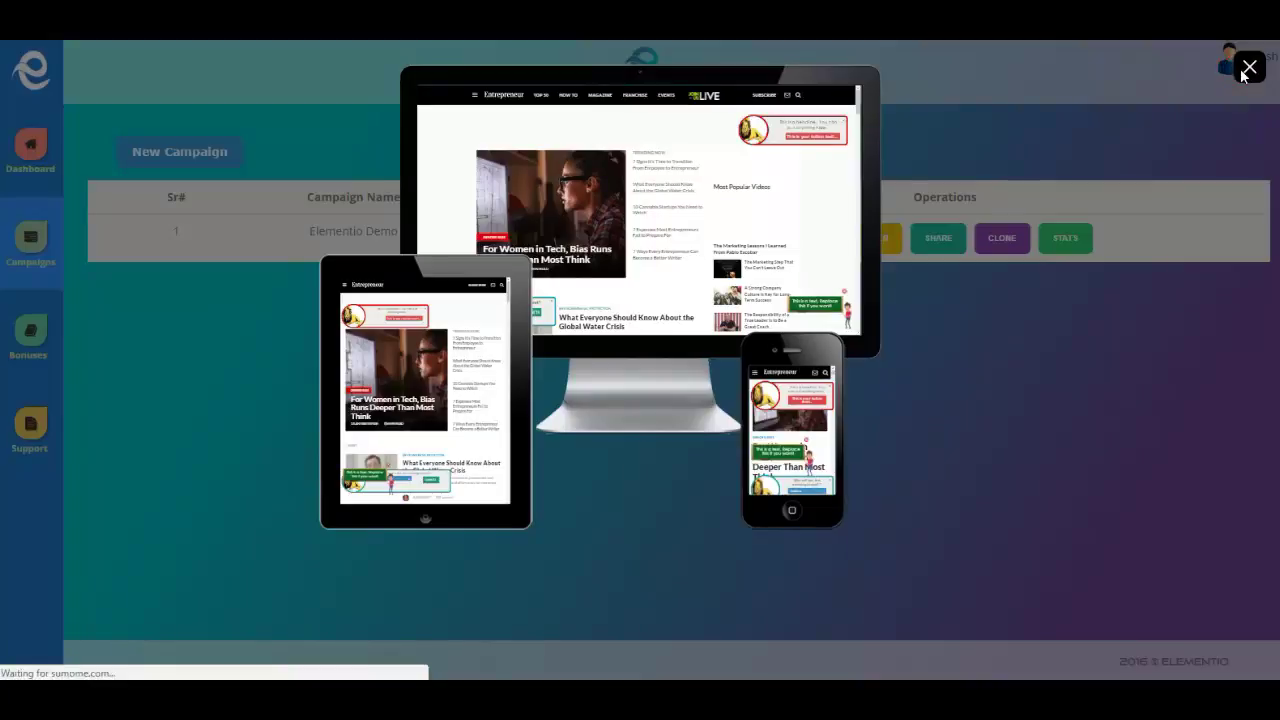
{"action": "left_click", "coordinate": [1022, 276]}
Look over the campaign's URL Shortener and social Share options, closing each one without using it
{"action": "left_click", "coordinate": [858, 245]}
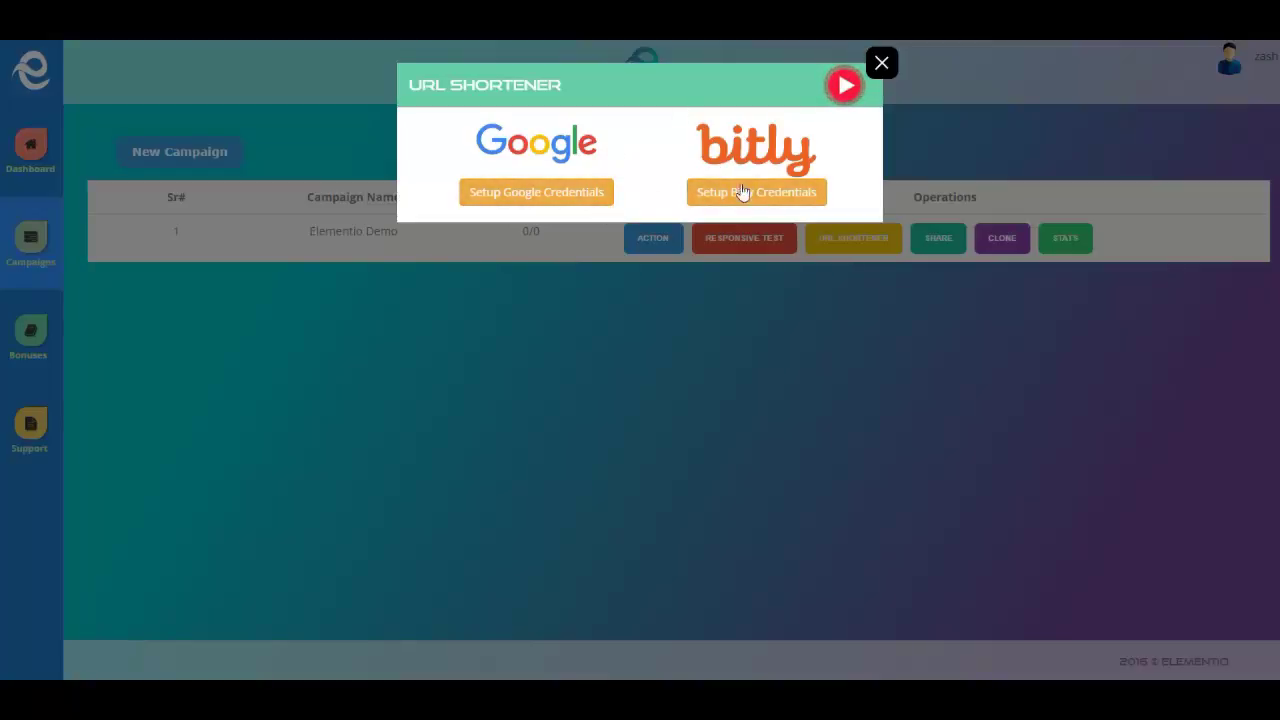
{"action": "left_click", "coordinate": [882, 62]}
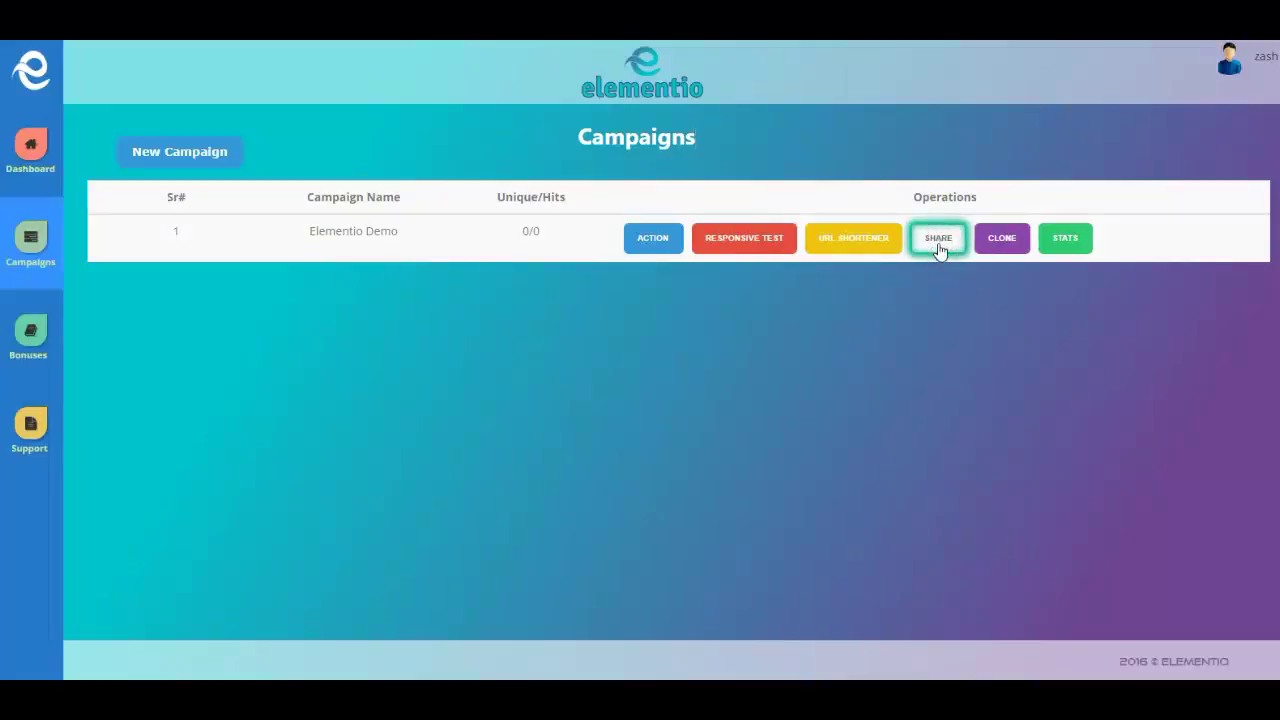
{"action": "left_click", "coordinate": [940, 232]}
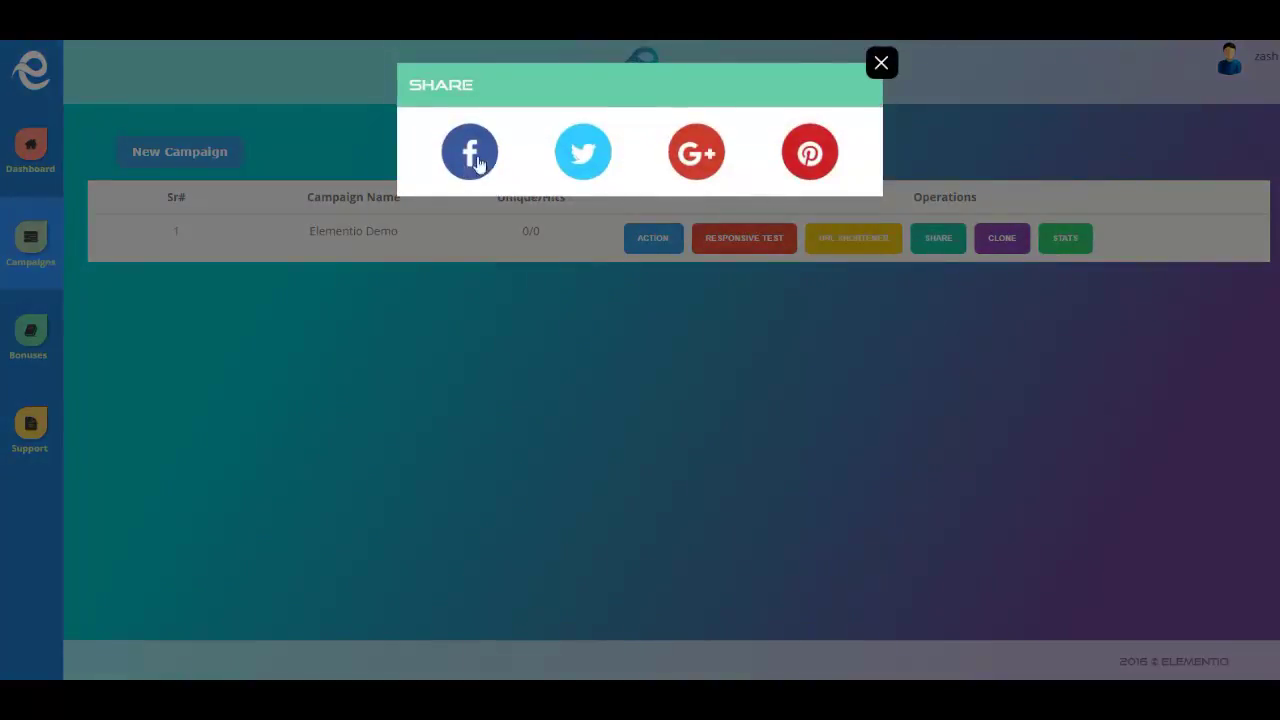
{"action": "left_click", "coordinate": [882, 62]}
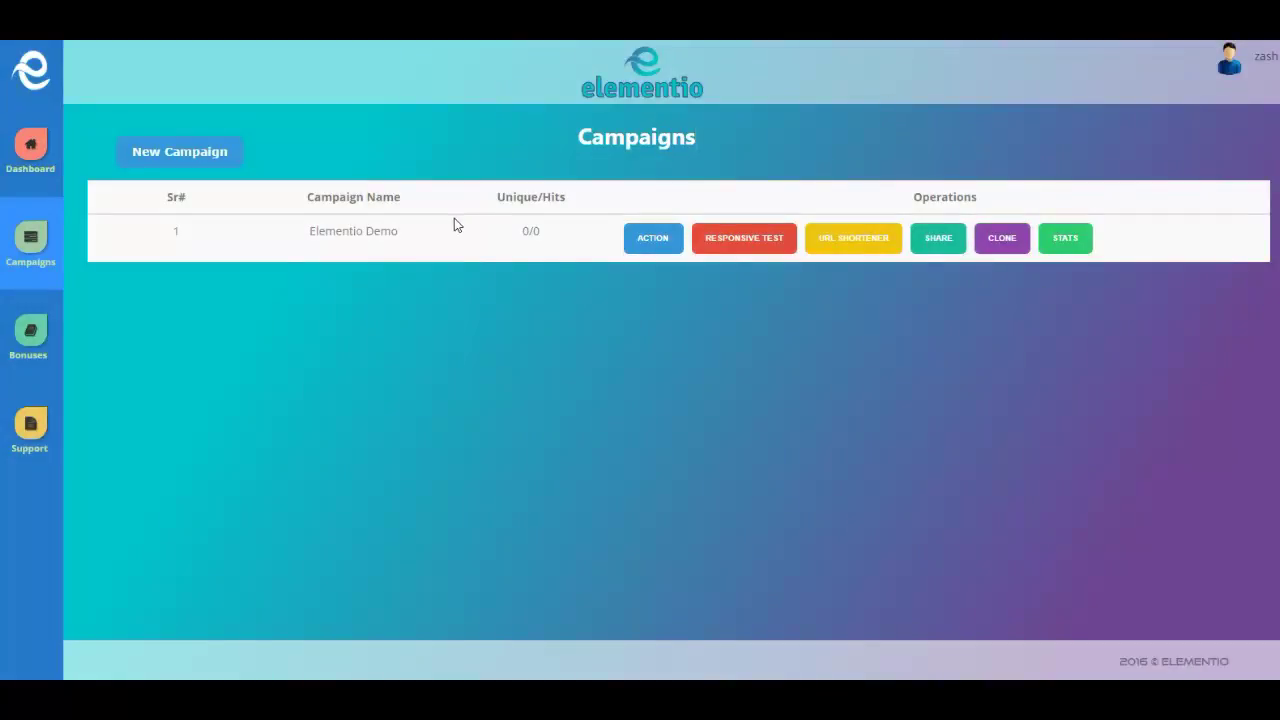
View the Youzign API Credentials page from the dashboard's account options and return to the dashboard without entering anything
{"action": "left_click", "coordinate": [32, 145]}
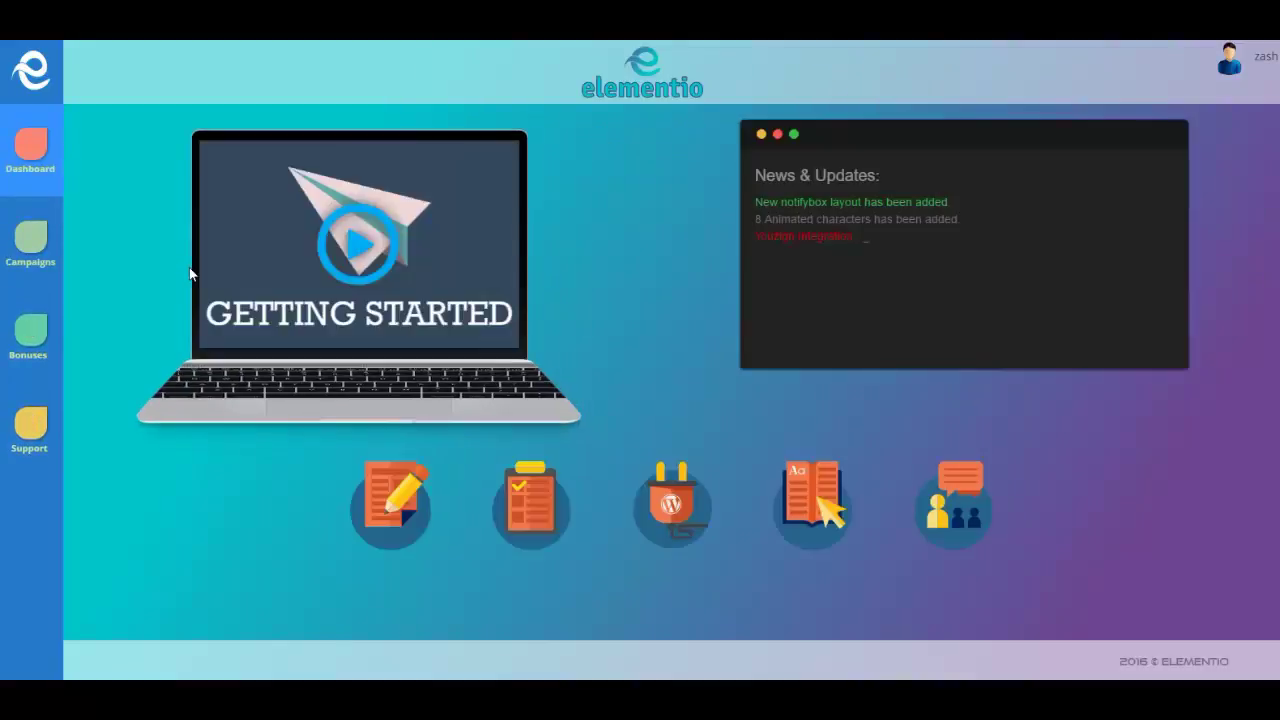
{"action": "left_click", "coordinate": [1261, 66]}
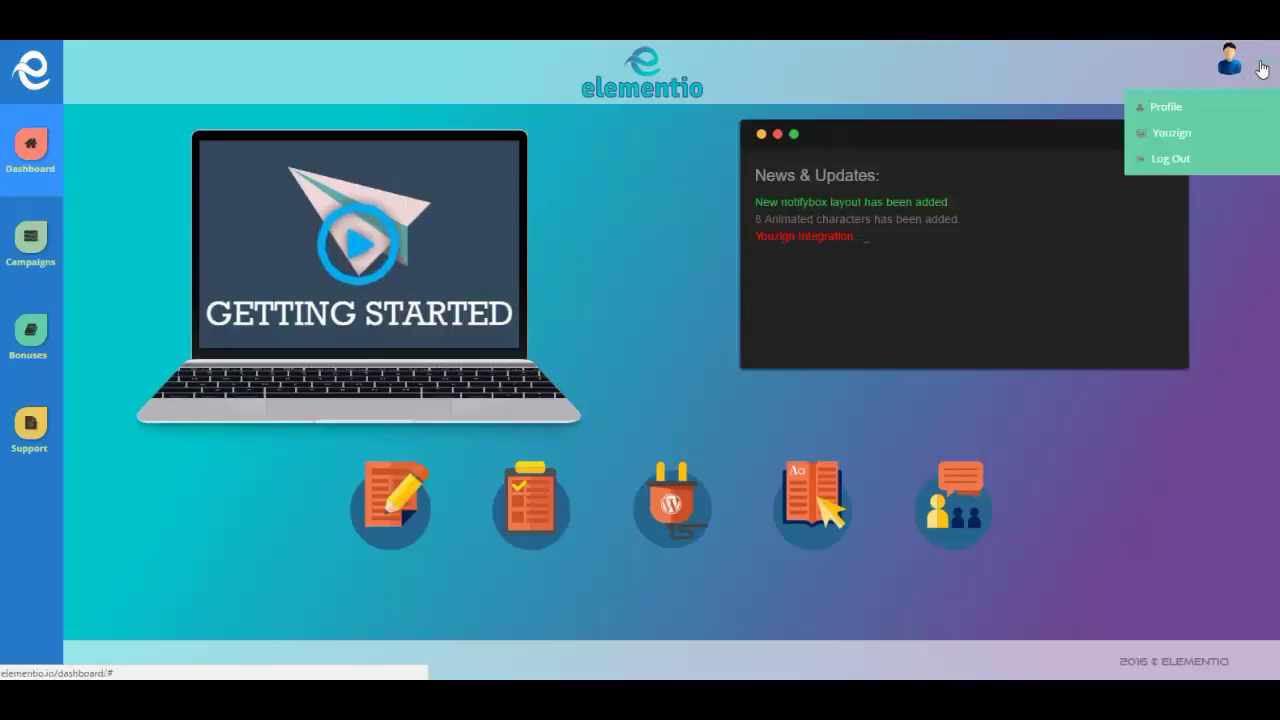
{"action": "left_click", "coordinate": [1190, 132]}
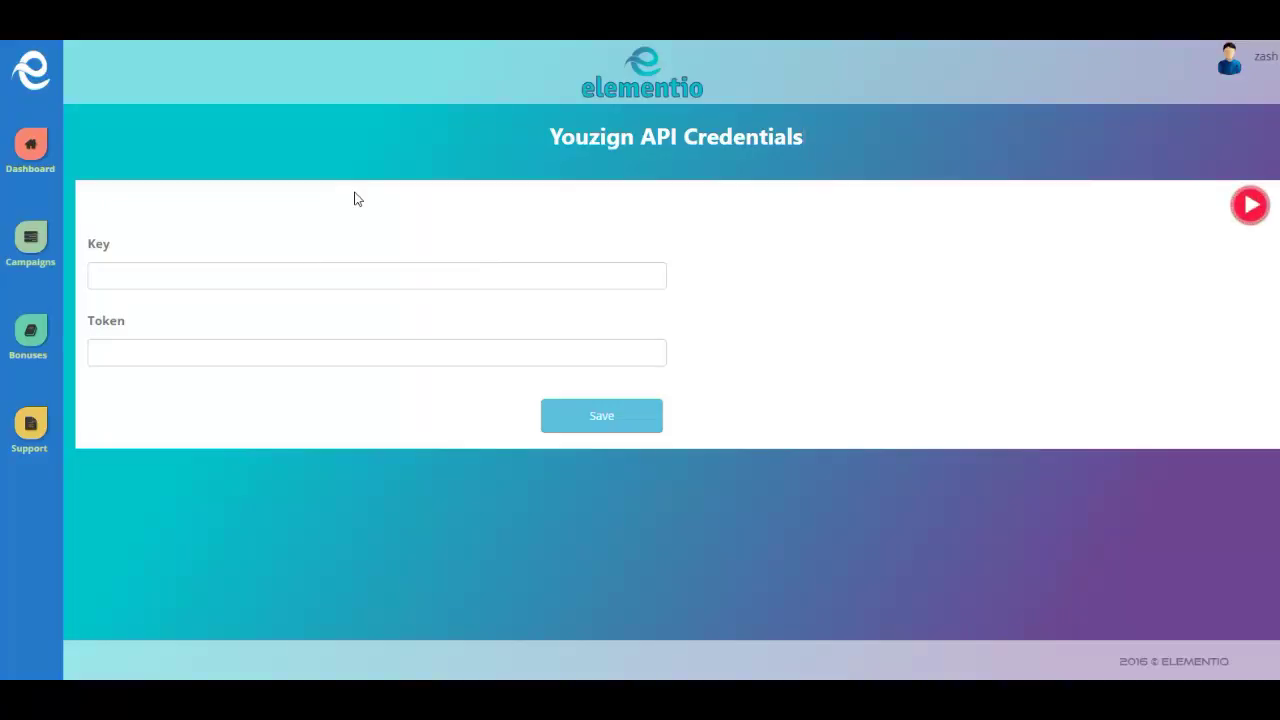
{"action": "left_click", "coordinate": [30, 148]}
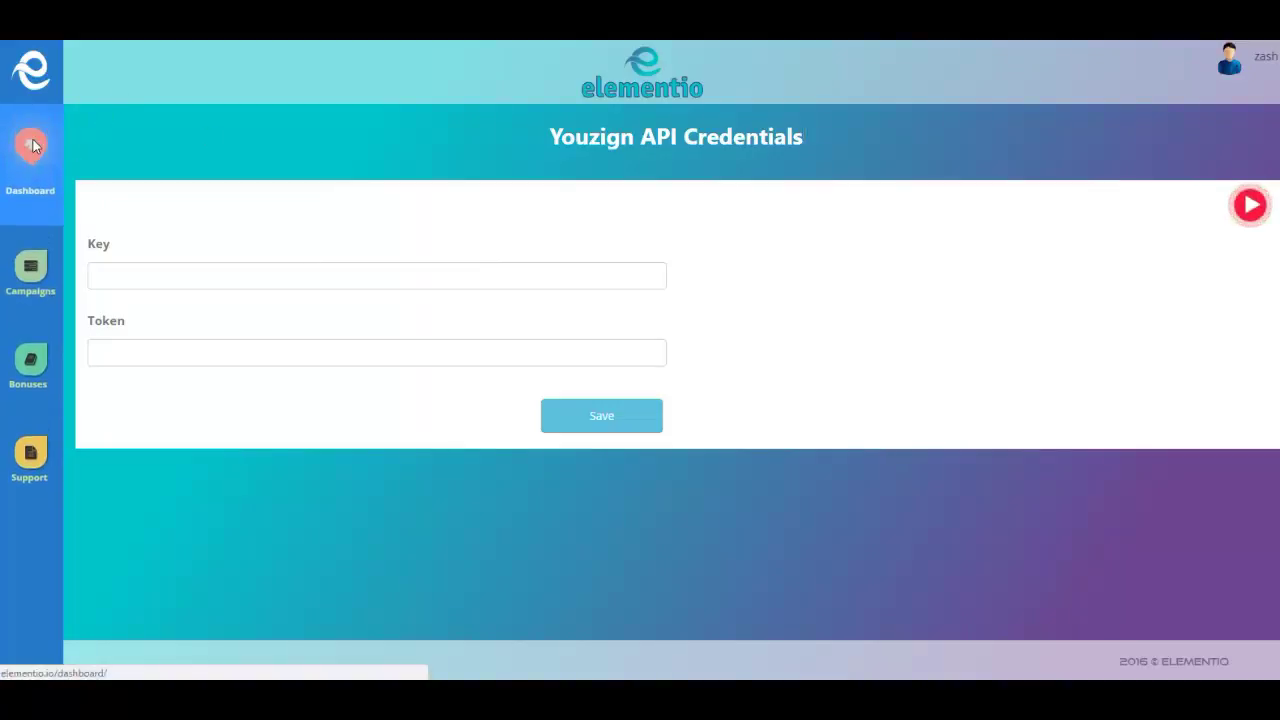